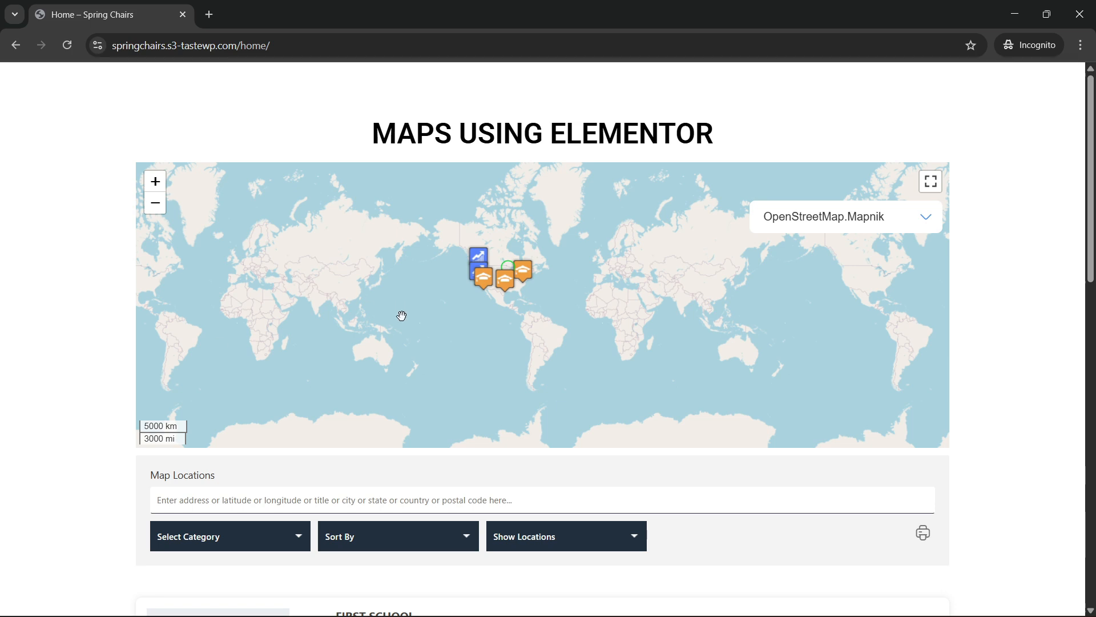
View the map in full screen, switch its layer to OpenStreetMap.CH, and return to the normal page view.
scroll(409, 348, down, 2)
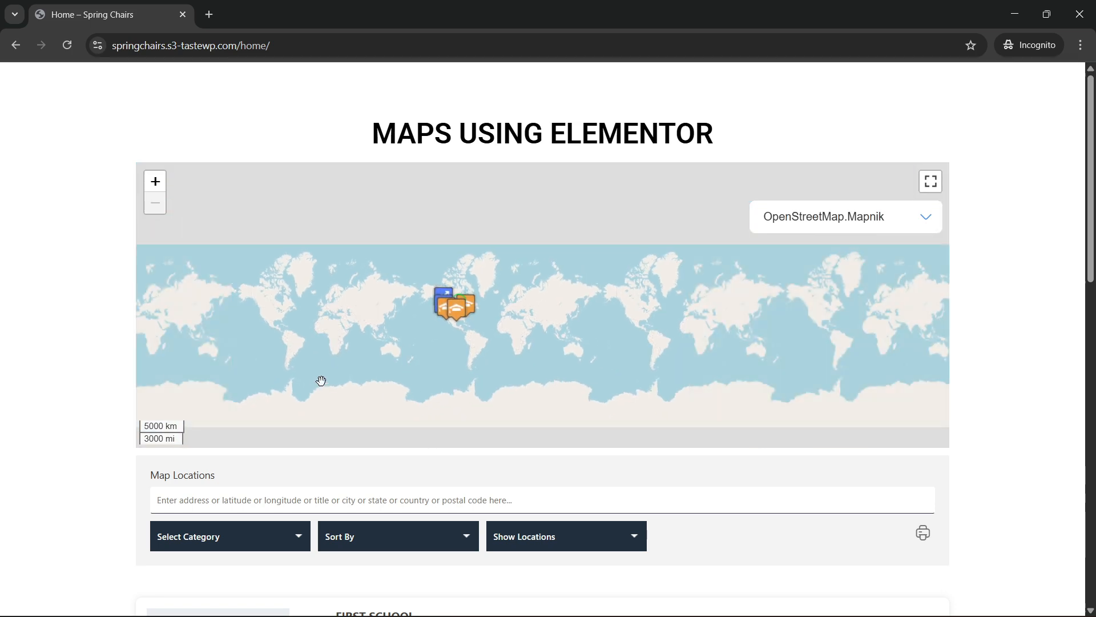
click(930, 183)
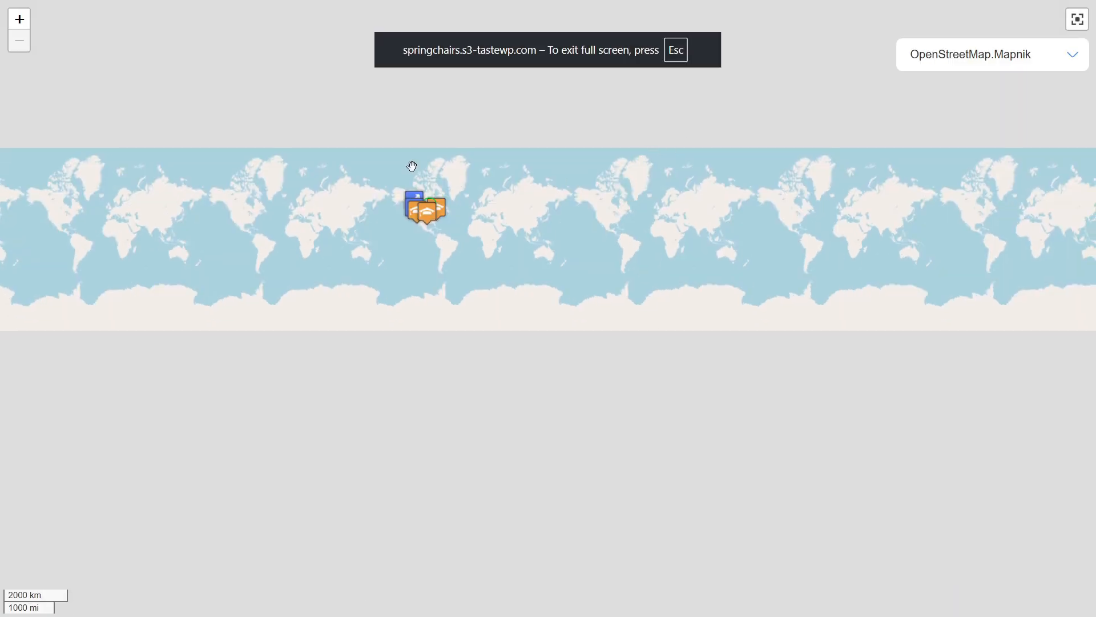
click(1051, 61)
click(974, 117)
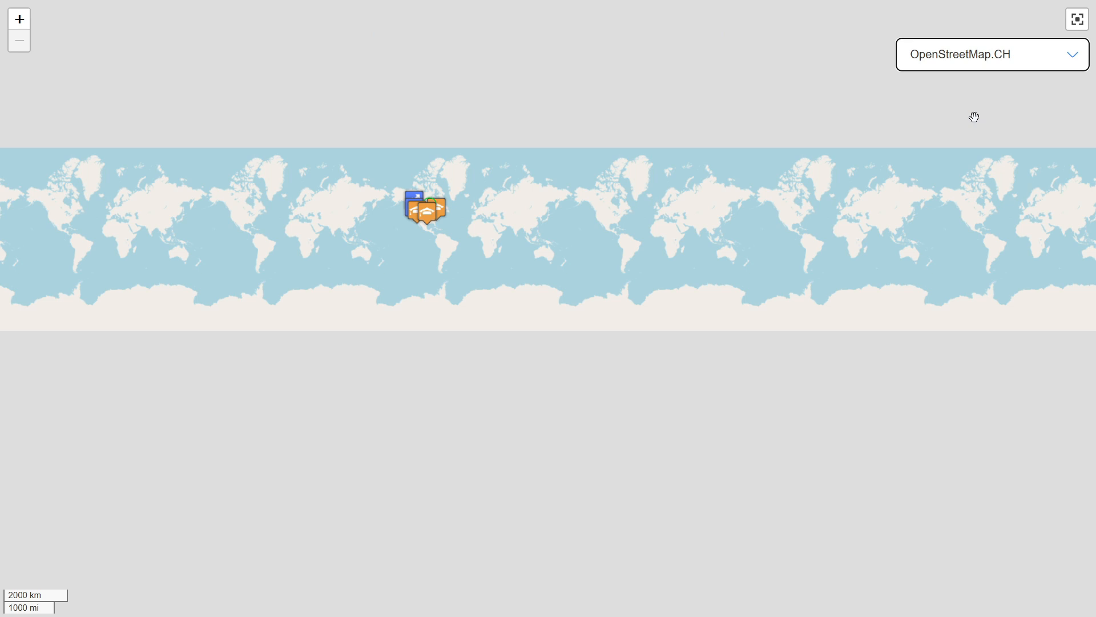
click(1077, 19)
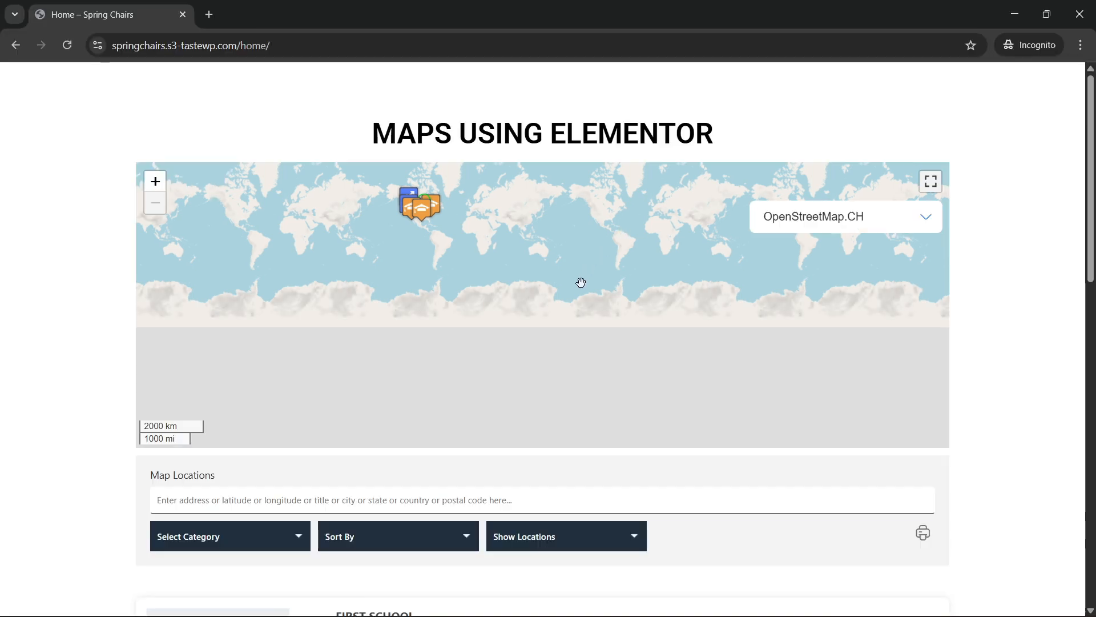
Reload the home page and inspect the North American markers on the map in full screen before returning to the page.
click(263, 46)
key(Return)
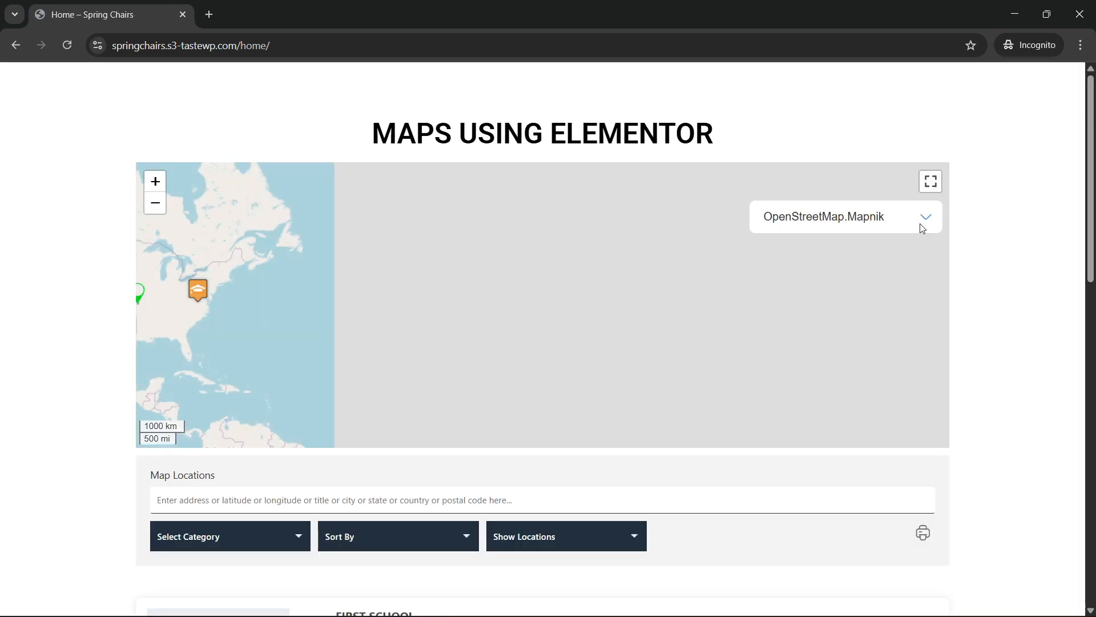
click(931, 182)
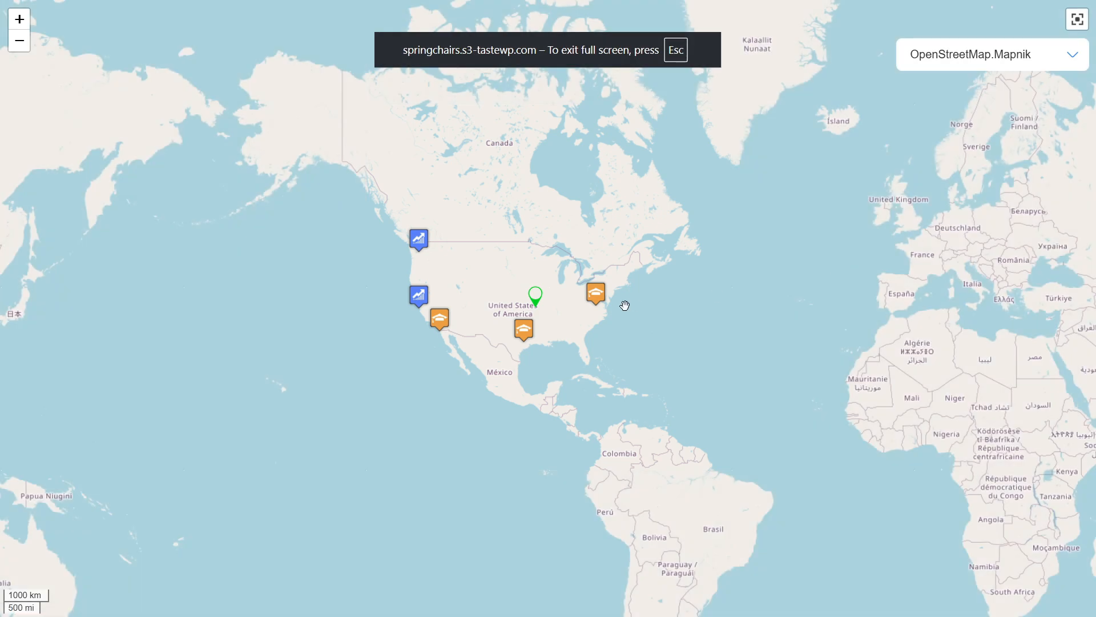
drag(625, 305, 679, 285)
drag(301, 284, 166, 318)
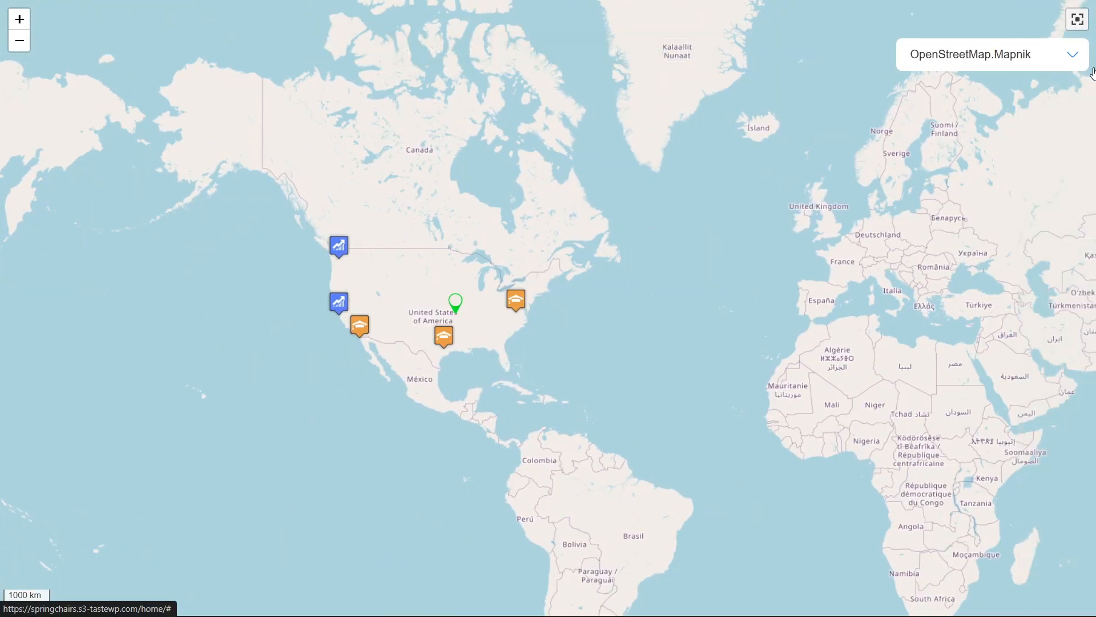
key(Escape)
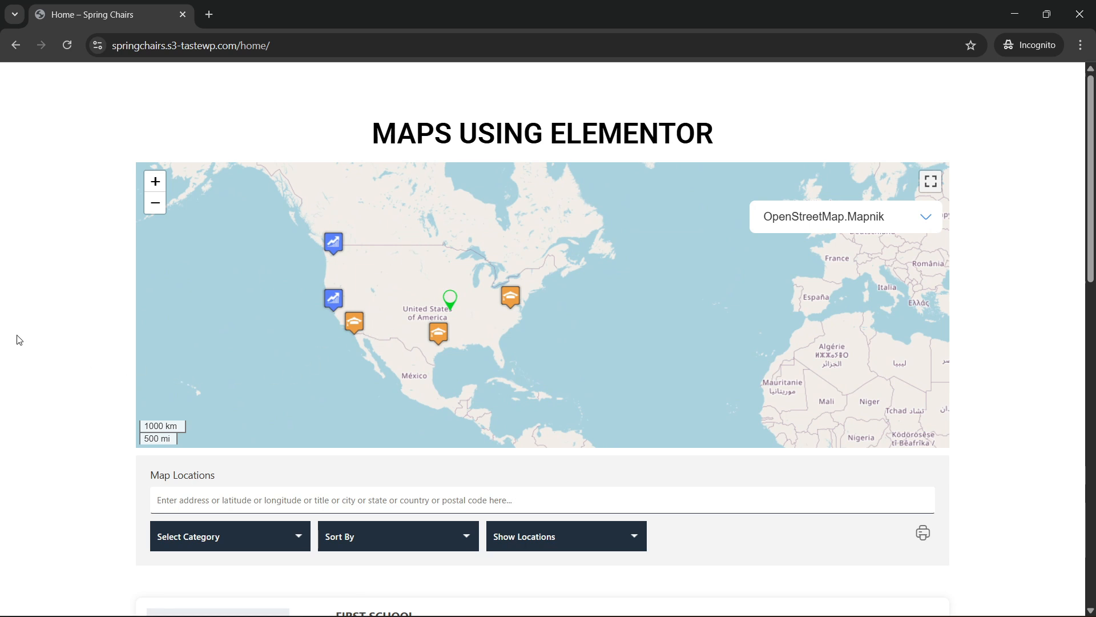
Examine the options offered by the Select Category, Sort By and Show Locations filters below the map.
scroll(60, 376, down, 1)
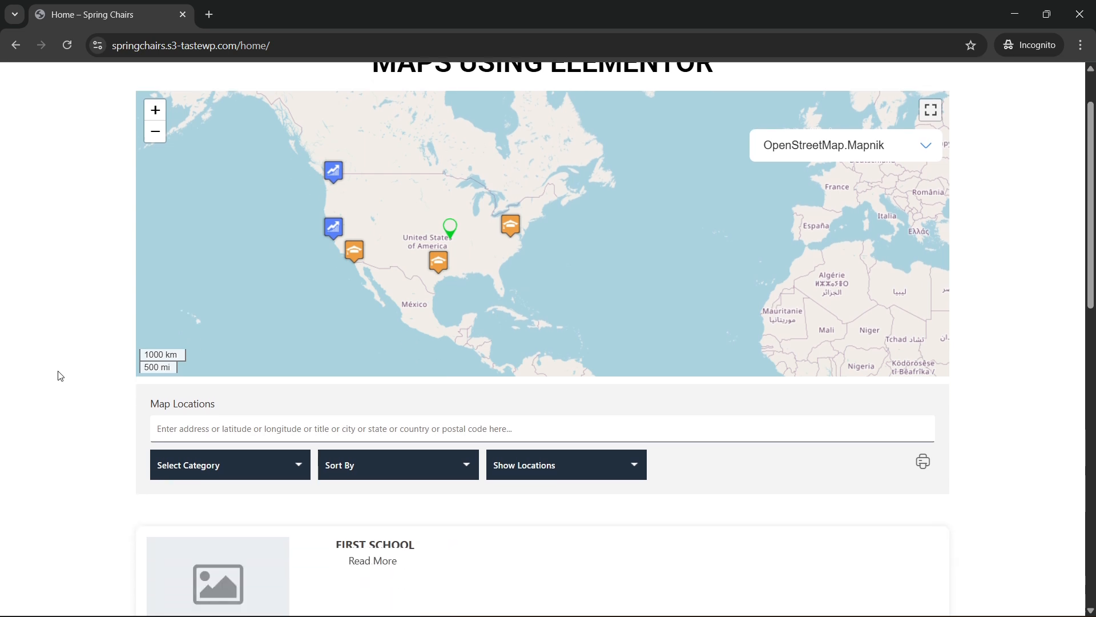
scroll(59, 376, up, 1)
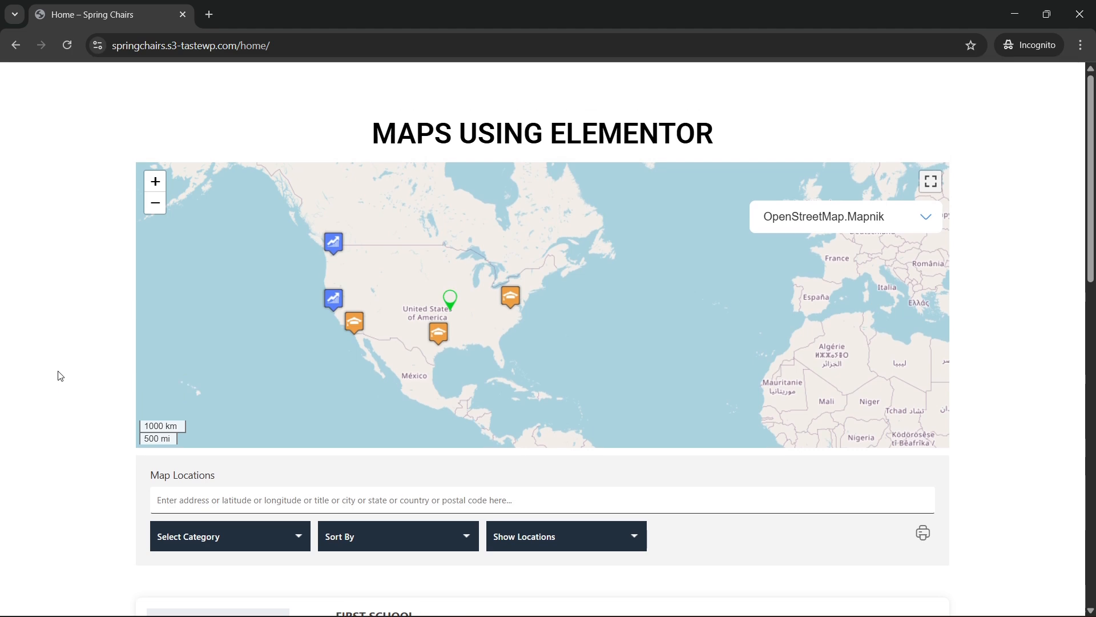
scroll(84, 355, down, 3)
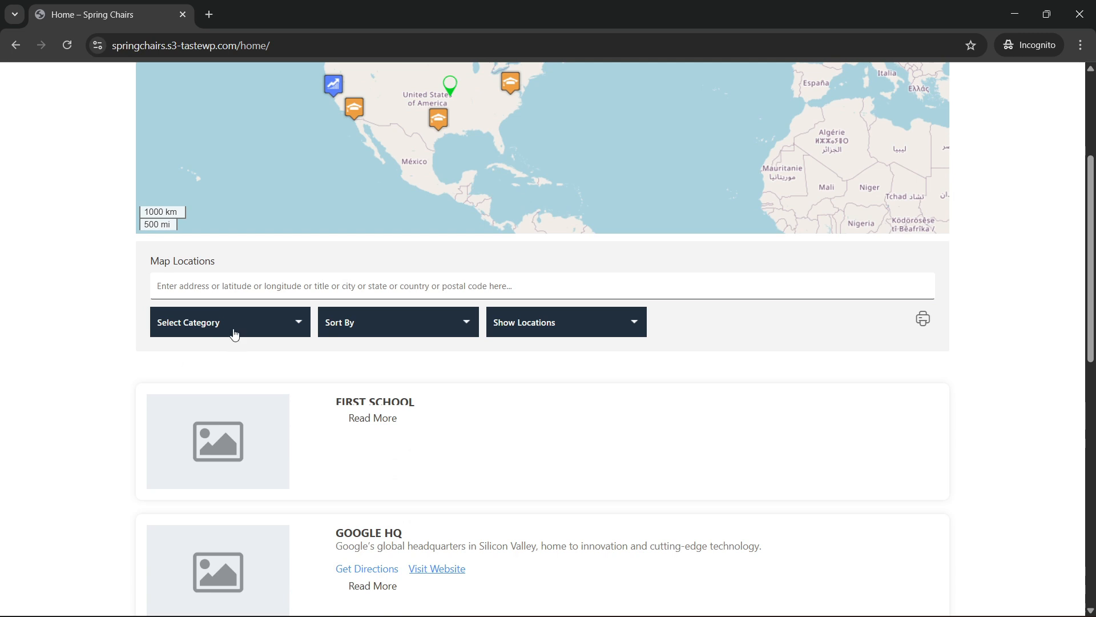
click(235, 335)
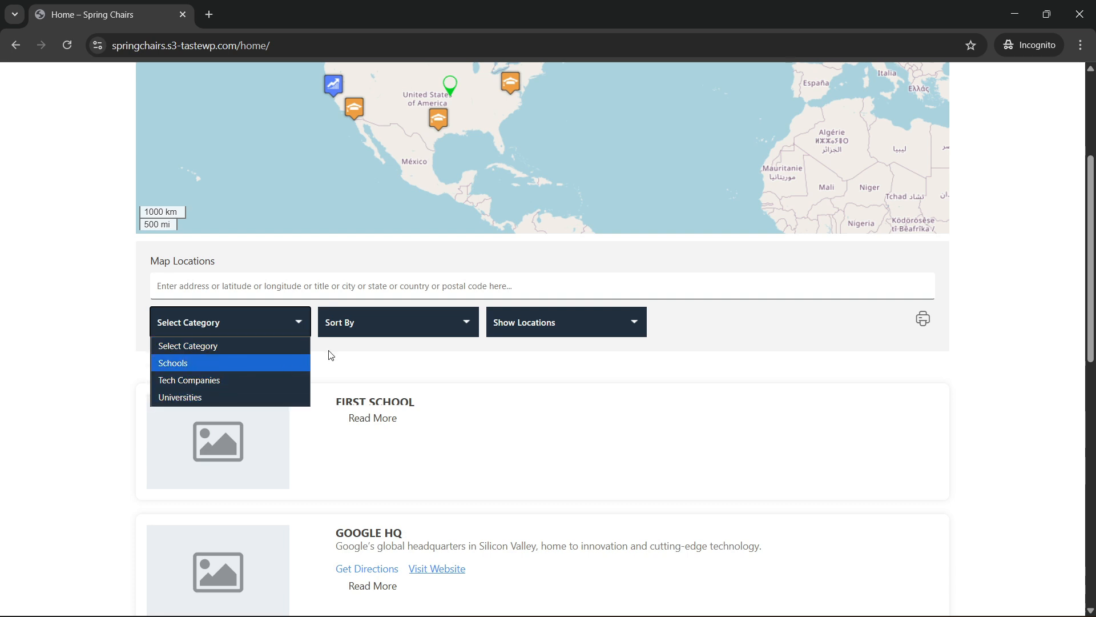
click(379, 331)
click(379, 332)
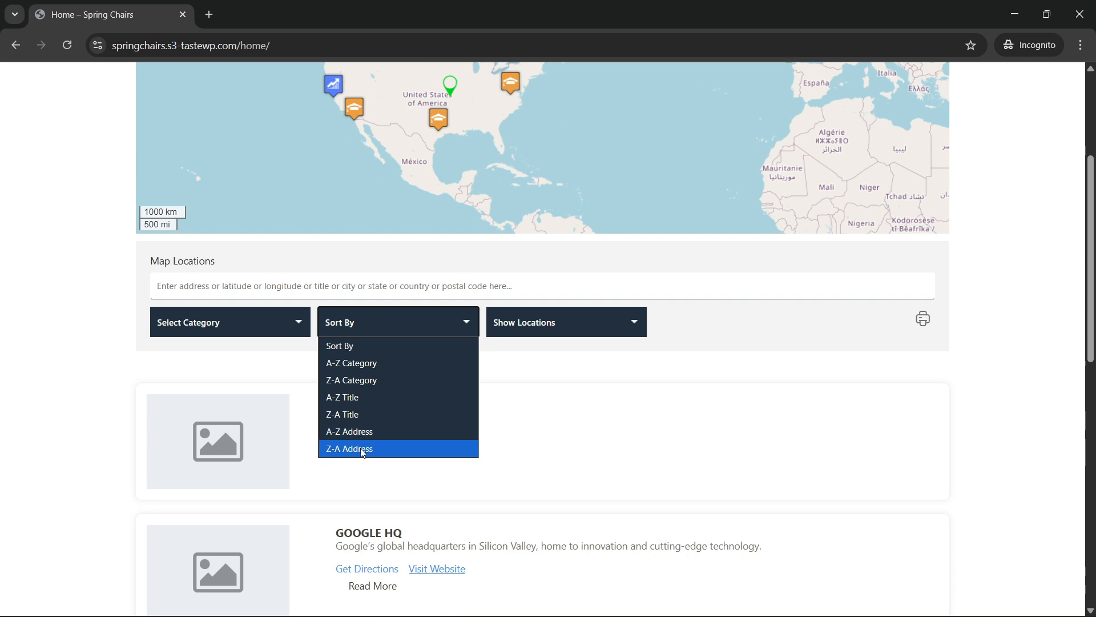
click(577, 331)
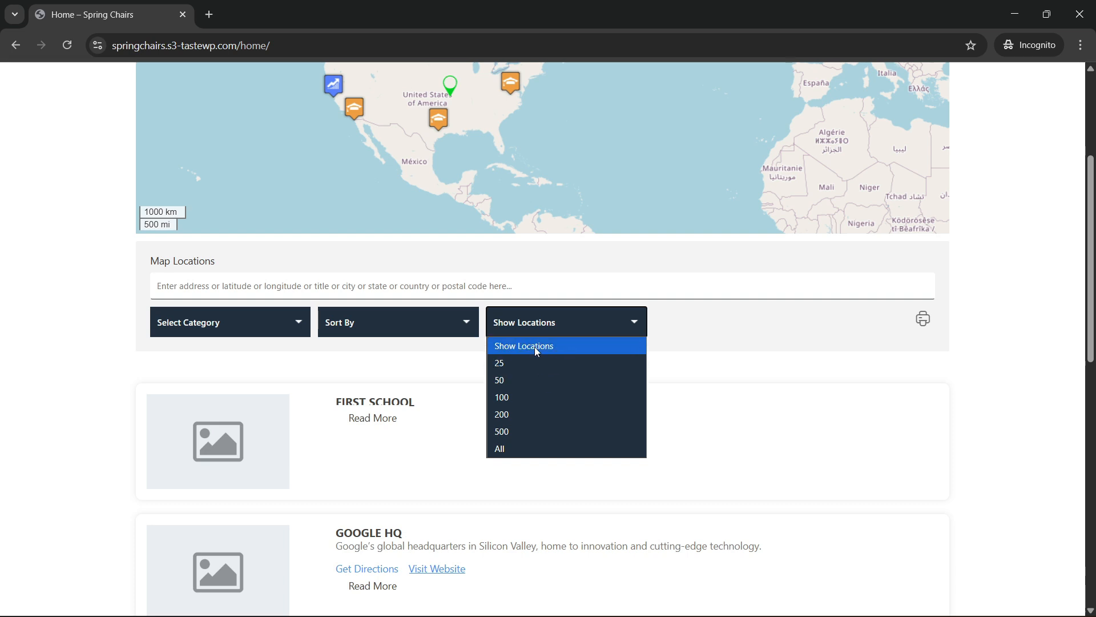
click(715, 361)
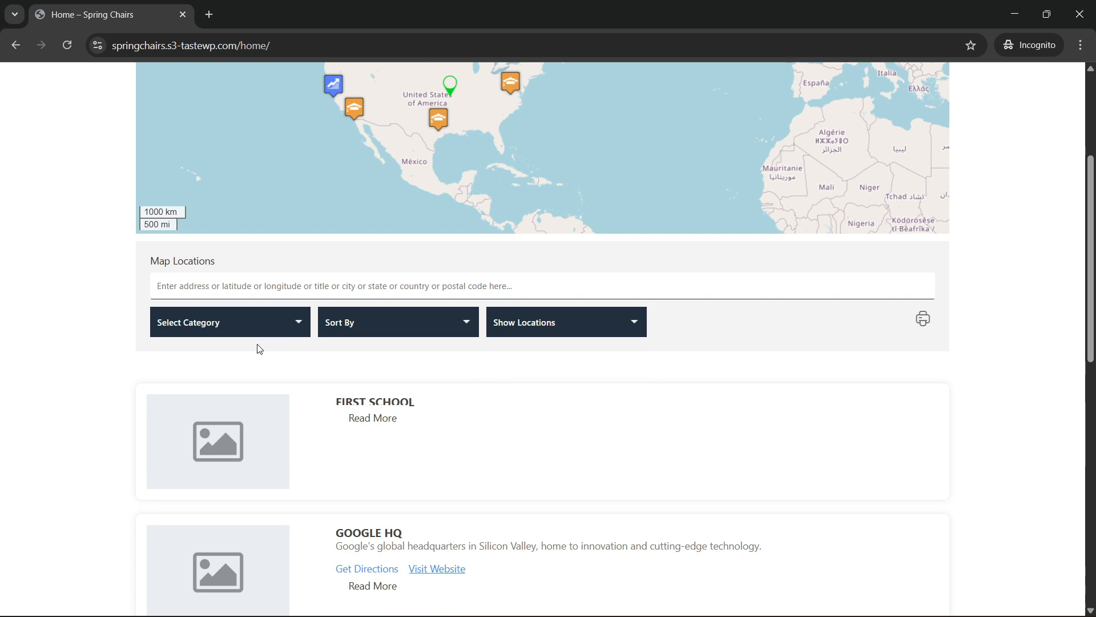
Sort the location listings by A-Z Category and look through the resulting list.
click(377, 330)
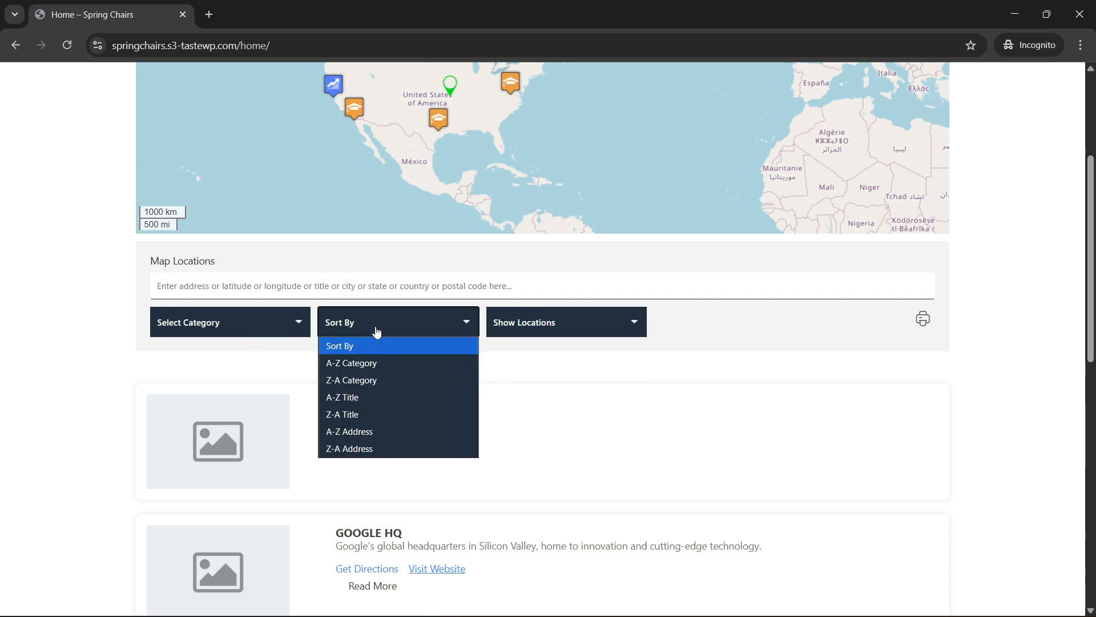
click(364, 363)
scroll(119, 437, down, 4)
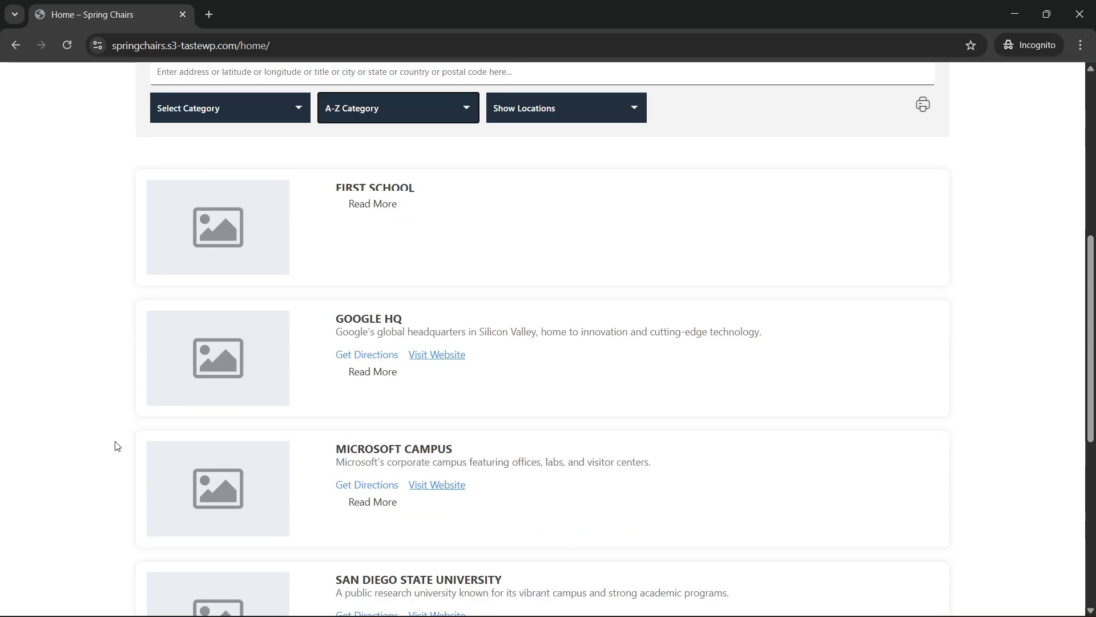
scroll(388, 376, up, 4)
Switch the listing sort order to Z-A Category and back to A-Z Category.
click(398, 315)
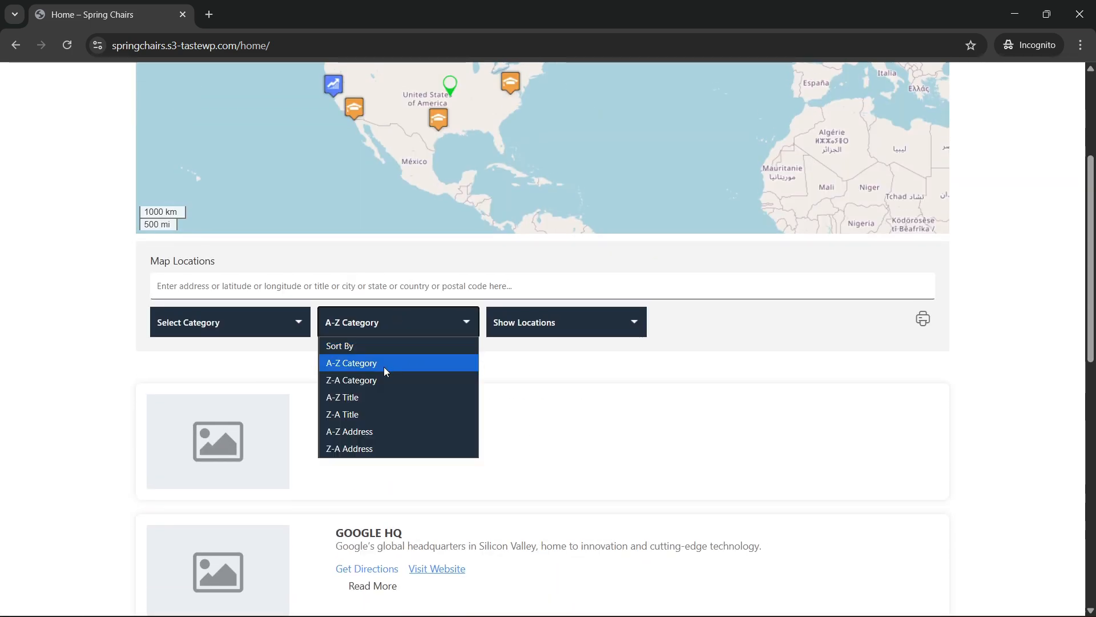
click(378, 379)
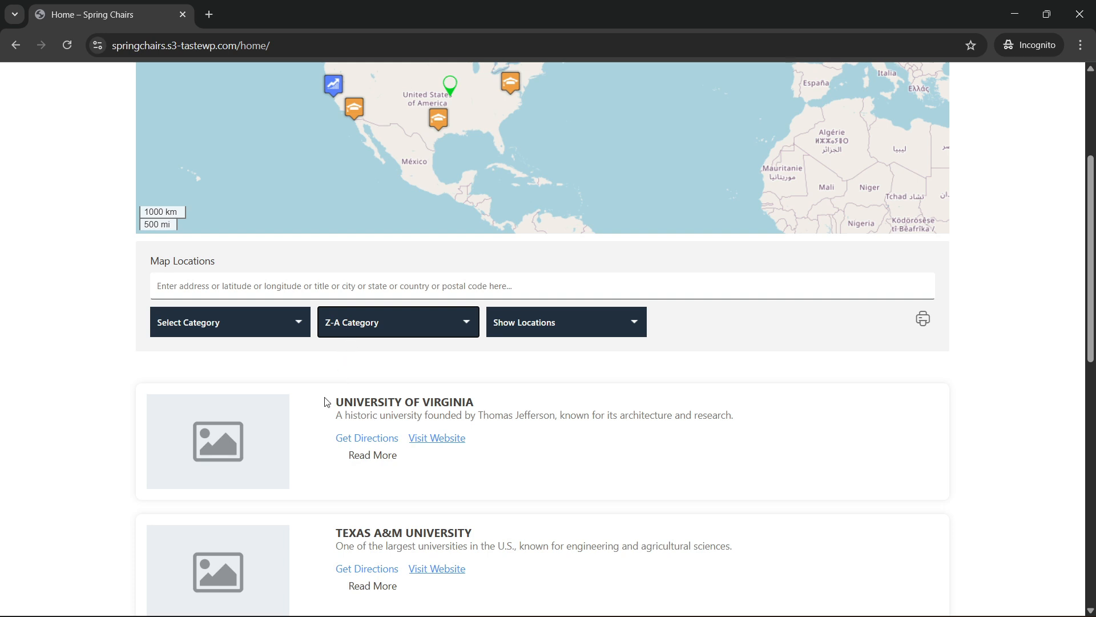
click(376, 334)
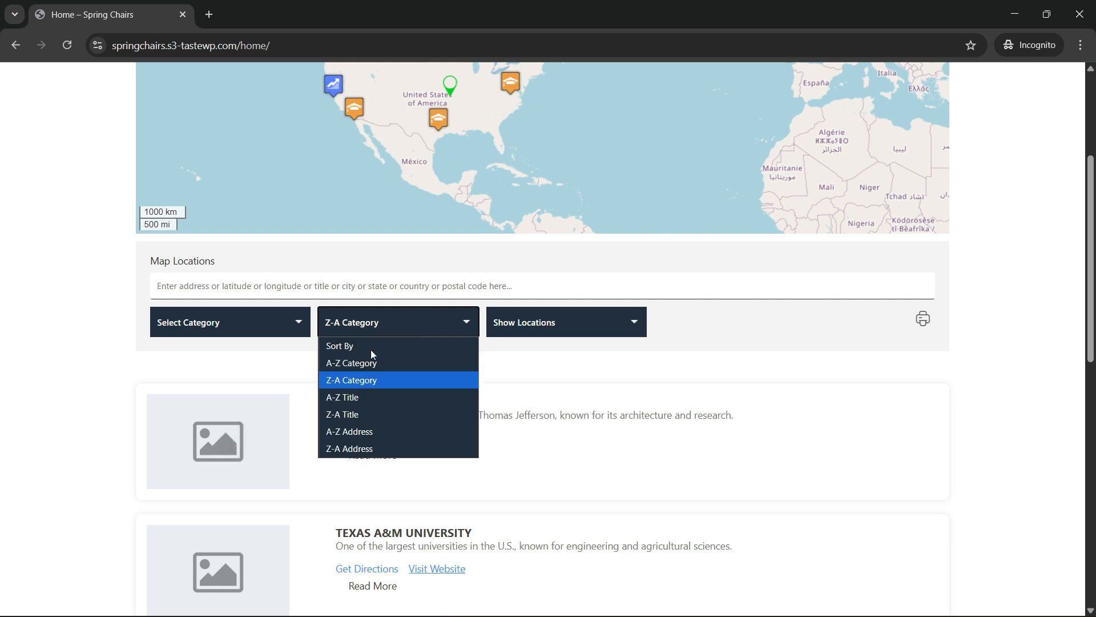
click(354, 365)
Try filtering the map locations by the Schools, Tech Companies and Universities categories in turn.
click(223, 323)
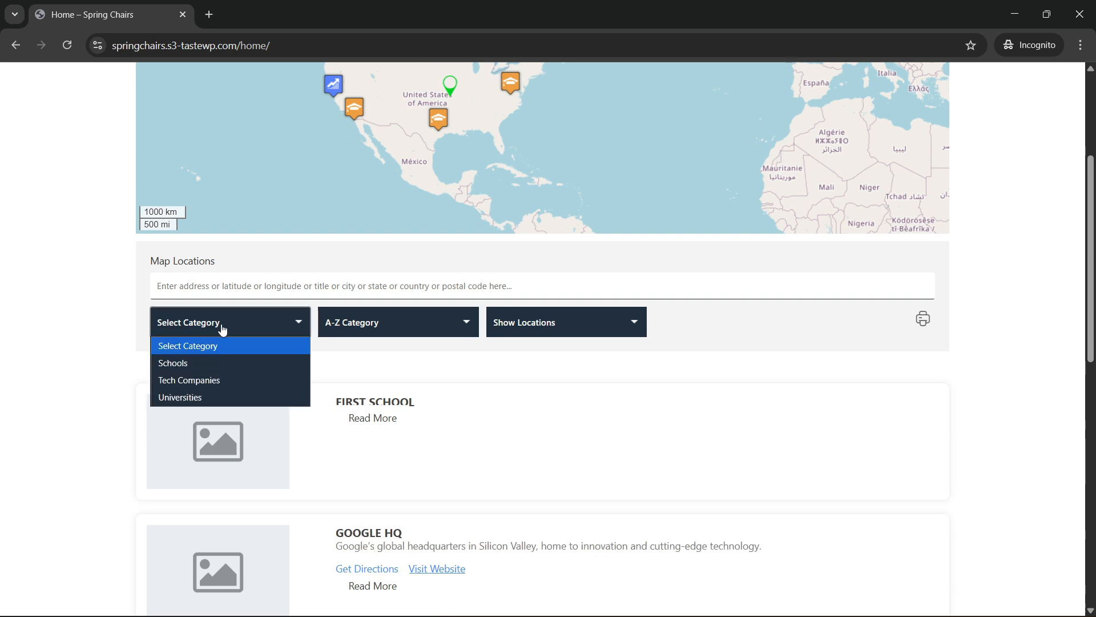
click(177, 364)
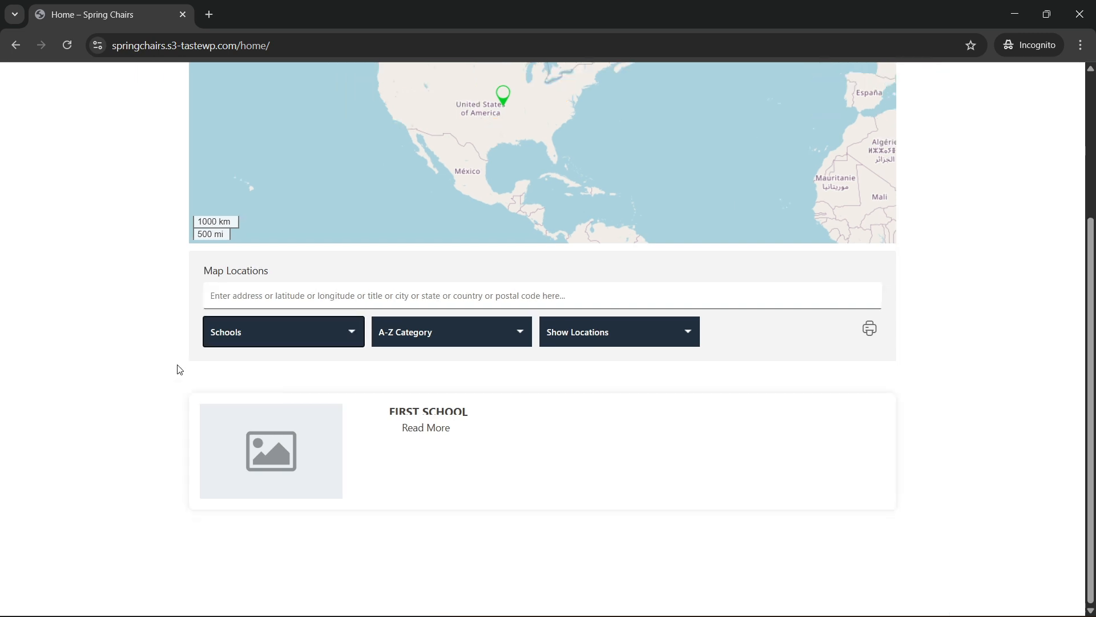
click(264, 341)
click(264, 392)
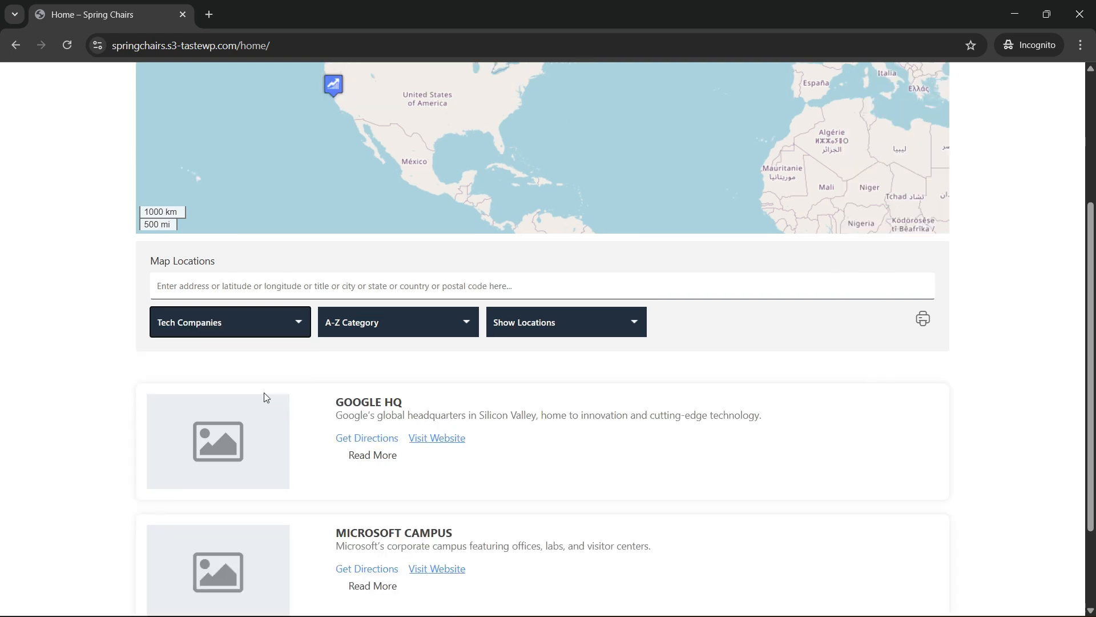
click(238, 326)
click(209, 398)
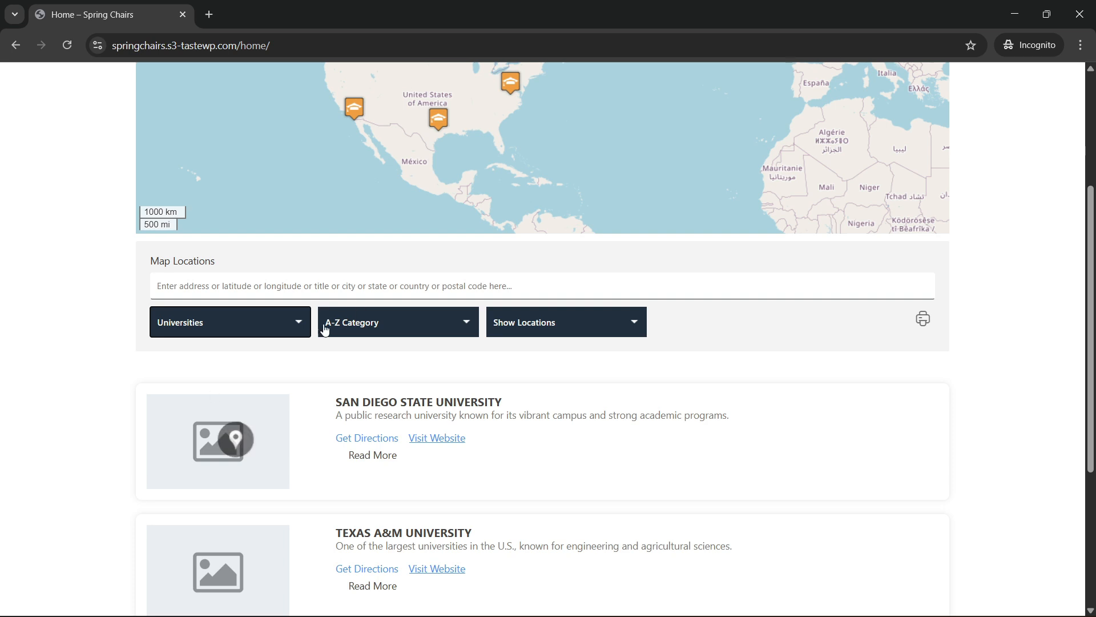
Filter the map locations by the Tech Companies category and look through the matching listings.
click(207, 333)
click(203, 381)
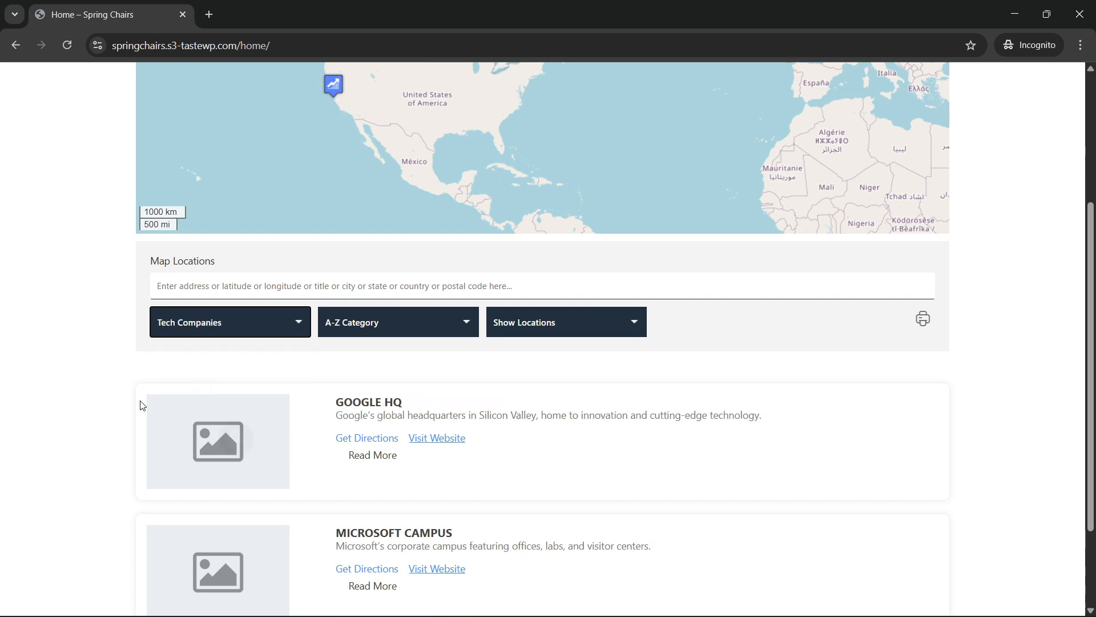
scroll(105, 474, down, 2)
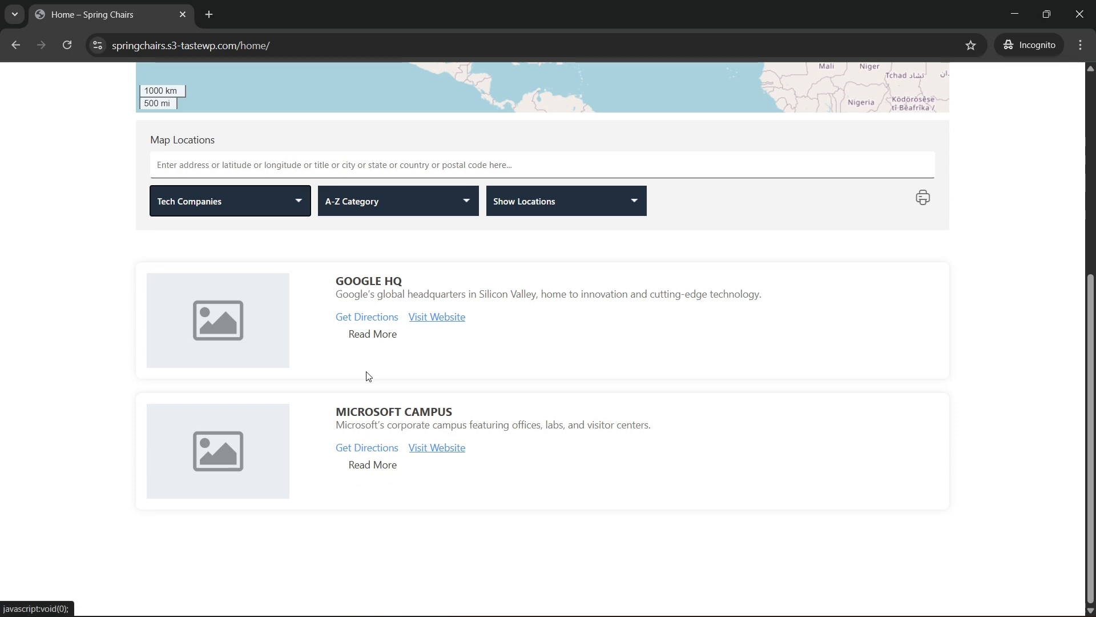
scroll(368, 375, up, 3)
scroll(337, 401, down, 3)
scroll(330, 396, up, 1)
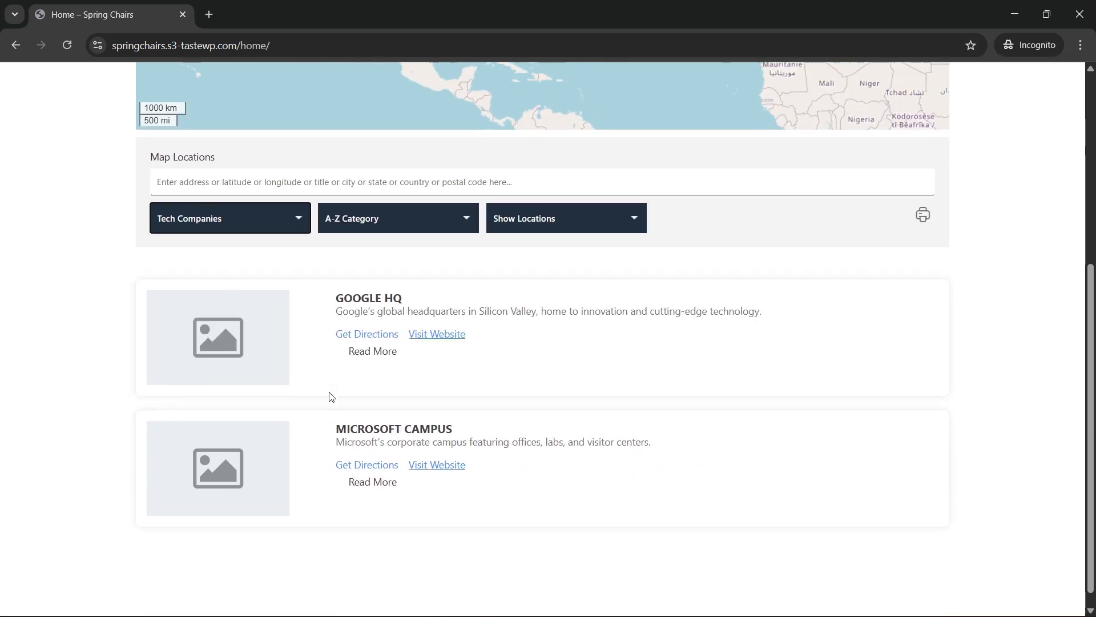
Open the Google HQ location's info popup on the map from its listing and close it.
click(372, 406)
scroll(377, 408, up, 1)
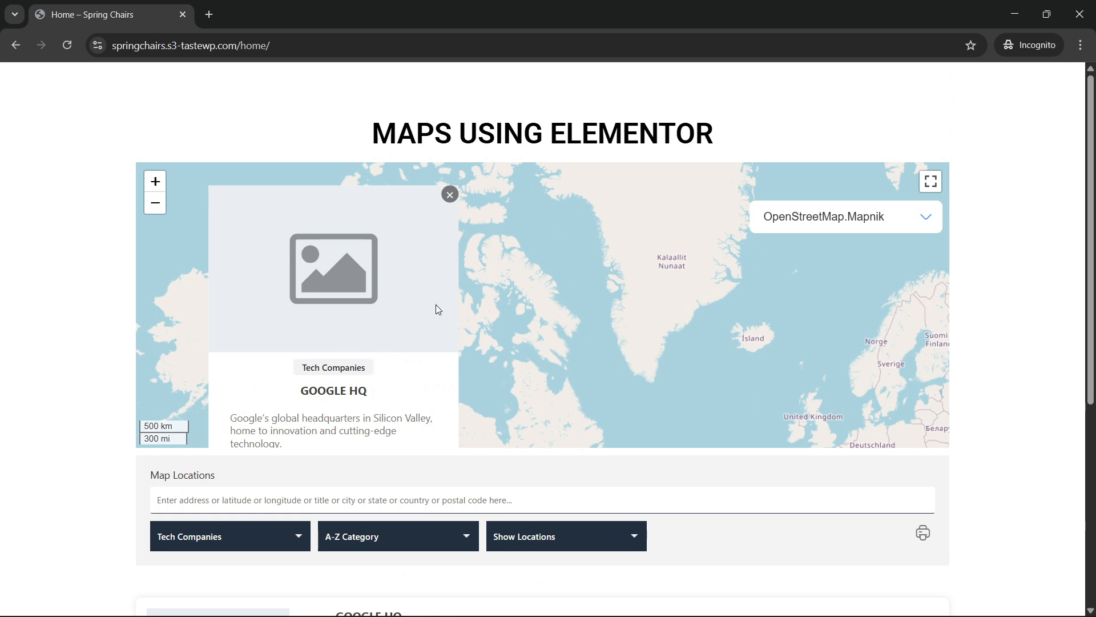
click(450, 195)
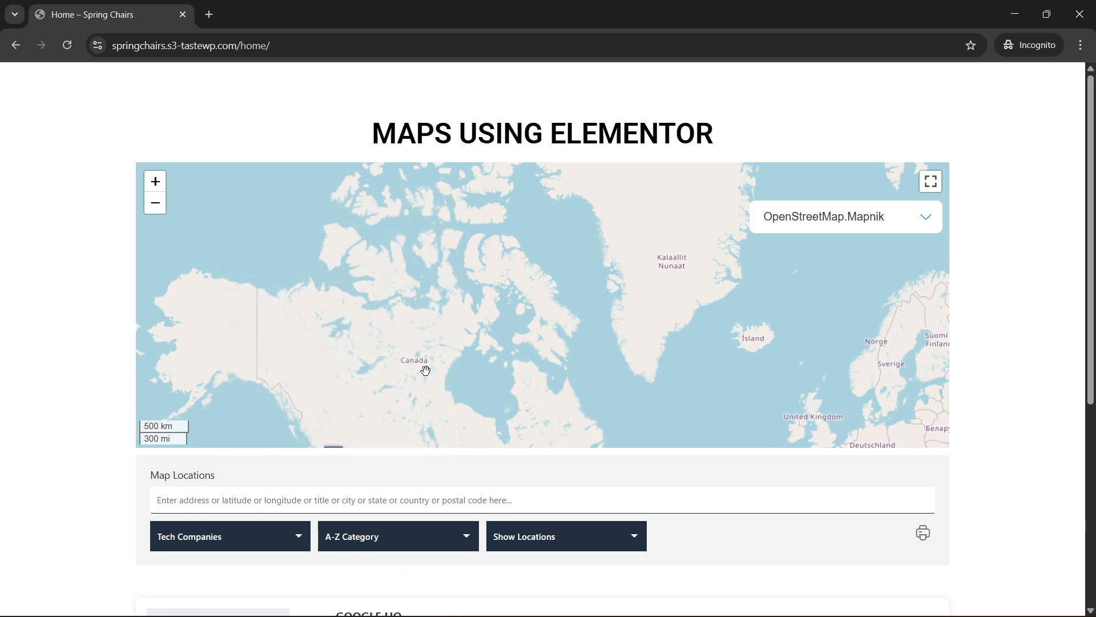
View the info popups of the Microsoft Campus and Google HQ markers on the map.
drag(423, 372, 739, 295)
drag(692, 410, 512, 257)
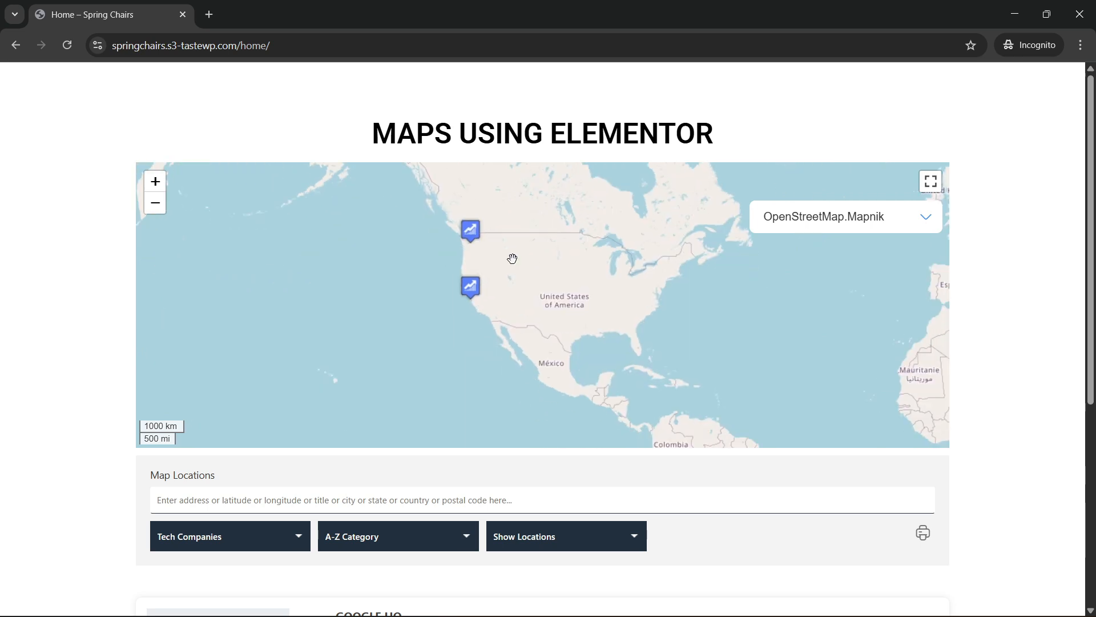
click(474, 232)
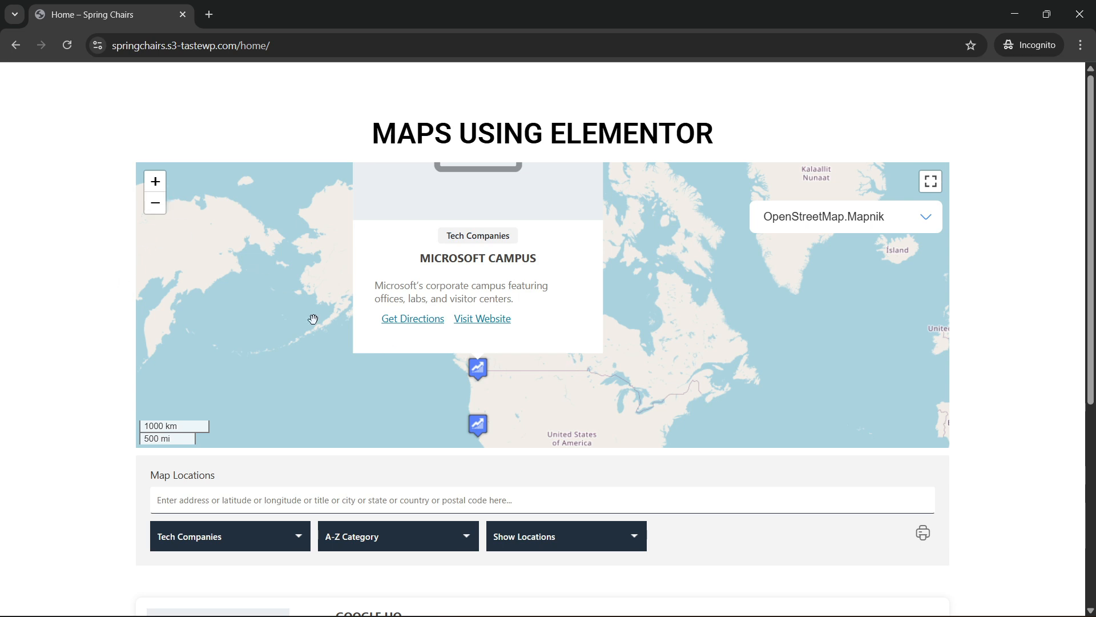
scroll(313, 318, up, 1)
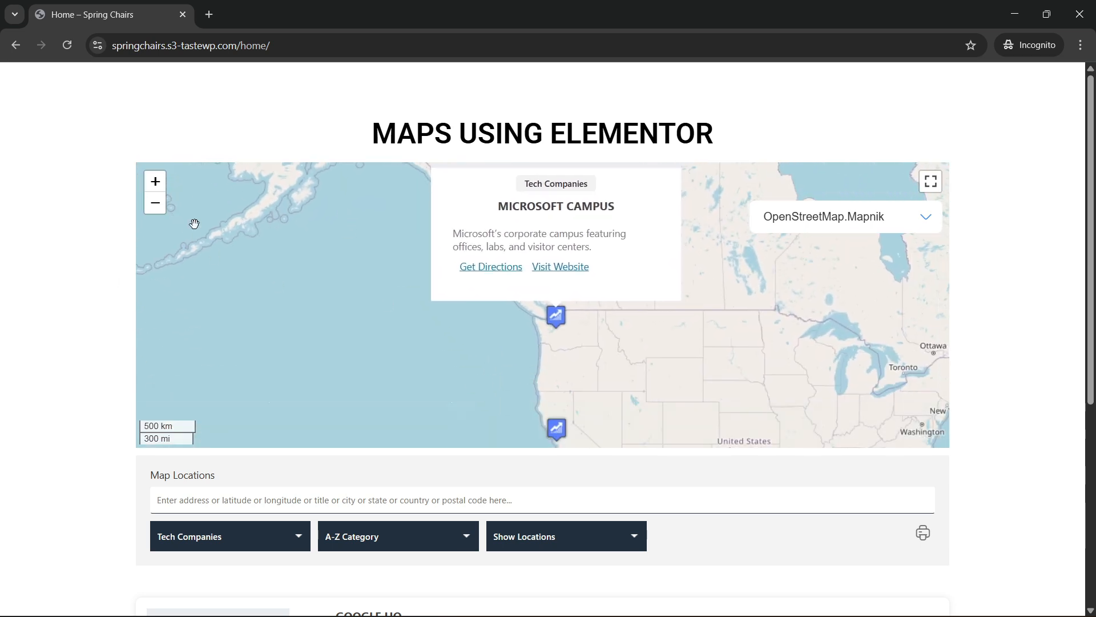
click(156, 182)
click(156, 203)
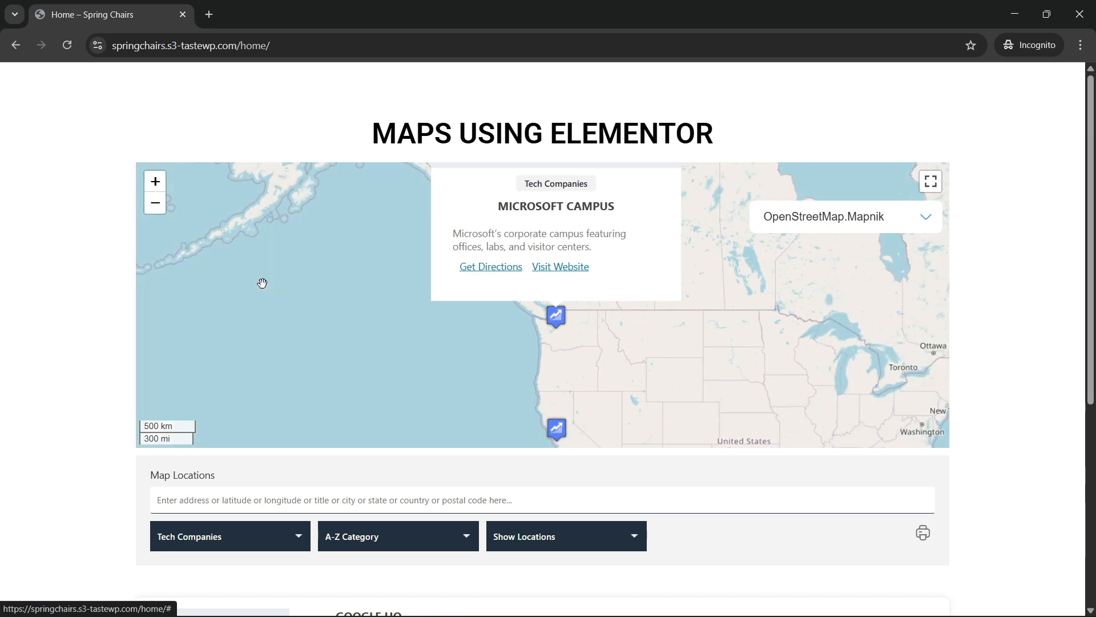
drag(385, 327, 309, 223)
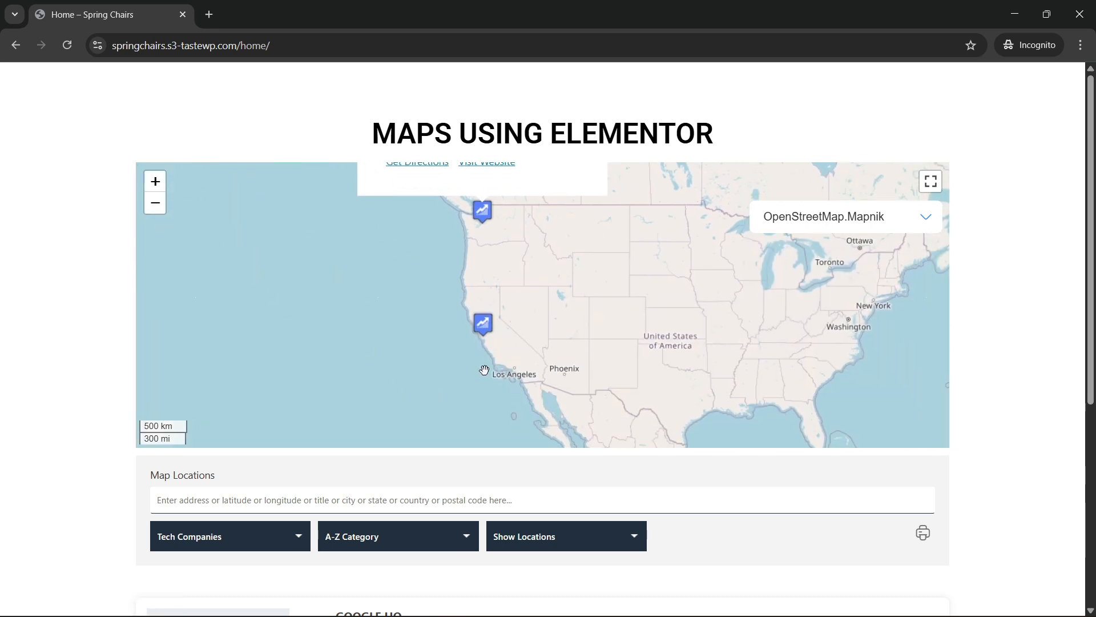
click(483, 324)
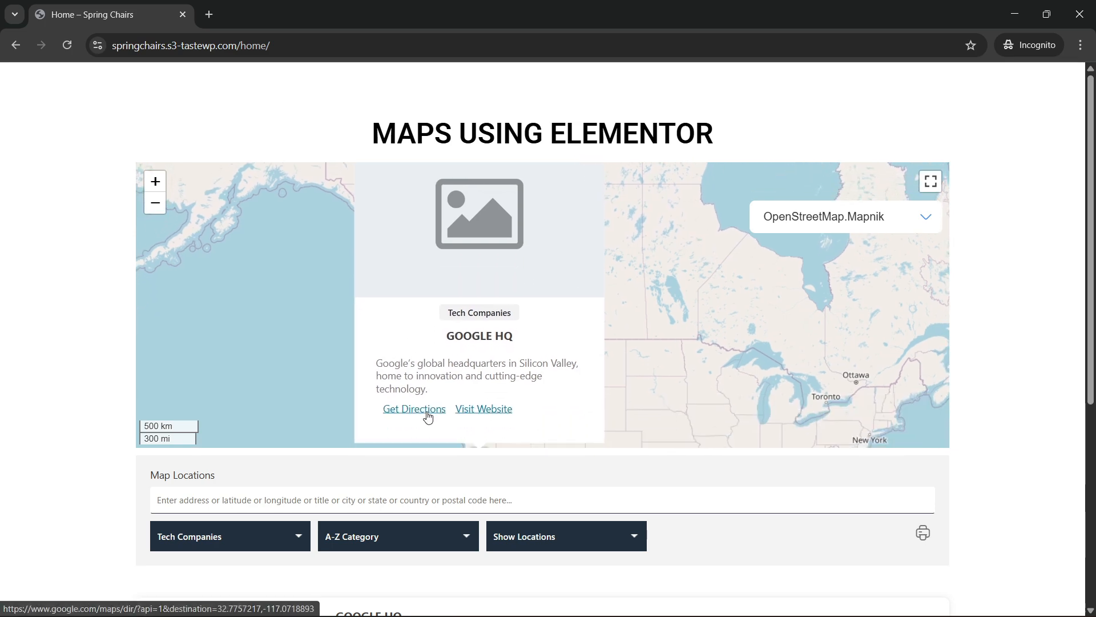
View the directions and website linked in the Google HQ popup, returning to the map page and closing the website.
click(425, 410)
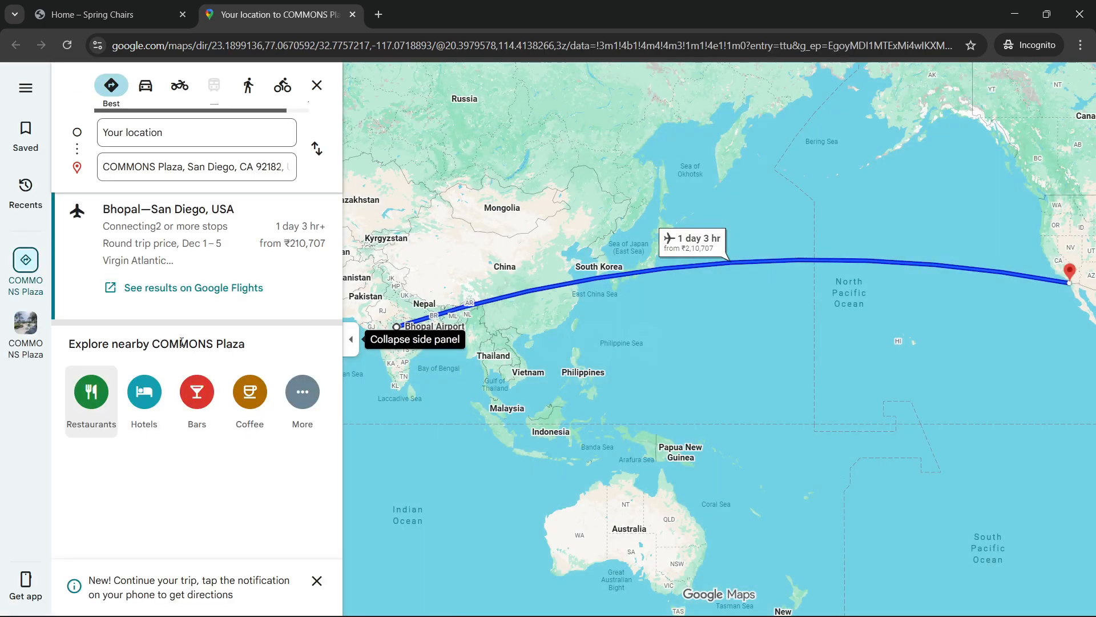
click(91, 14)
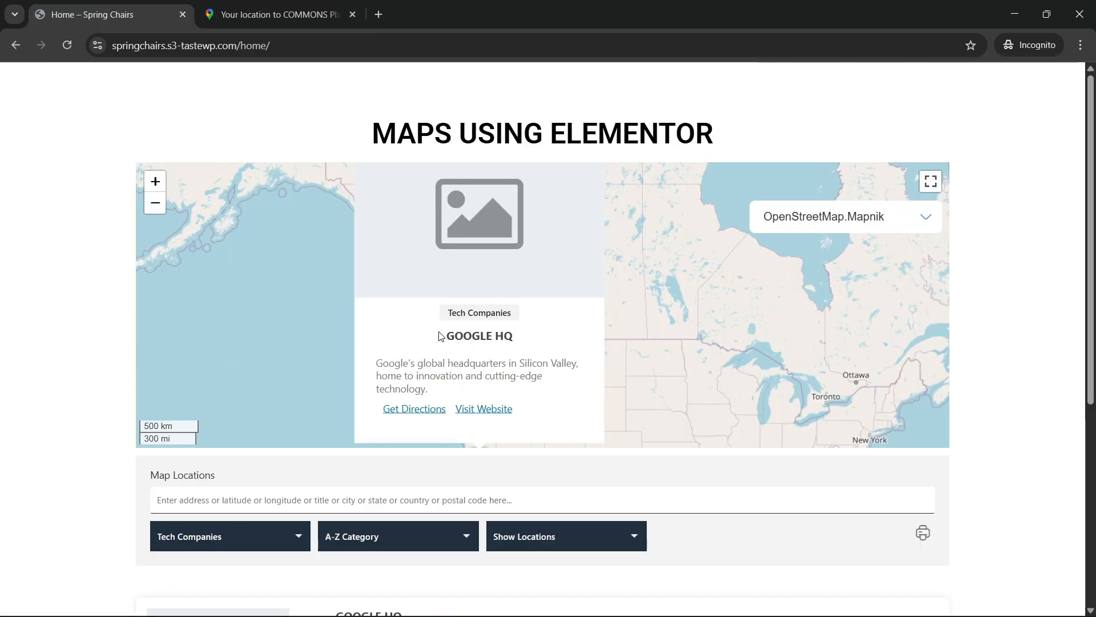
click(482, 409)
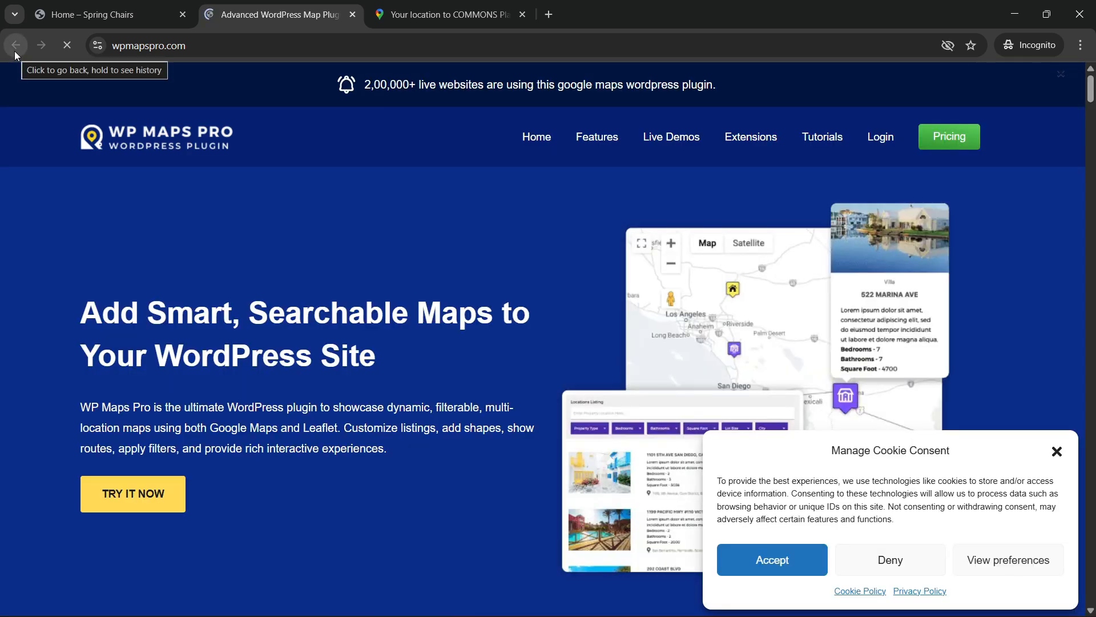
click(126, 17)
click(245, 6)
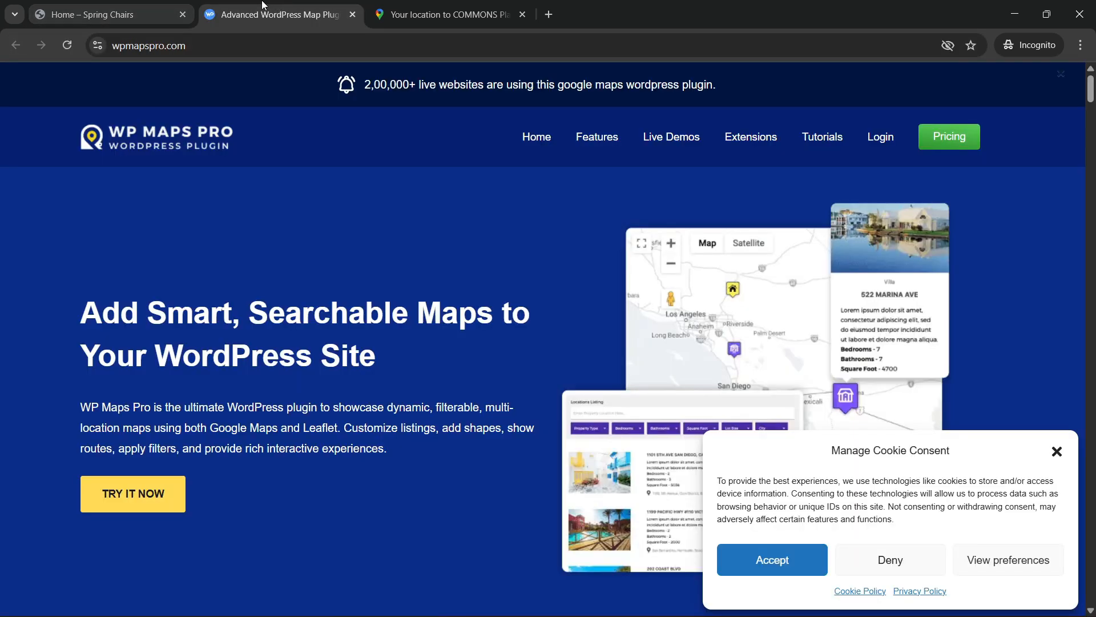
click(142, 12)
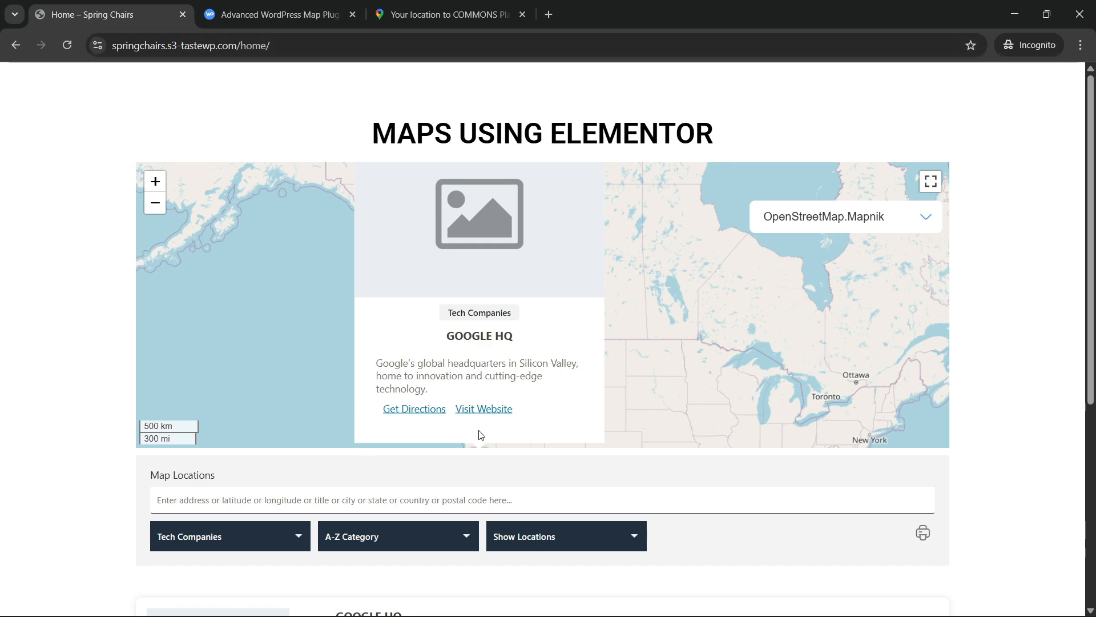
click(279, 5)
click(353, 15)
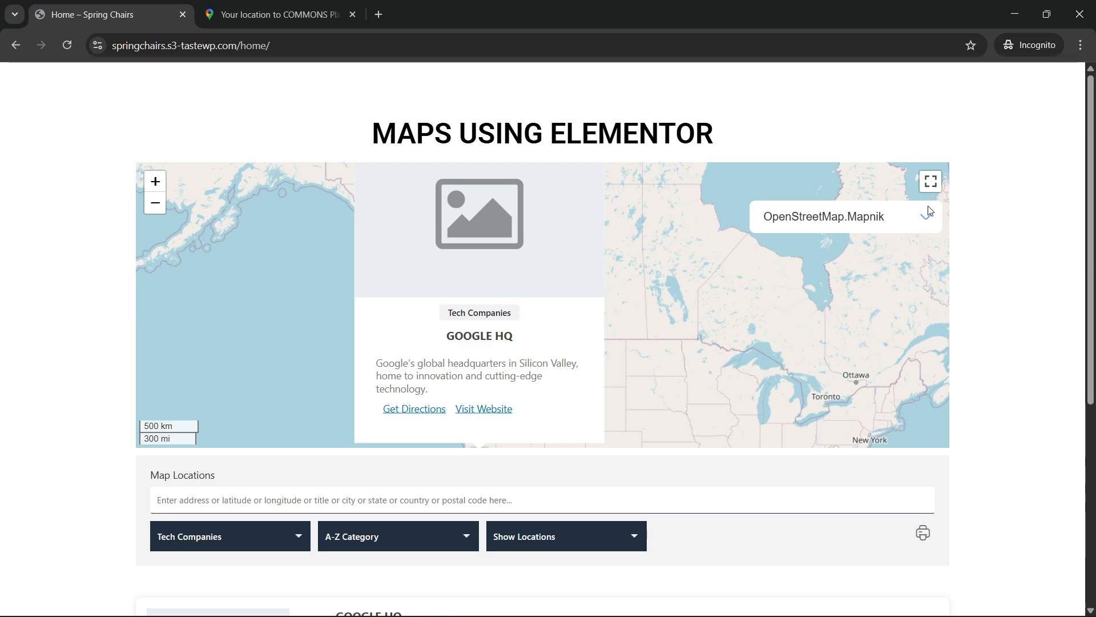
Preview the printout of the Tech Companies location listings and cancel printing.
scroll(976, 499, down, 3)
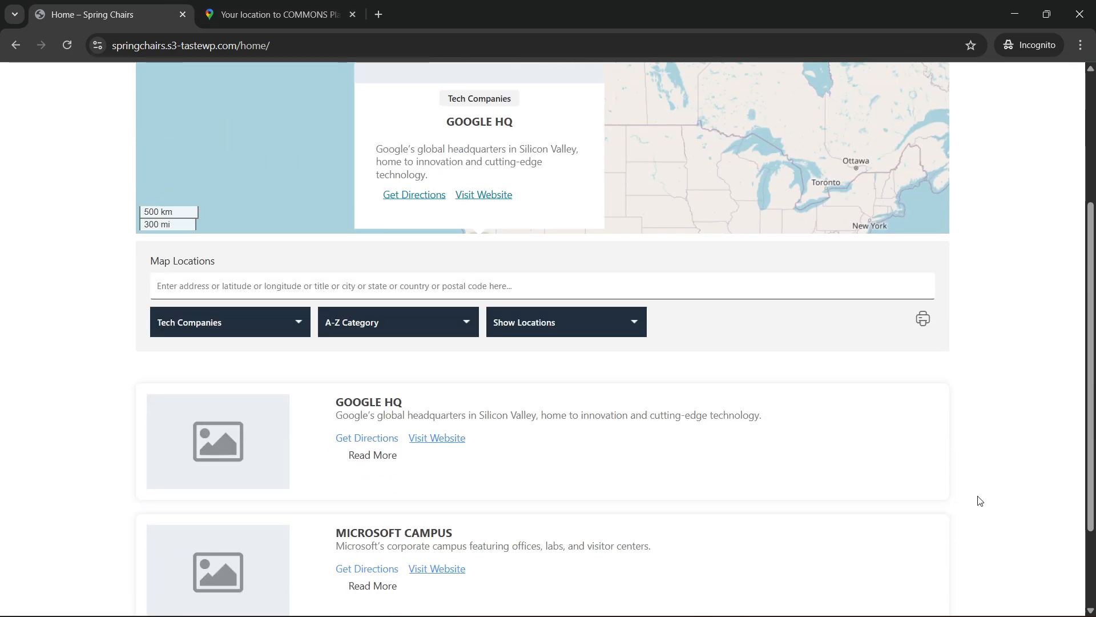
click(922, 322)
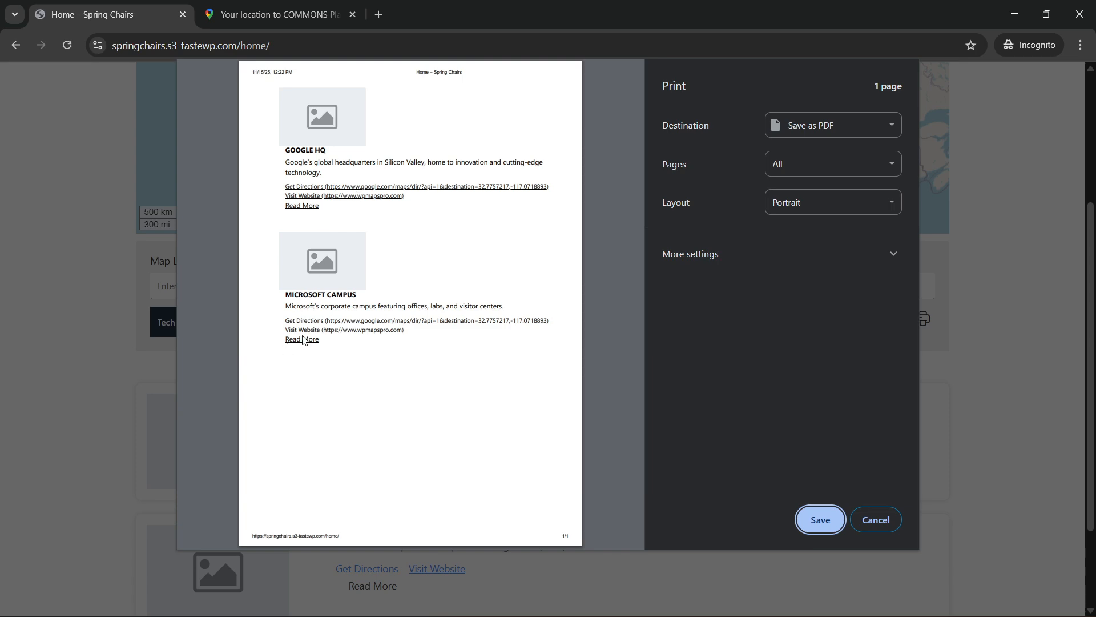
click(872, 528)
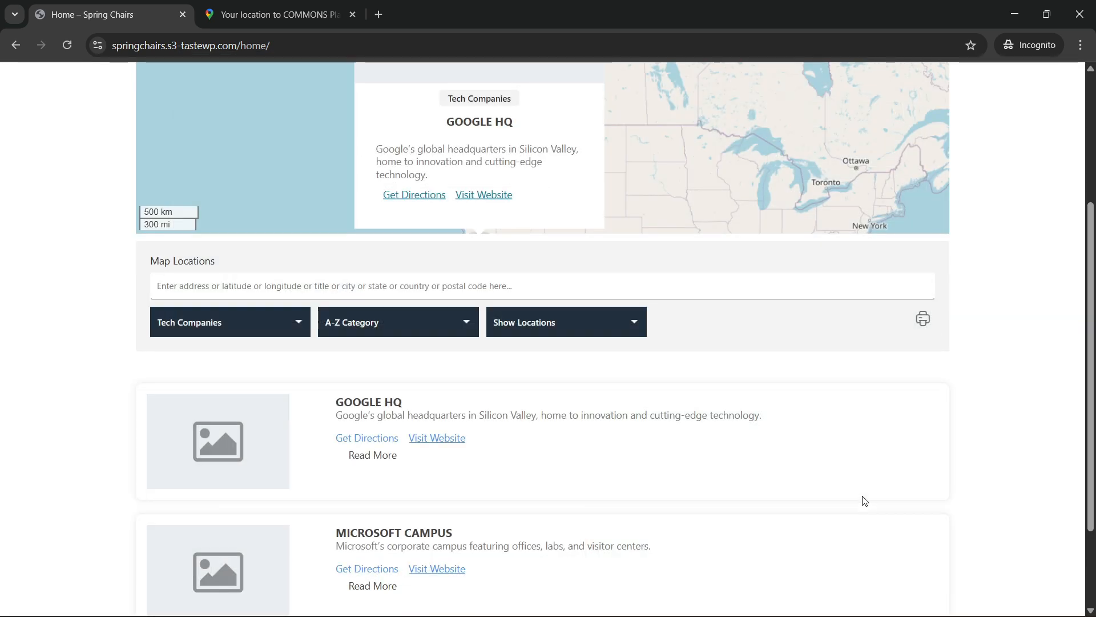
scroll(621, 426, down, 2)
scroll(429, 437, up, 5)
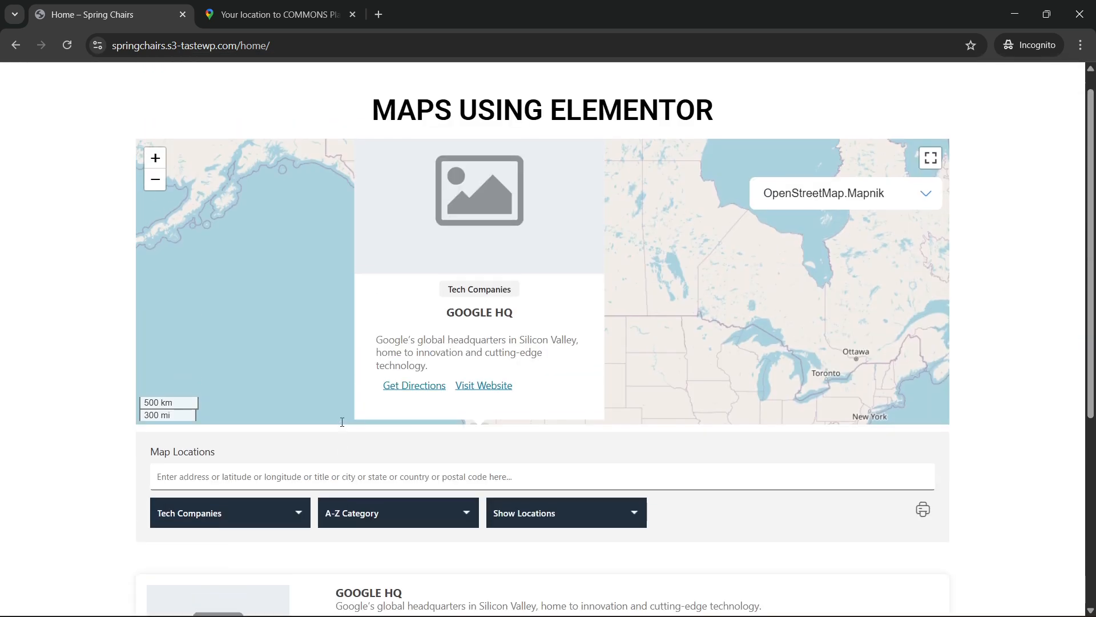
Inspect the page in the browser's developer tools to check the map, filters and listings at mobile width, and close the tools.
right_click(66, 331)
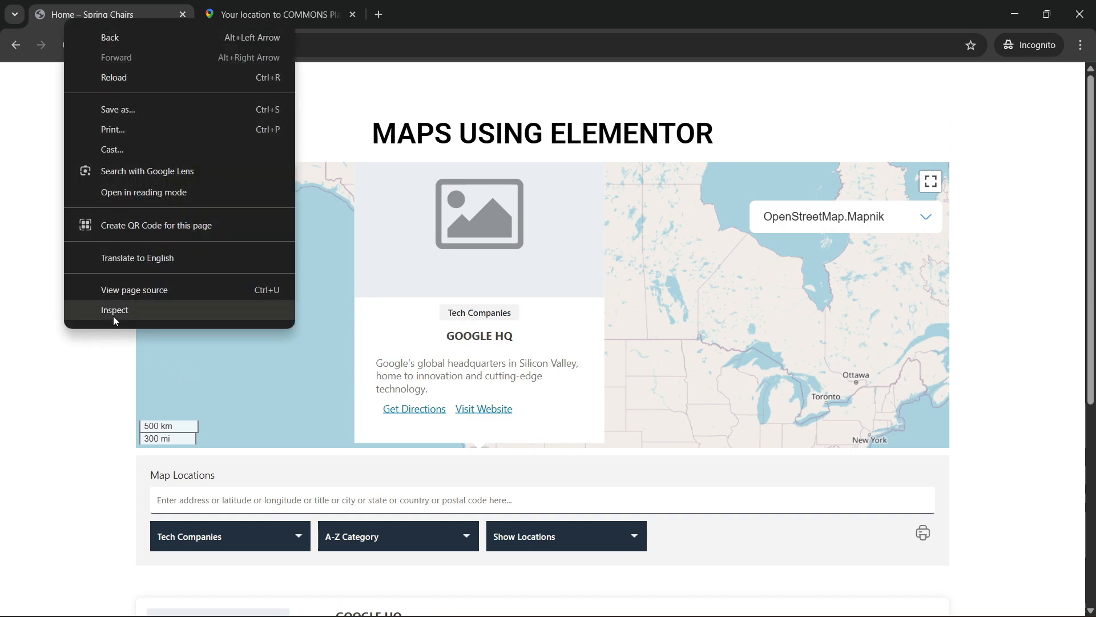
click(114, 313)
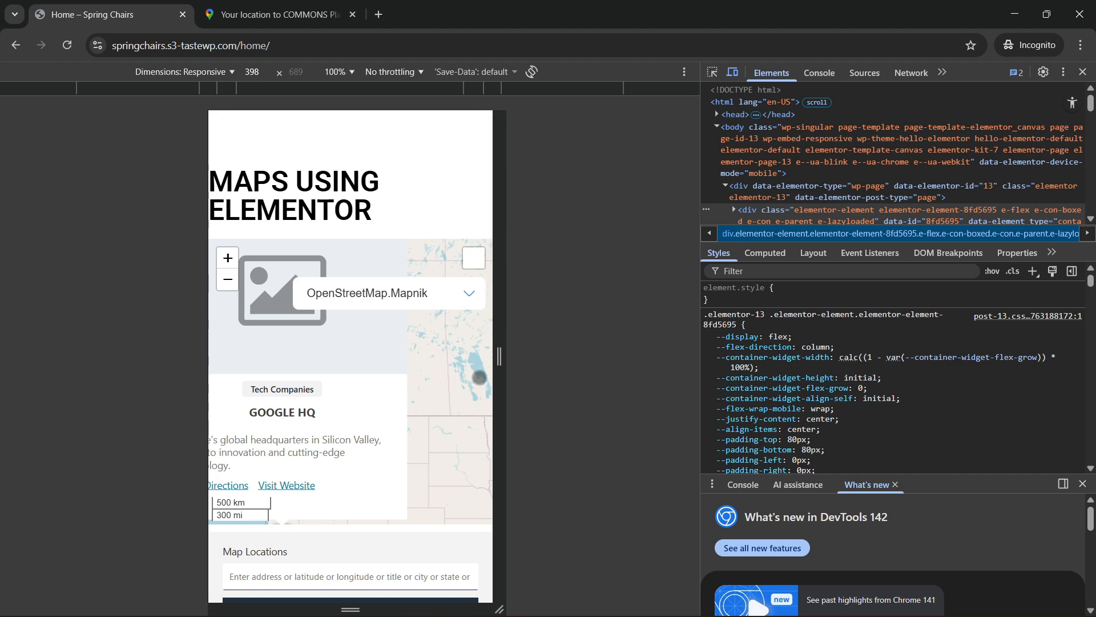
scroll(383, 451, down, 6)
scroll(329, 463, down, 3)
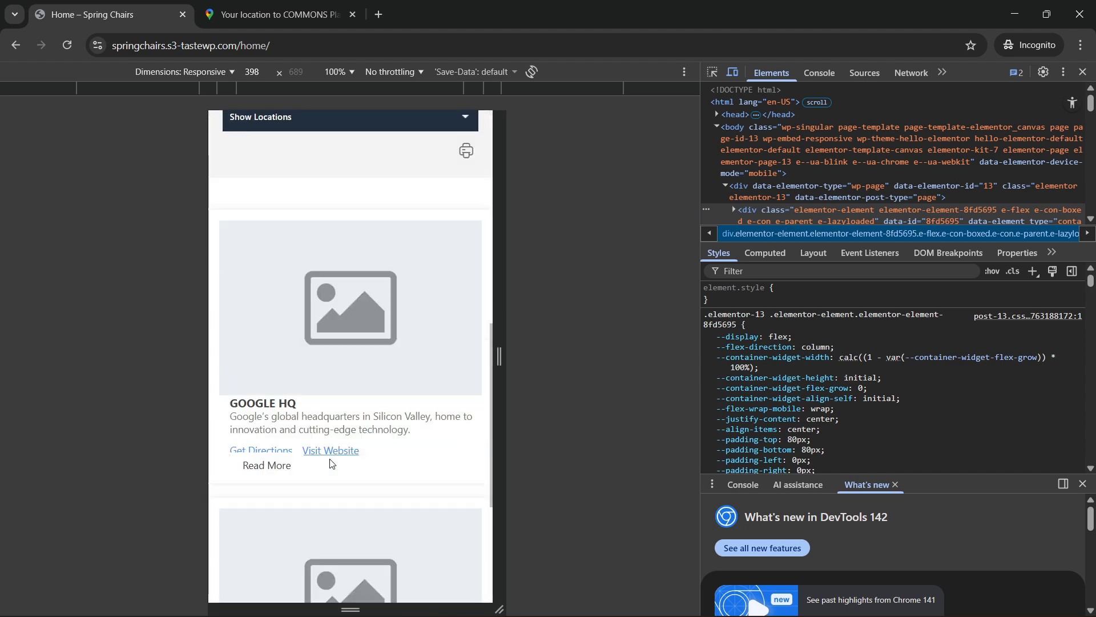
scroll(333, 460, up, 3)
click(372, 258)
click(373, 261)
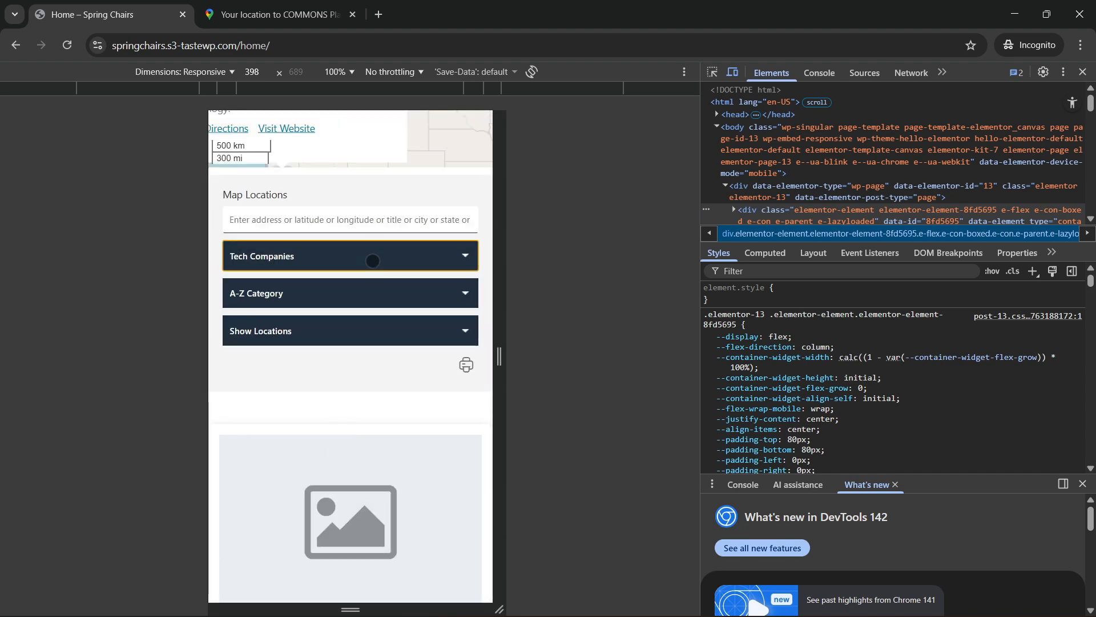
click(373, 261)
click(356, 294)
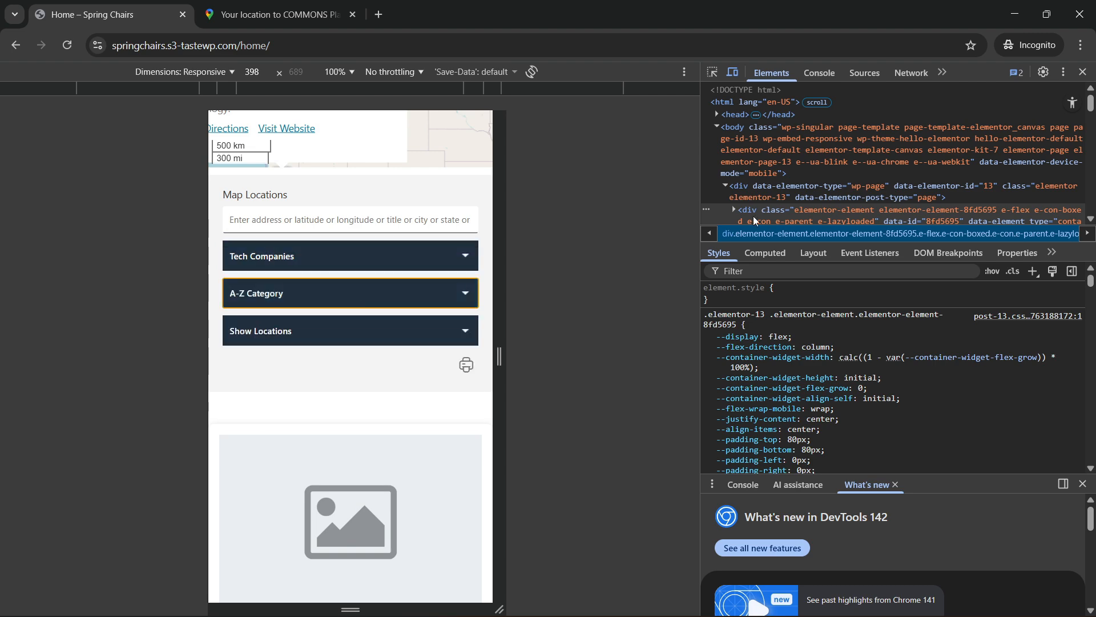
click(1083, 73)
Look over the desktop view of the map and its Tech Companies location listings.
scroll(229, 347, up, 2)
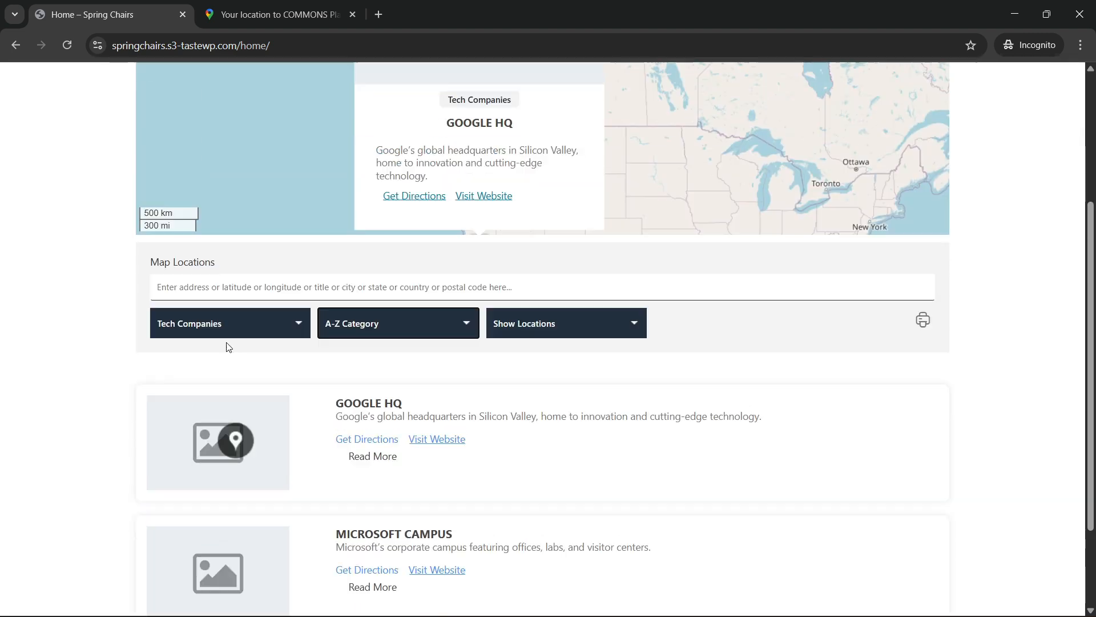
scroll(152, 344, up, 4)
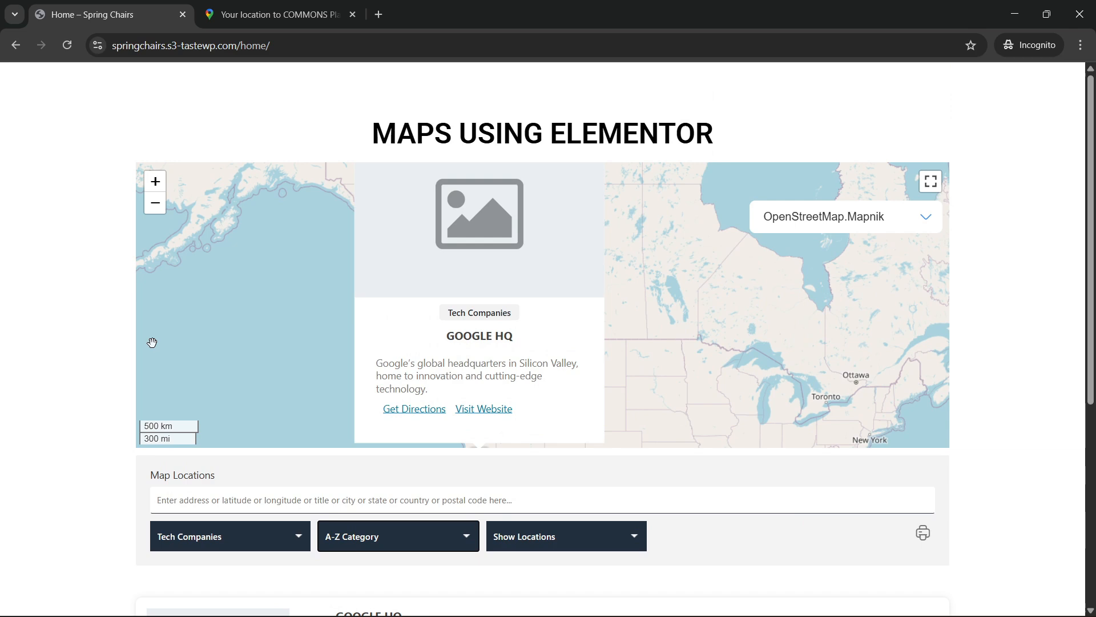
scroll(152, 341, down, 1)
scroll(81, 416, down, 2)
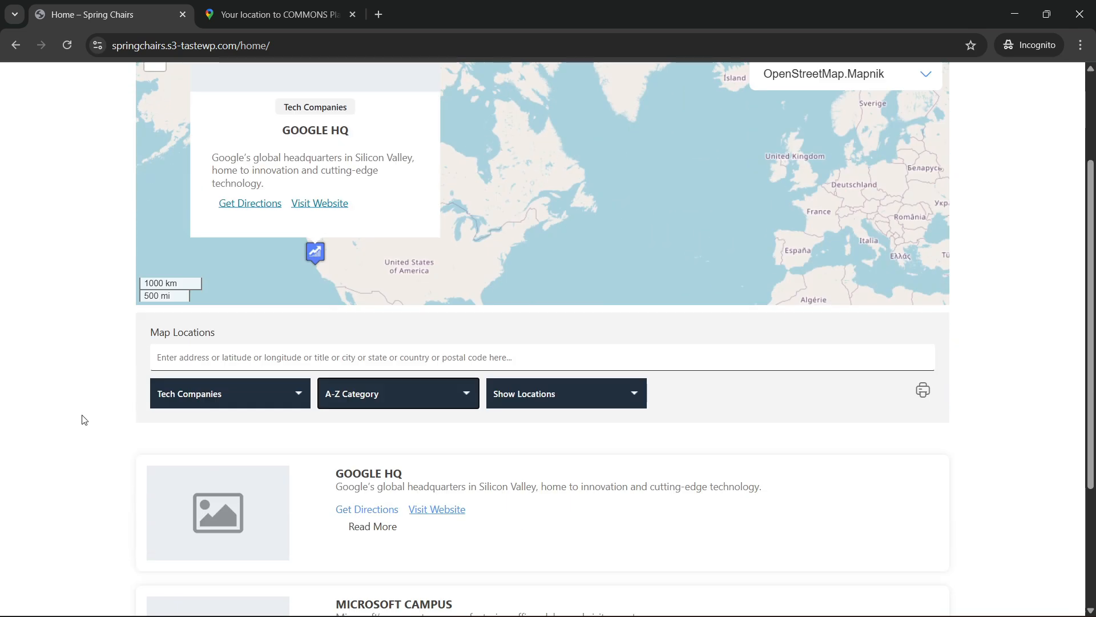
scroll(84, 420, down, 3)
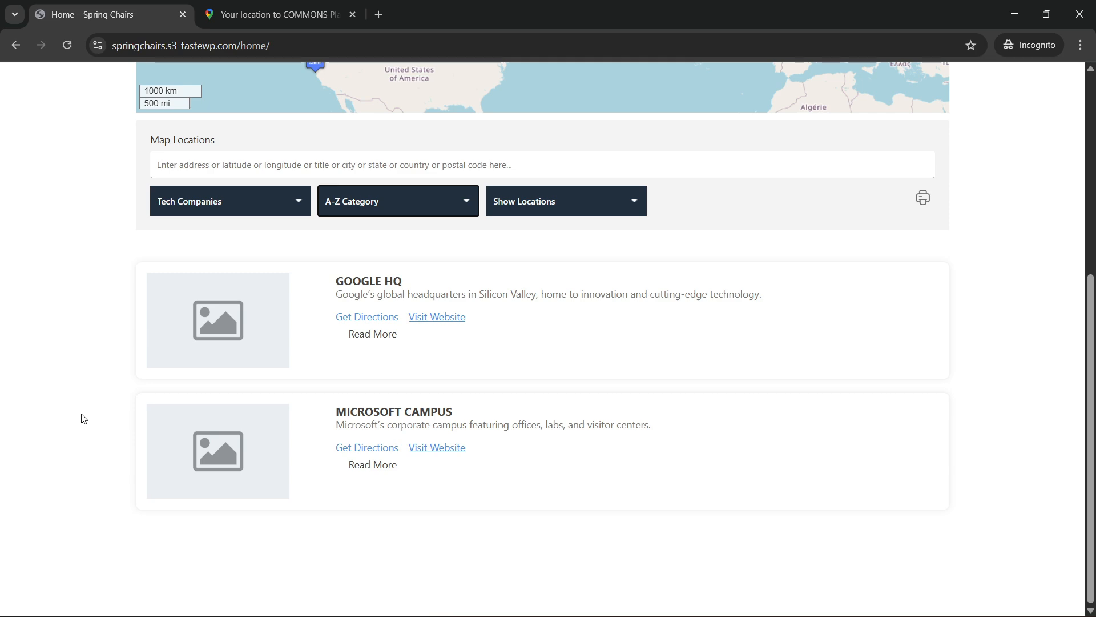
scroll(84, 419, up, 2)
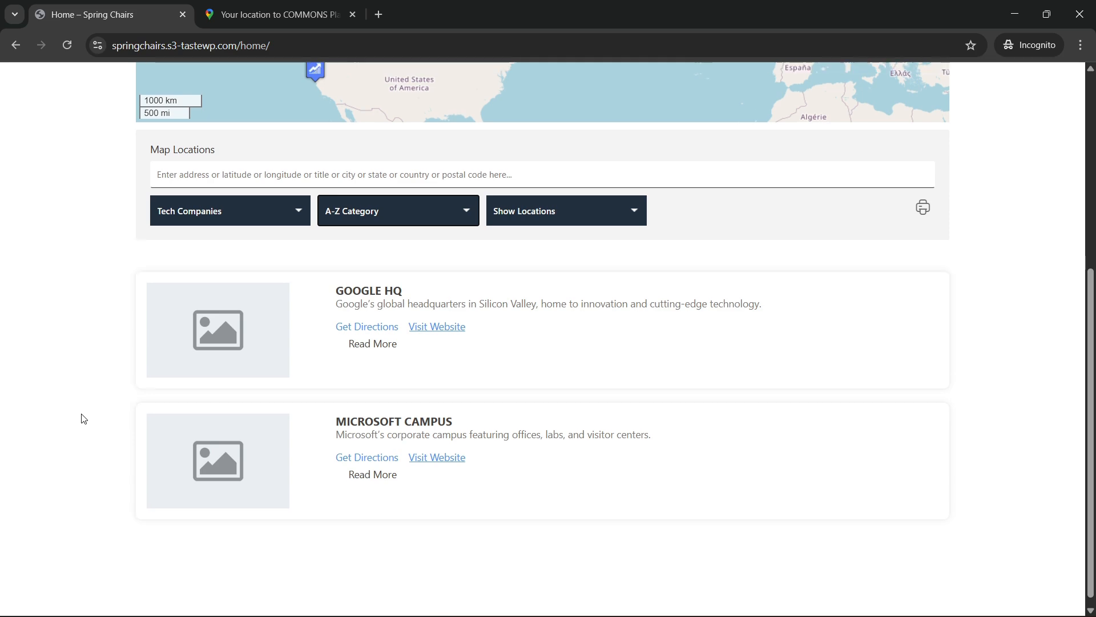
scroll(84, 419, up, 3)
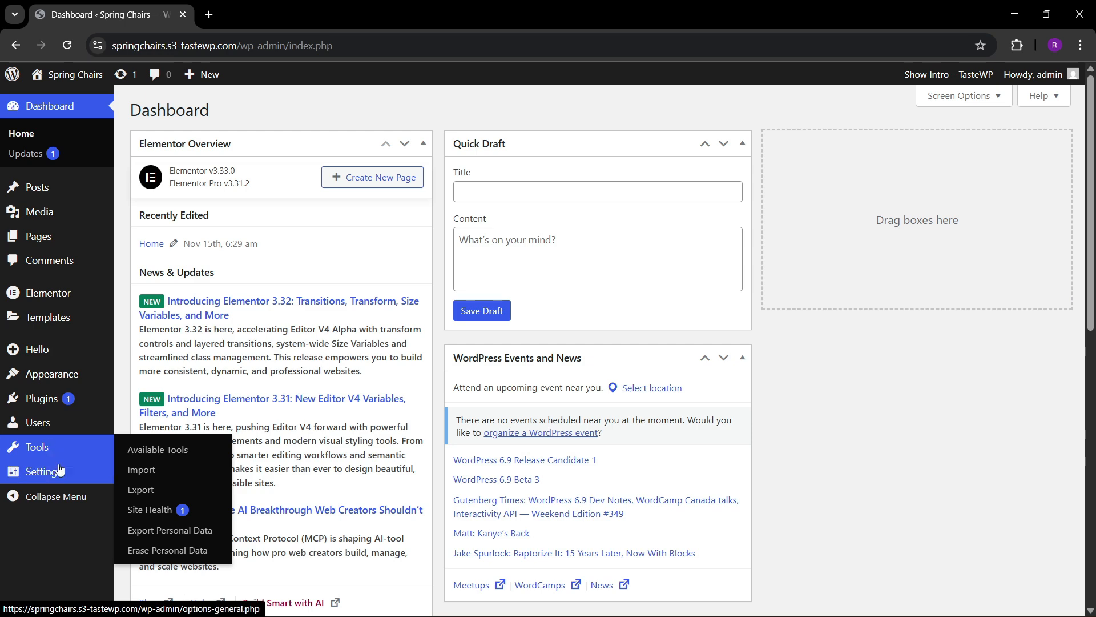
Go from the WordPress dashboard's installed plugins to adding a new plugin and search for "store locator".
mouse_move(59, 484)
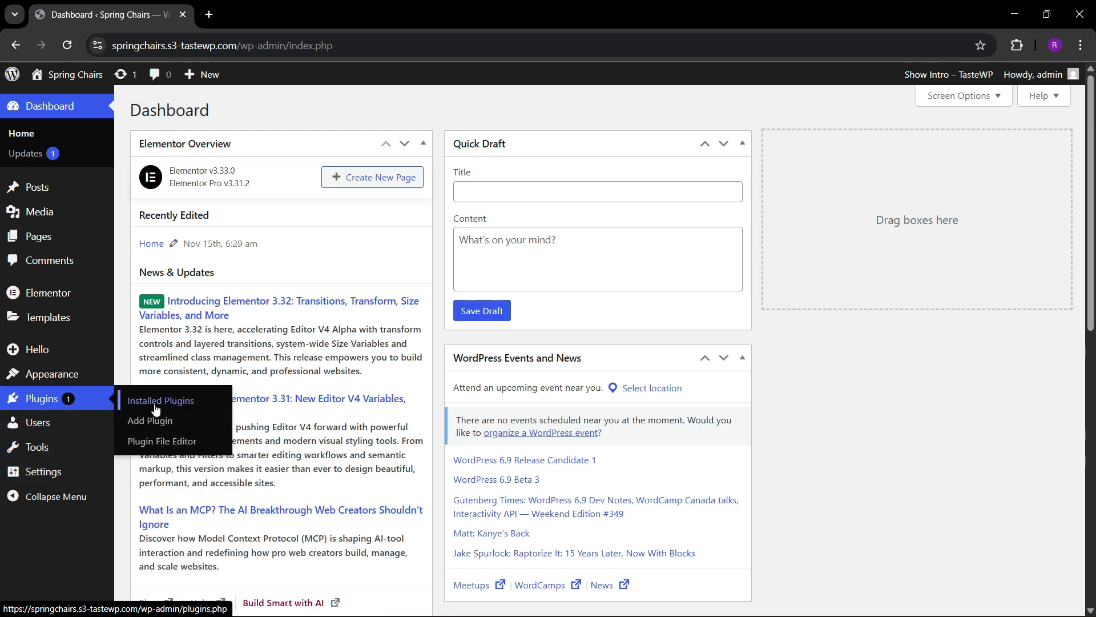
click(154, 403)
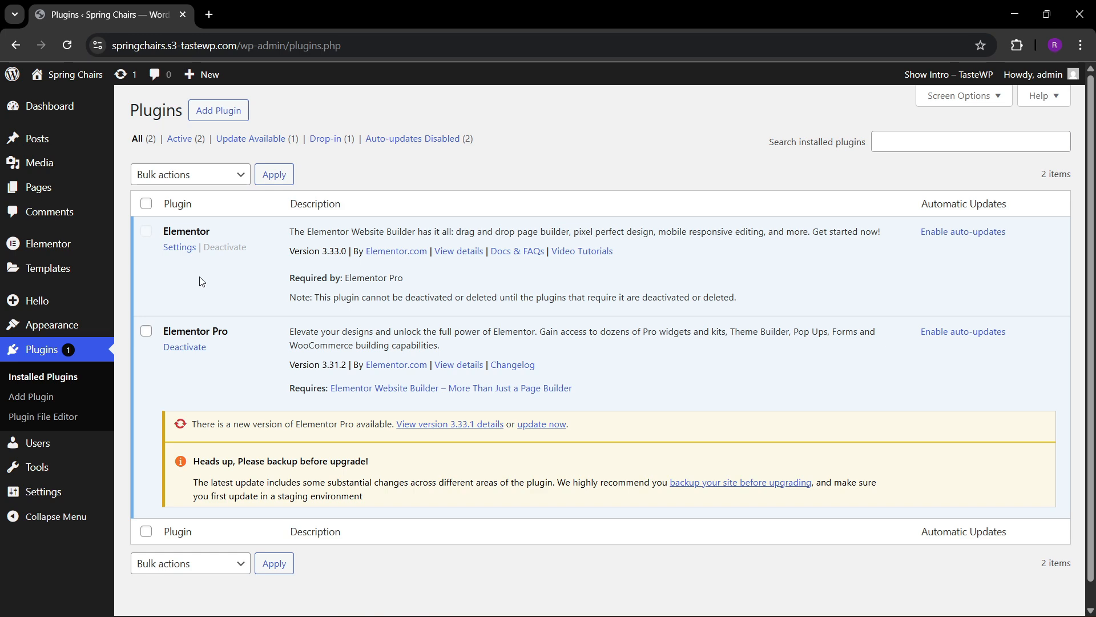
click(219, 111)
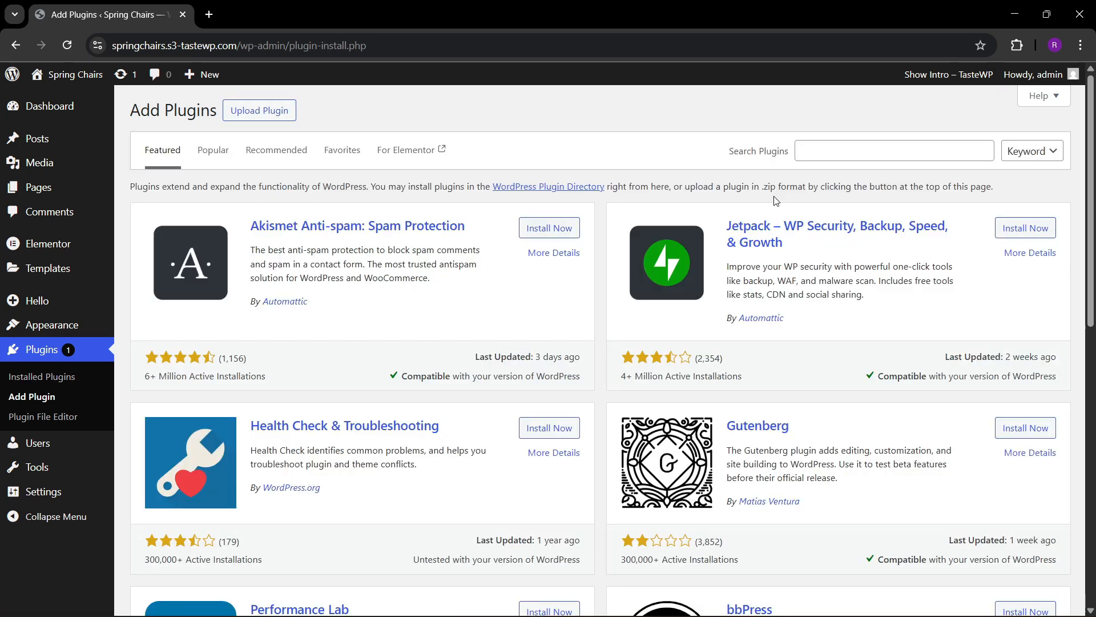
click(813, 151)
text(store )
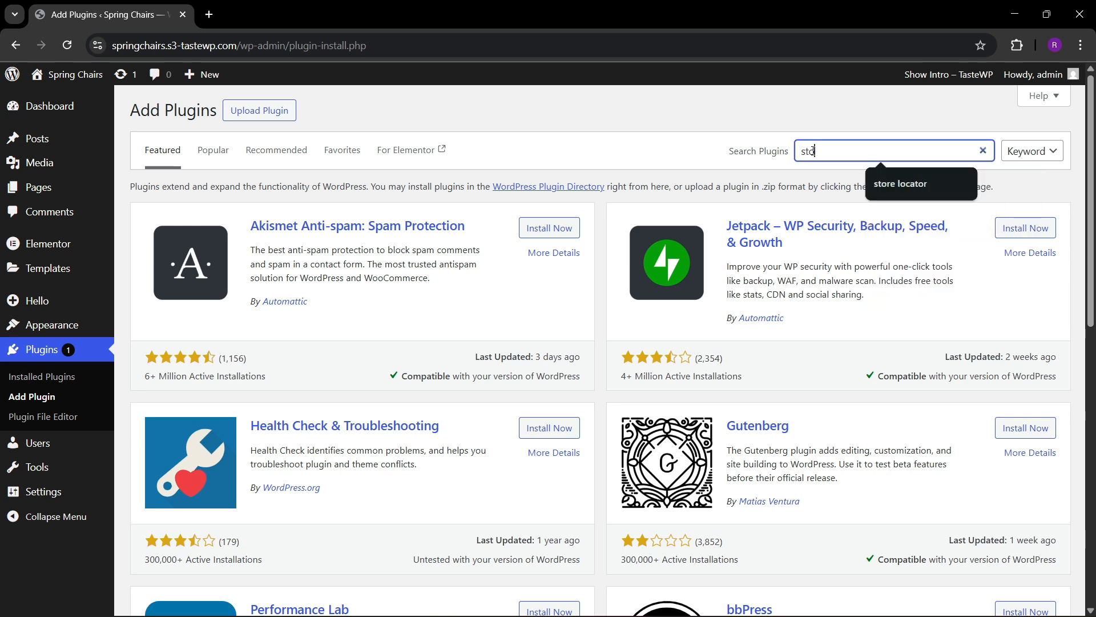
text(locator)
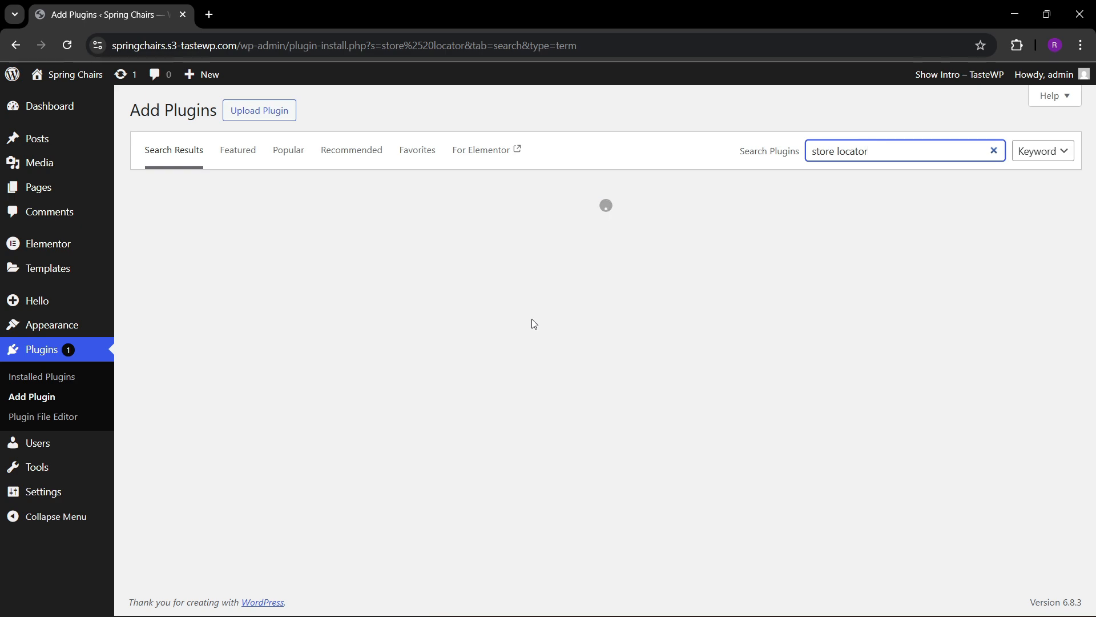
Install and activate the WP Maps plugin by WePlugins from the search results.
scroll(383, 354, down, 1)
scroll(383, 354, down, 2)
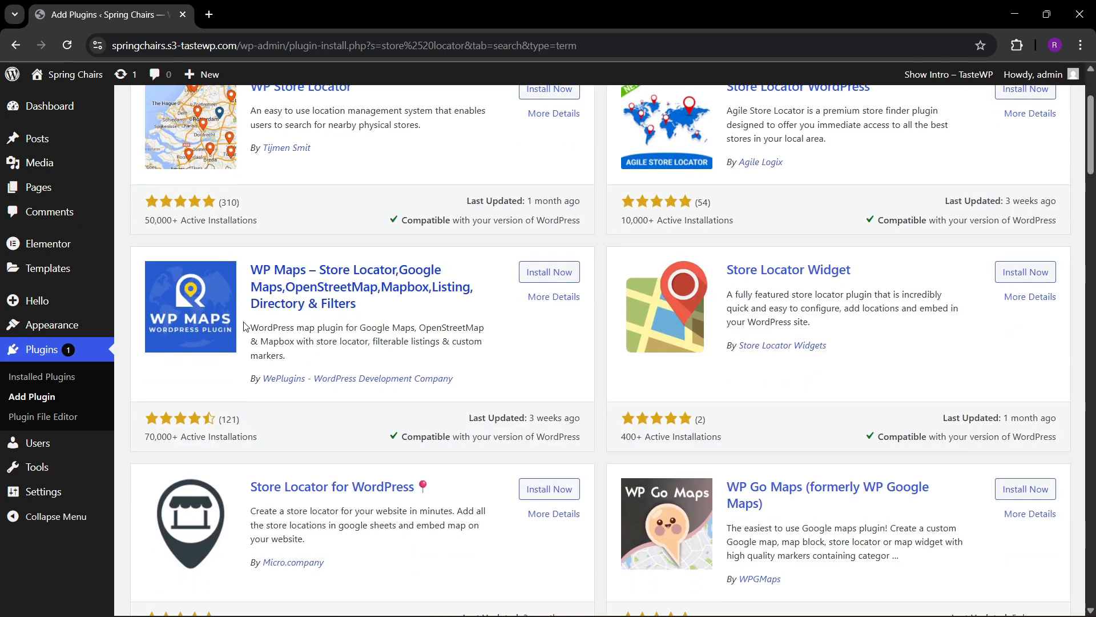
click(541, 277)
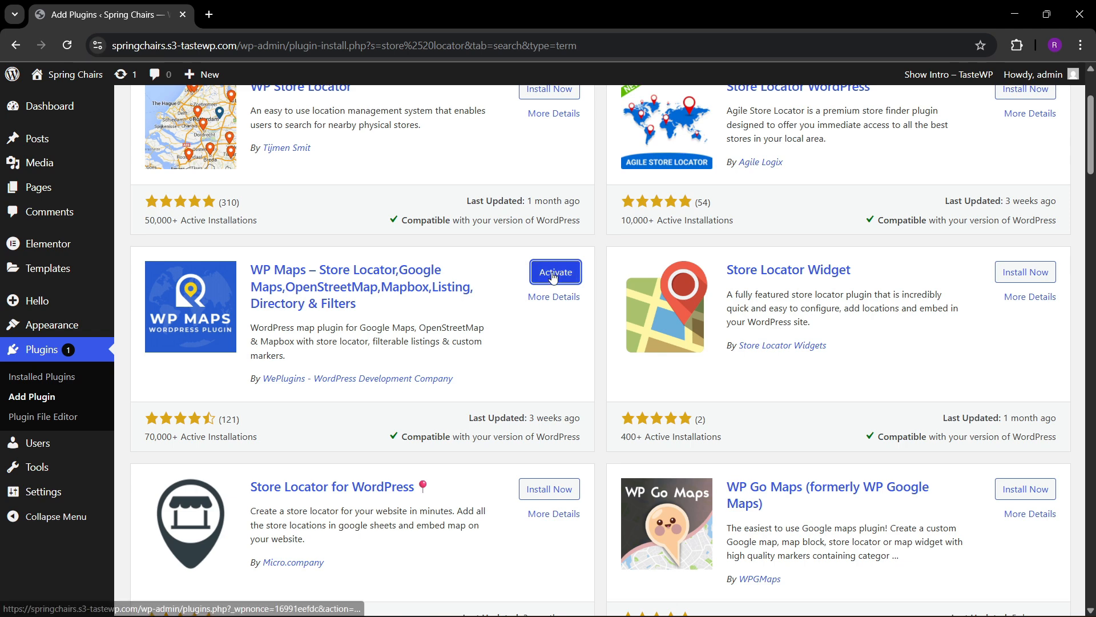
click(553, 273)
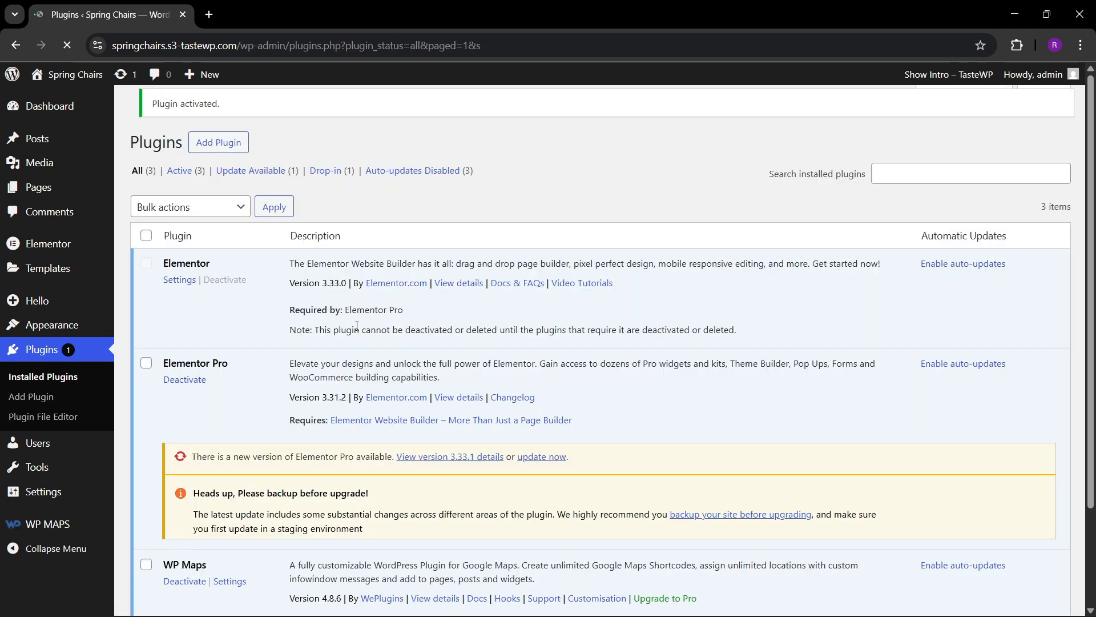
Open the WP Maps plugin settings and select Google Maps as the map provider to review its API key requirements.
scroll(353, 351, down, 3)
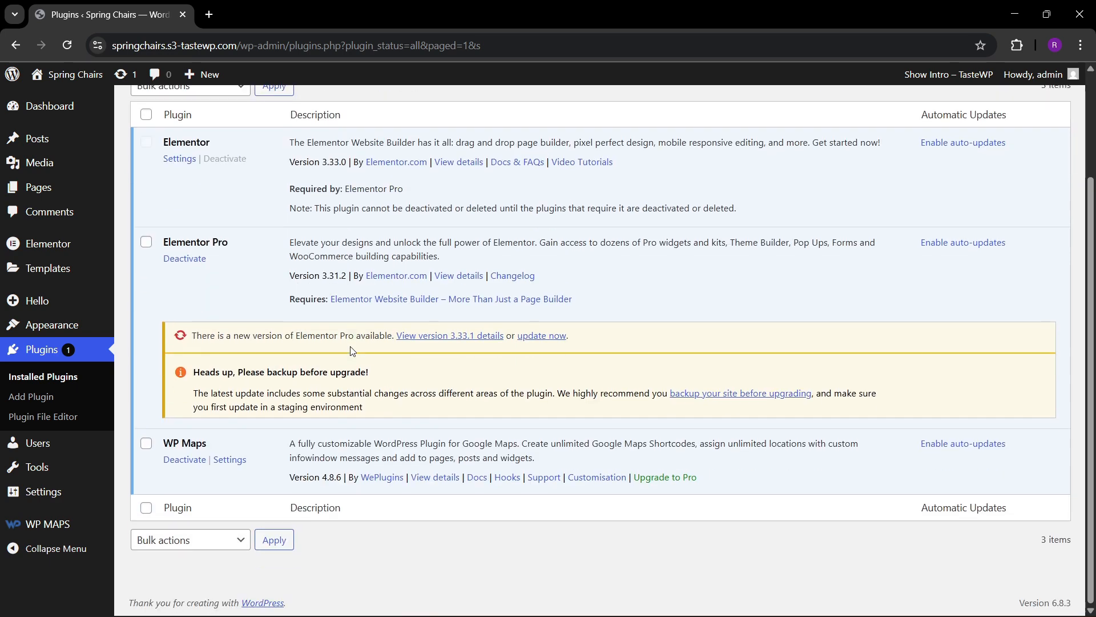
click(227, 459)
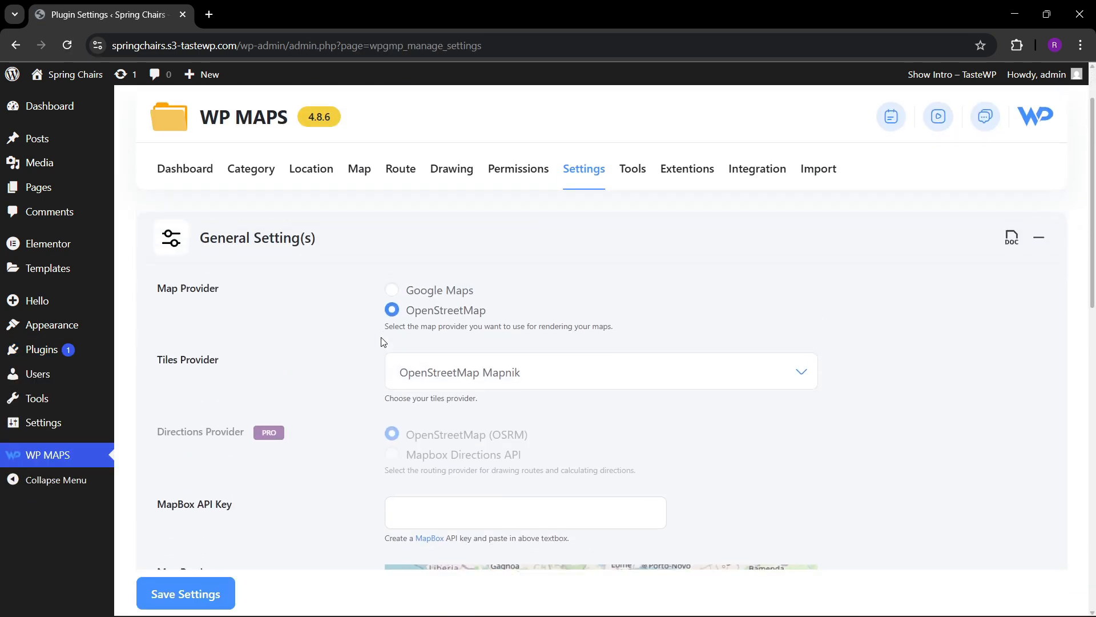
click(393, 292)
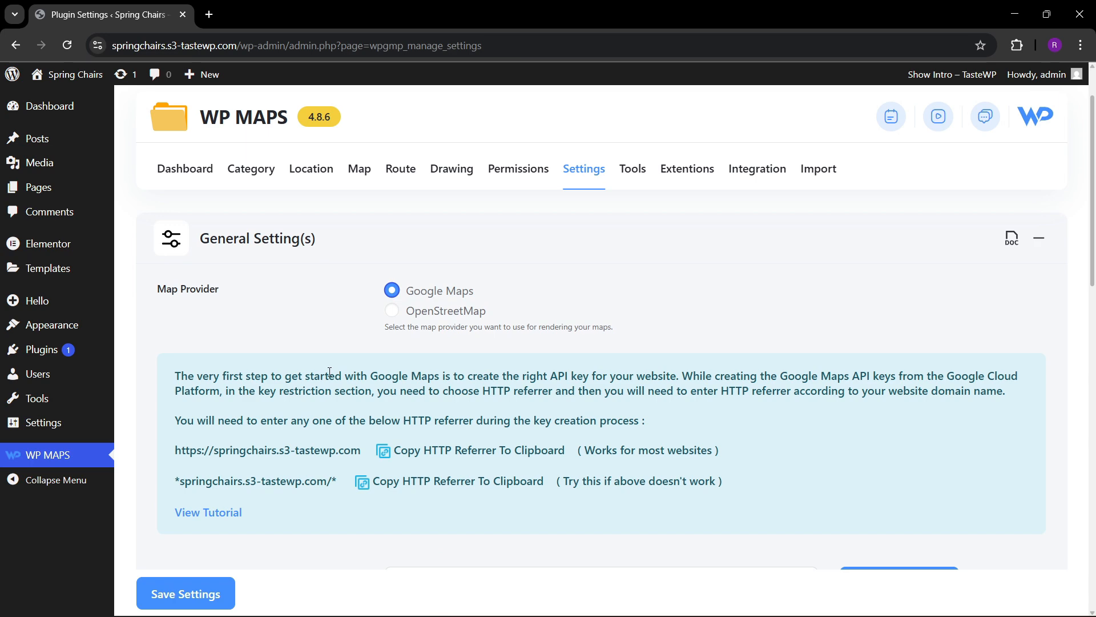
scroll(329, 372, down, 3)
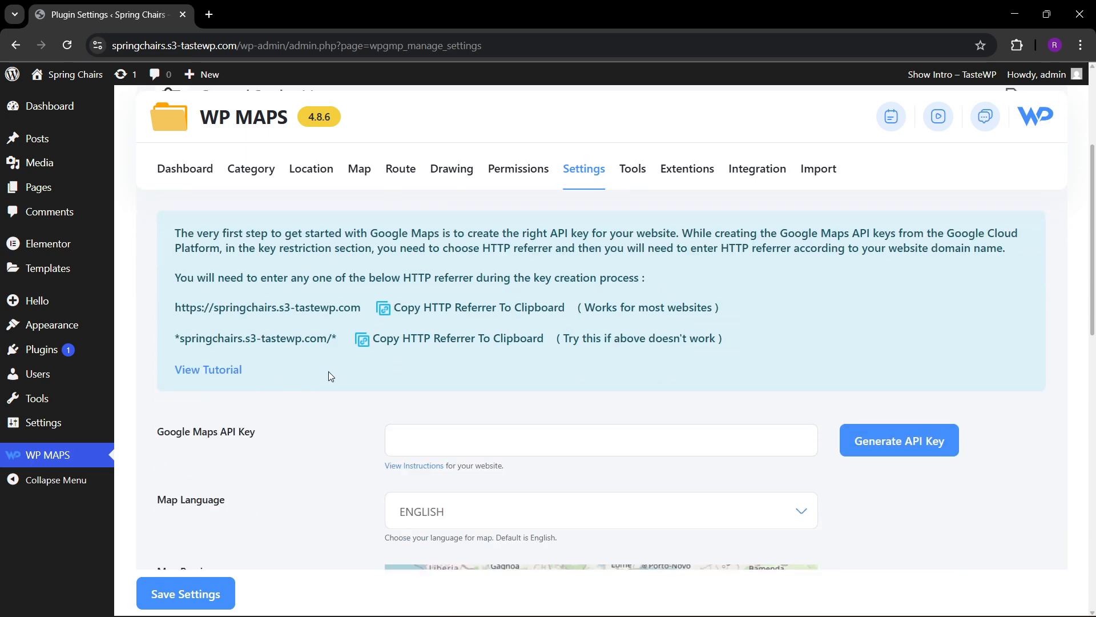
scroll(329, 371, up, 3)
scroll(329, 372, down, 3)
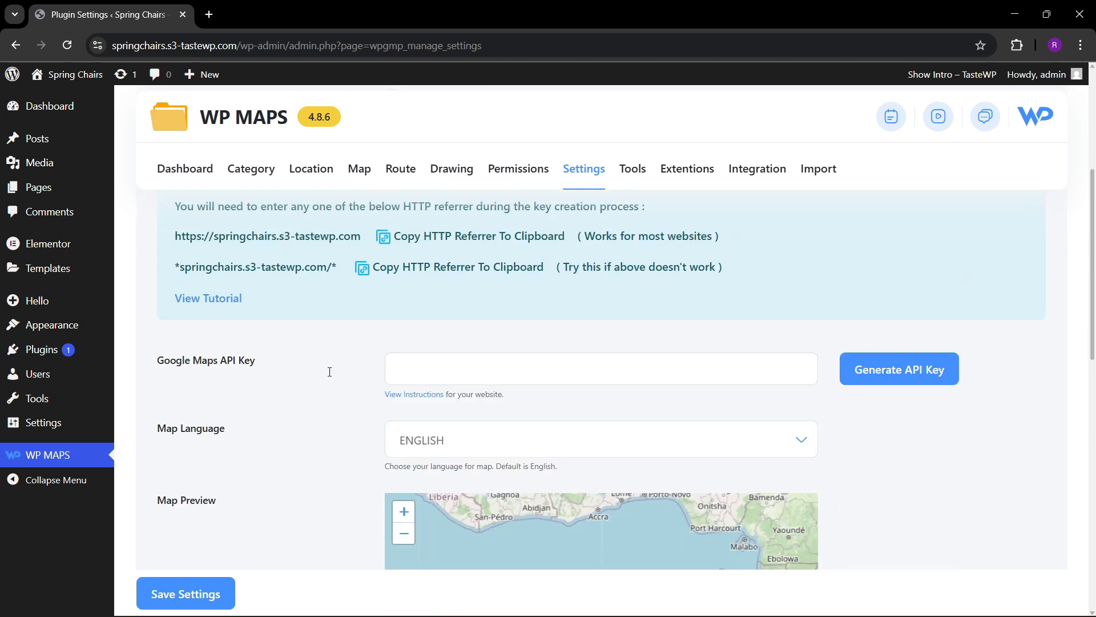
scroll(329, 372, up, 3)
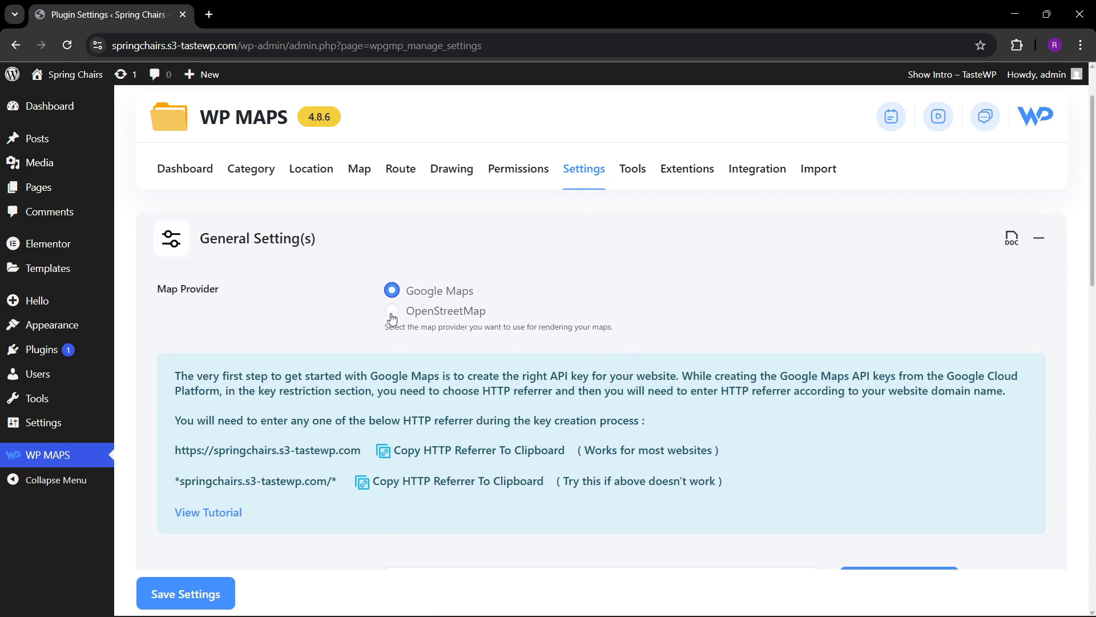
Choose OpenStreetMap as the map provider with OpenStreetMap Mapnik as the tiles provider.
click(392, 311)
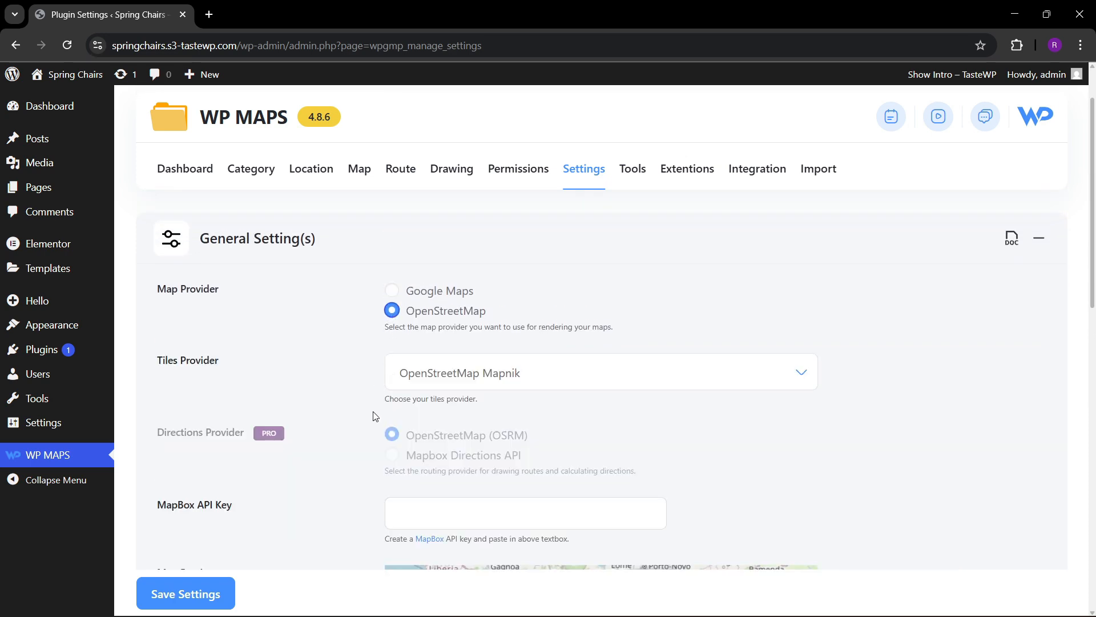
click(460, 379)
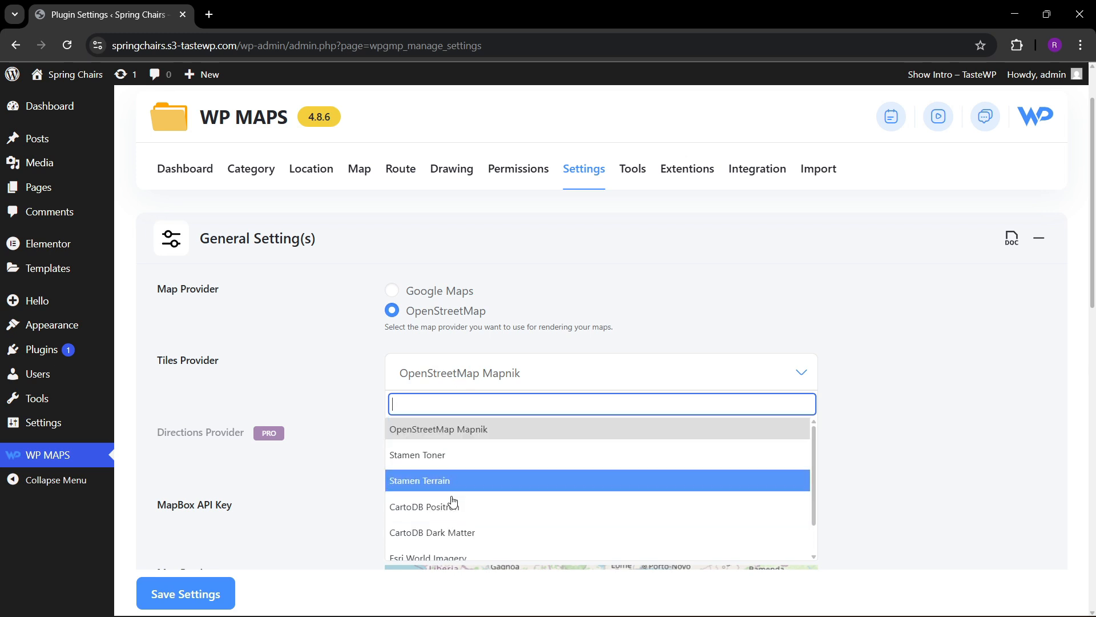
scroll(437, 506, down, 1)
scroll(436, 506, up, 1)
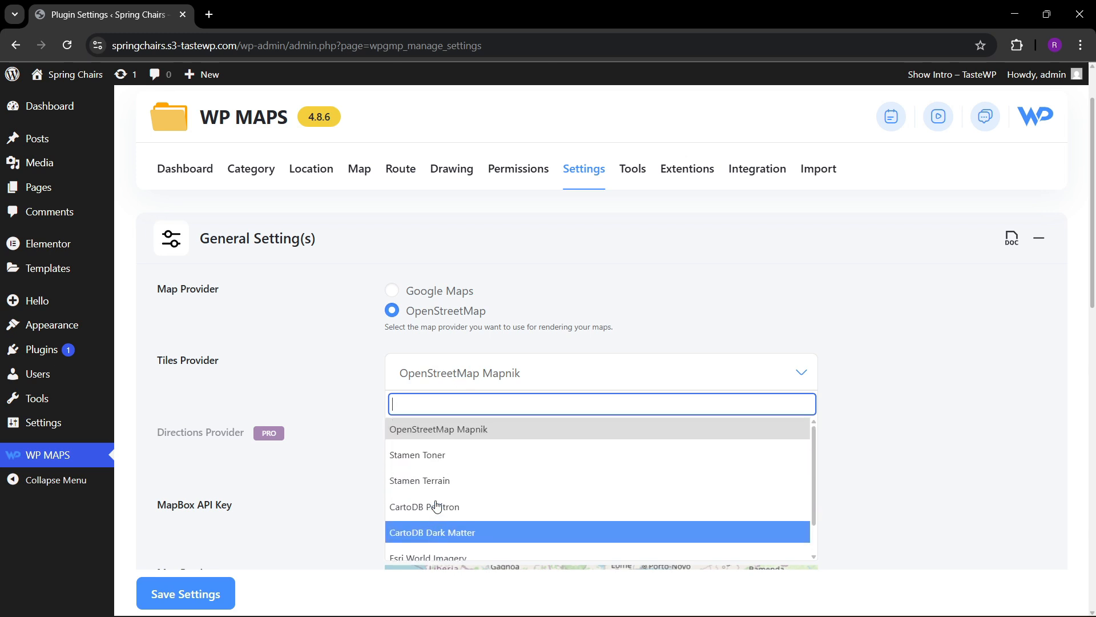
click(437, 429)
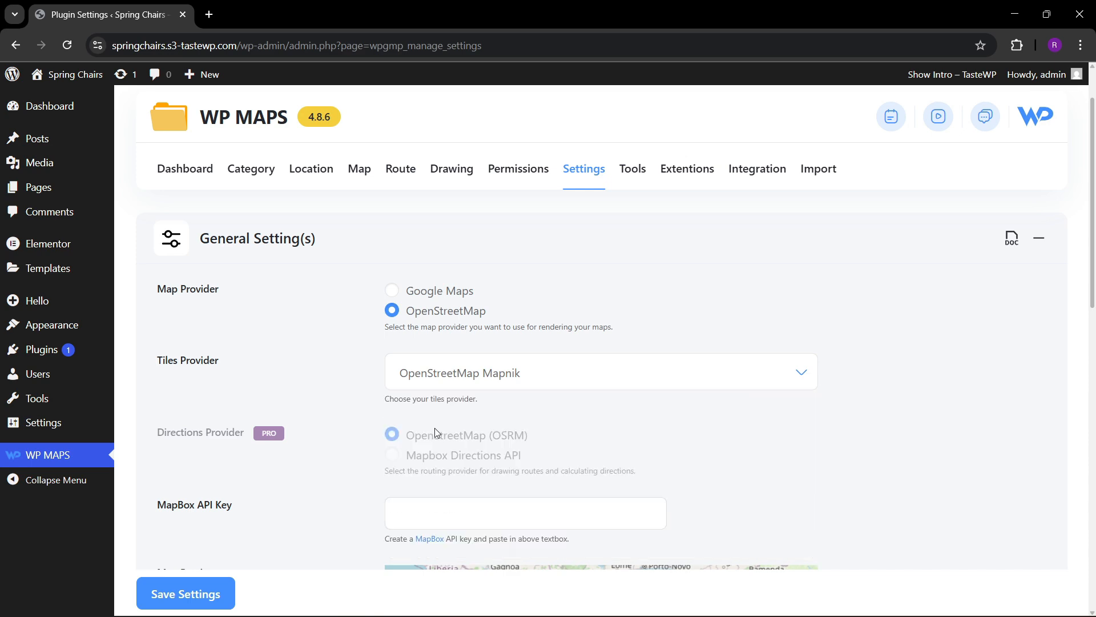
Check the map preview by panning across it, and save the plugin settings.
scroll(343, 364, down, 3)
scroll(304, 391, down, 5)
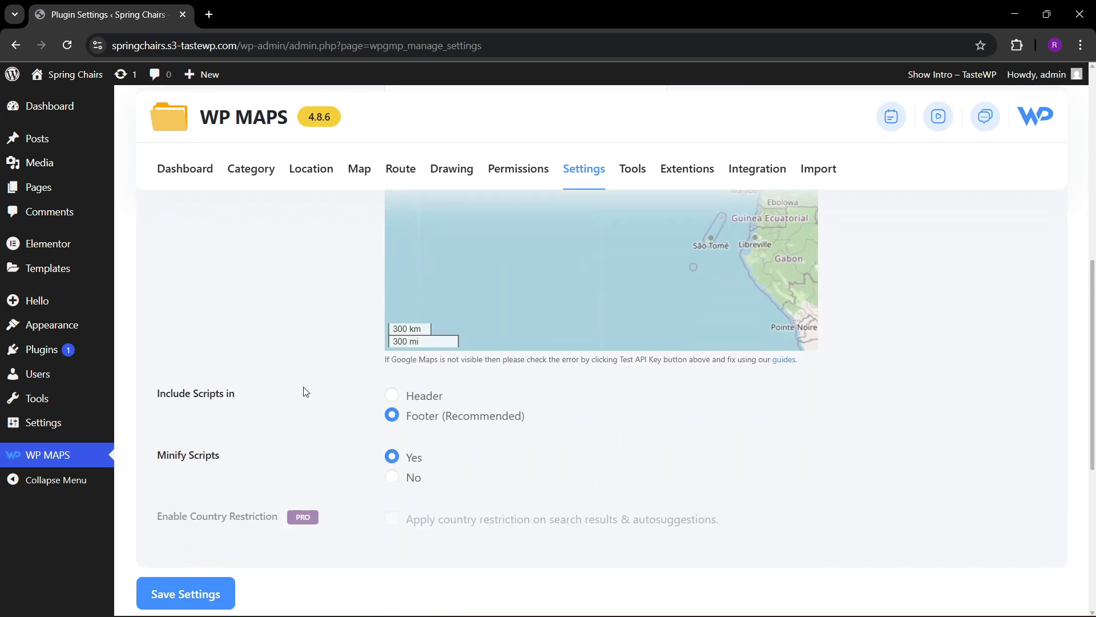
scroll(331, 400, up, 4)
drag(594, 460, 533, 479)
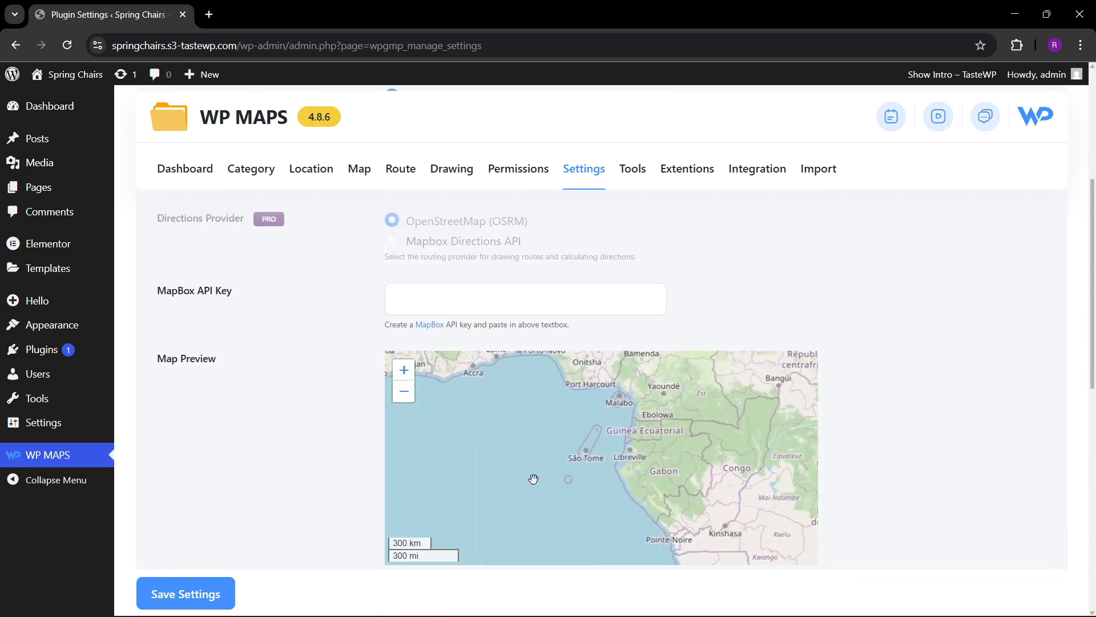
drag(626, 458, 535, 487)
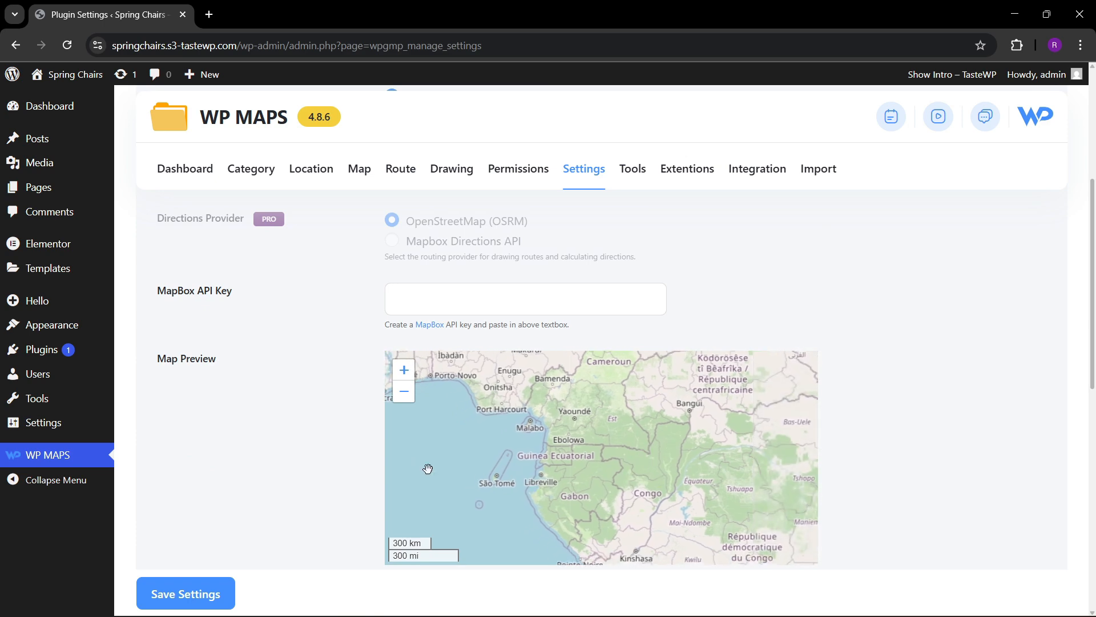
scroll(270, 455, down, 3)
scroll(269, 454, down, 4)
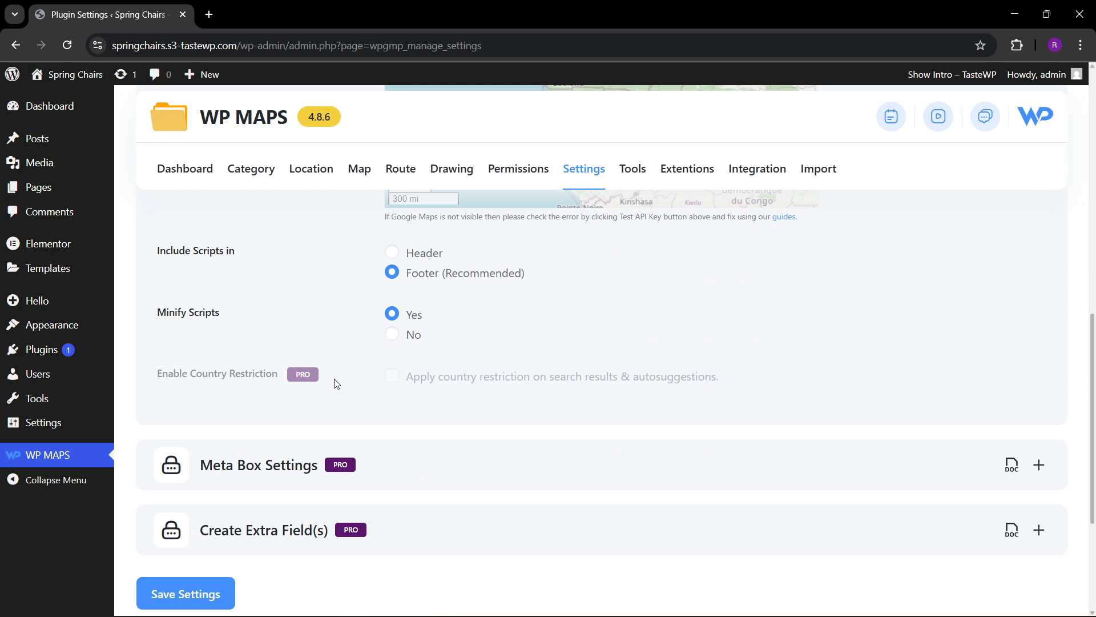
scroll(366, 385, down, 4)
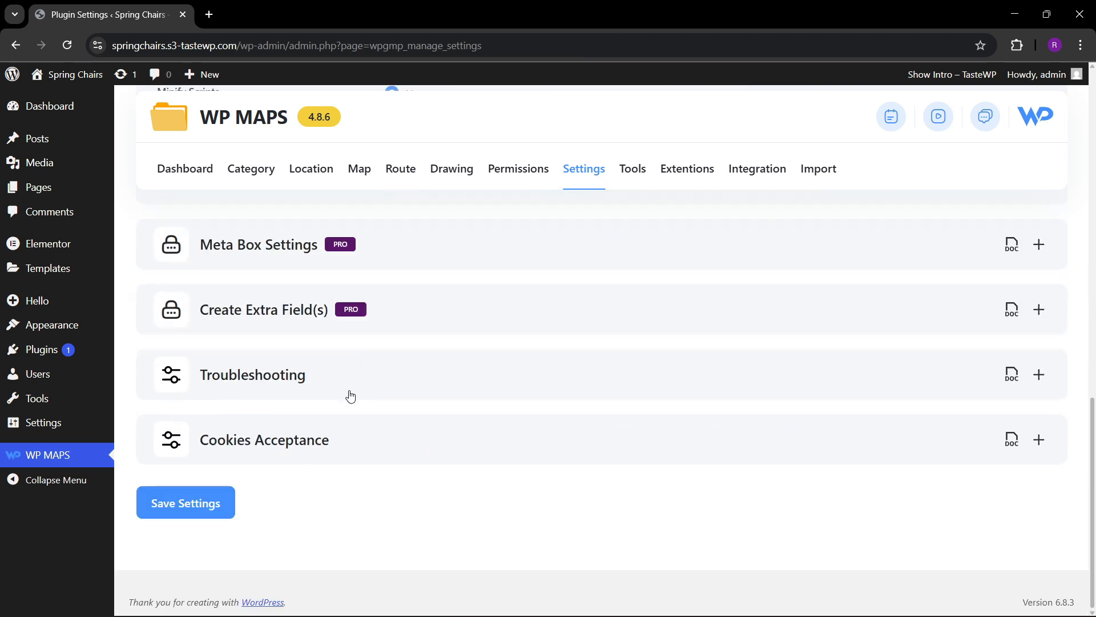
click(201, 500)
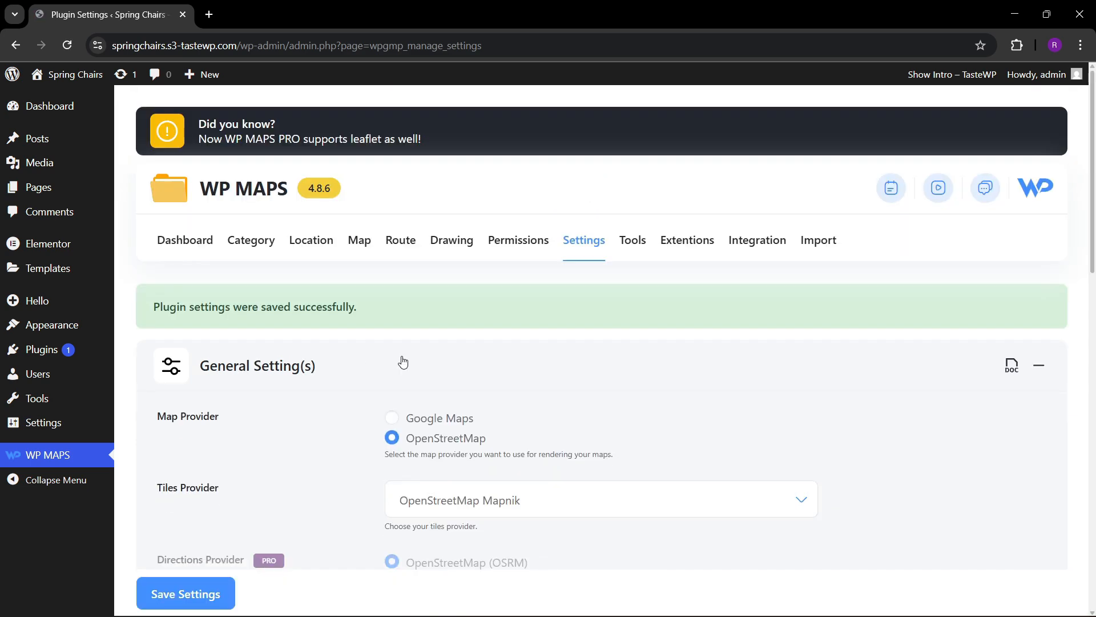
Install the plugin's sample map data from its tools, entering YES as the verify action.
scroll(402, 362, down, 3)
scroll(400, 365, up, 3)
click(632, 244)
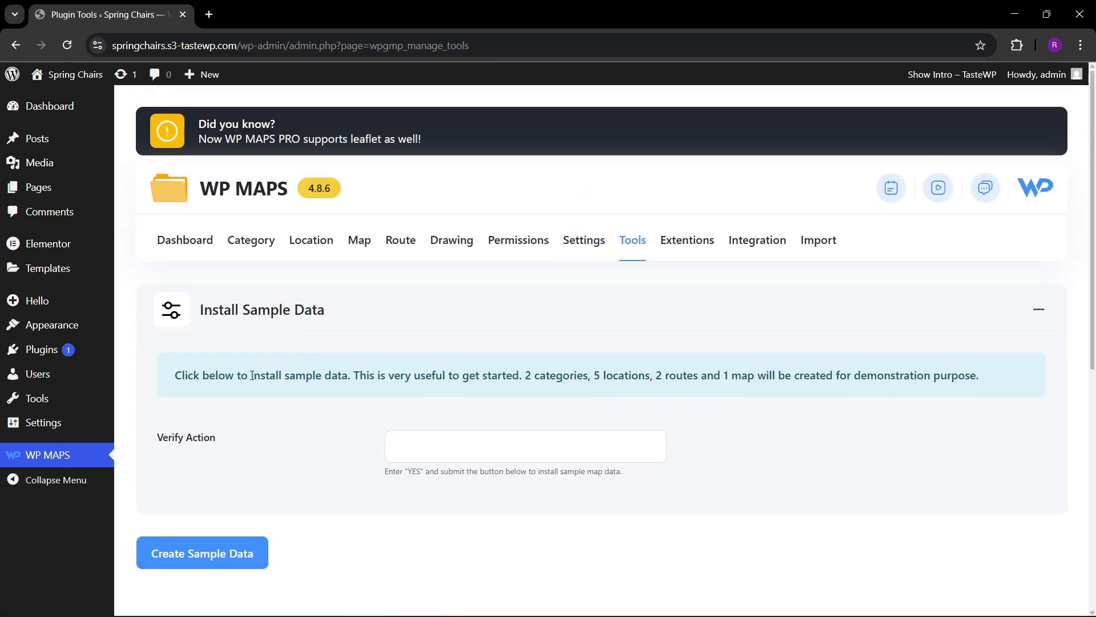
scroll(251, 384, down, 1)
scroll(251, 384, up, 1)
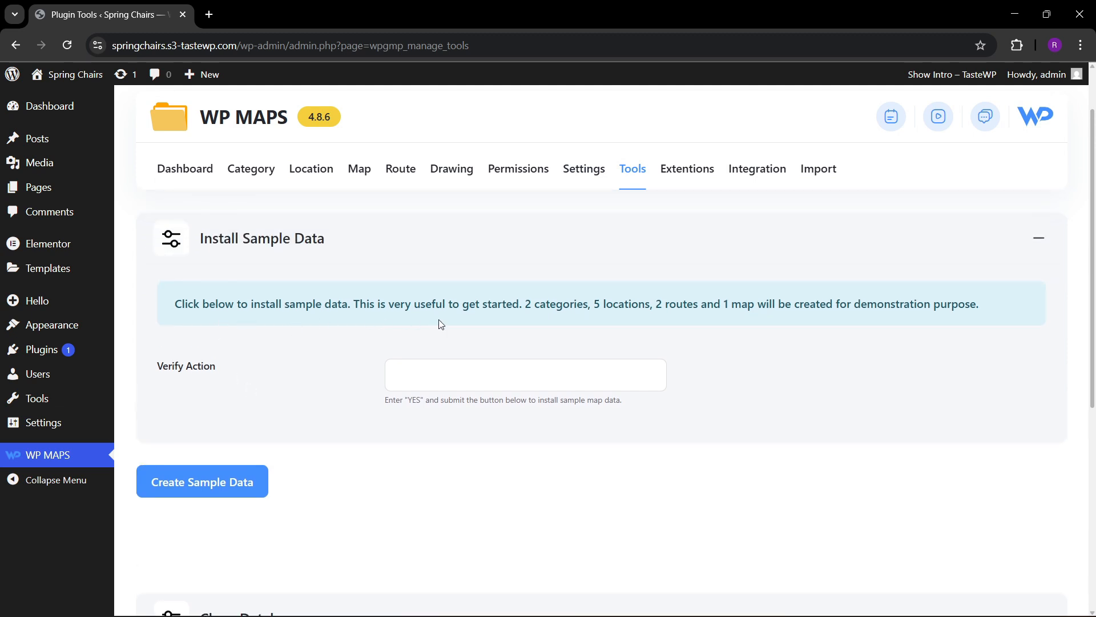
click(481, 381)
text(YES)
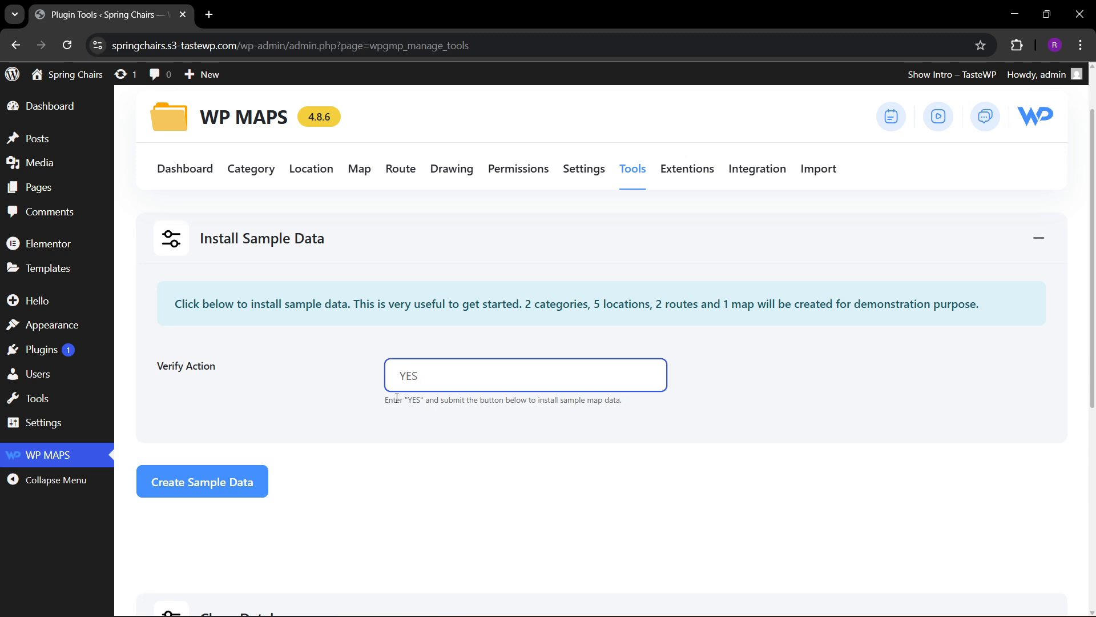
click(224, 483)
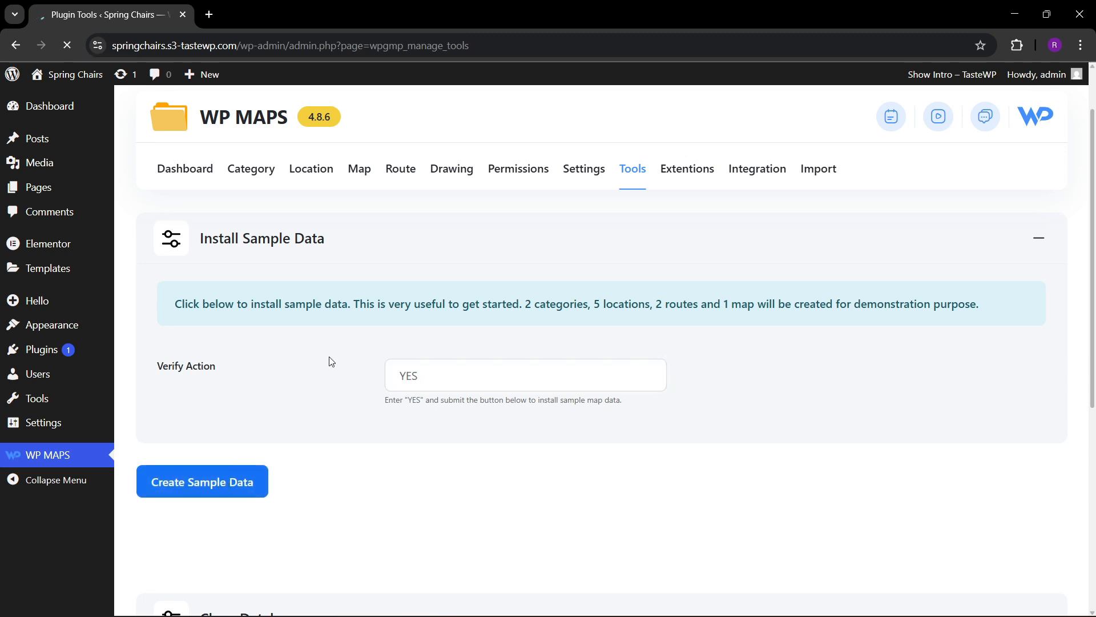
scroll(316, 395, down, 2)
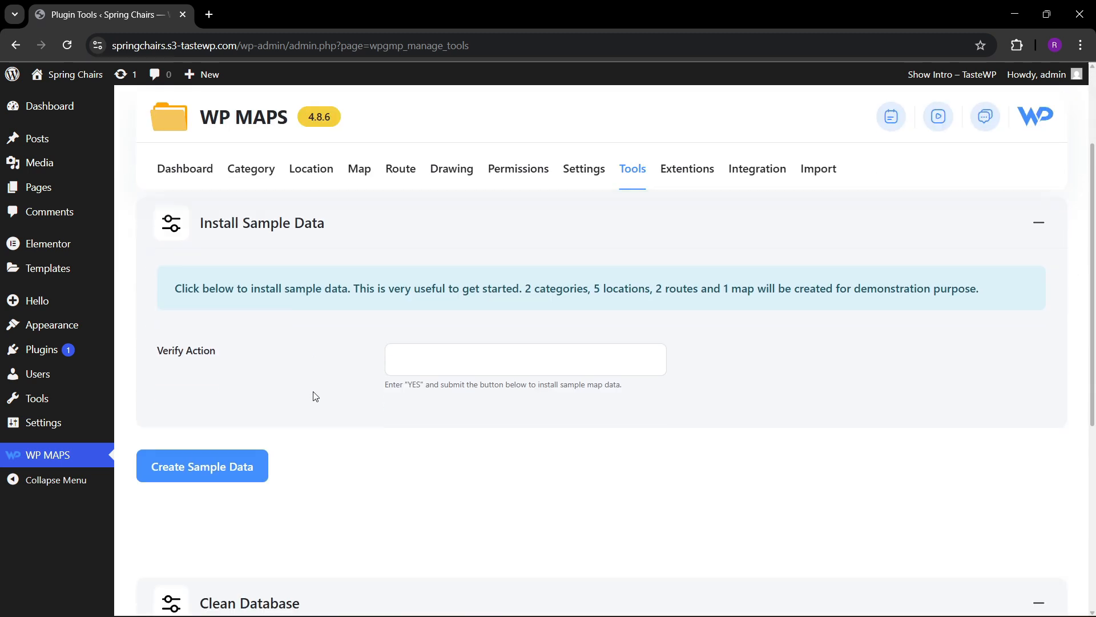
scroll(296, 378, up, 1)
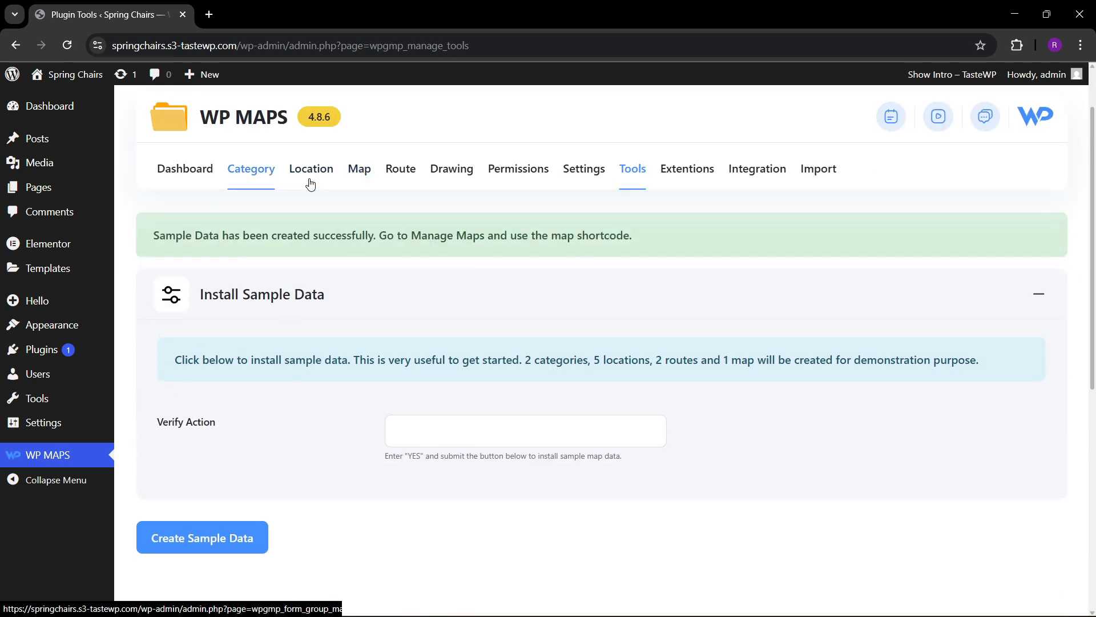
Go to the list of maps and delete the duplicate All In One Listing map with shortcode [put_wpgm id=3].
mouse_move(304, 175)
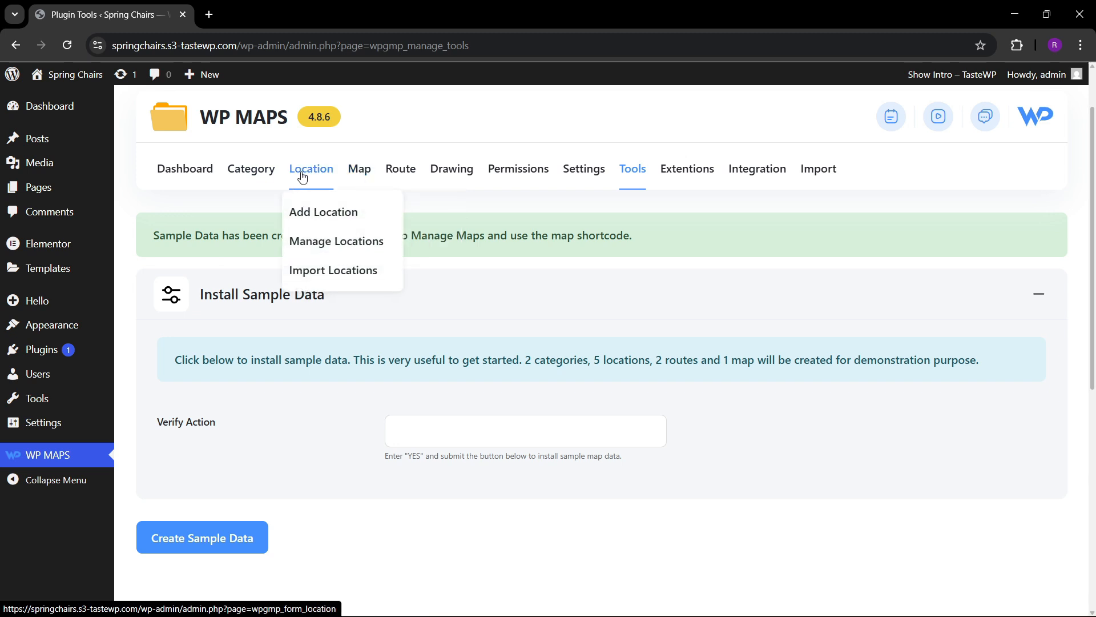
mouse_move(359, 176)
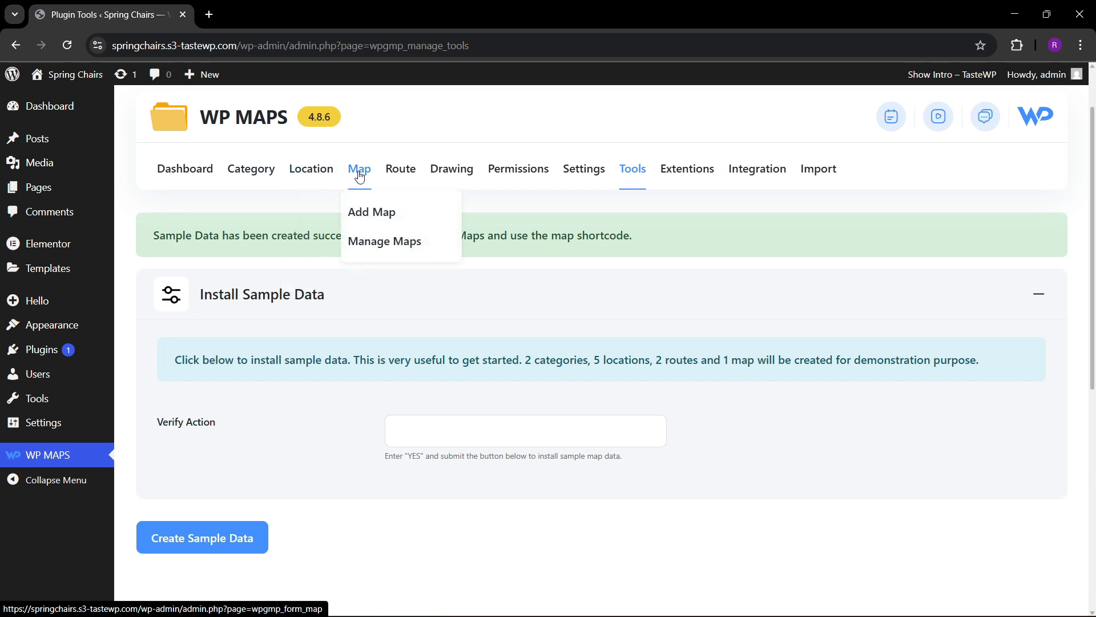
click(375, 243)
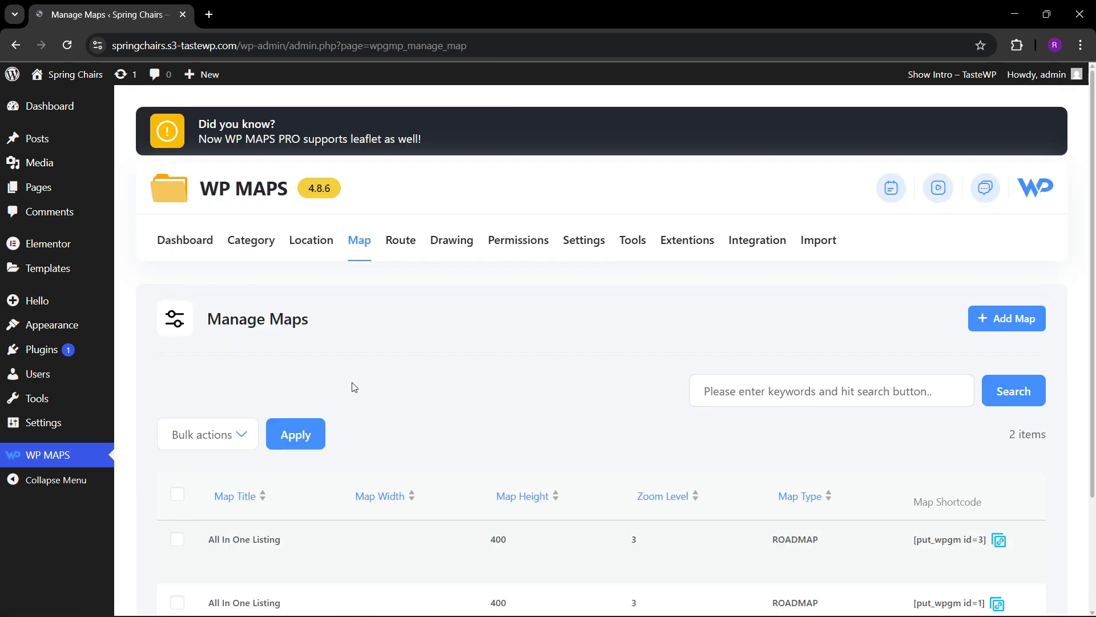
scroll(353, 386, down, 3)
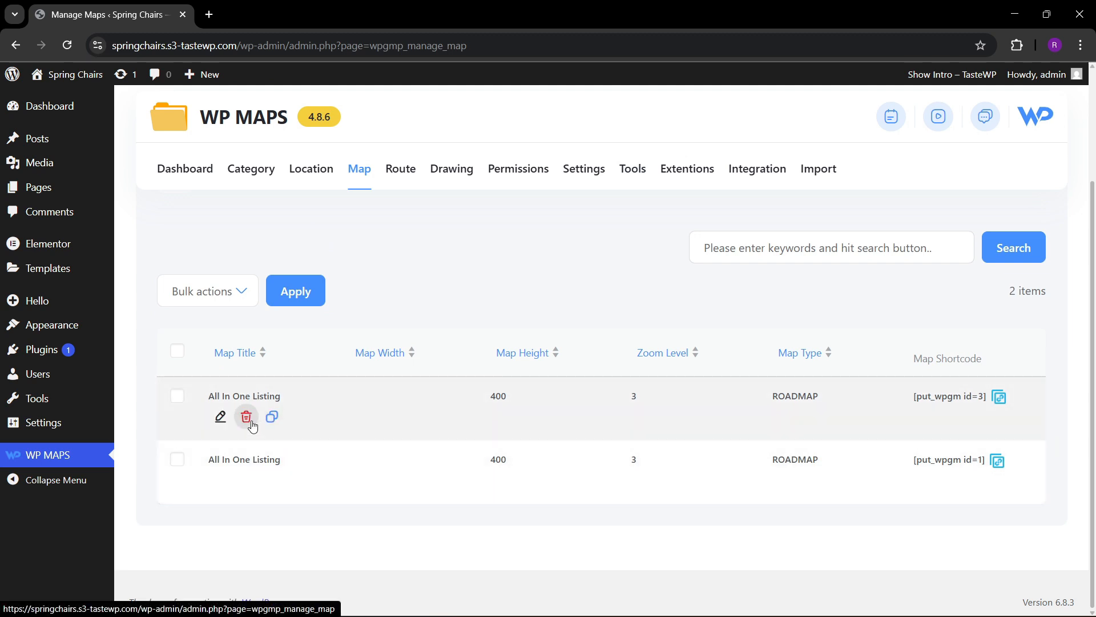
click(247, 417)
click(611, 127)
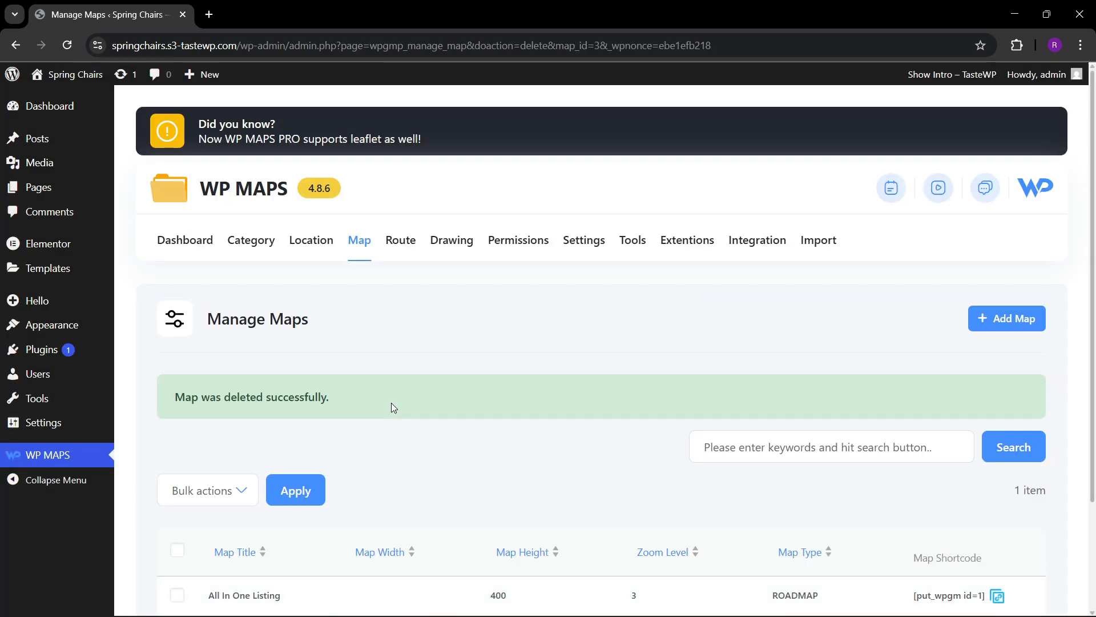
Copy the shortcode [put_wpgm id=1] of the All In One Listing map to the clipboard.
scroll(392, 443, down, 1)
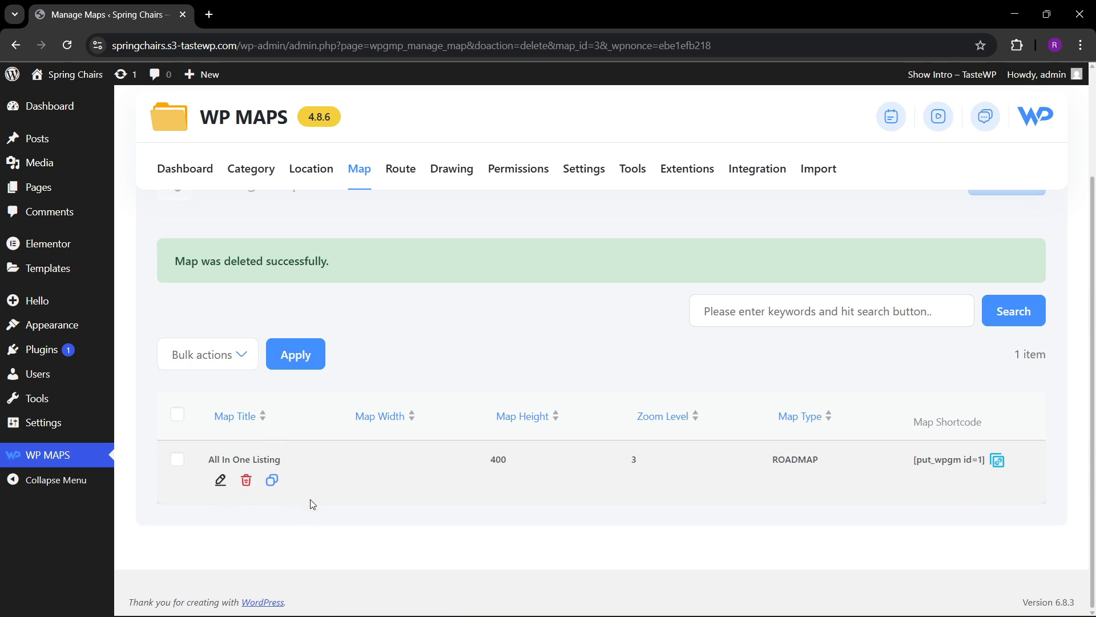
click(997, 467)
mouse_move(22, 303)
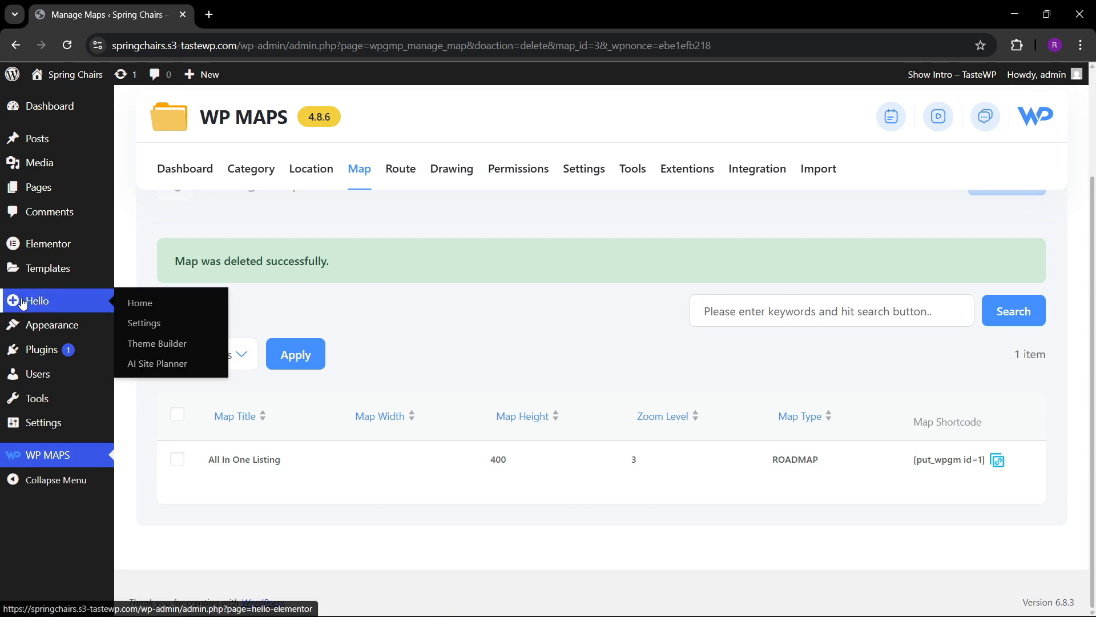
scroll(23, 304, up, 3)
scroll(656, 345, down, 3)
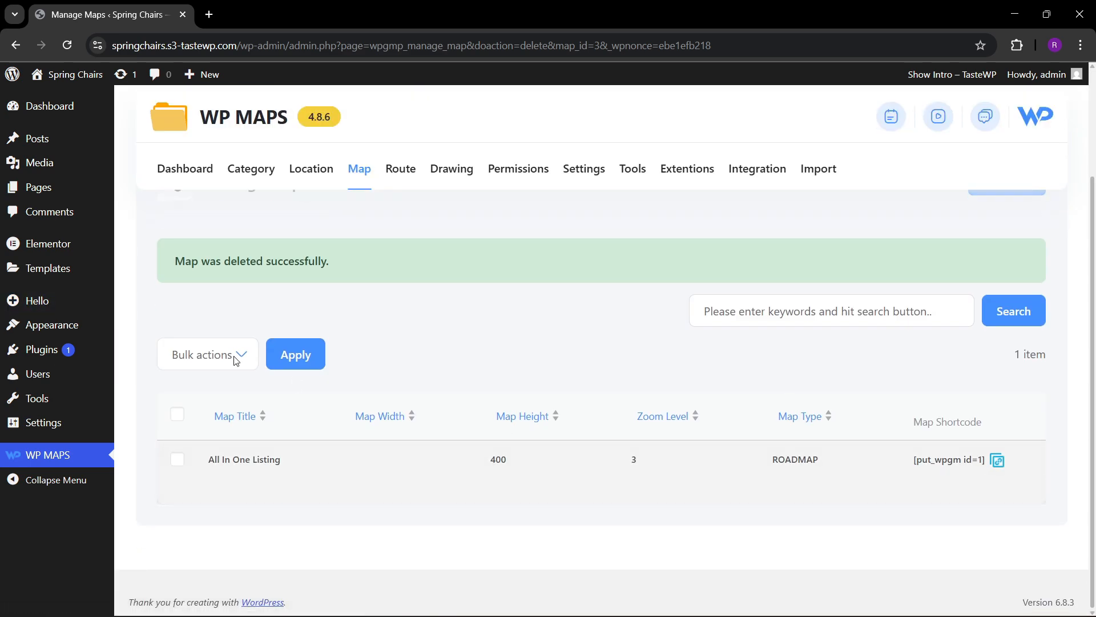
scroll(86, 254, up, 3)
Add a new WordPress page titled "Store locator".
mouse_move(85, 194)
click(140, 193)
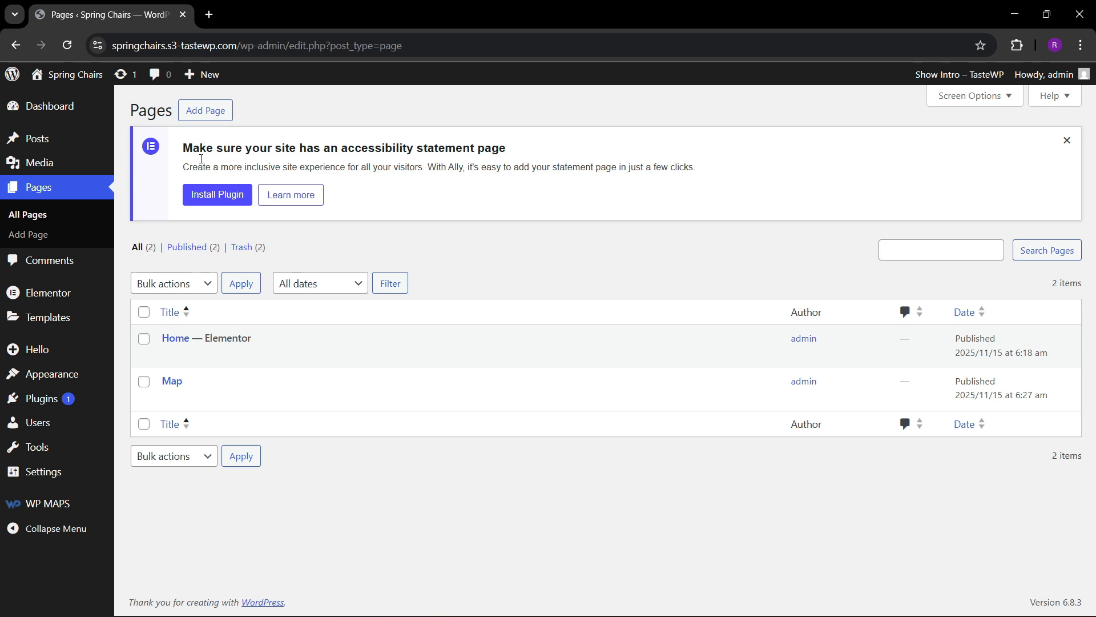
click(207, 117)
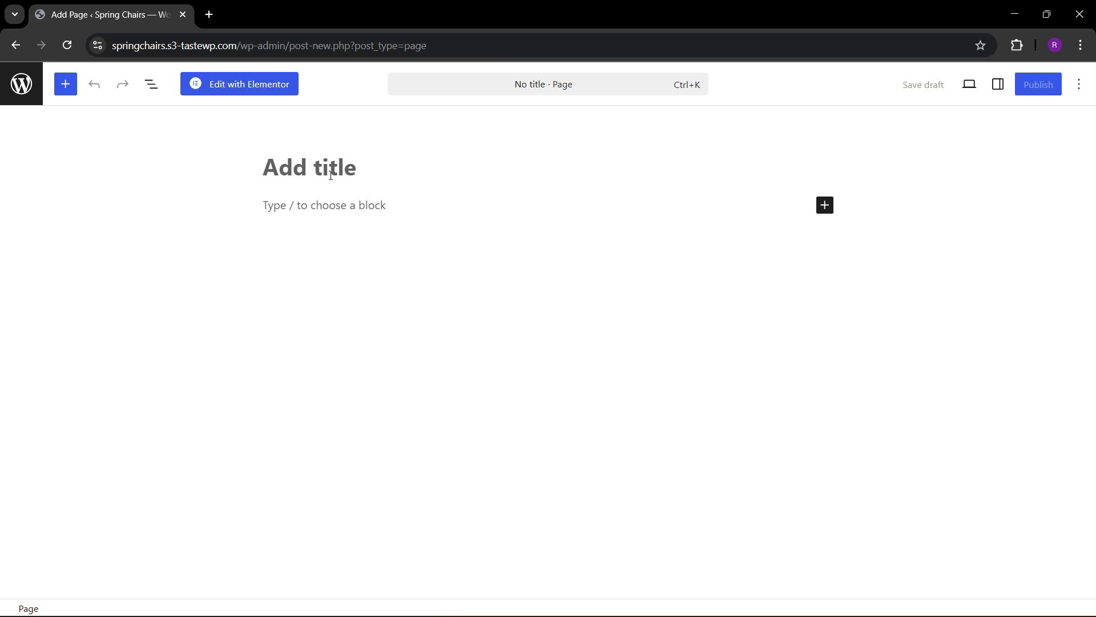
text(Store )
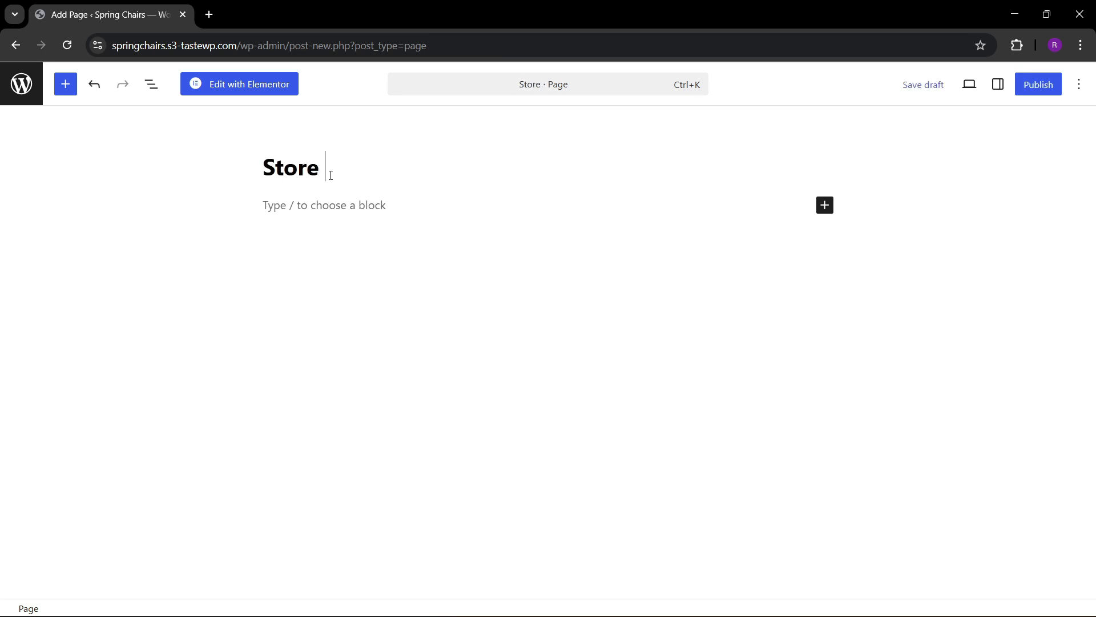
text(locator)
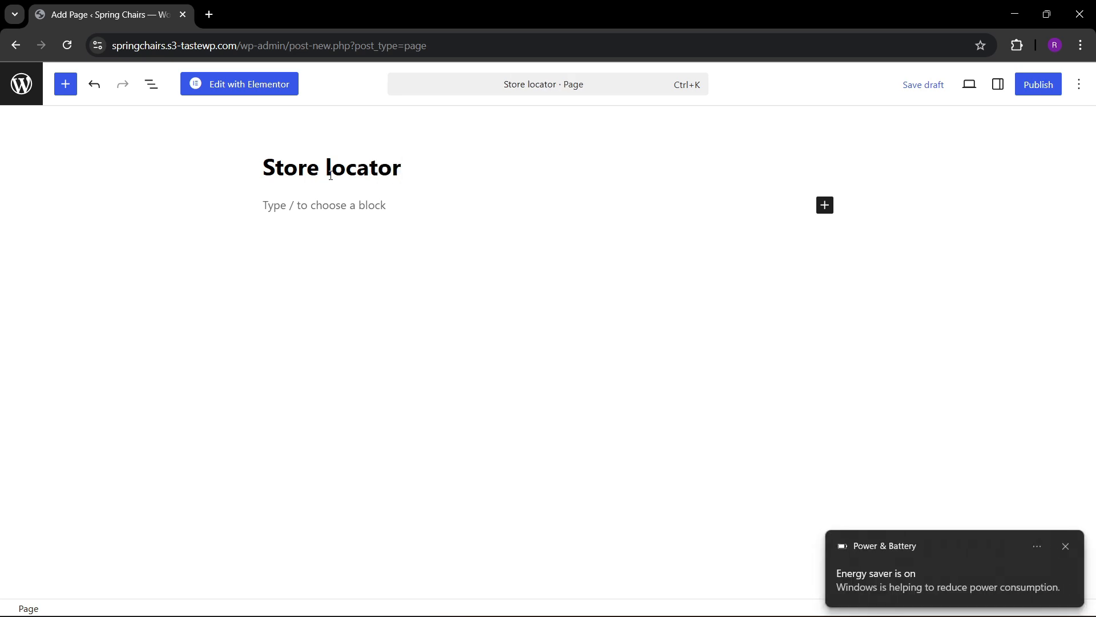
Set the Store locator page's template to Elementor Canvas and publish the page.
click(997, 87)
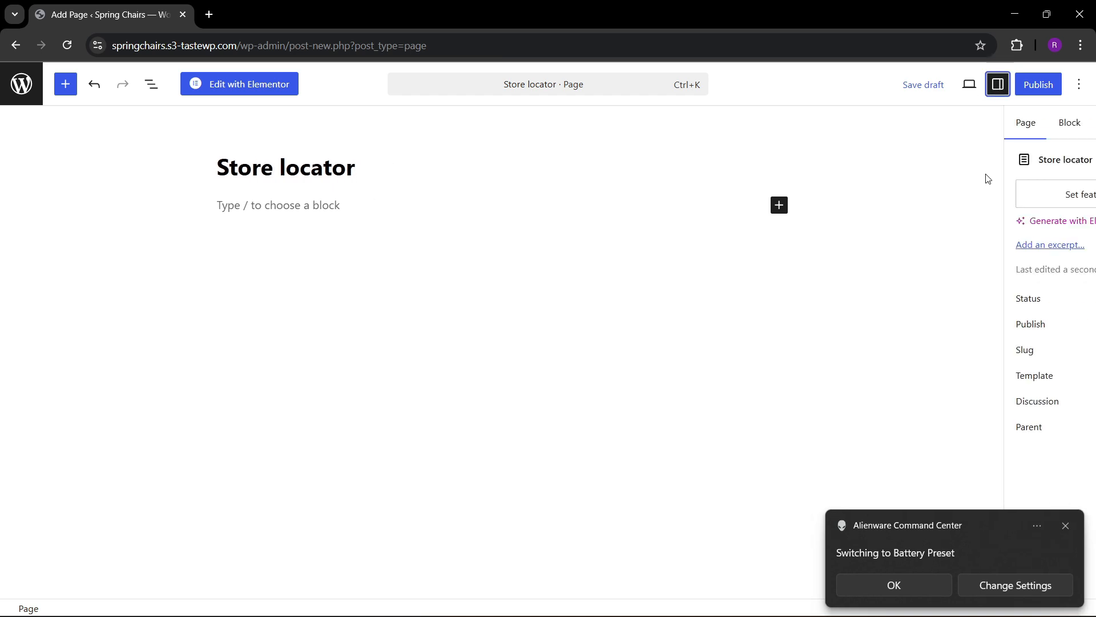
click(1000, 402)
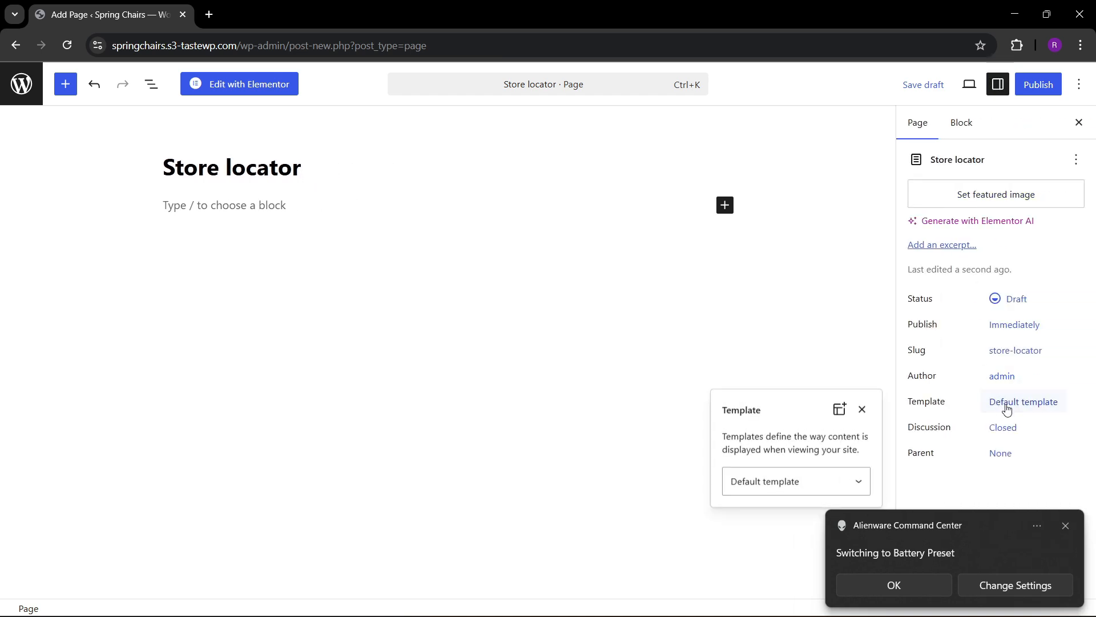
click(819, 480)
click(779, 521)
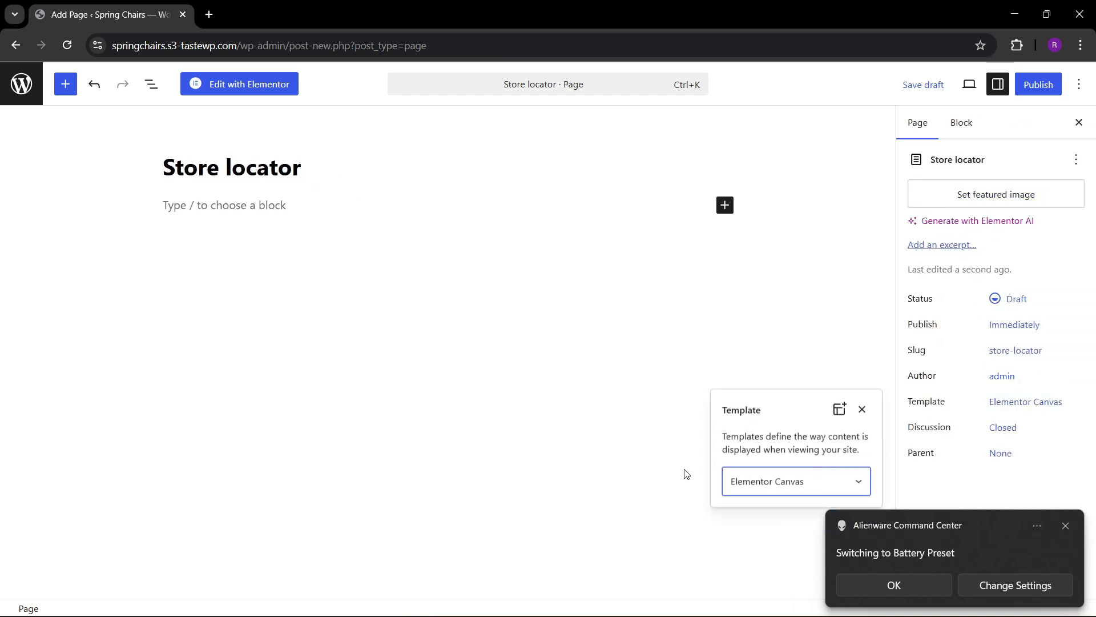
click(680, 467)
click(1038, 84)
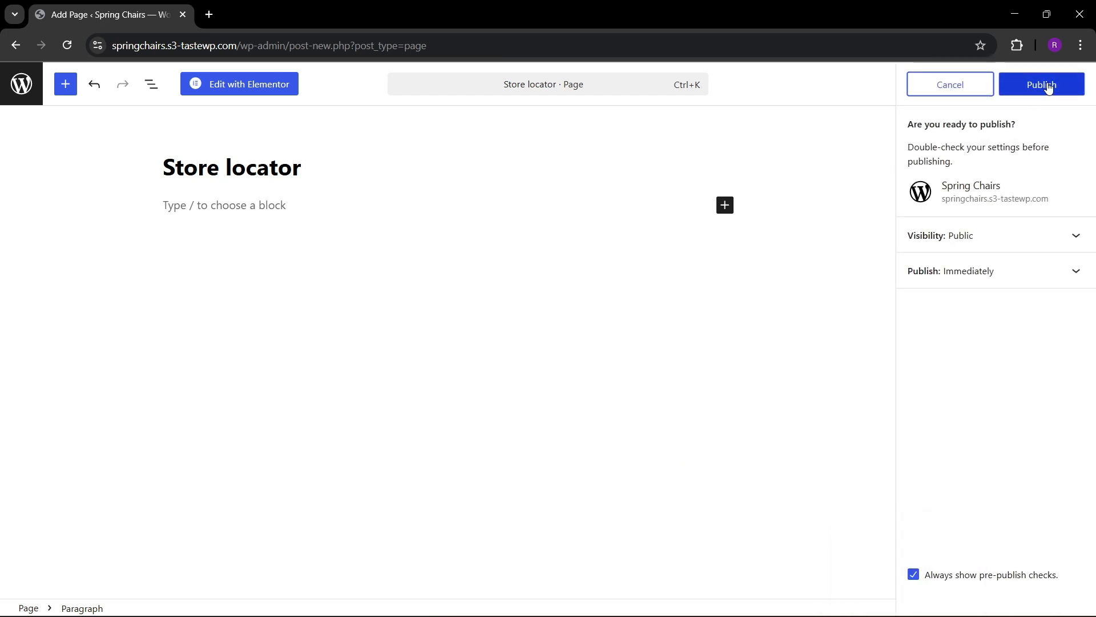
click(1037, 84)
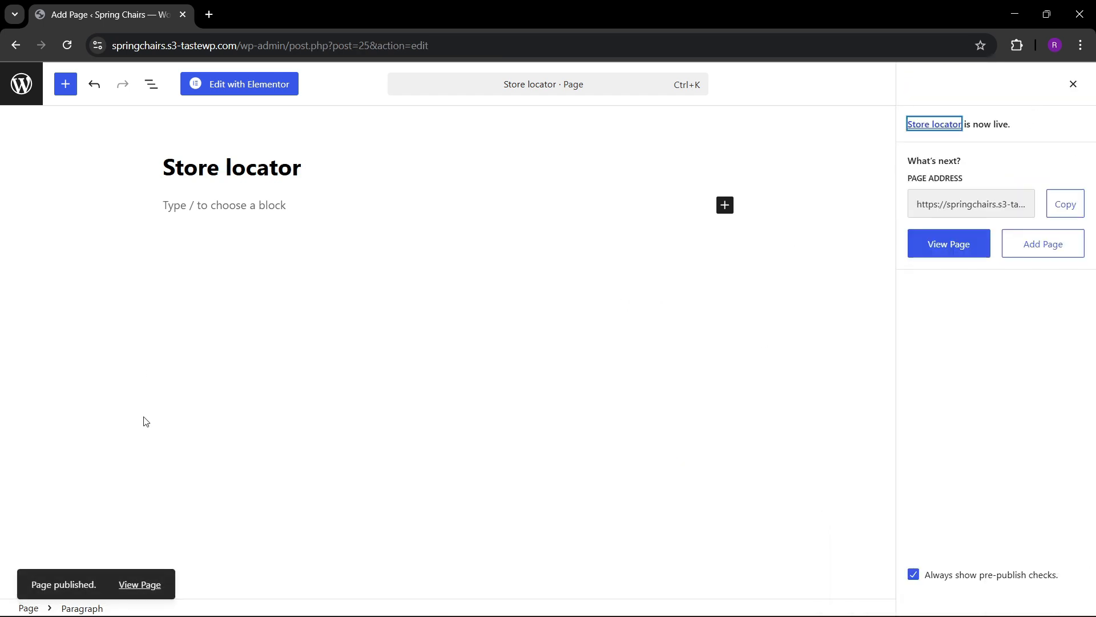
Return to the list of pages and open the Store locator page for editing in a new browser tab.
click(21, 84)
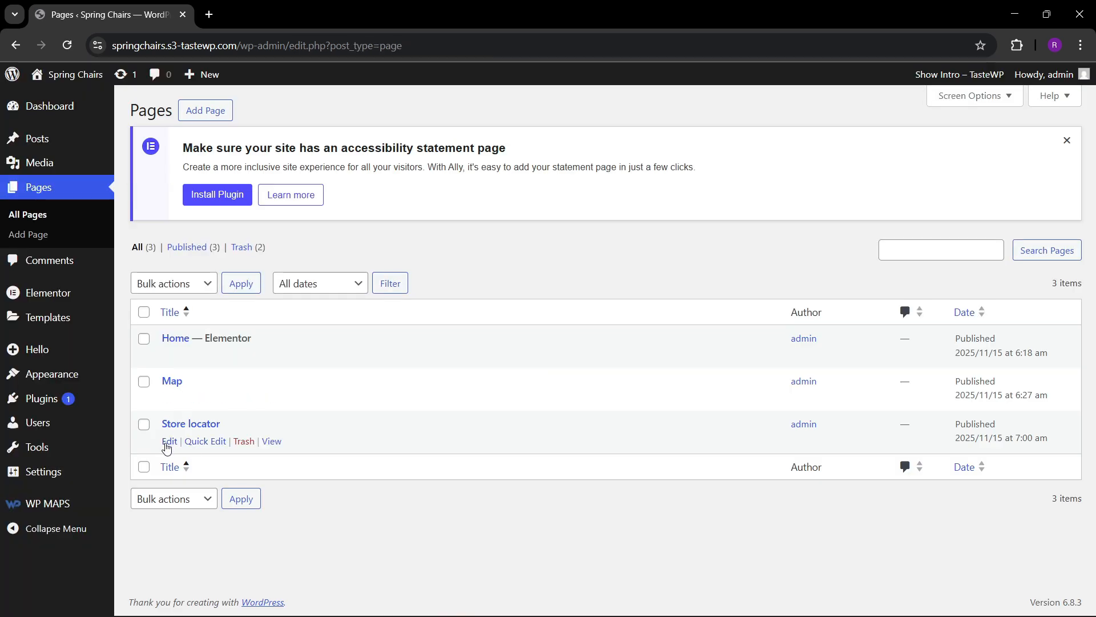
right_click(171, 440)
click(217, 225)
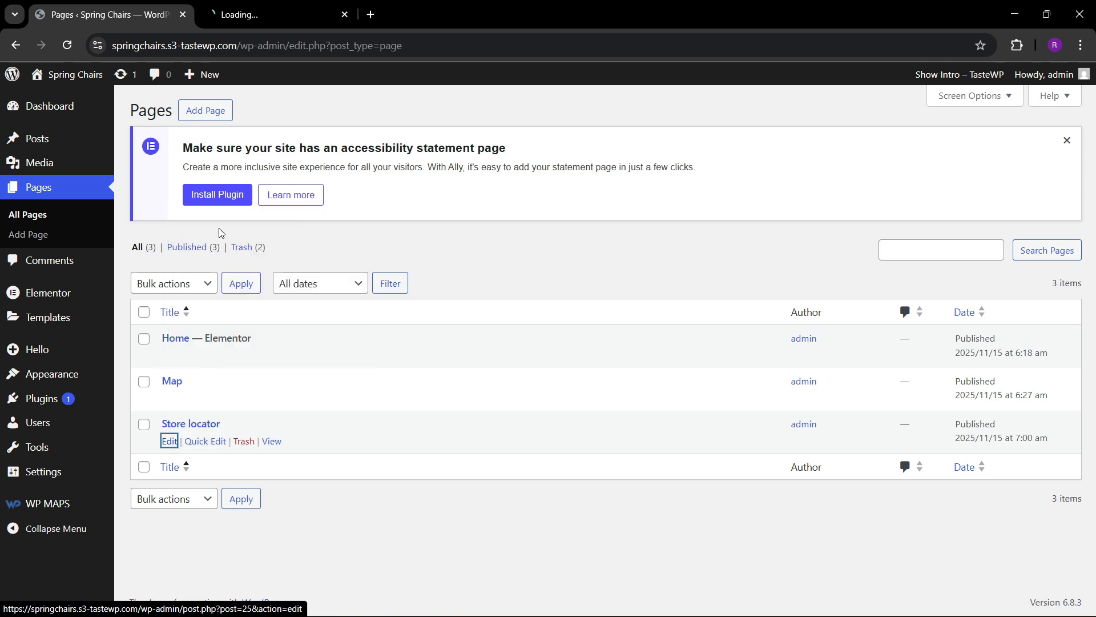
Open the Store locator page in the Elementor editor and dismiss the productivity checklist.
key(ctrl+Tab)
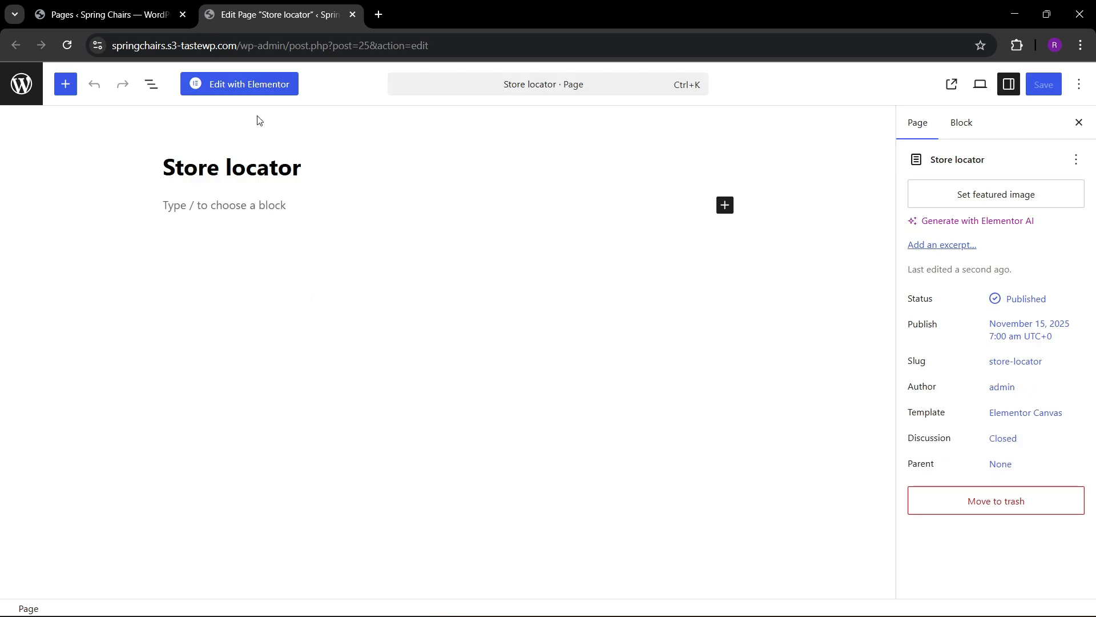
click(254, 90)
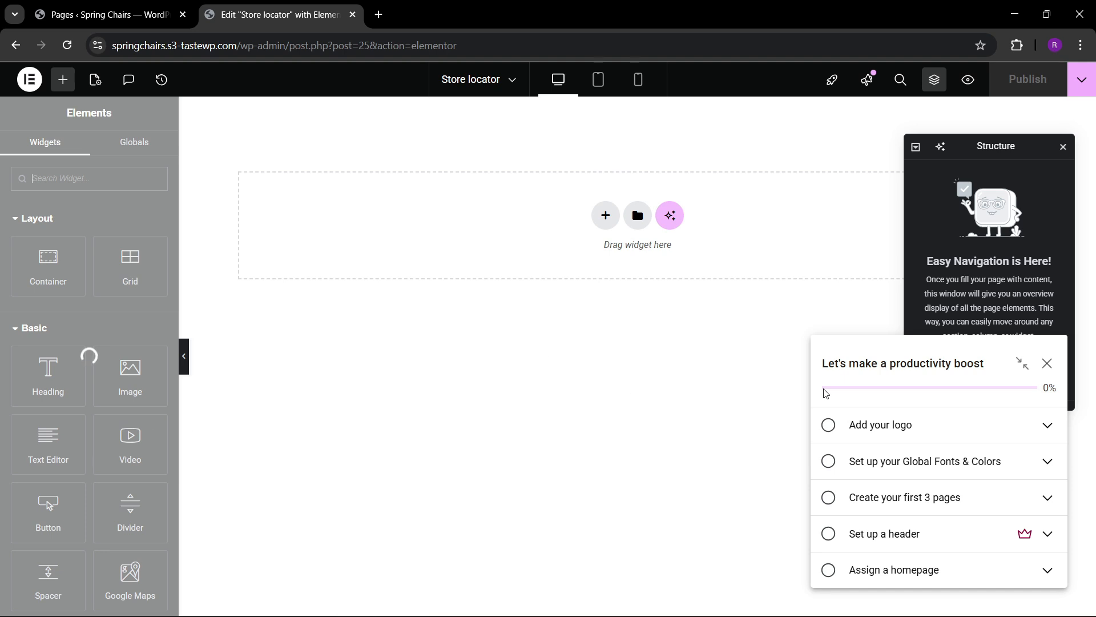
click(1047, 365)
click(1020, 203)
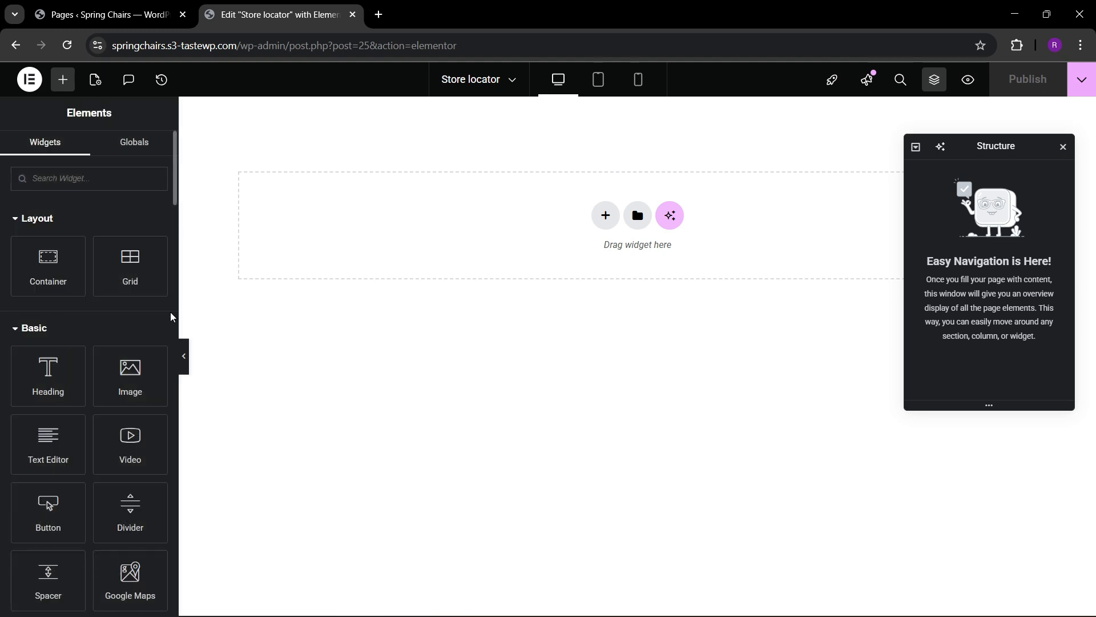
Add a single vertical flexbox container to the page and rename it "hero" in the page structure.
click(606, 215)
click(595, 258)
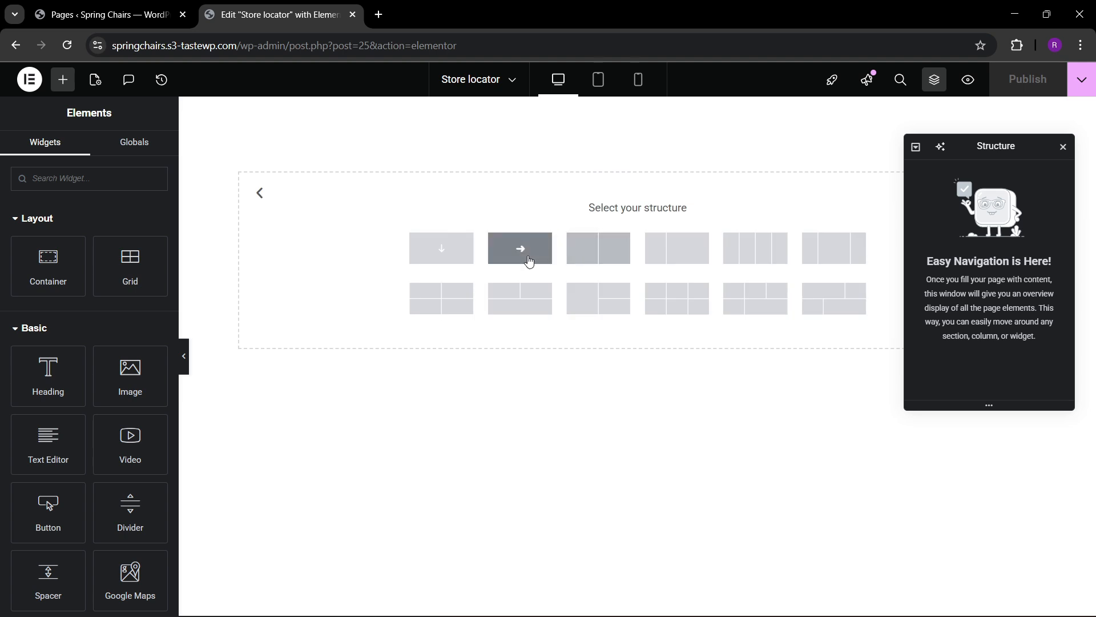
click(472, 254)
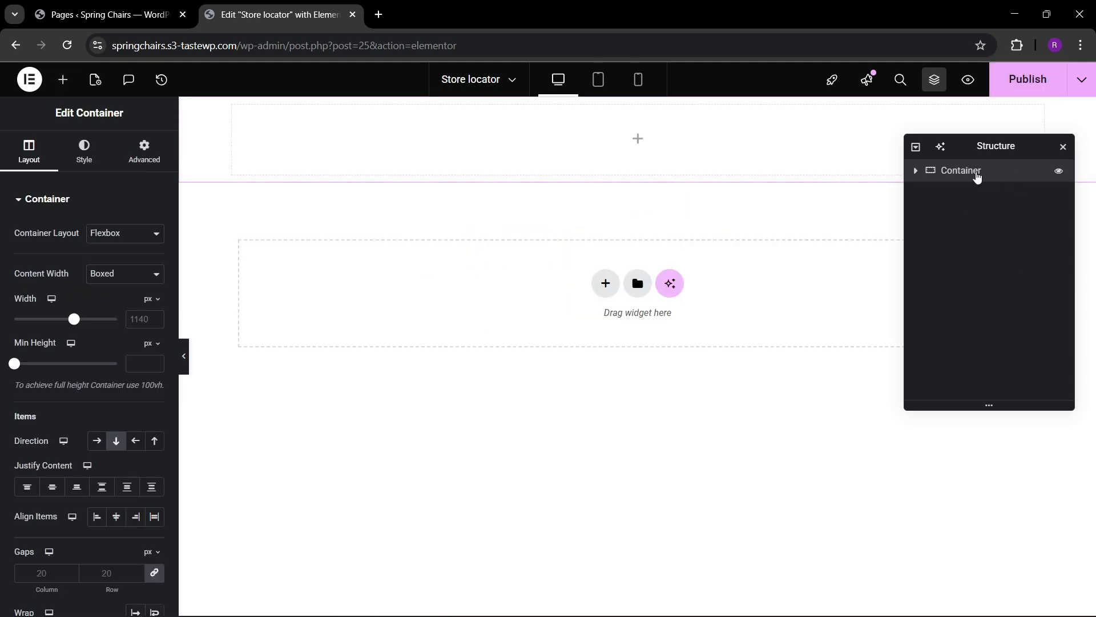
double_click(977, 177)
text(hr)
text(ro)
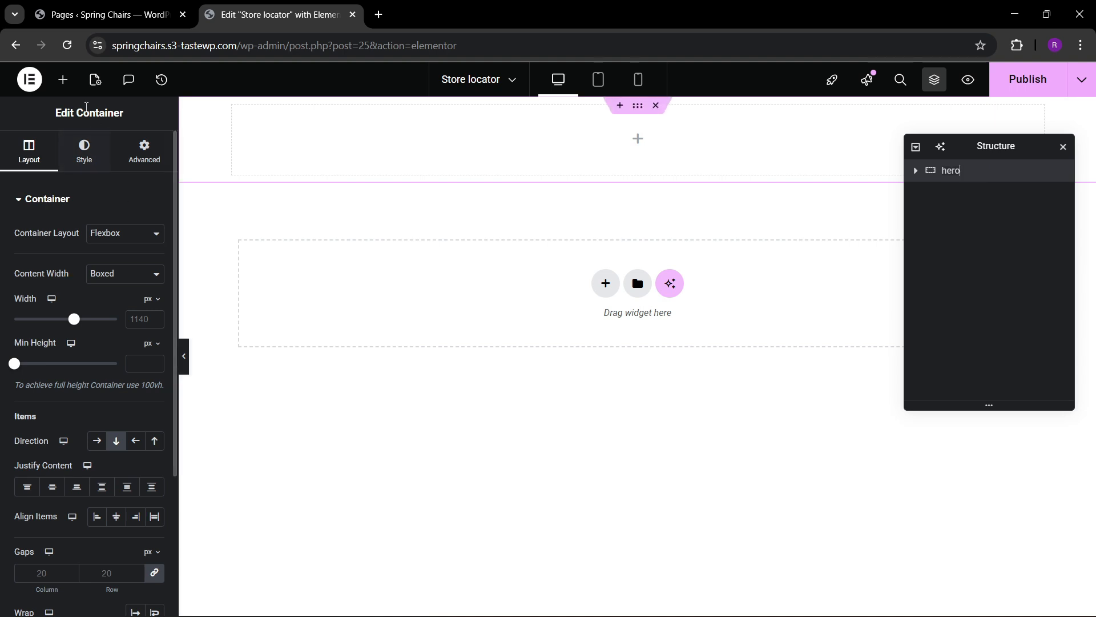
Add a Heading widget inside the hero container with the title "DYNAMIC STORE LOCATOR".
click(63, 80)
drag(60, 369, 580, 162)
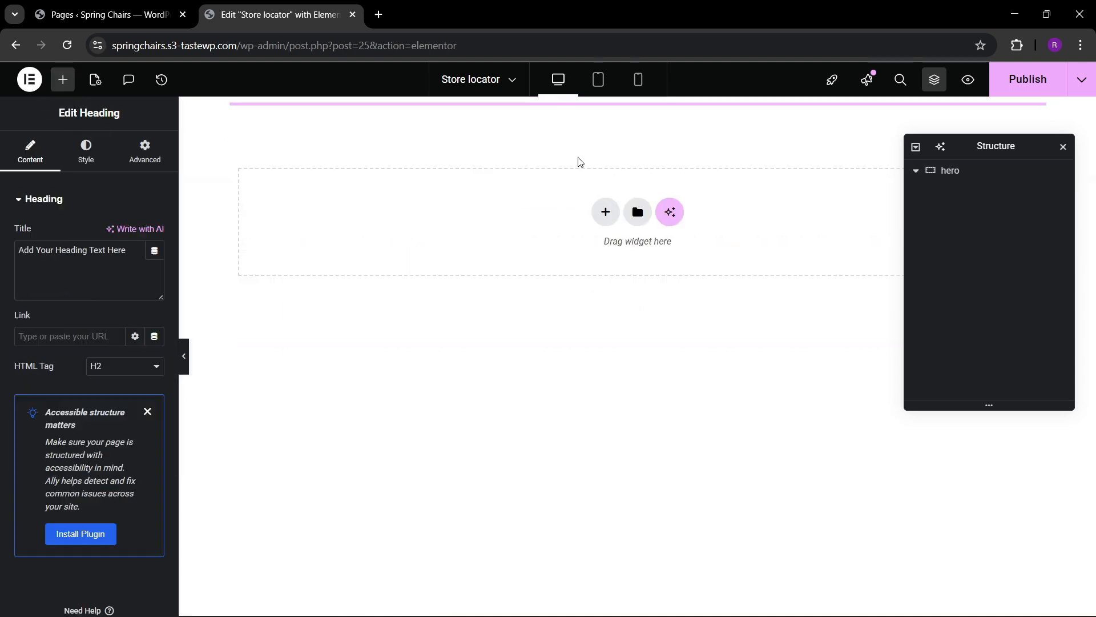
click(118, 271)
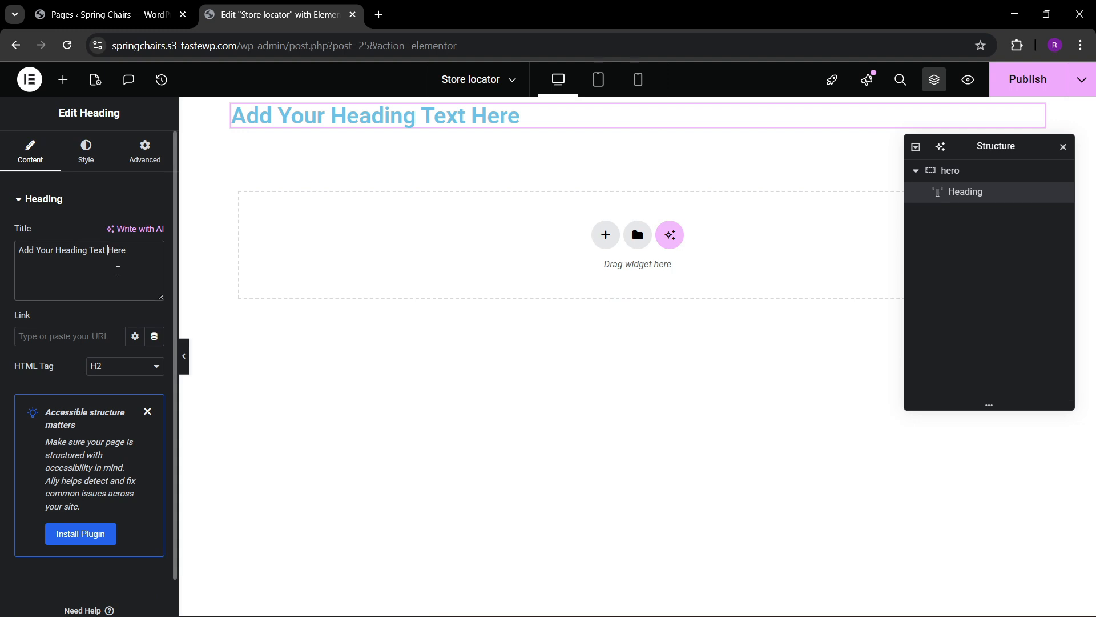
key(ctrl+a)
key(BackSpace)
text(D)
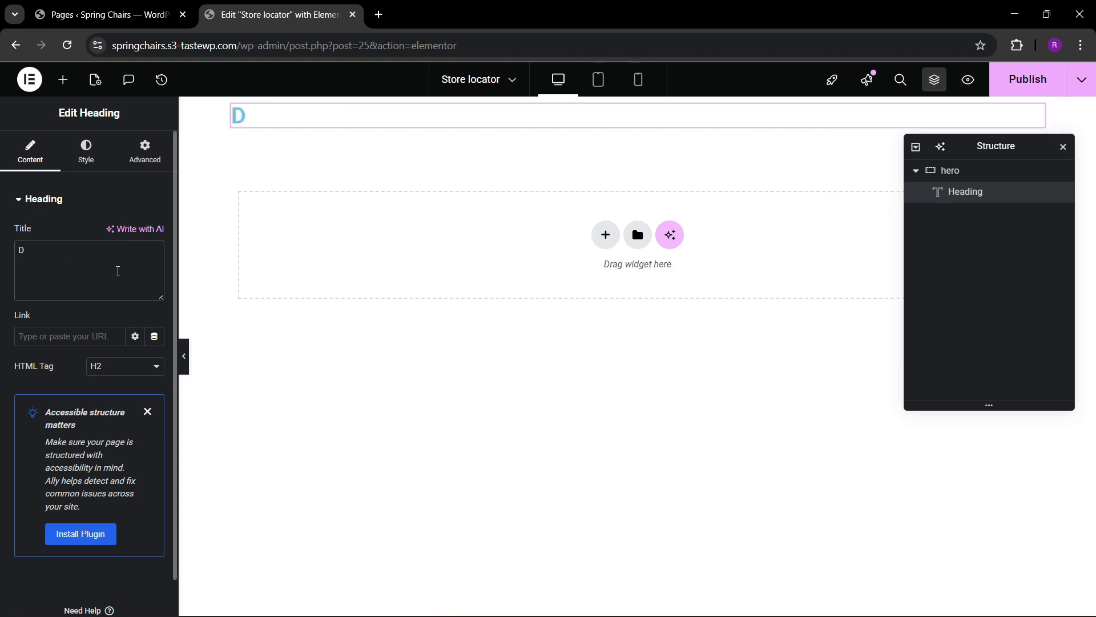
text(YNAMIC STO)
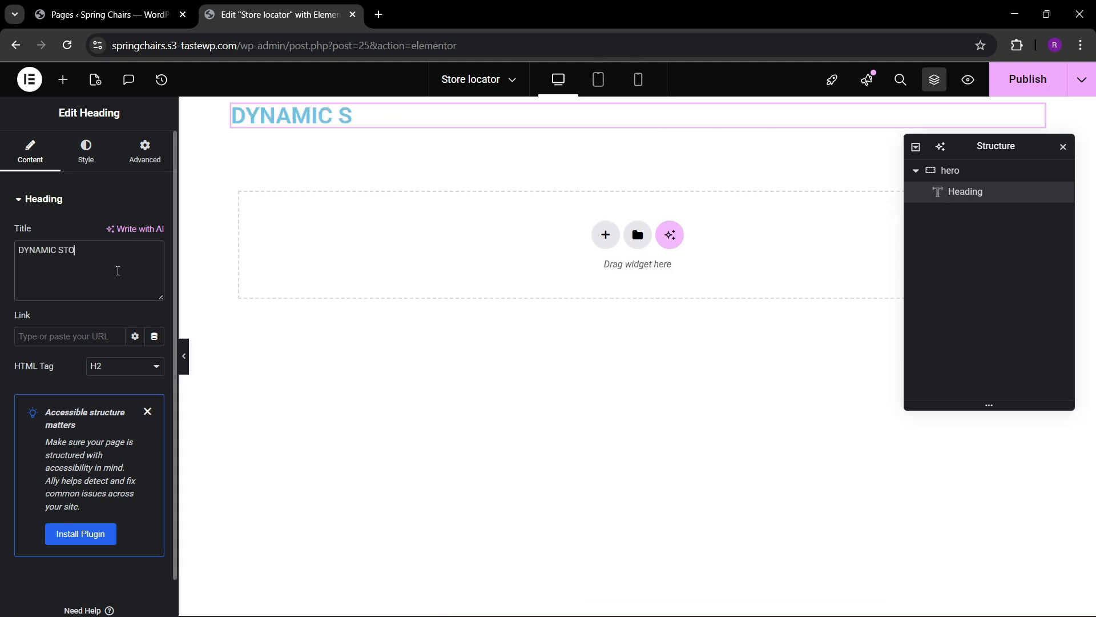
text(RE LOCATOR)
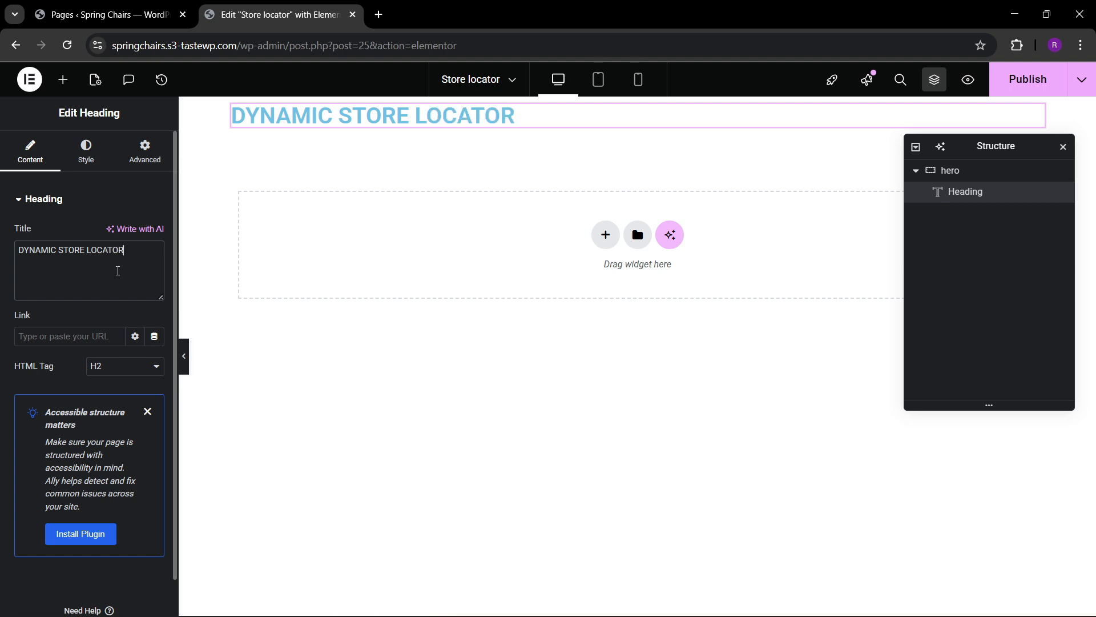
Centre the hero container's content on both axes, unlink its padding values and add padding above and below the heading.
click(950, 170)
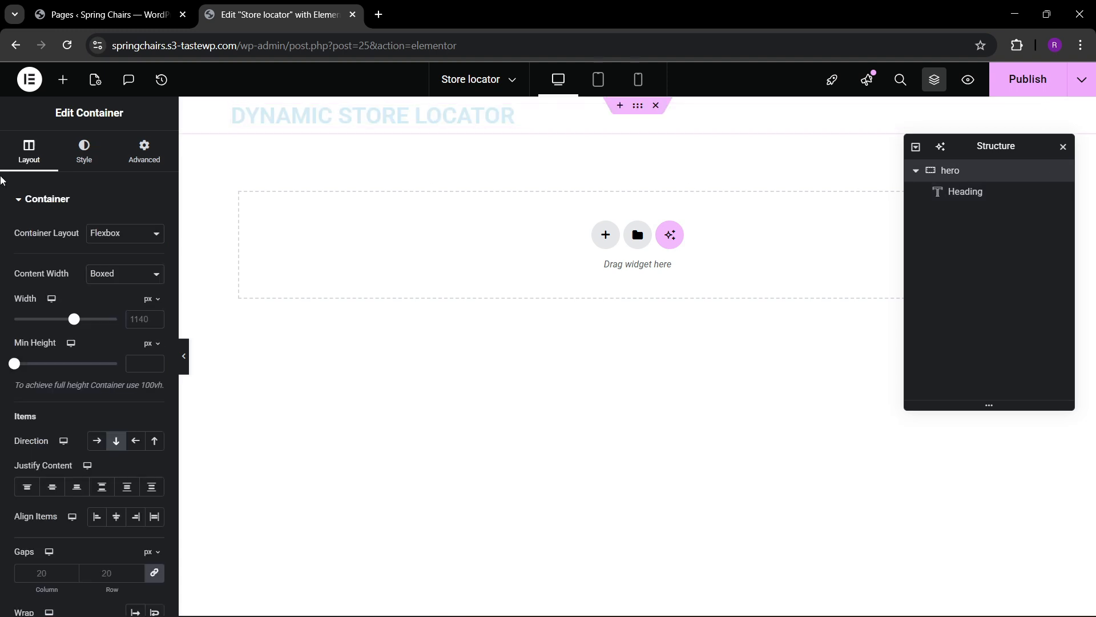
click(52, 487)
click(116, 516)
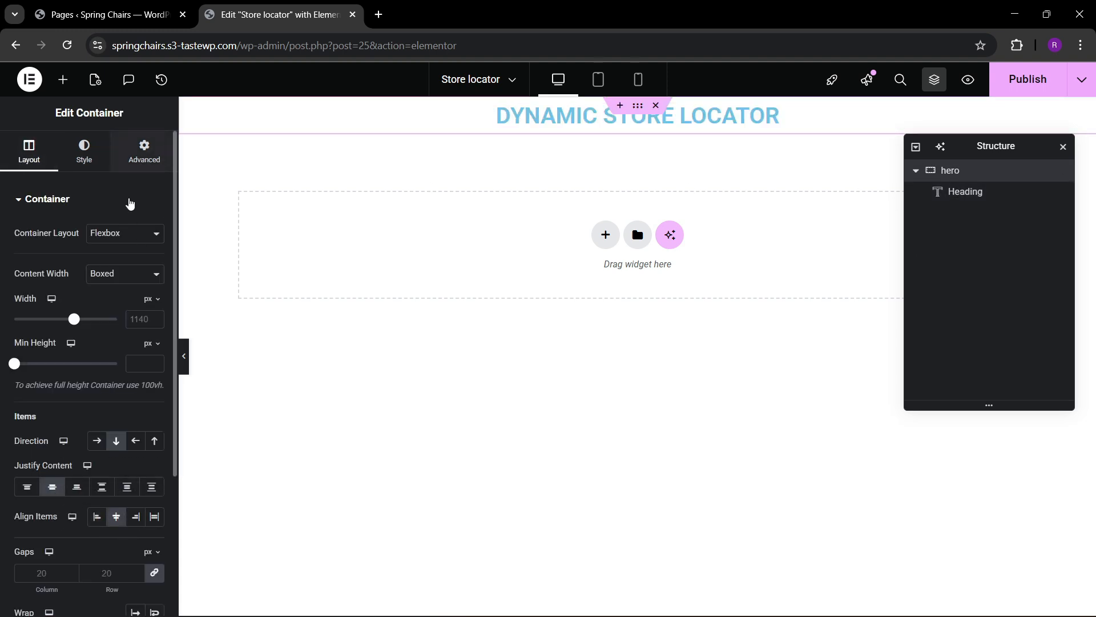
click(144, 151)
click(154, 305)
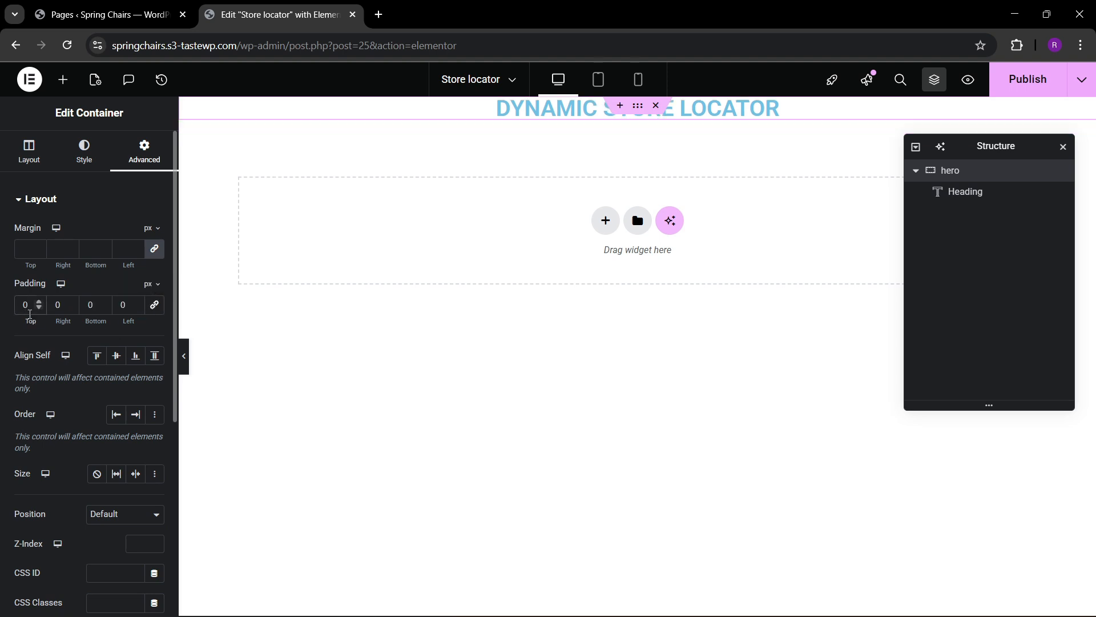
text(8)
Set the font family of the DYNAMIC STORE LOCATOR heading to Oswald.
click(770, 164)
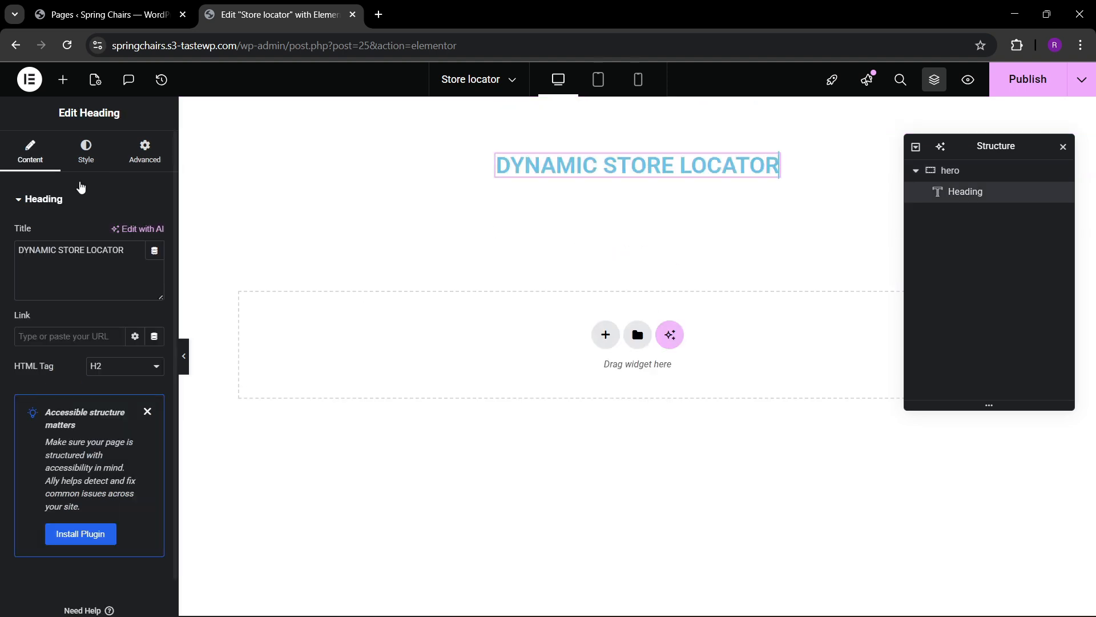
click(86, 151)
click(154, 274)
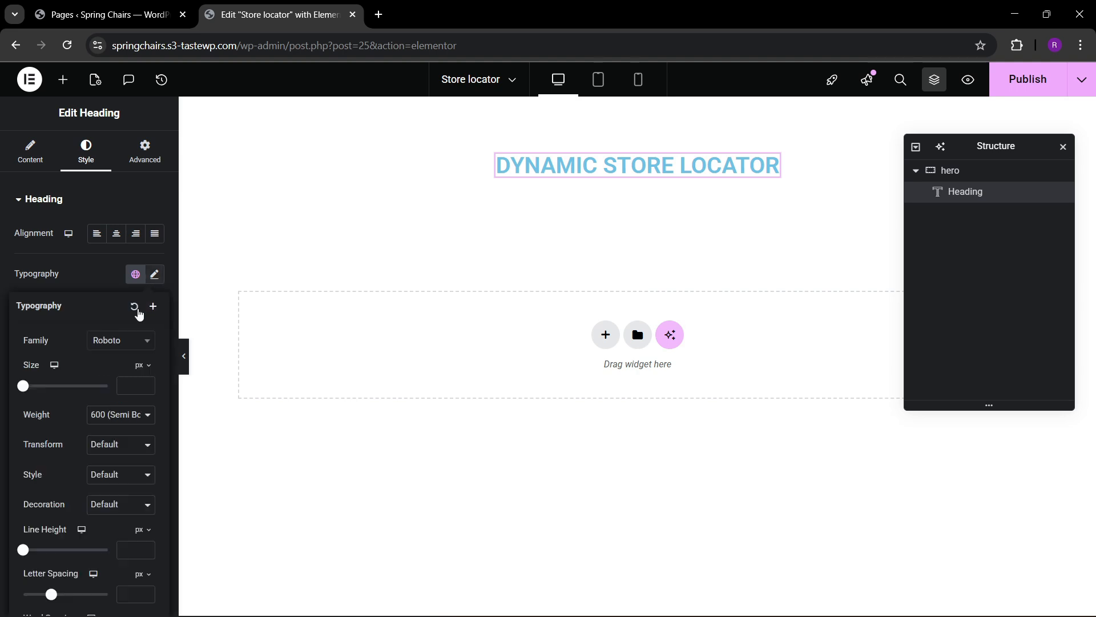
click(108, 343)
text(oswalo)
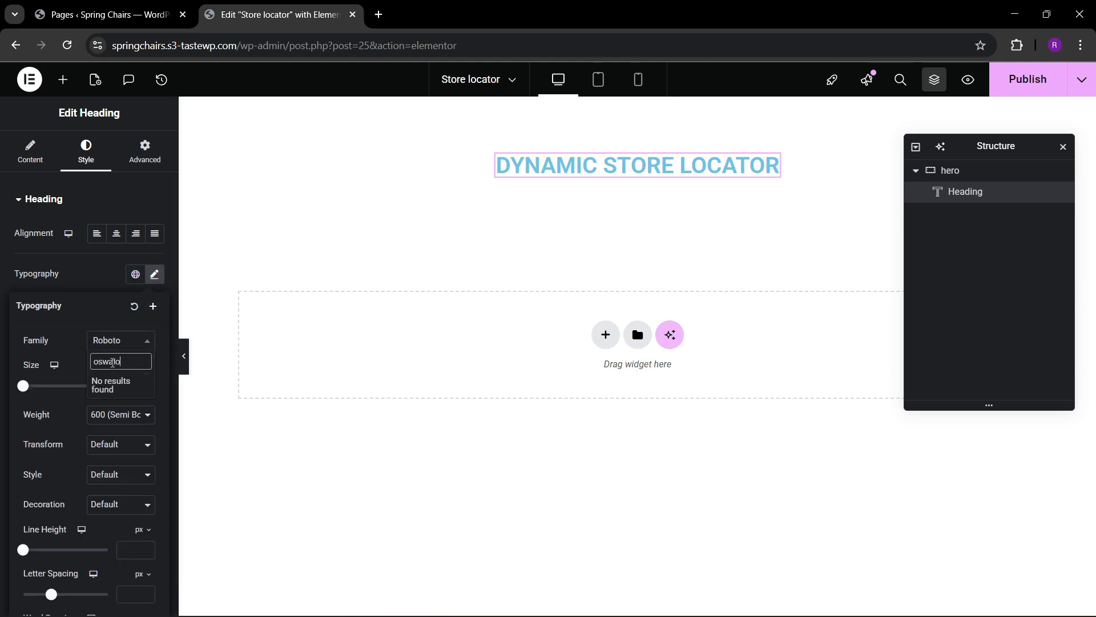
key(BackSpace)
text(d)
key(Return)
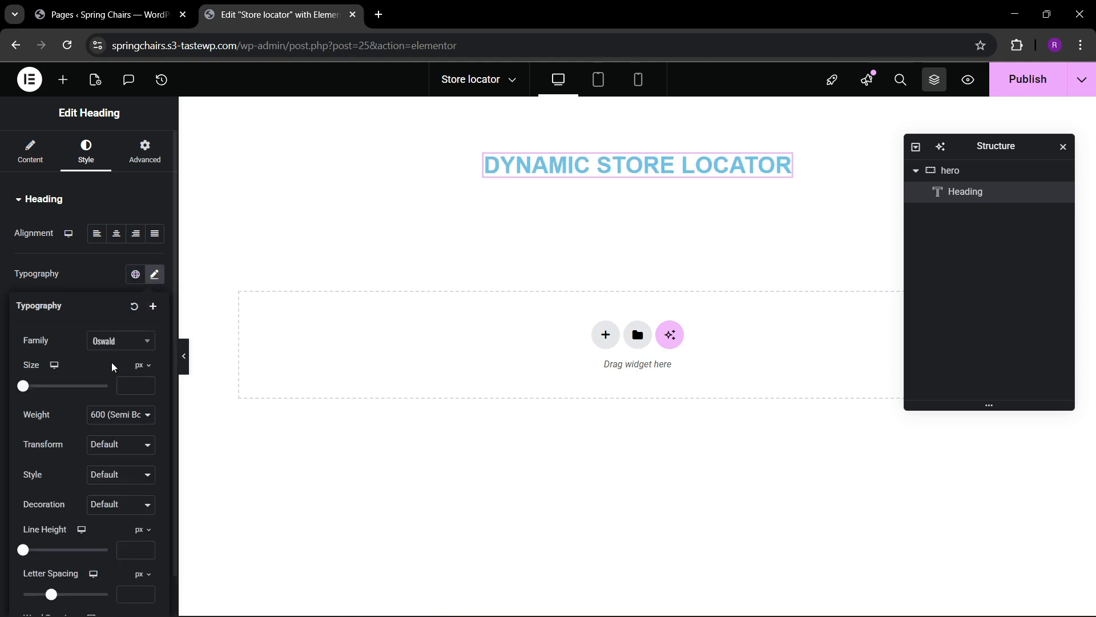
Increase the heading's font size step by step to slightly more than 36 px.
click(146, 384)
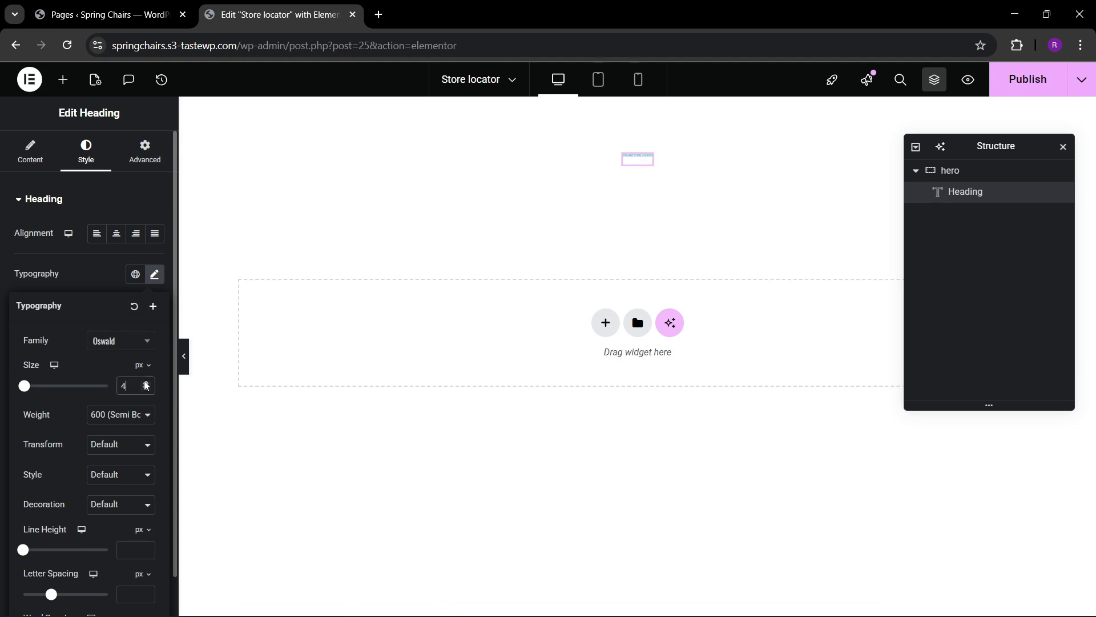
click(145, 382)
click(145, 382)
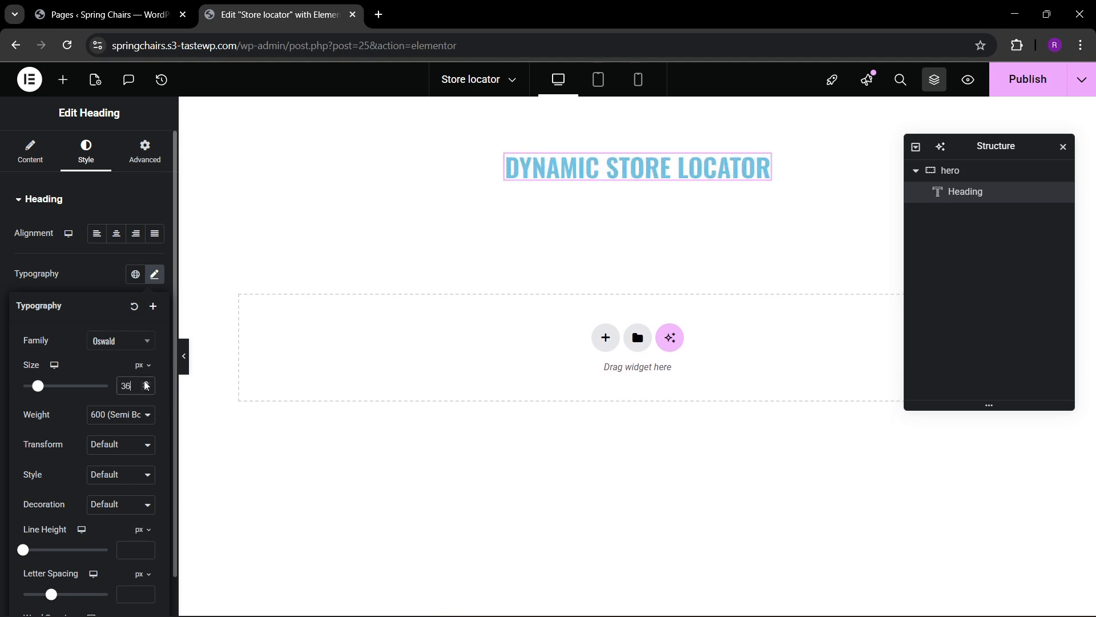
click(145, 382)
click(145, 382)
click(116, 277)
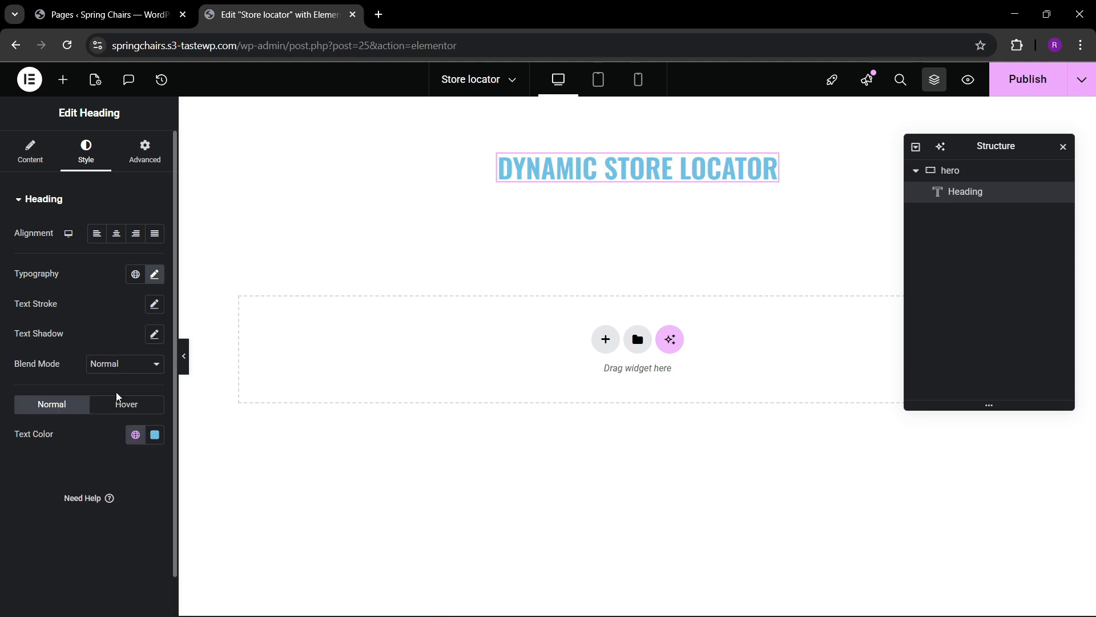
Change the heading's text color to near-black #0D0D0D.
click(154, 435)
click(76, 350)
drag(76, 351, 73, 352)
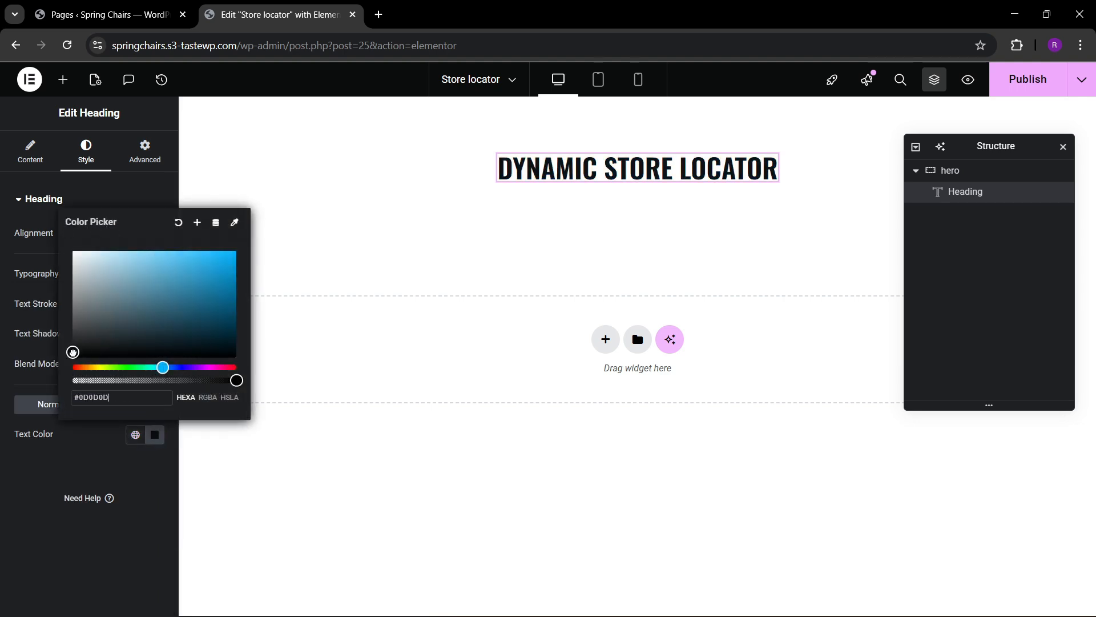
click(2, 474)
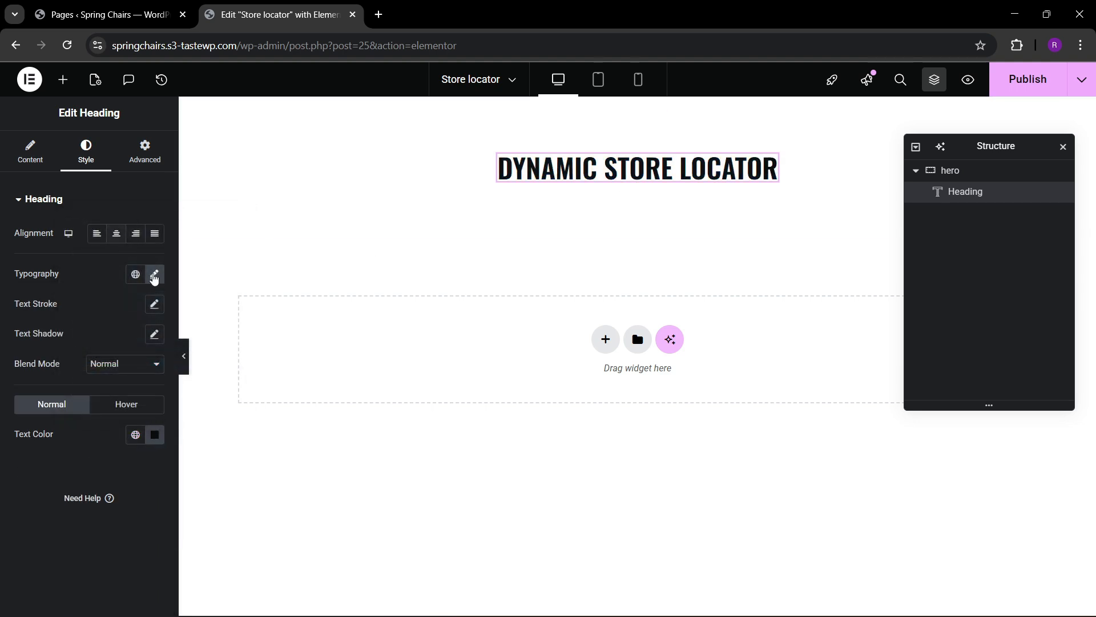
Set the heading's font size to 40 px.
click(154, 274)
text(40)
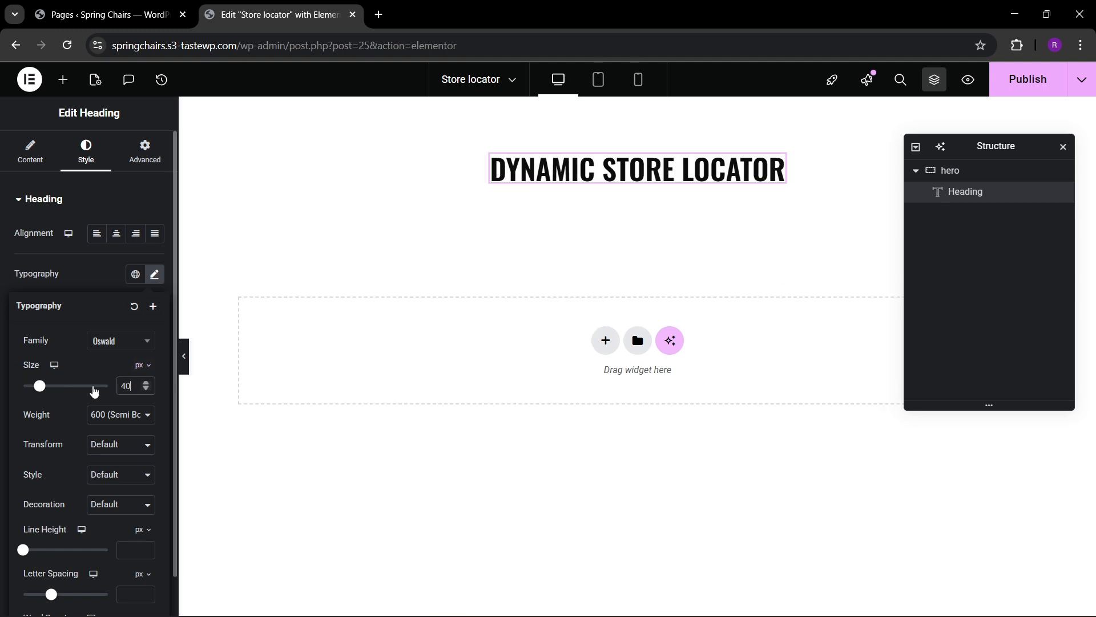
click(80, 271)
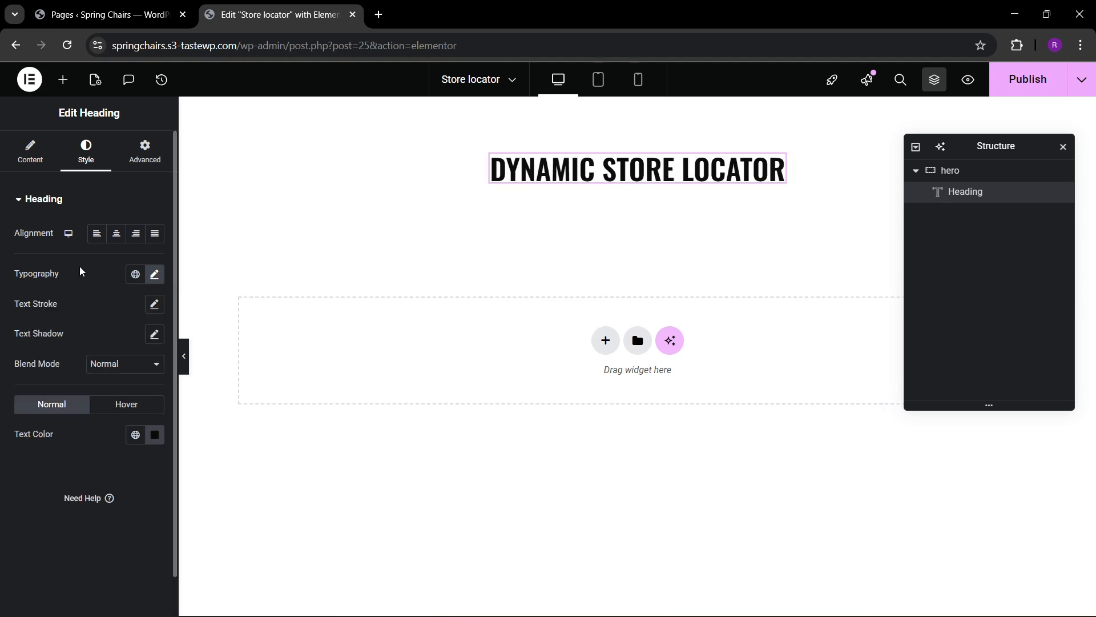
Add a Shortcode widget below the heading, paste the map shortcode [put_wpgm id=1] into it and apply the change.
click(63, 80)
text(short)
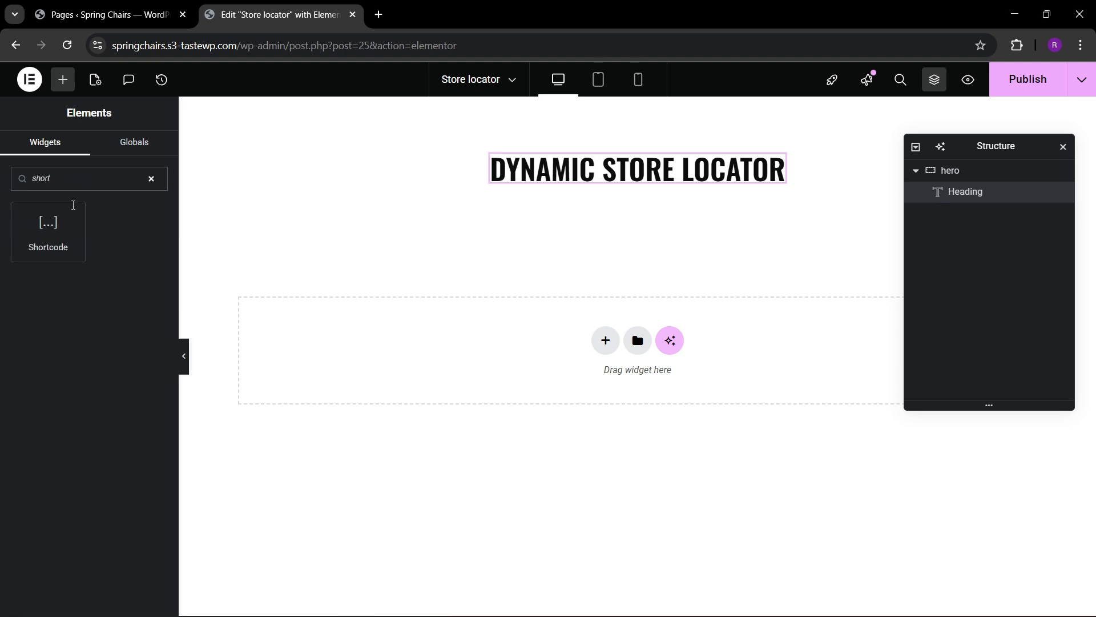
drag(73, 205, 627, 232)
click(66, 304)
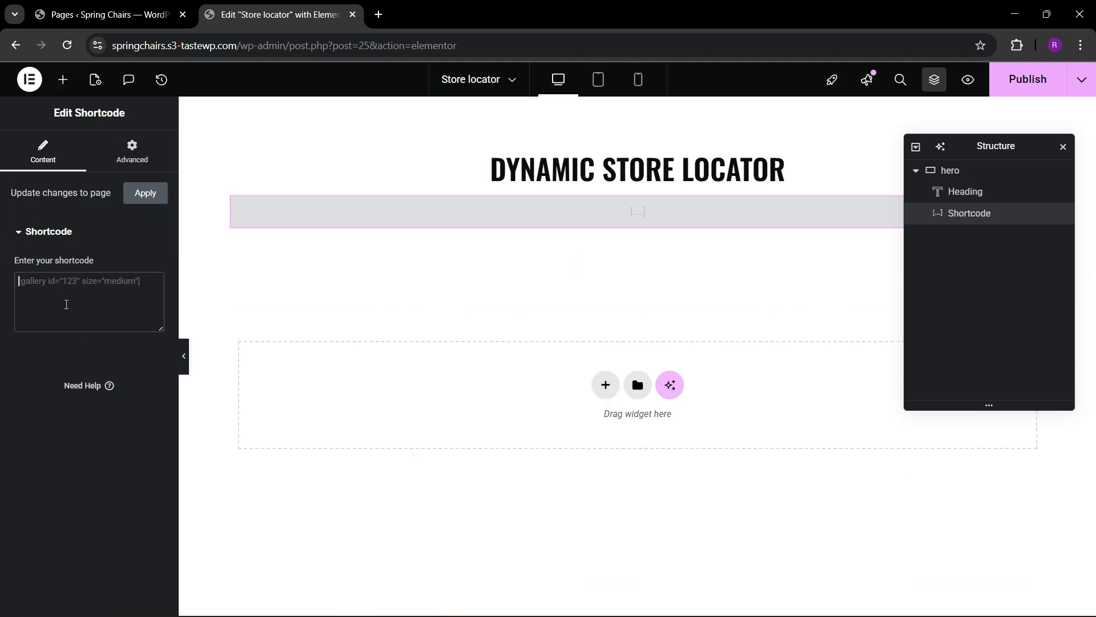
text([put_wpgm id=1])
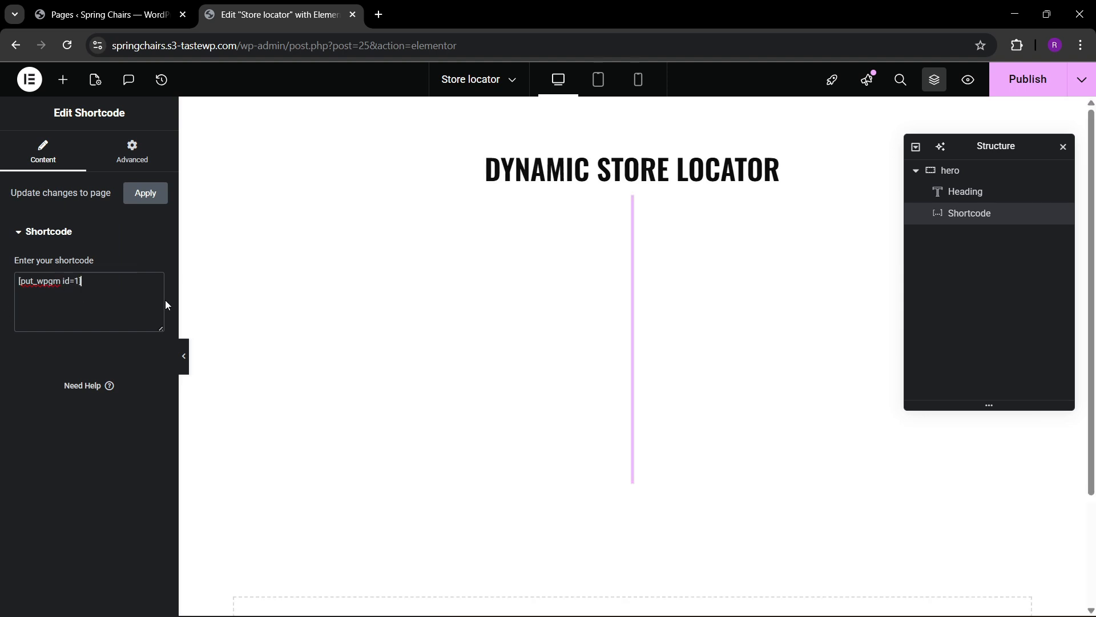
click(148, 196)
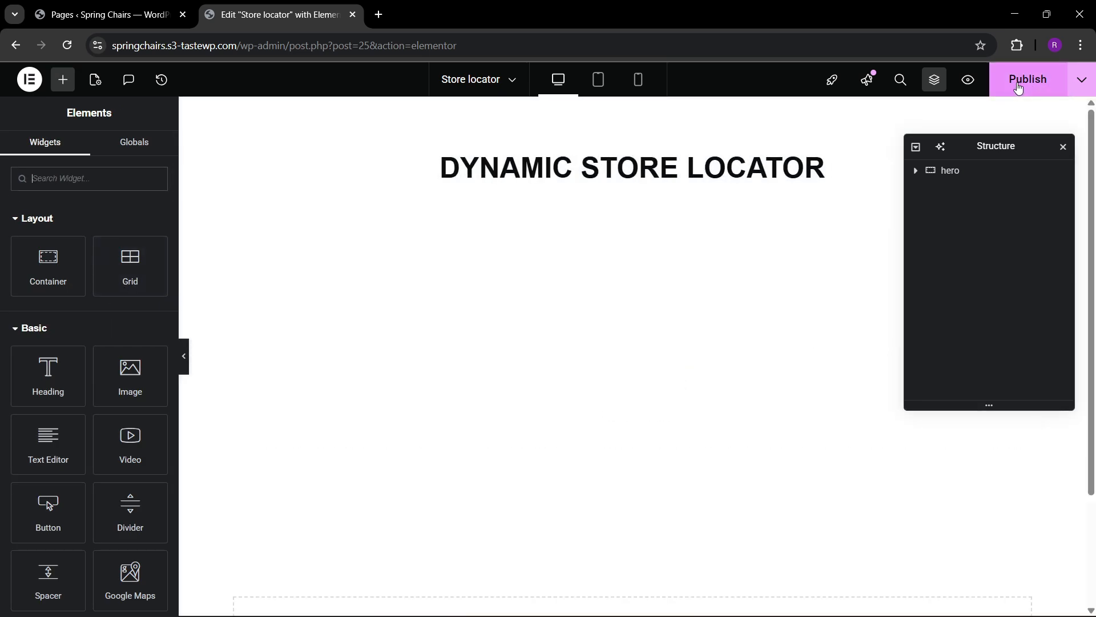
Publish the Store locator page and open its live version in a new browser tab.
click(1022, 80)
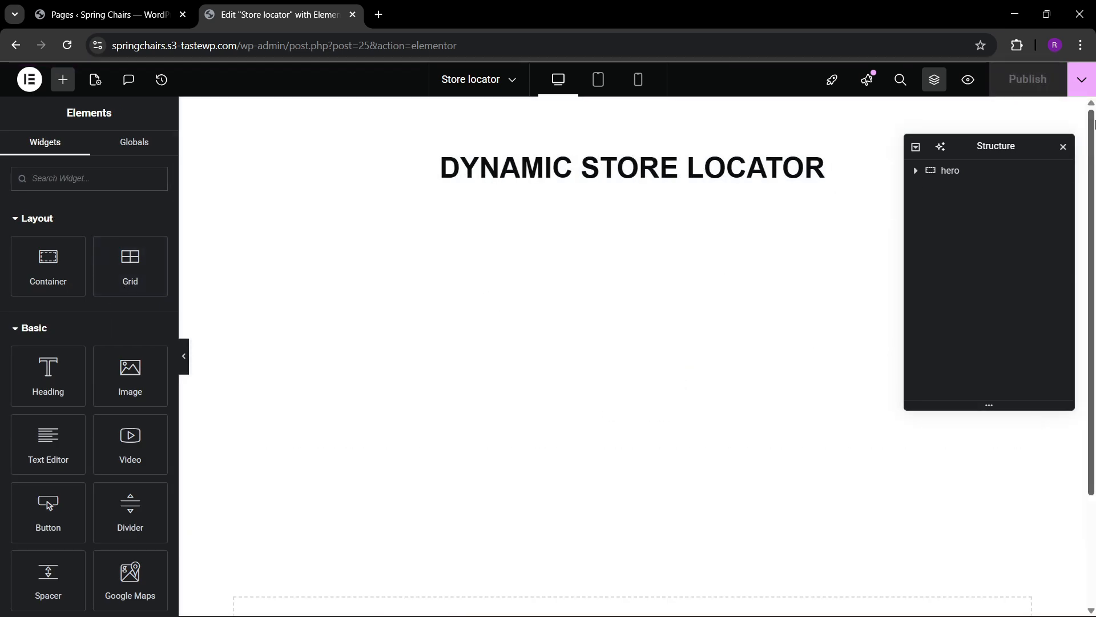
click(1081, 90)
click(1032, 183)
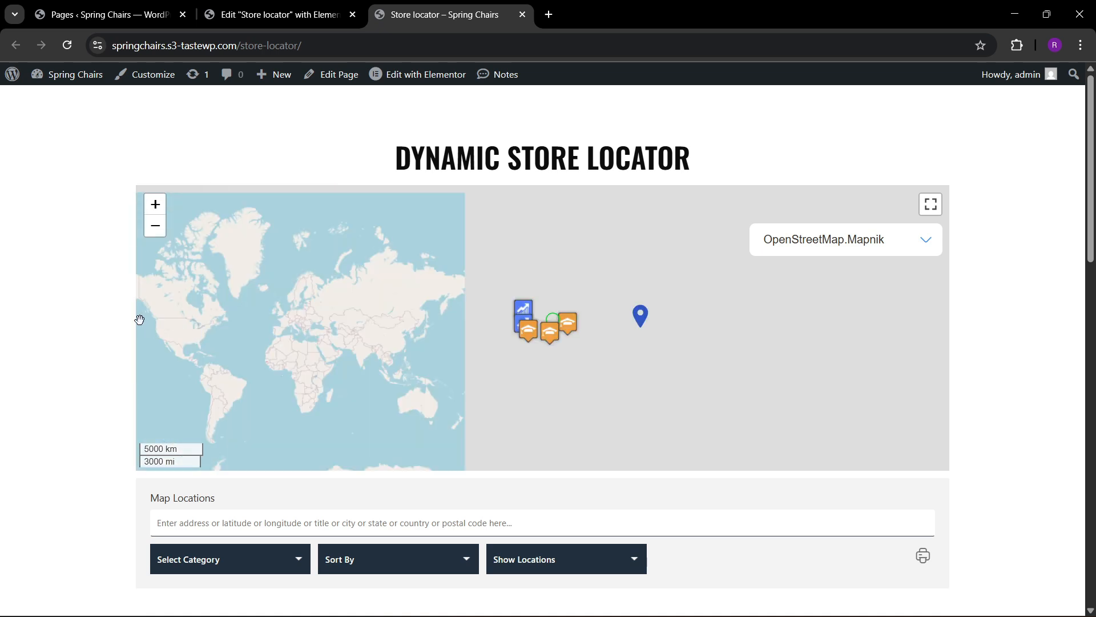
Examine the live page's map by panning it in normal and full-screen view, and look over the filters and location listings below.
drag(421, 343, 542, 336)
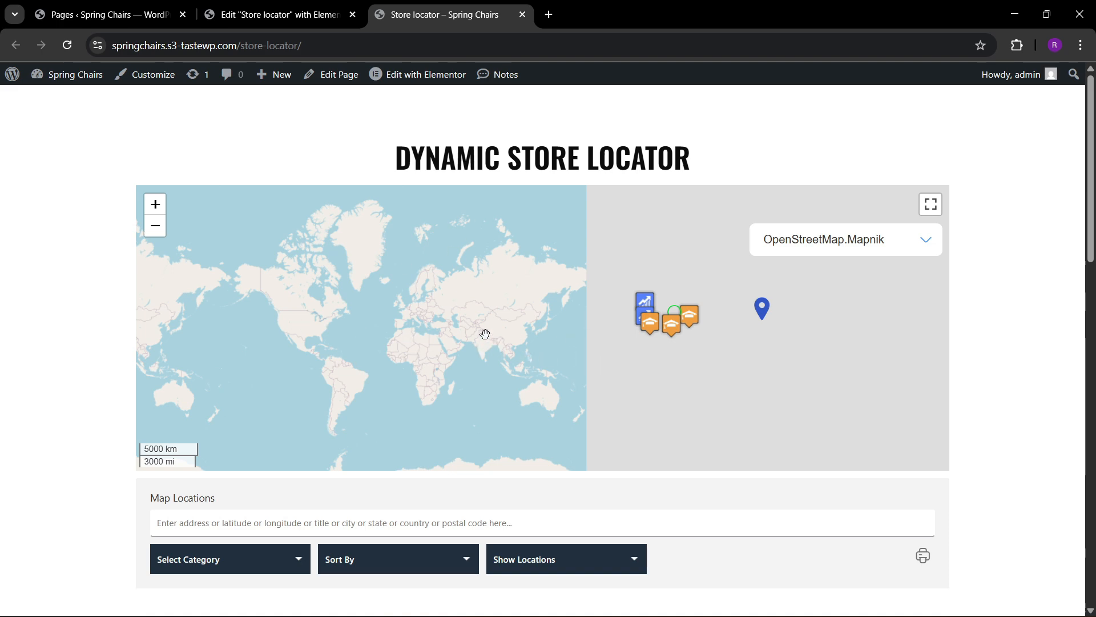
click(274, 14)
click(448, 11)
click(931, 204)
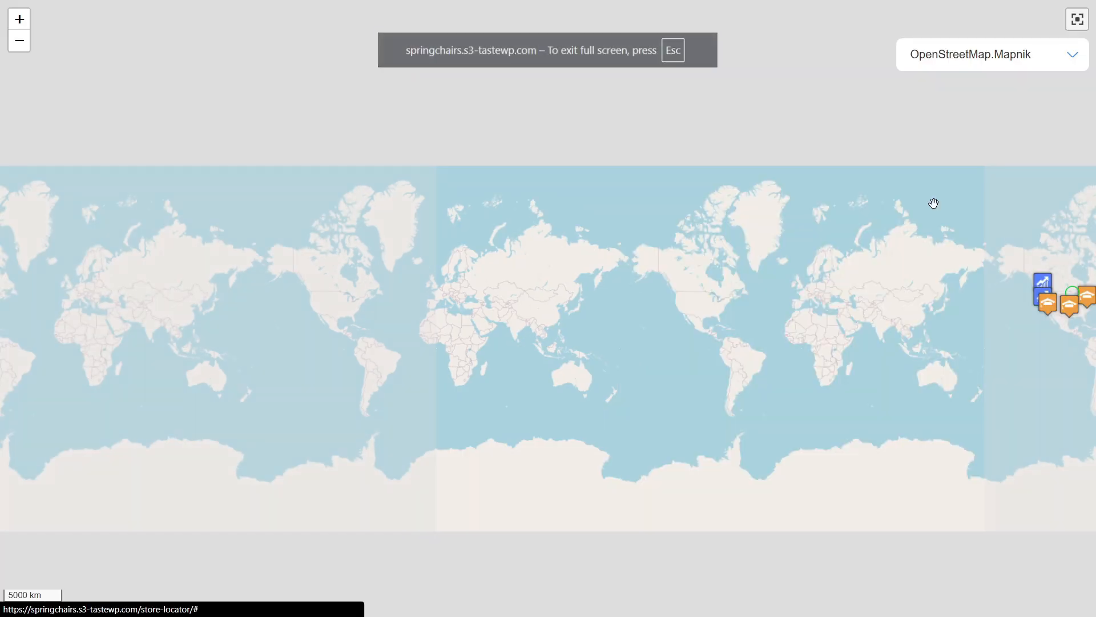
drag(622, 318, 365, 396)
key(Escape)
scroll(364, 396, down, 1)
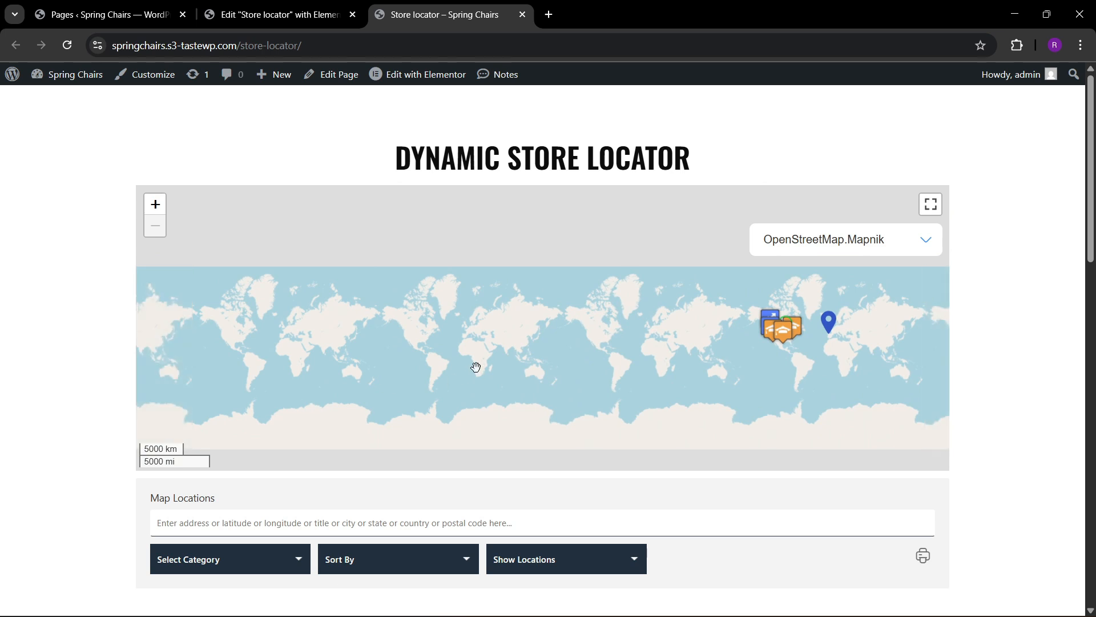
scroll(88, 358, down, 1)
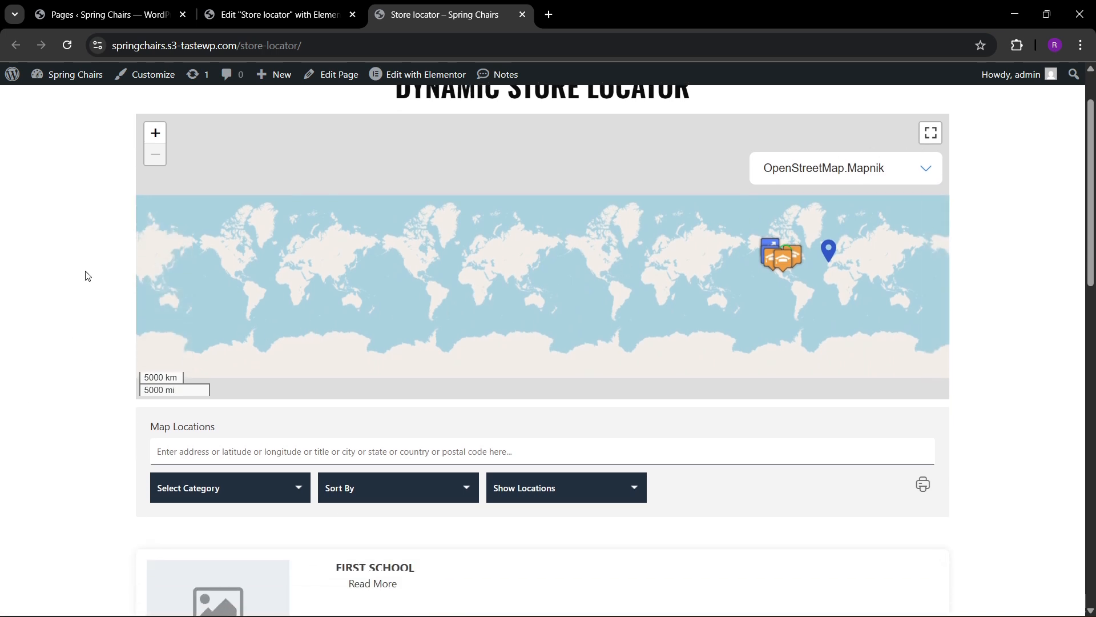
Reload the live store locator page and pan its map in full-screen view and back in normal view.
click(302, 47)
key(Return)
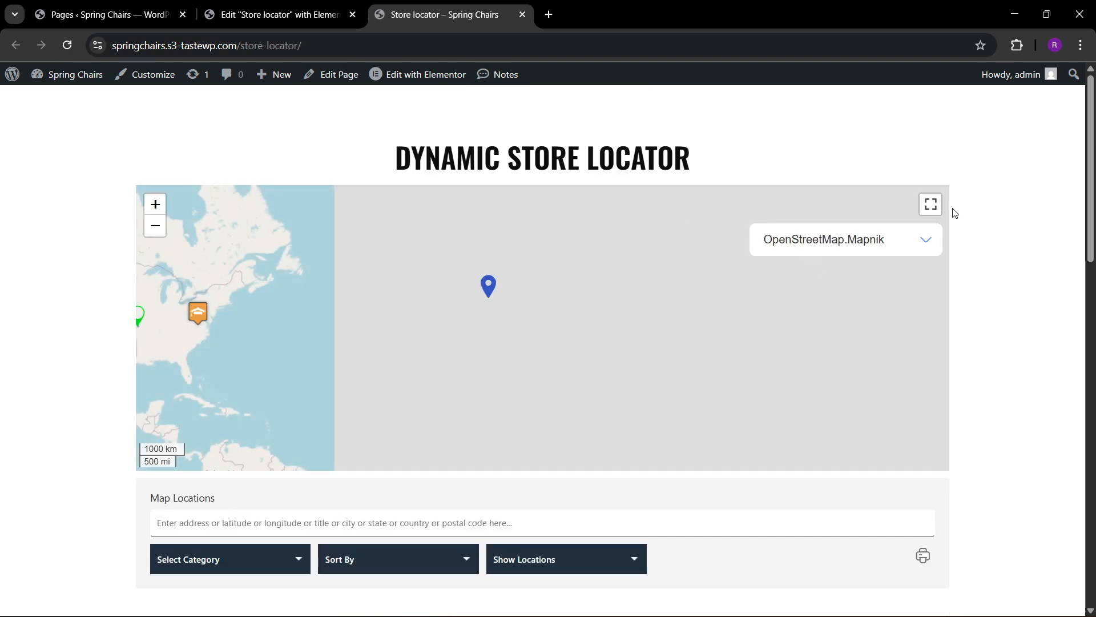
click(931, 206)
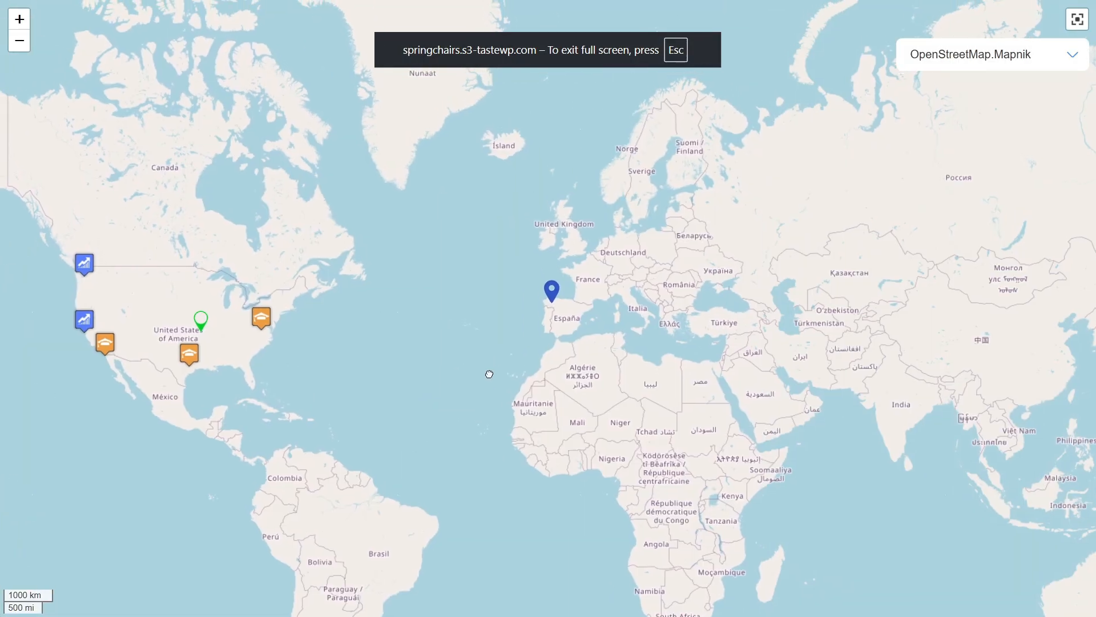
drag(489, 374, 377, 296)
drag(569, 328, 427, 345)
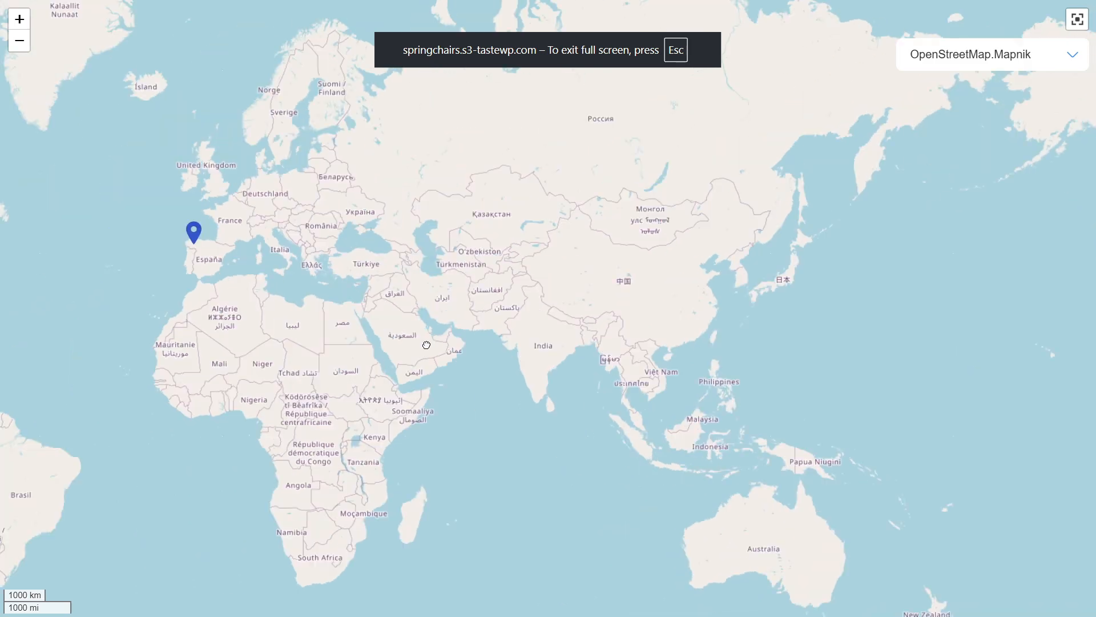
drag(247, 317, 539, 329)
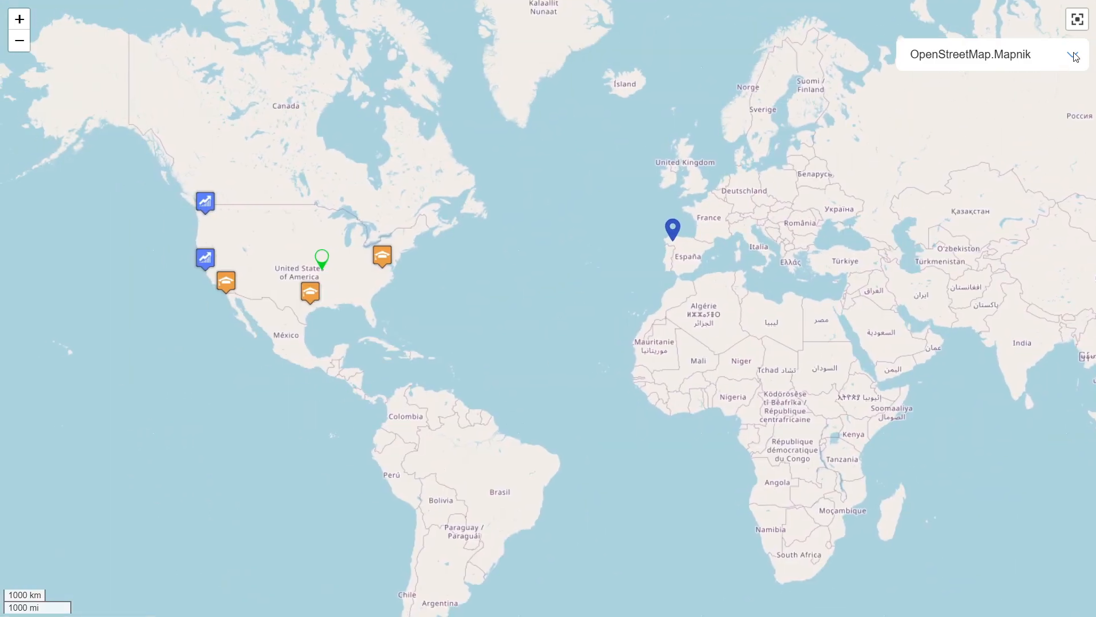
click(1077, 19)
drag(253, 336, 333, 352)
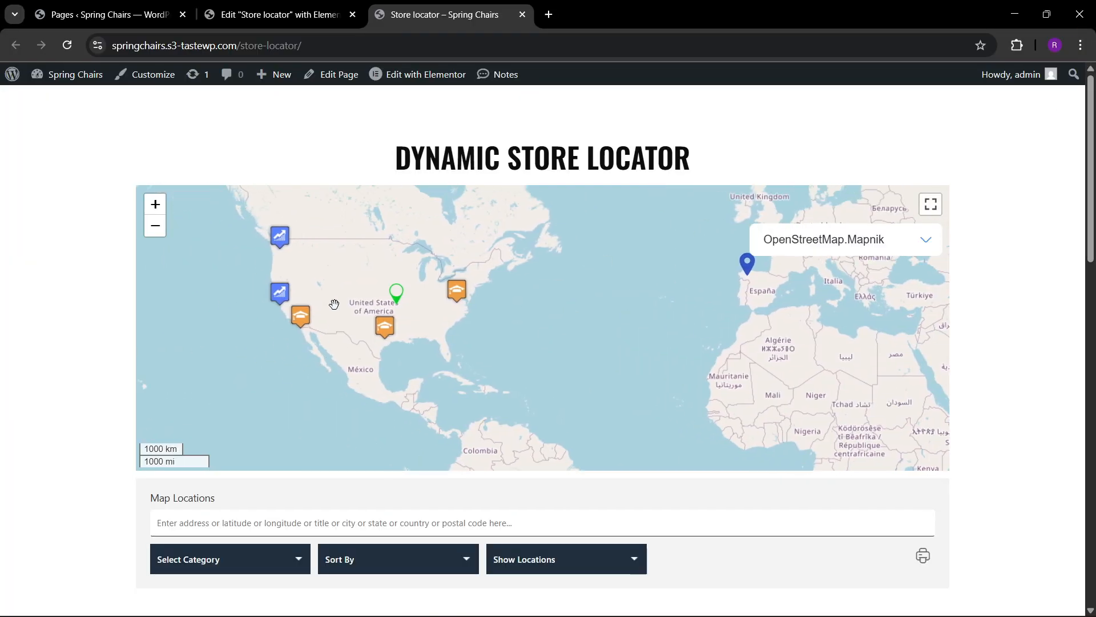
Open the info window of the northernmost tech company marker on the US west coast and zoom the map in.
click(281, 237)
scroll(293, 334, up, 3)
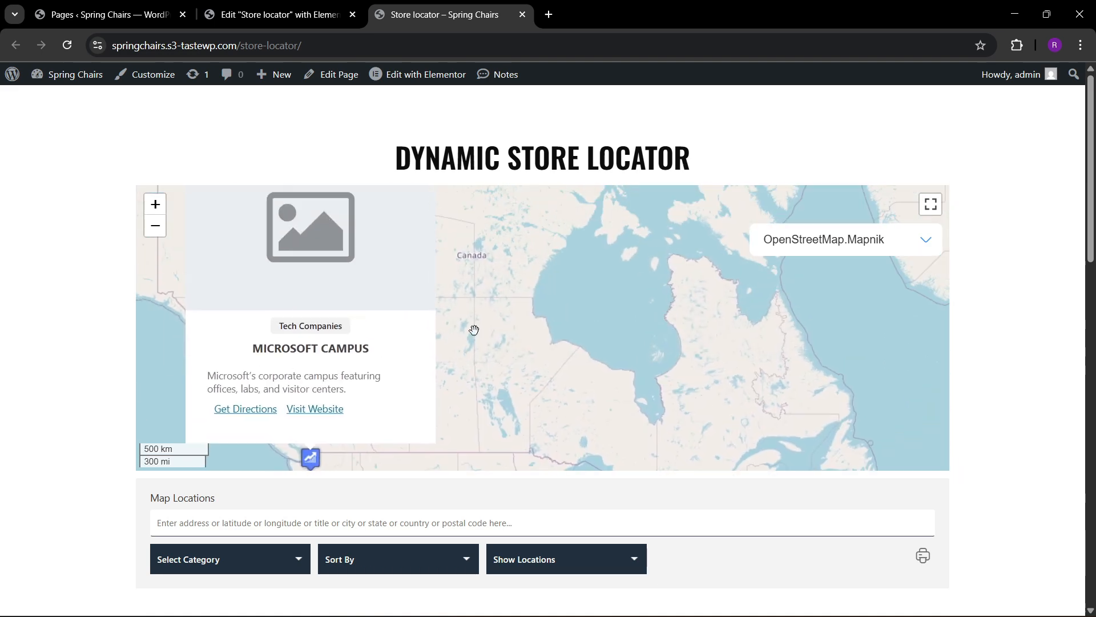
Filter the location listing by category, trying Hospitals, Schools and finally Tech Companies.
scroll(113, 350, down, 5)
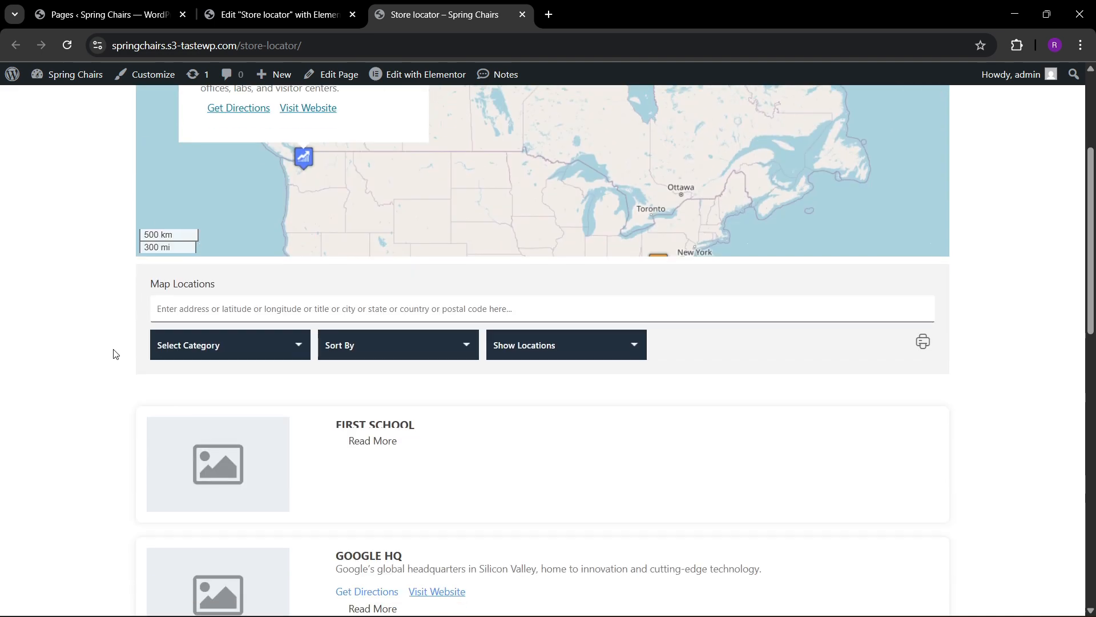
click(222, 275)
click(190, 318)
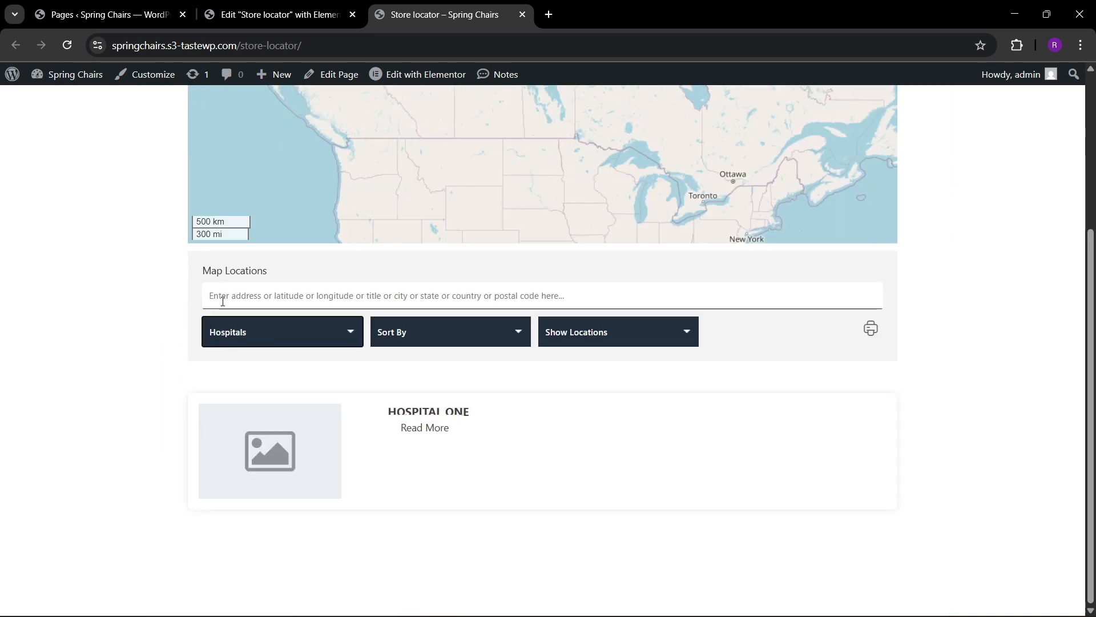
click(246, 334)
click(244, 391)
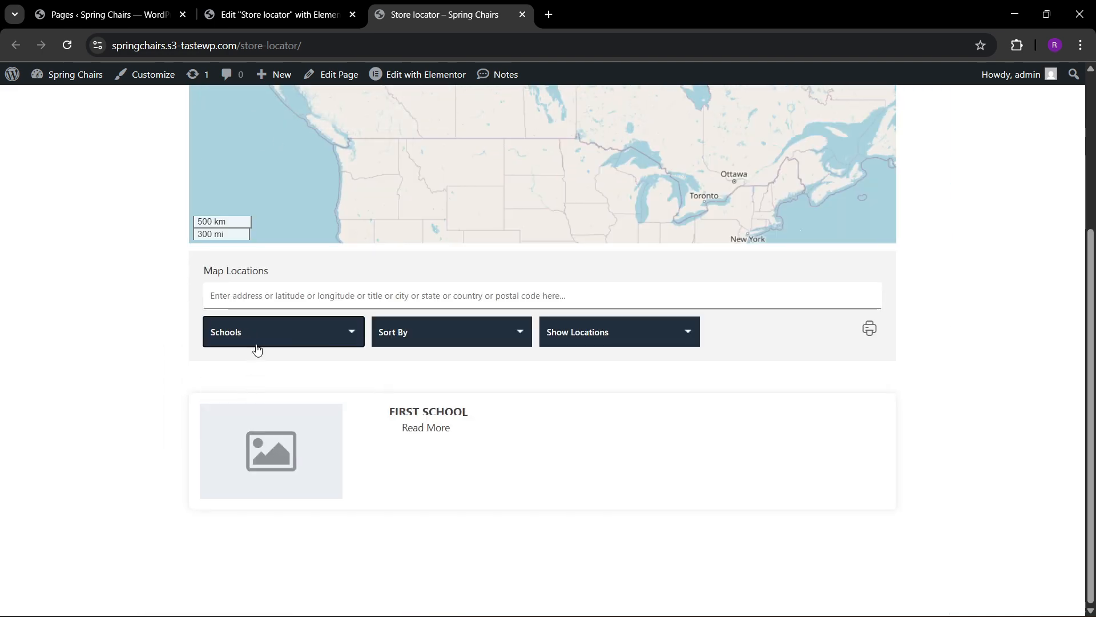
click(257, 349)
click(242, 412)
Sort the Tech Companies listing by Z-A Category, show 50 locations, and look over the resulting listing and map.
click(385, 281)
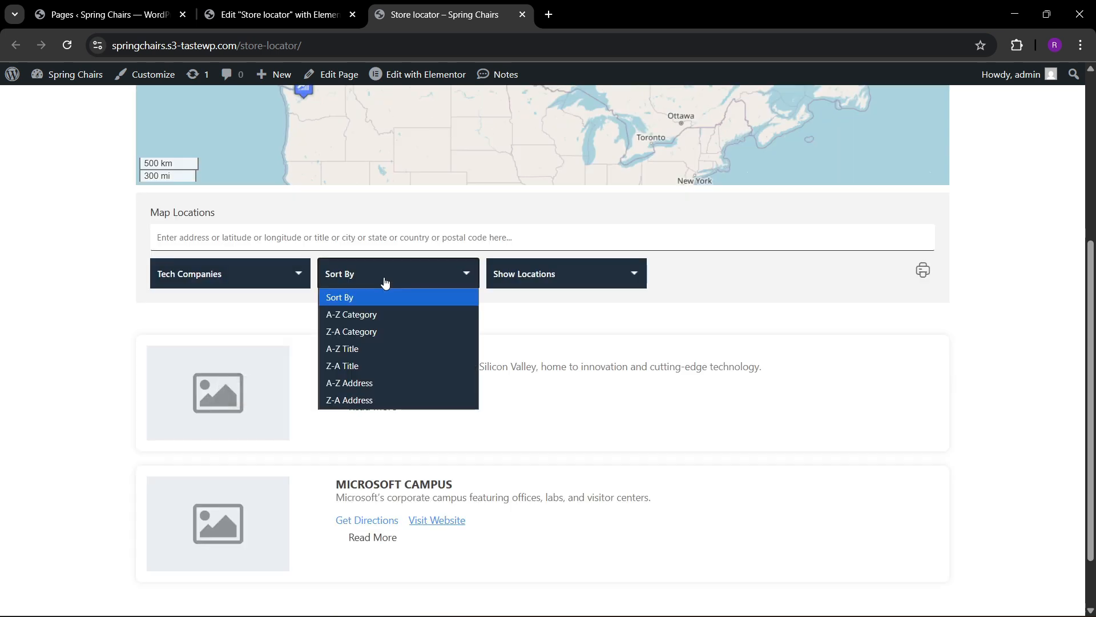
click(360, 333)
click(535, 277)
click(530, 327)
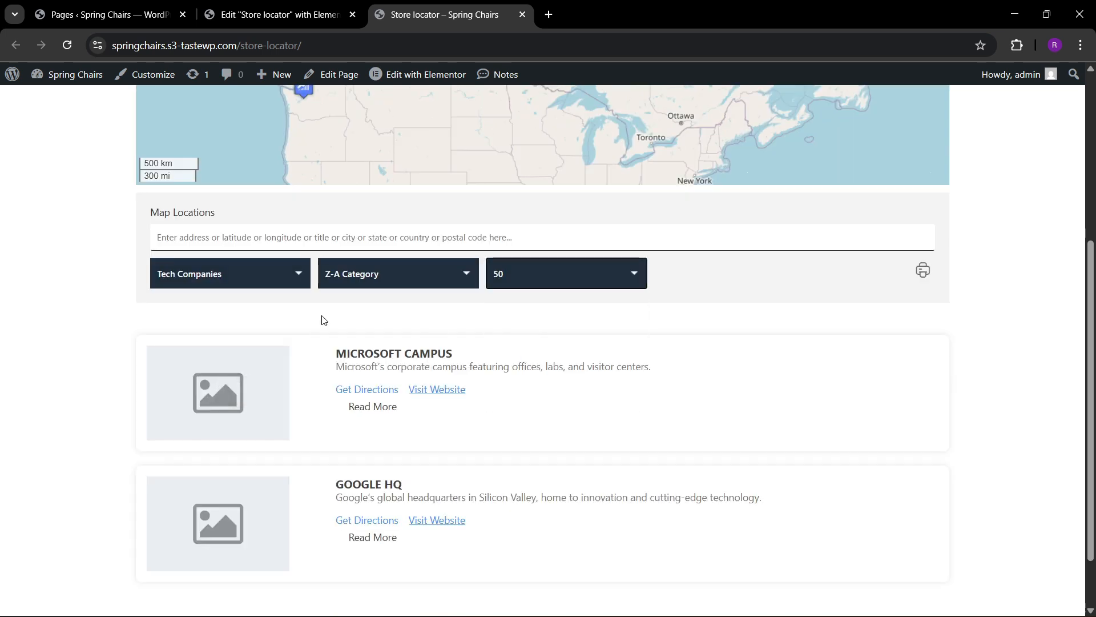
click(269, 274)
click(235, 399)
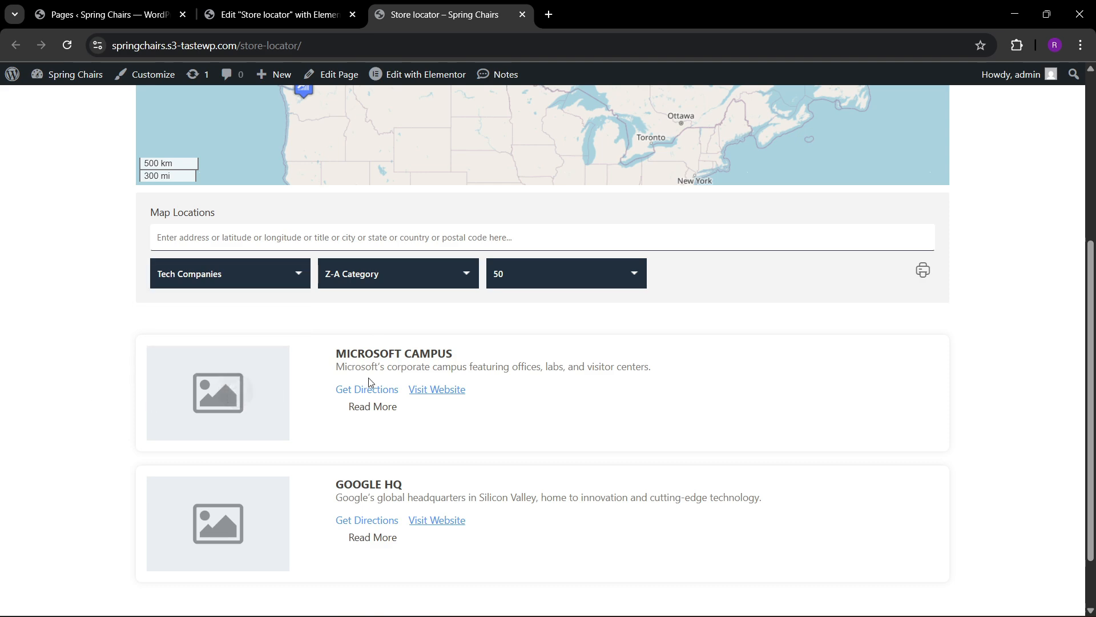
scroll(468, 415, down, 2)
scroll(429, 402, up, 2)
scroll(399, 422, up, 5)
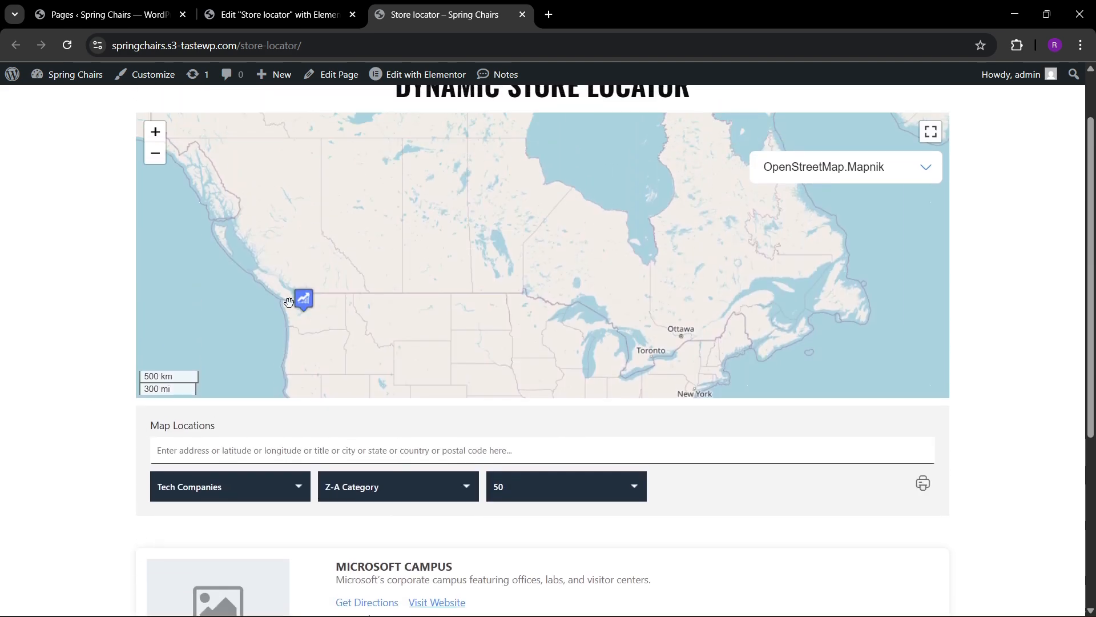
Return to the WordPress admin, go to the WP MAPS overview and open the form for adding a marker category.
click(246, 5)
click(109, 14)
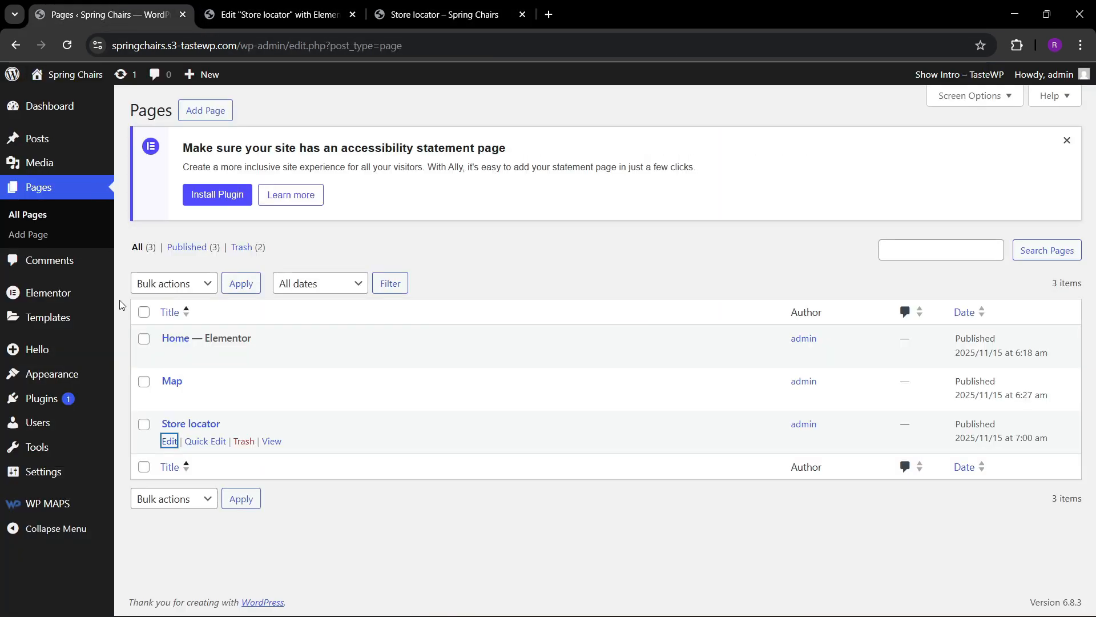
mouse_move(60, 507)
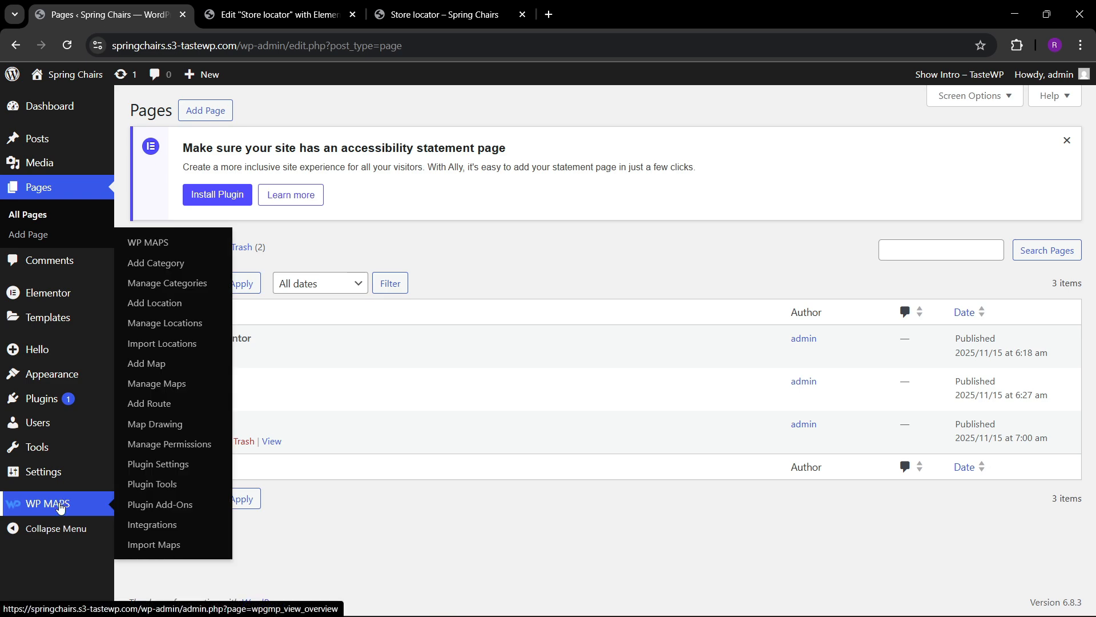
click(148, 246)
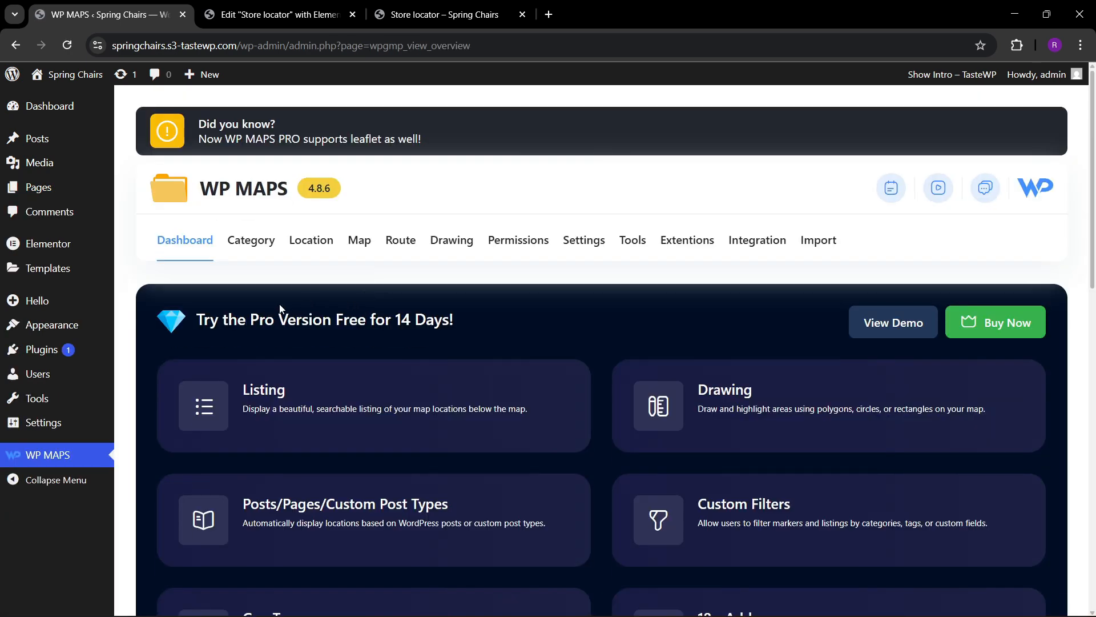
mouse_move(248, 253)
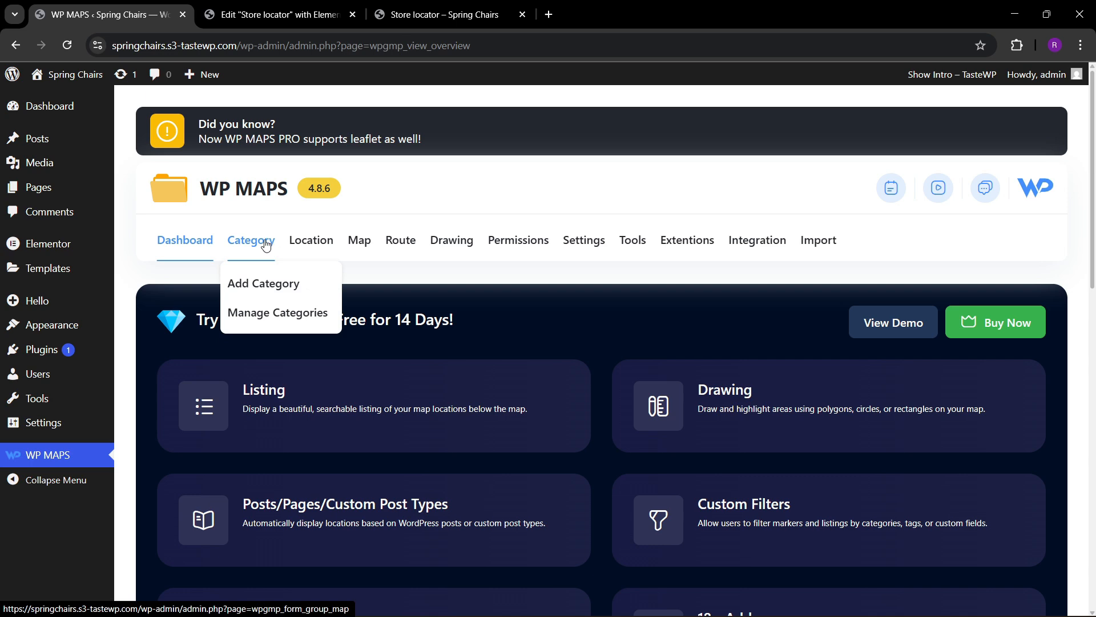
click(247, 278)
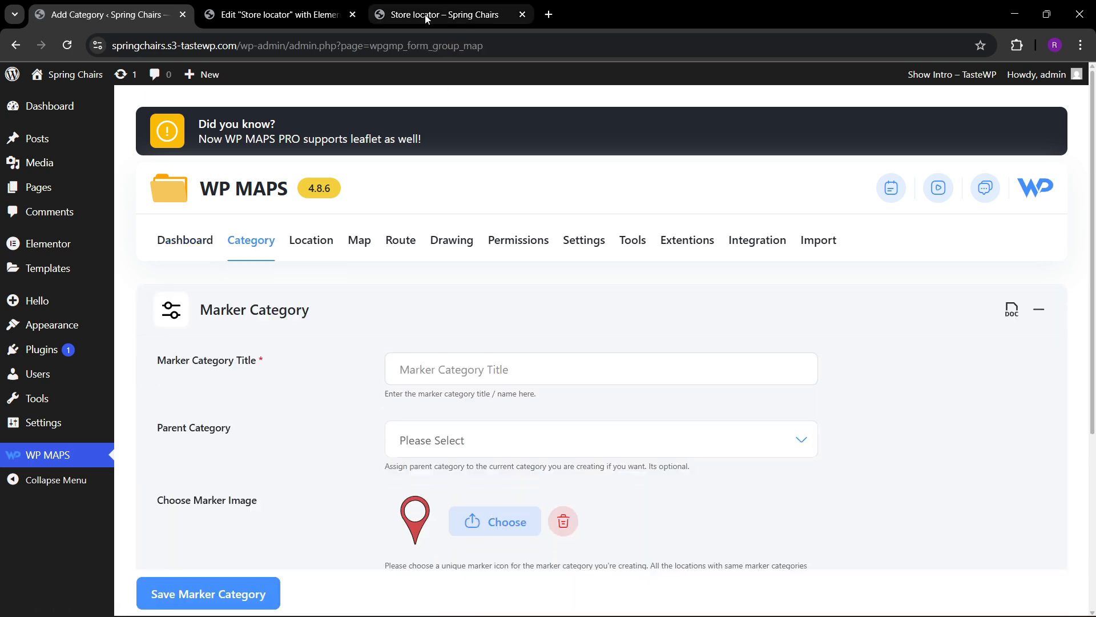
Check which categories the live page's category filter offers and return to the new category form.
click(425, 16)
click(233, 484)
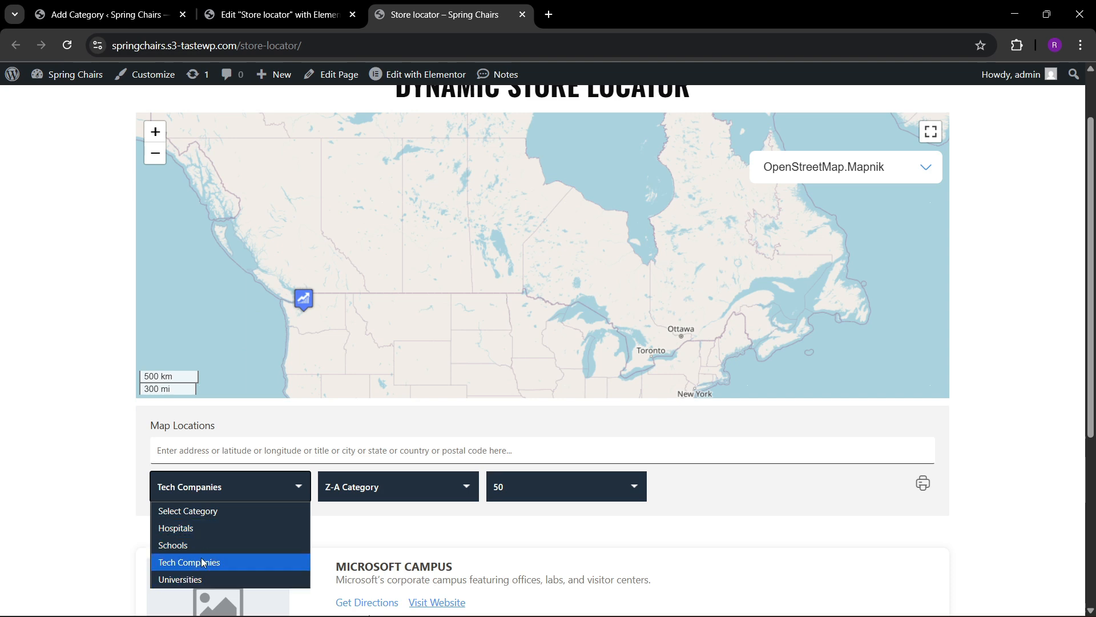
click(276, 14)
click(109, 15)
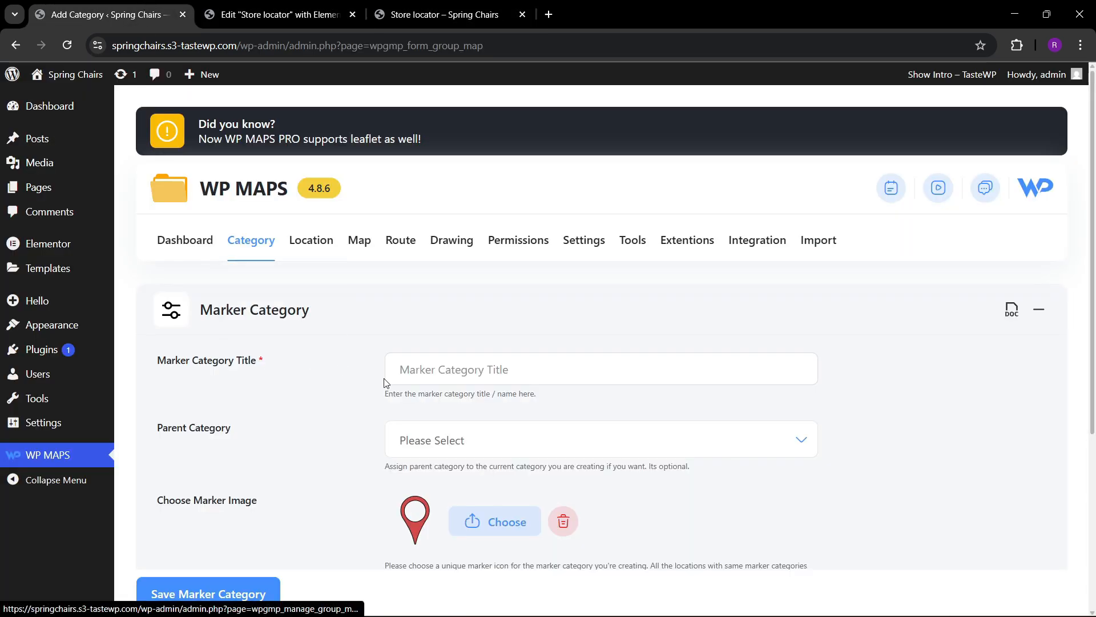
Title the marker category Shopping Mall and select the pushpin SVG icon for its marker image.
click(430, 382)
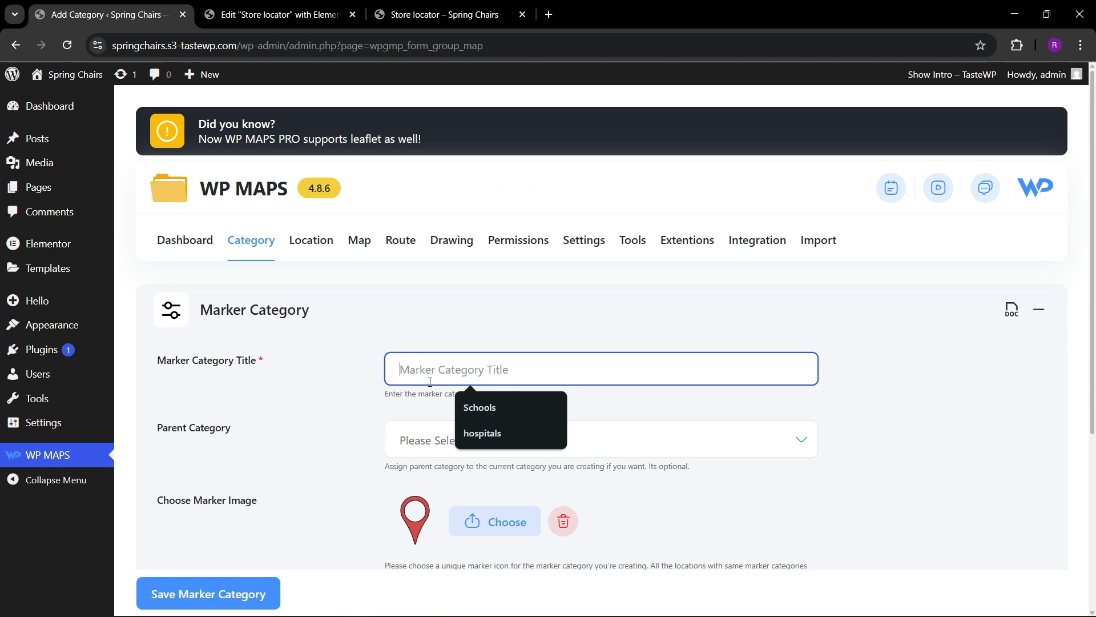
text(Shopping Mall)
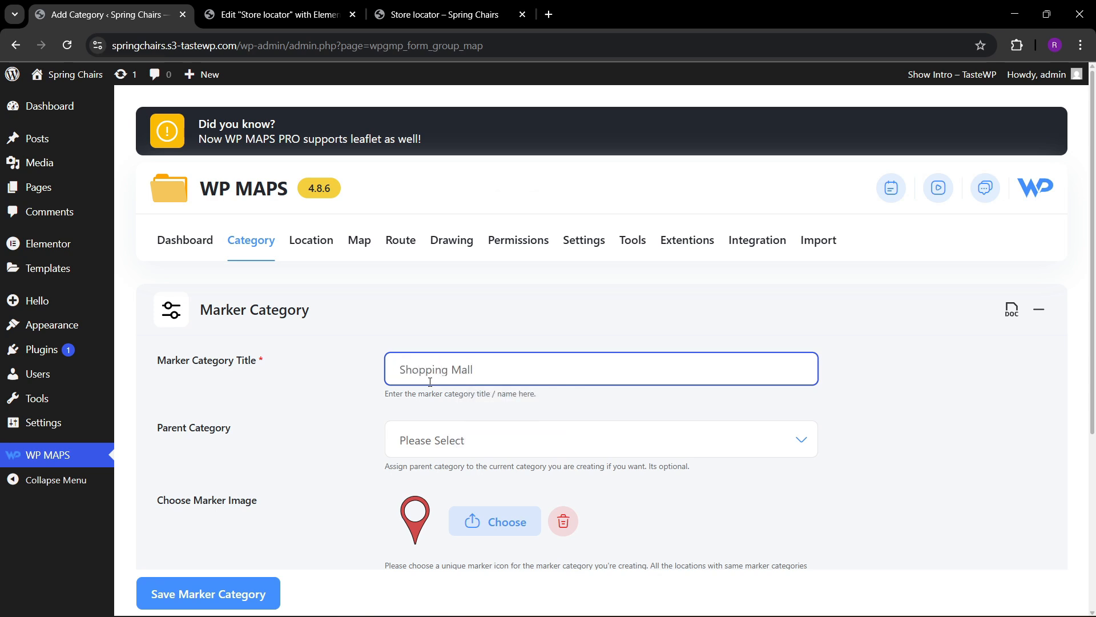
scroll(229, 299, down, 3)
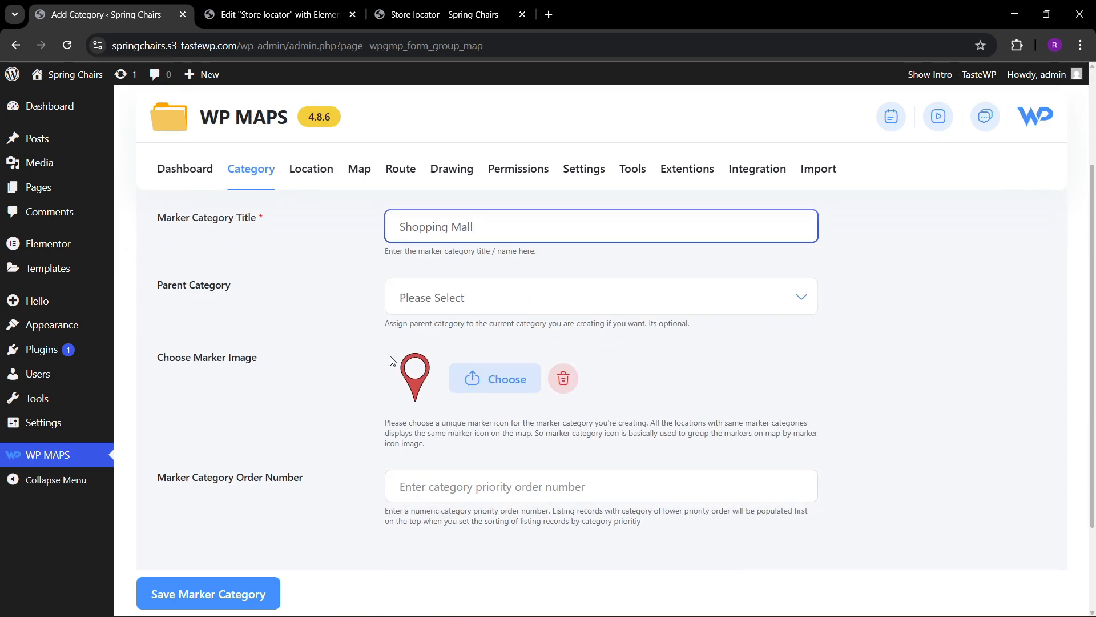
click(499, 389)
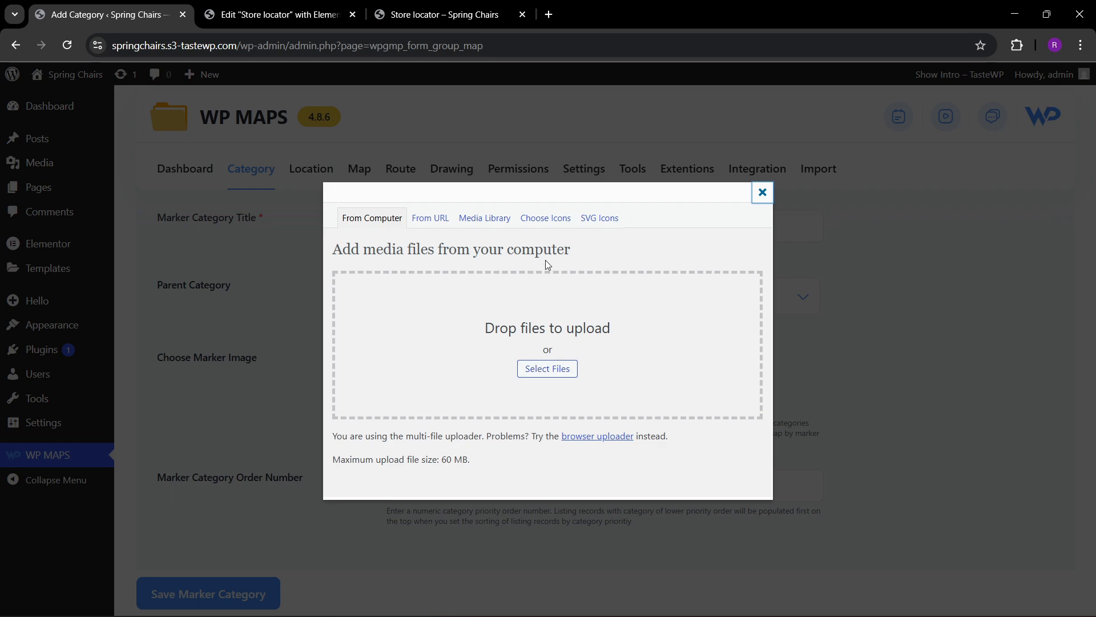
click(591, 220)
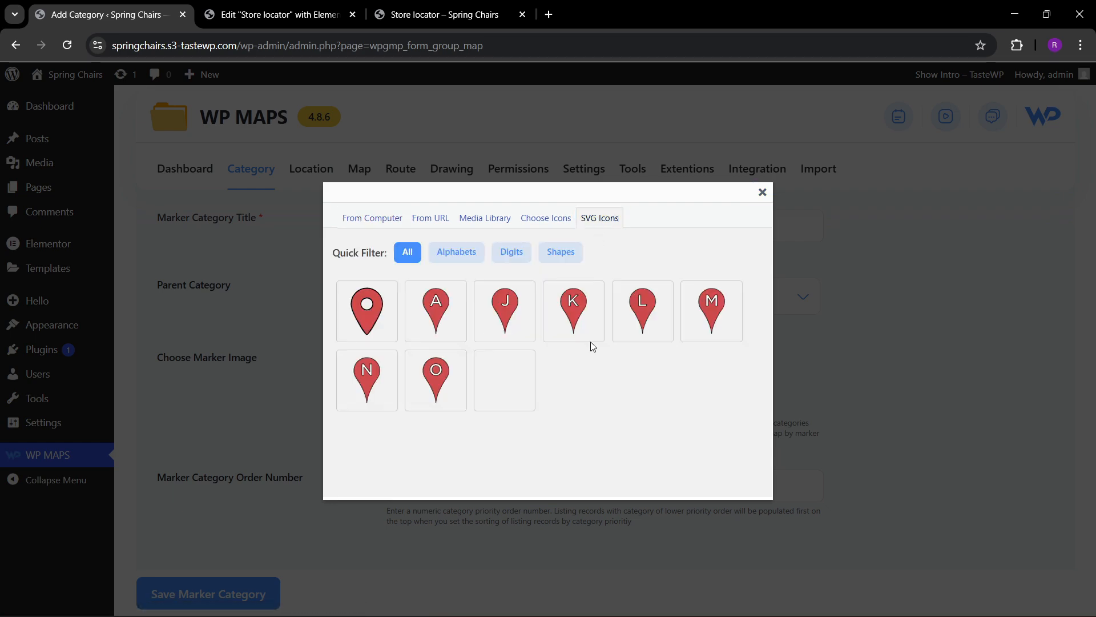
scroll(500, 348, down, 15)
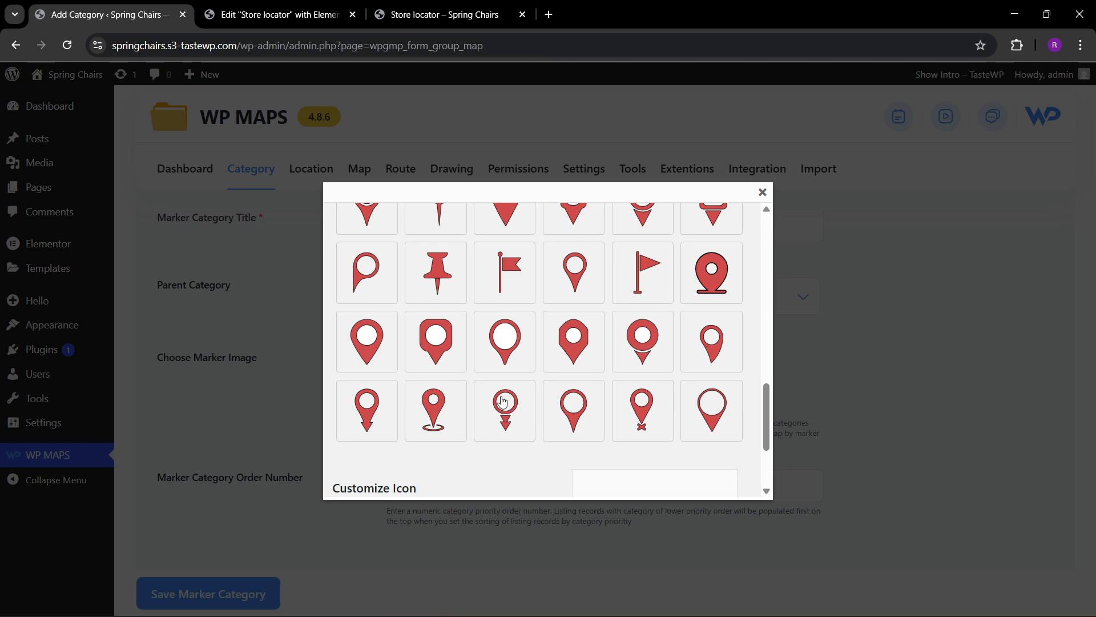
click(445, 271)
scroll(468, 370, down, 3)
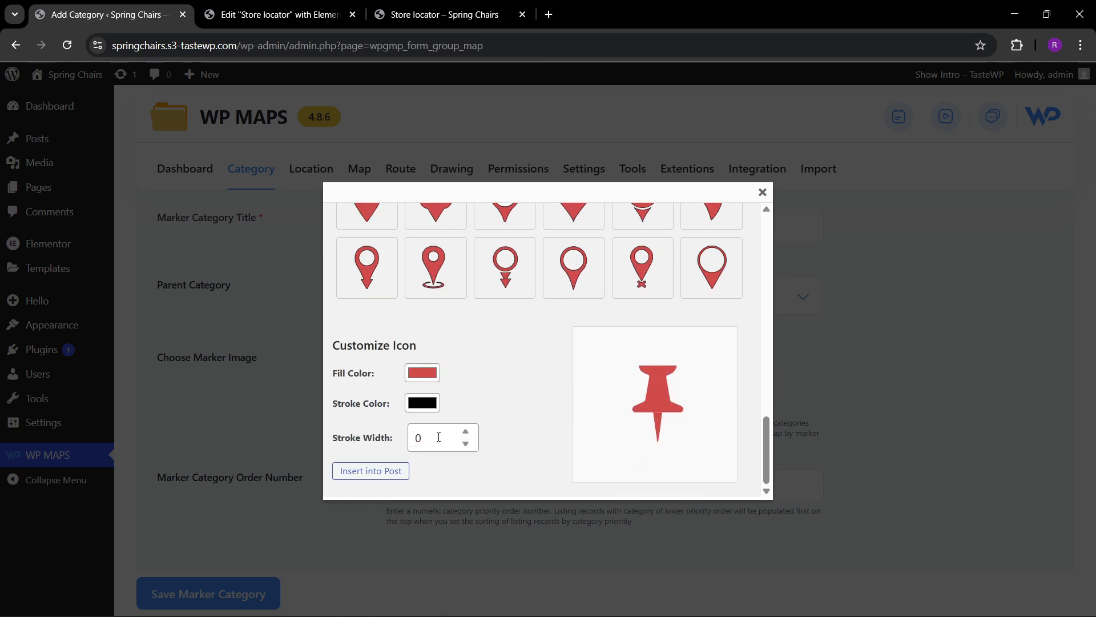
Set the pushpin icon's fill color to green with RGB 0, 209, 24 and insert it as the category's marker image.
click(423, 376)
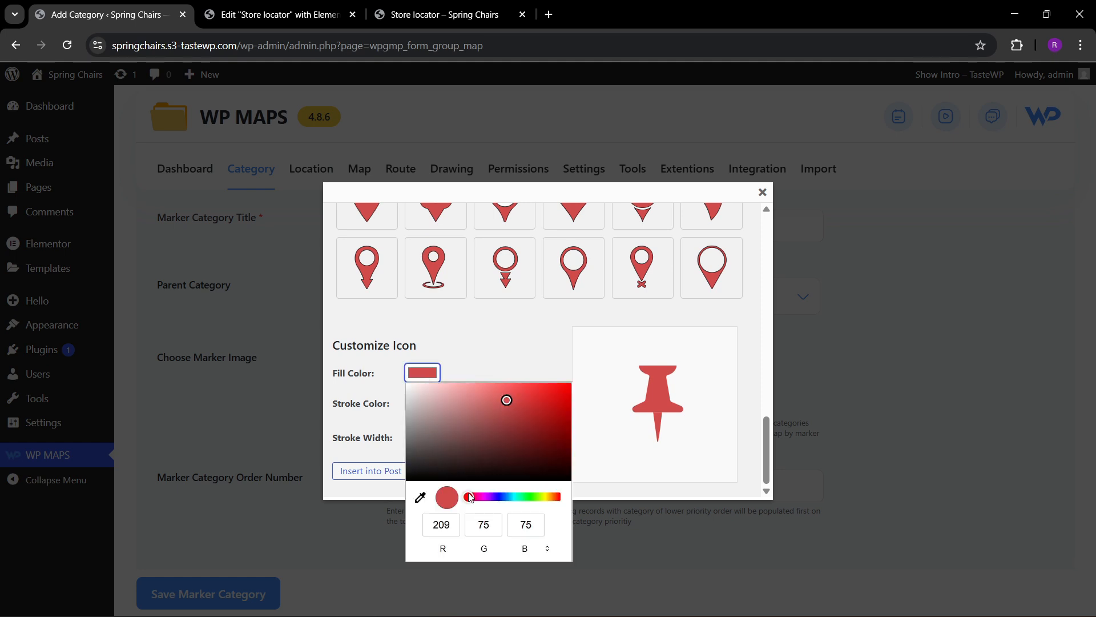
drag(481, 502, 530, 499)
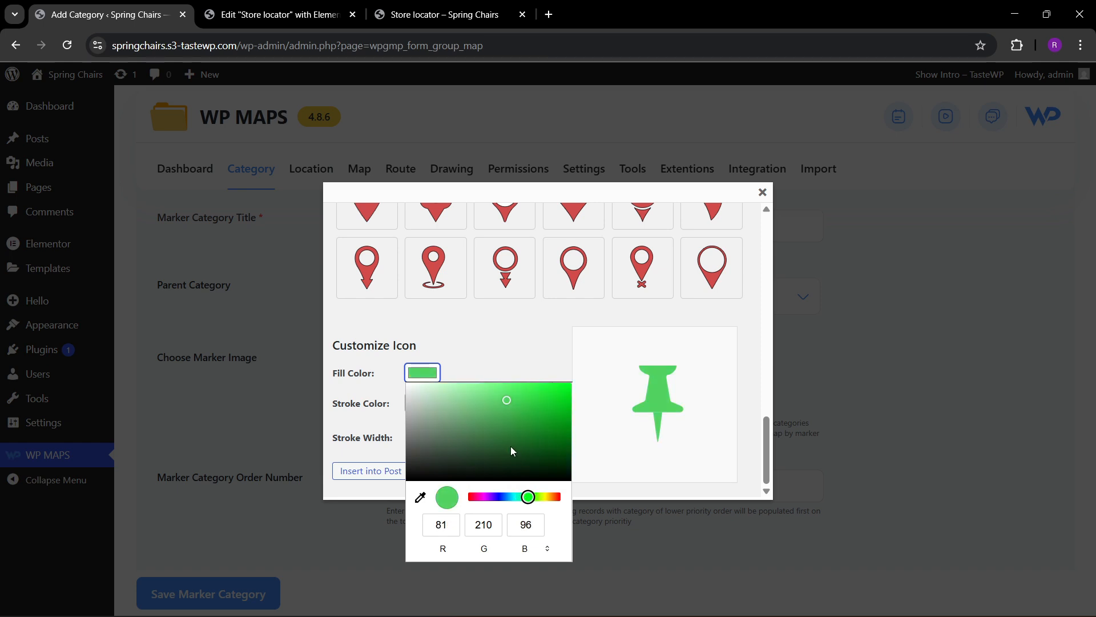
click(567, 407)
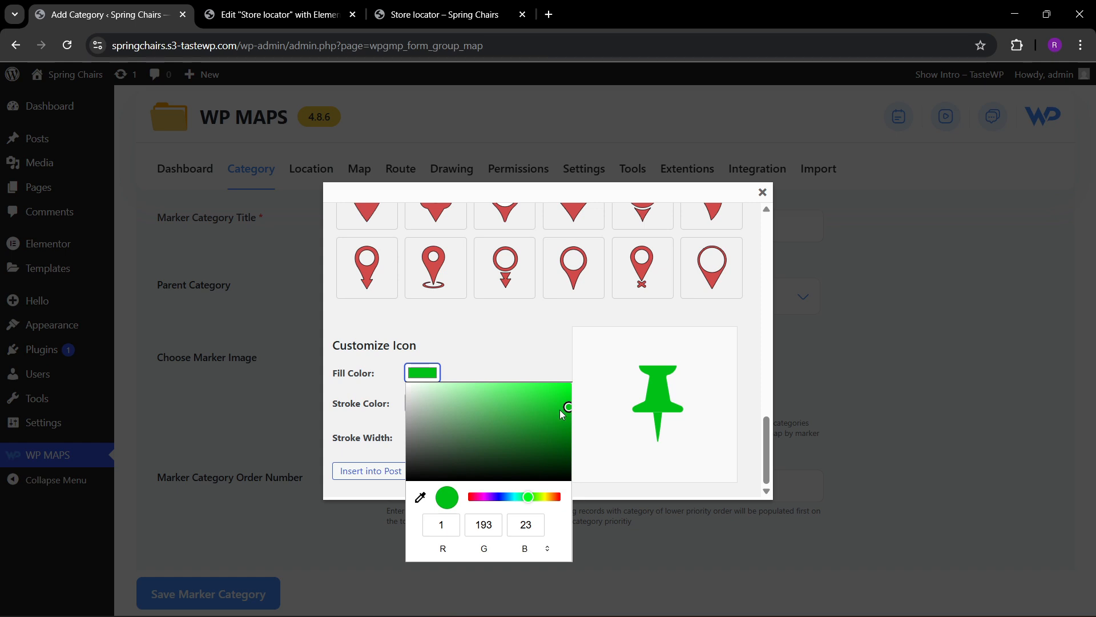
drag(541, 431, 575, 403)
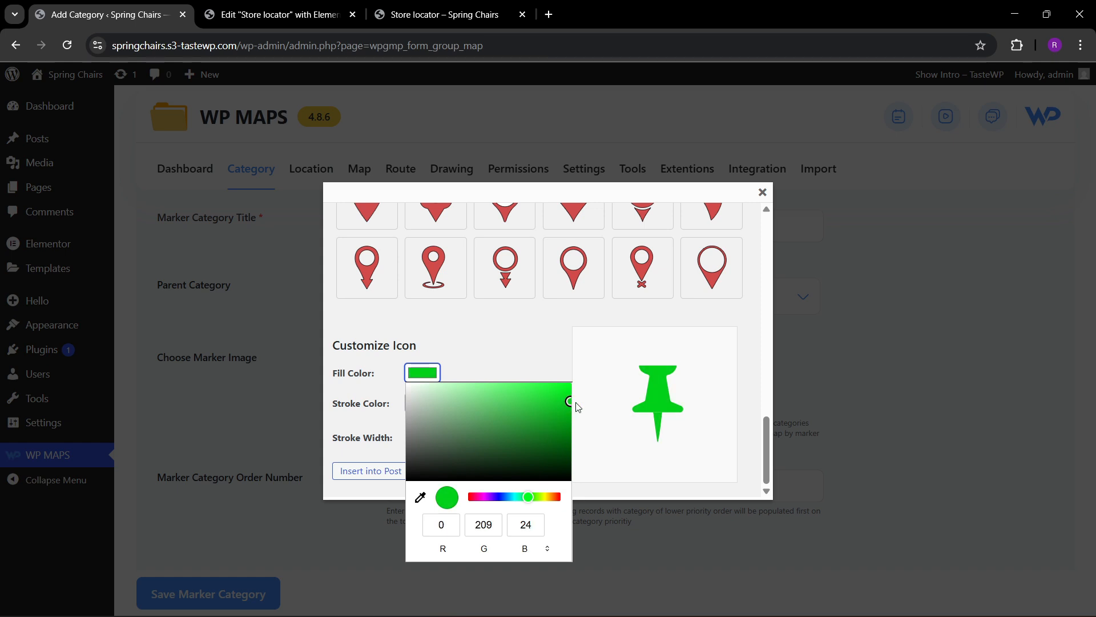
click(518, 329)
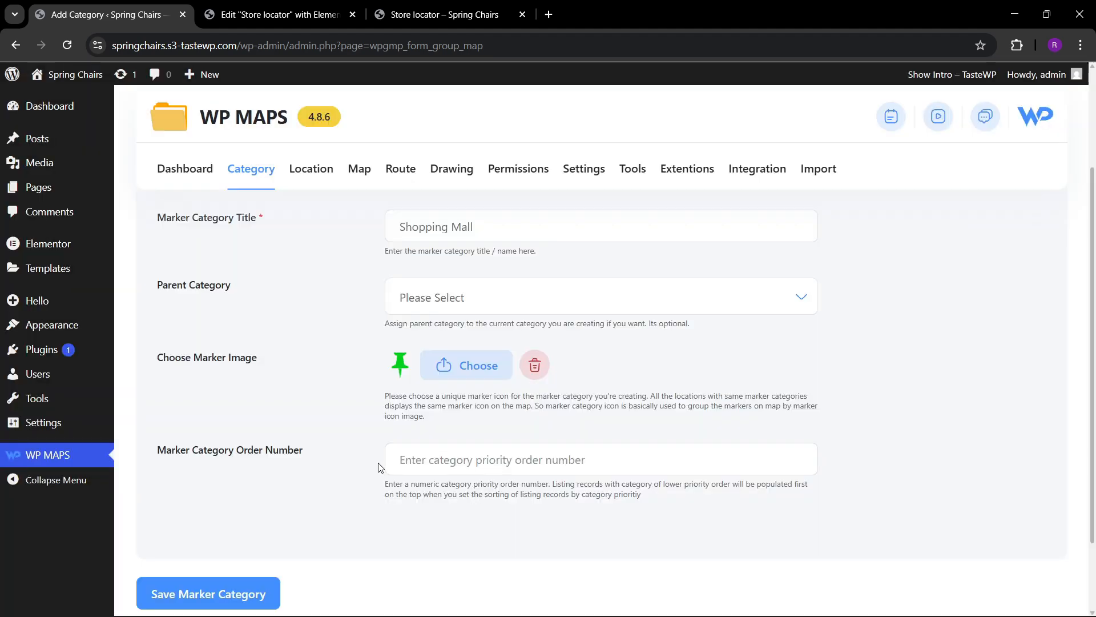
Save the Shopping Mall marker category, leaving its parent category and order number unset.
scroll(299, 403, down, 2)
scroll(344, 337, up, 3)
scroll(257, 392, down, 2)
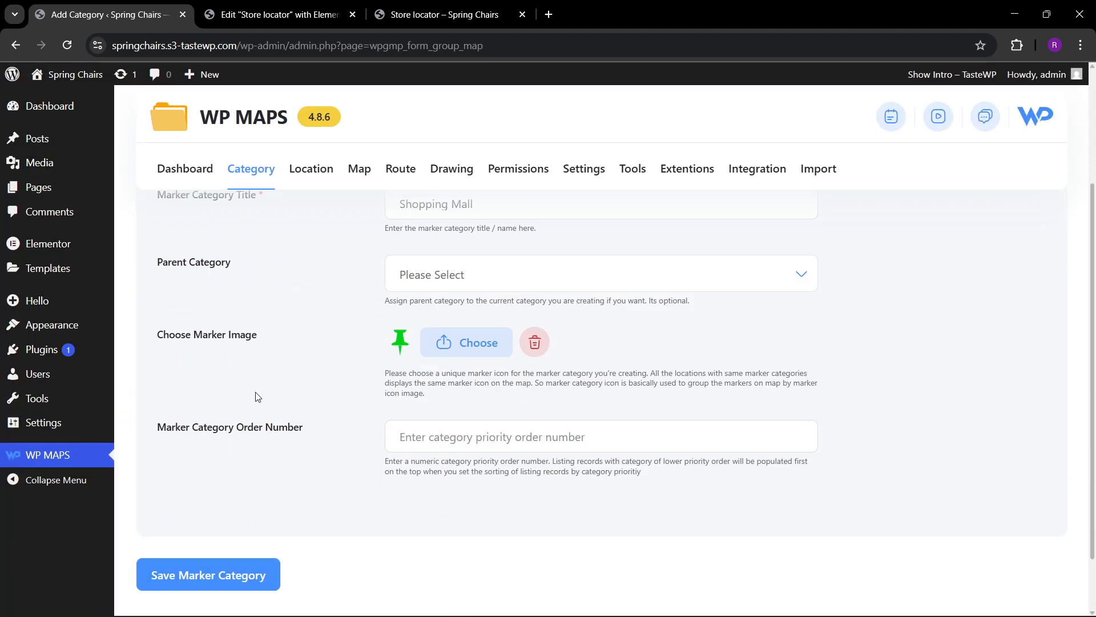
click(241, 567)
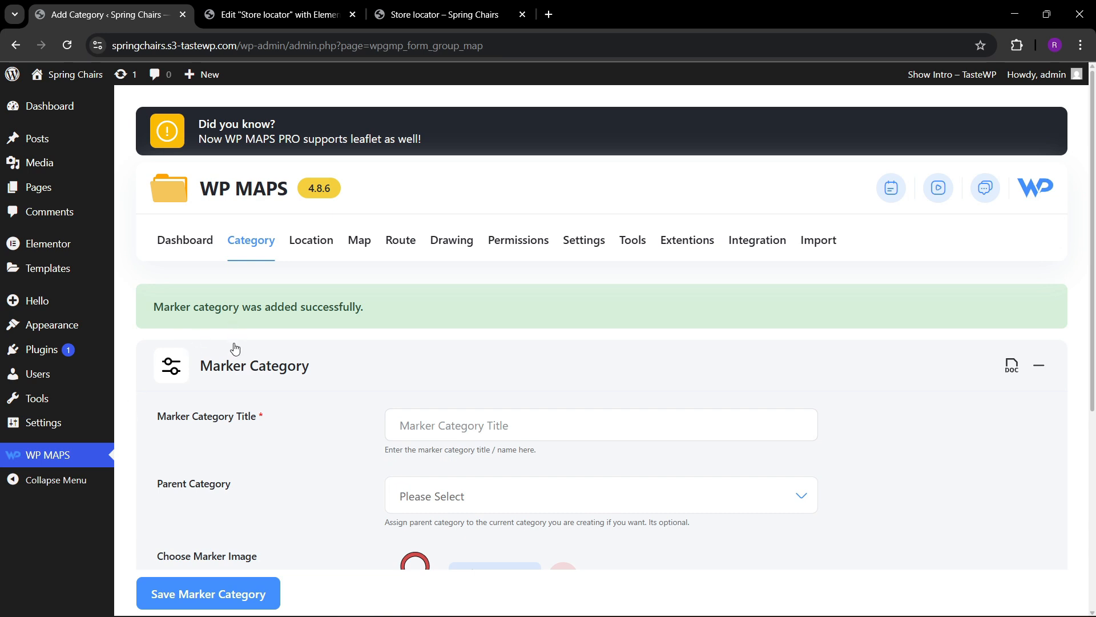
Start a new map location and title it Shopping center one.
mouse_move(309, 243)
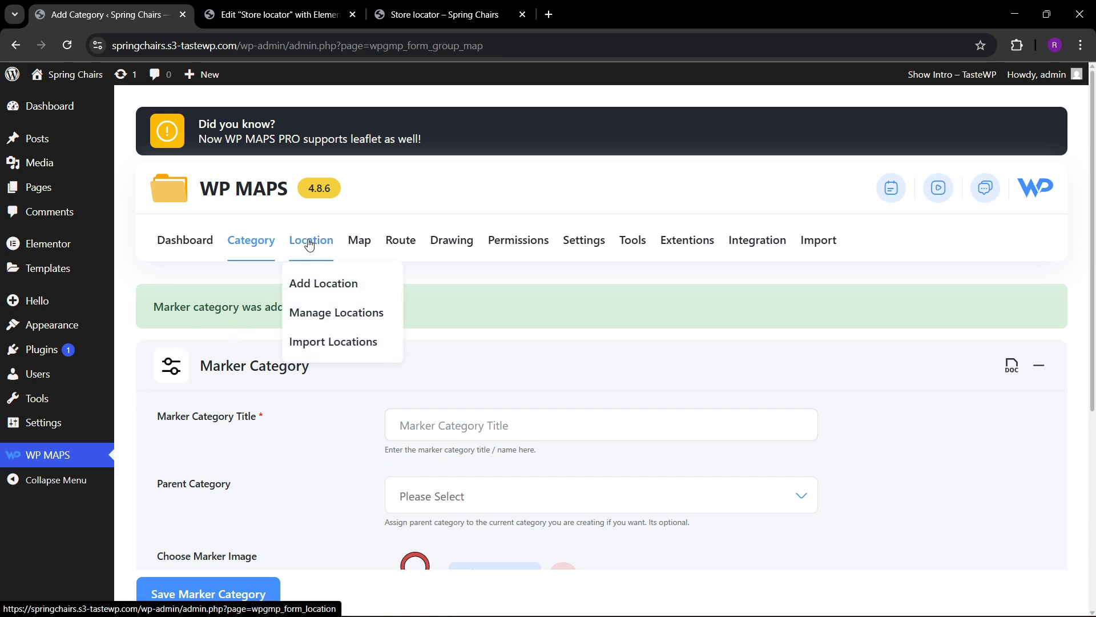
click(303, 283)
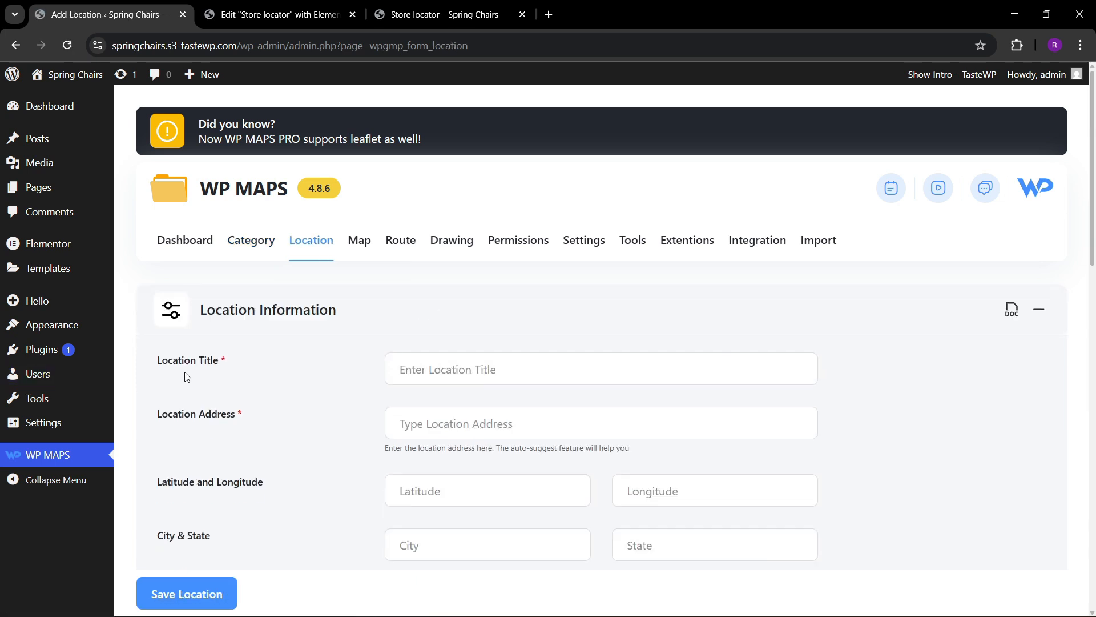
click(425, 369)
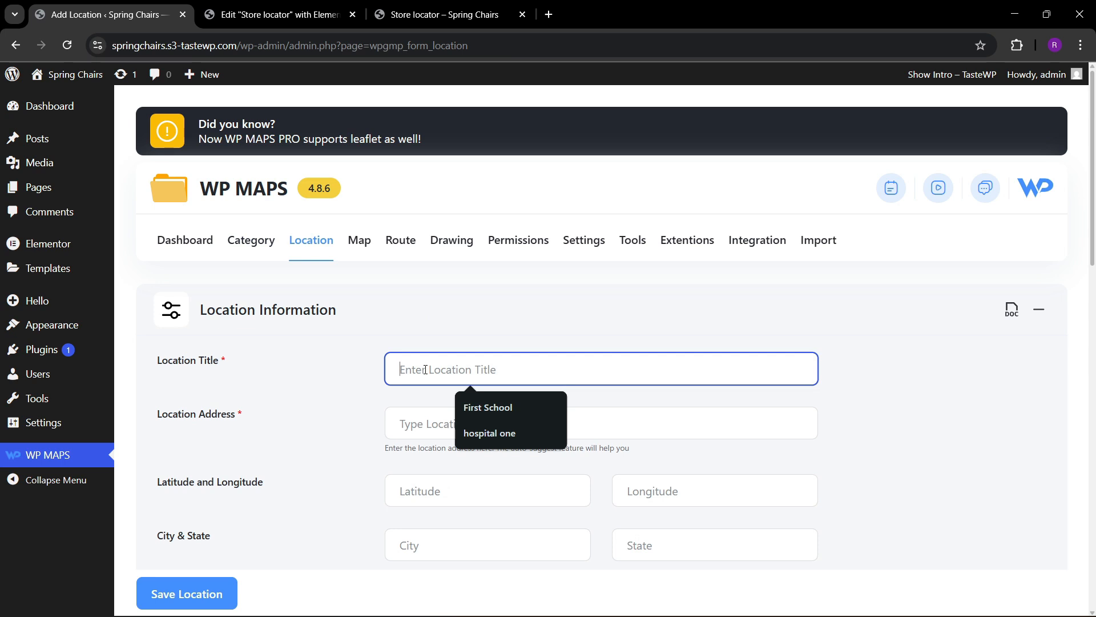
text(Shopping center one)
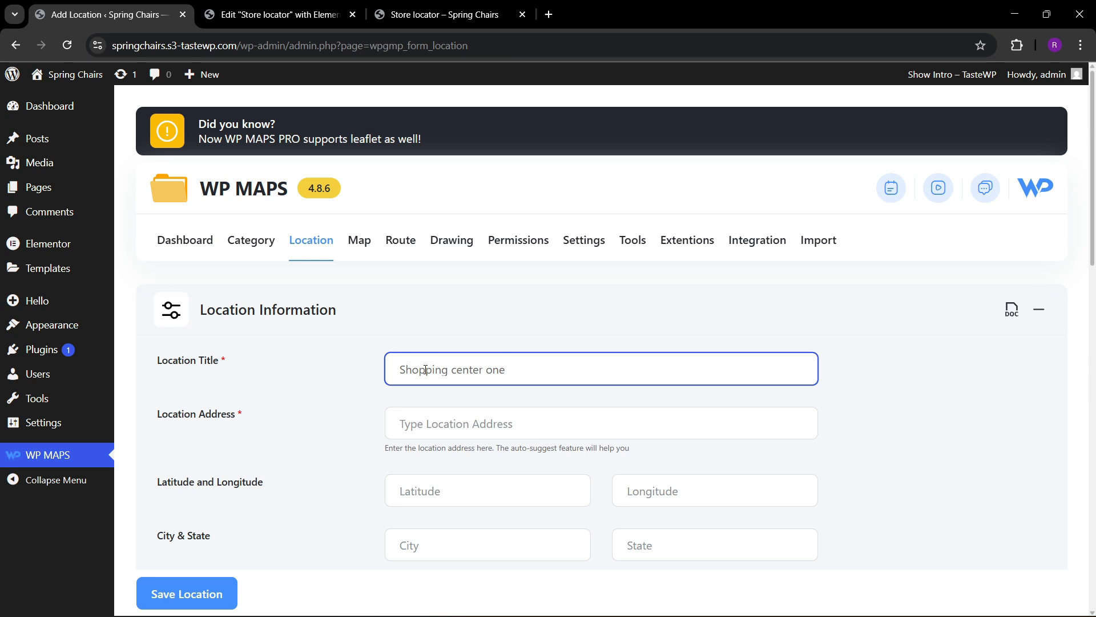
Look up "shopping" in the location address and choose the suggested result in Luleå, Sweden.
click(451, 352)
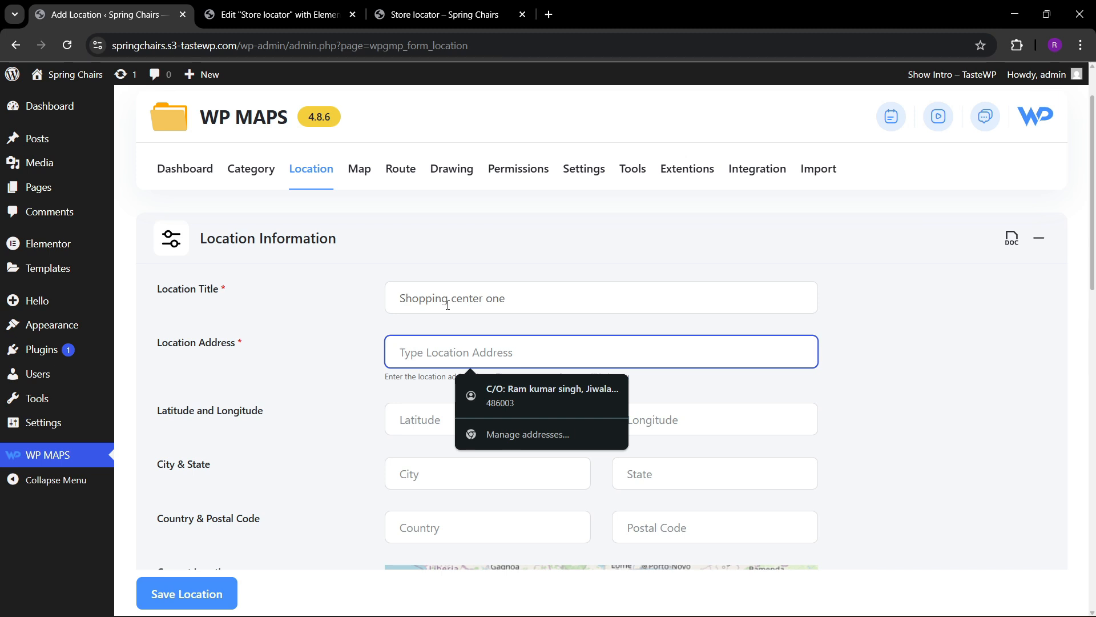
text(shop)
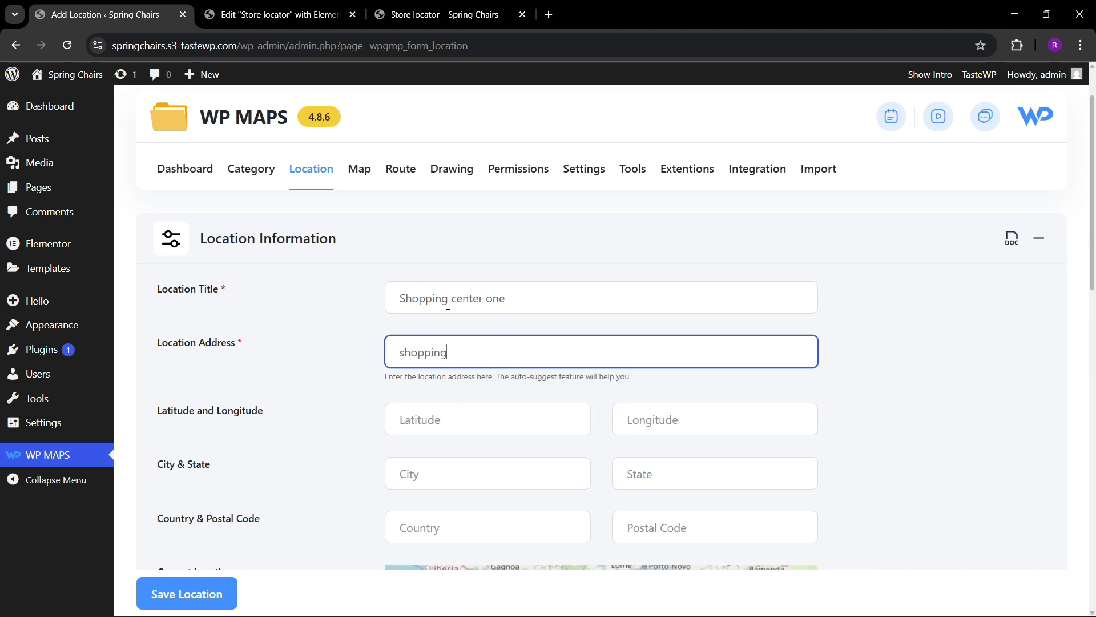
text(ping)
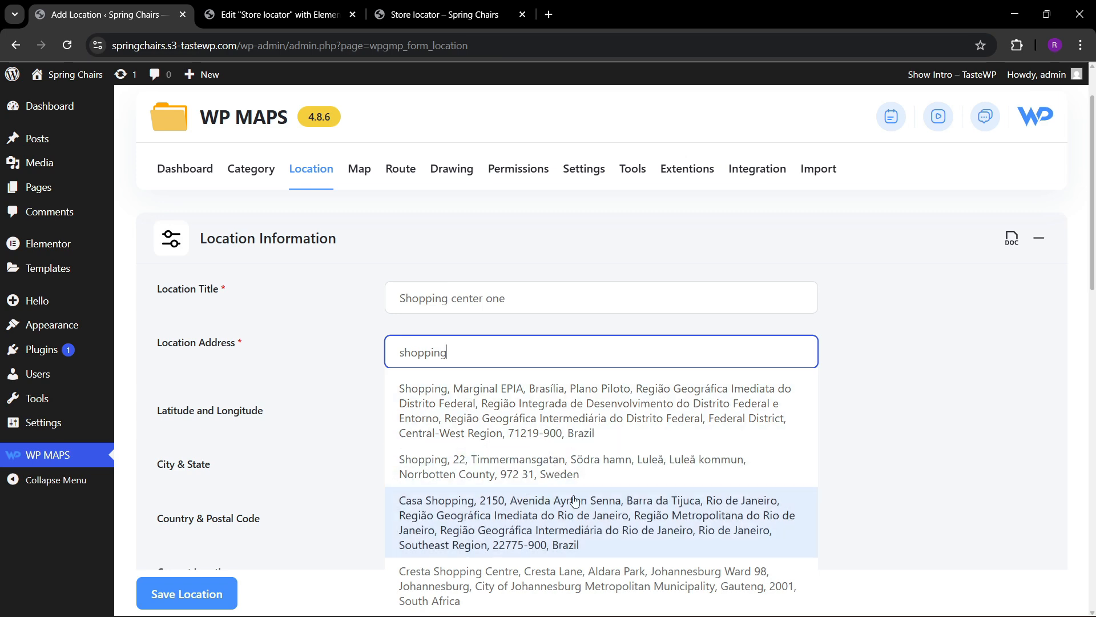
scroll(500, 537, down, 3)
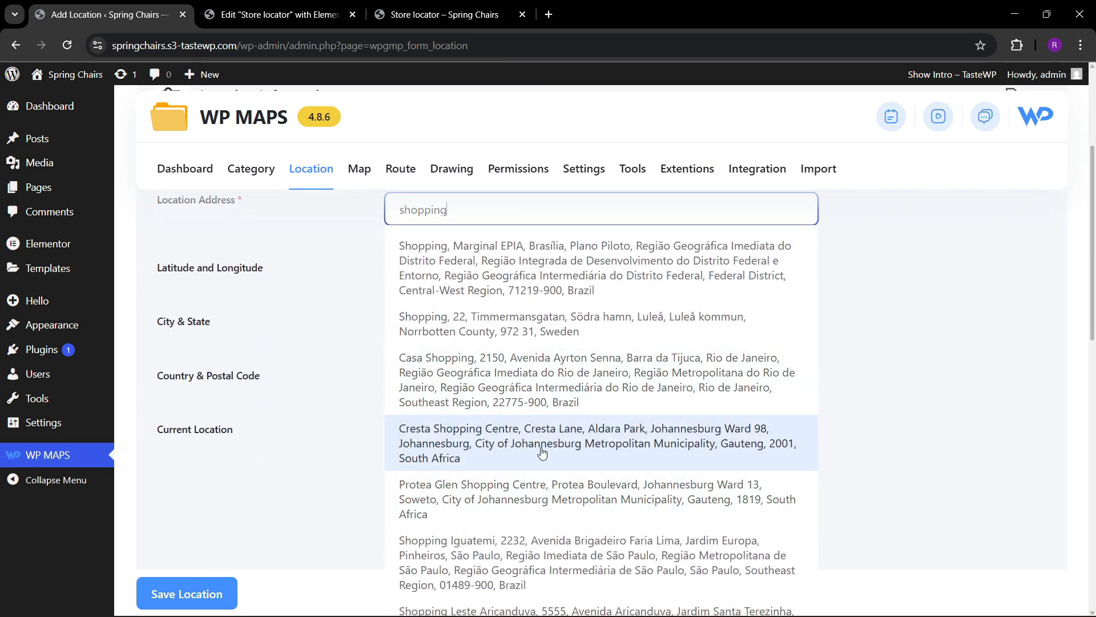
scroll(512, 453, up, 1)
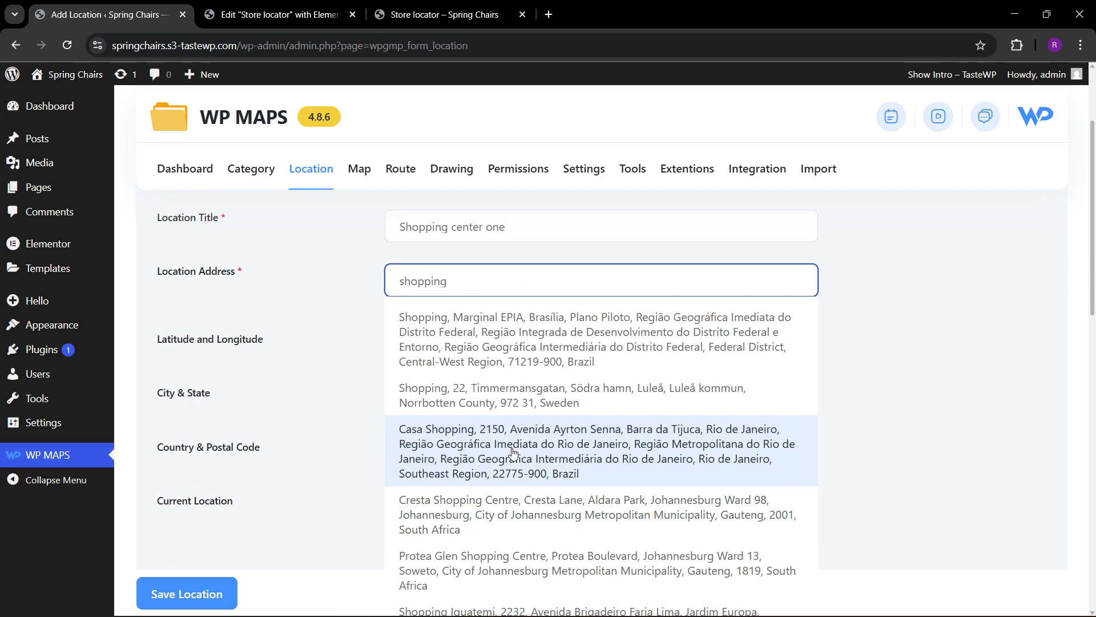
click(505, 403)
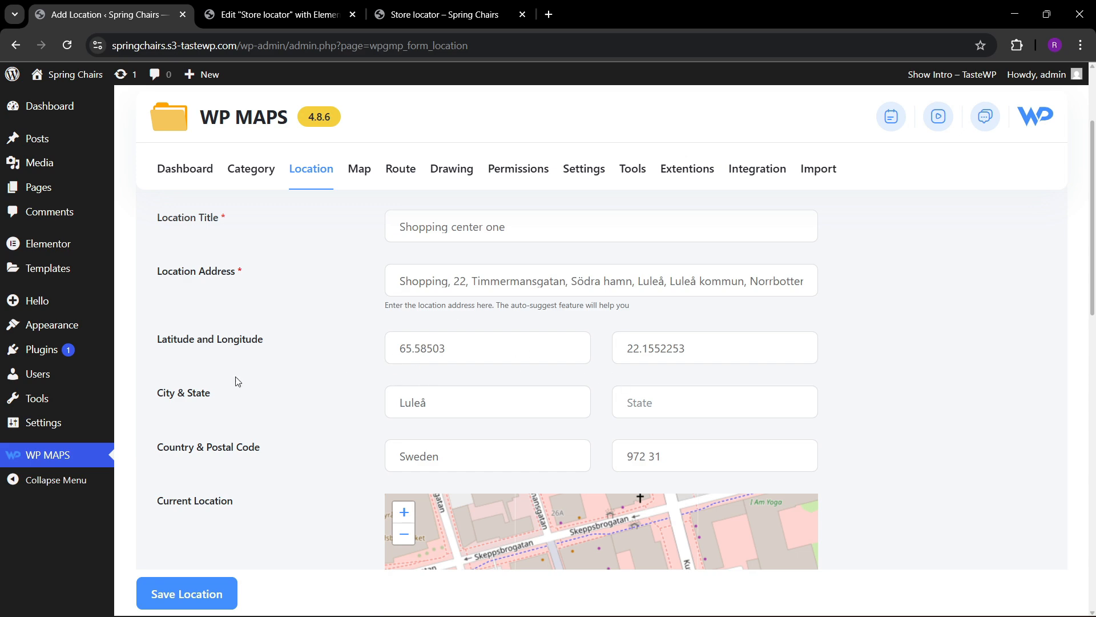
Apply the Shopping Mall marker category to the location and save it, leaving the infowindow settings at their defaults.
scroll(257, 421, down, 4)
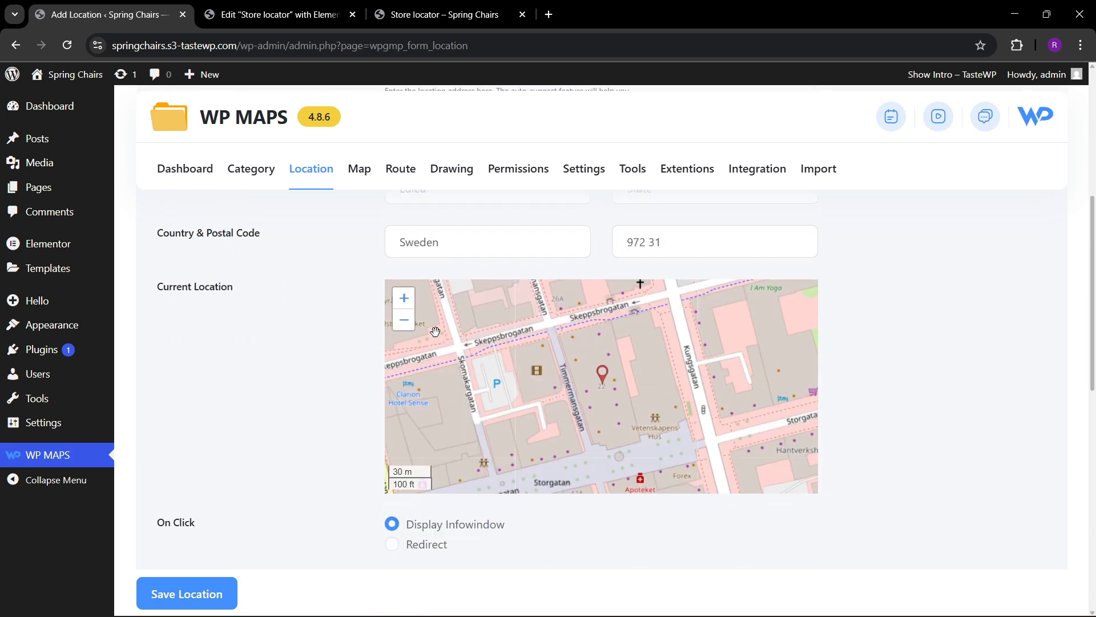
scroll(258, 350, down, 4)
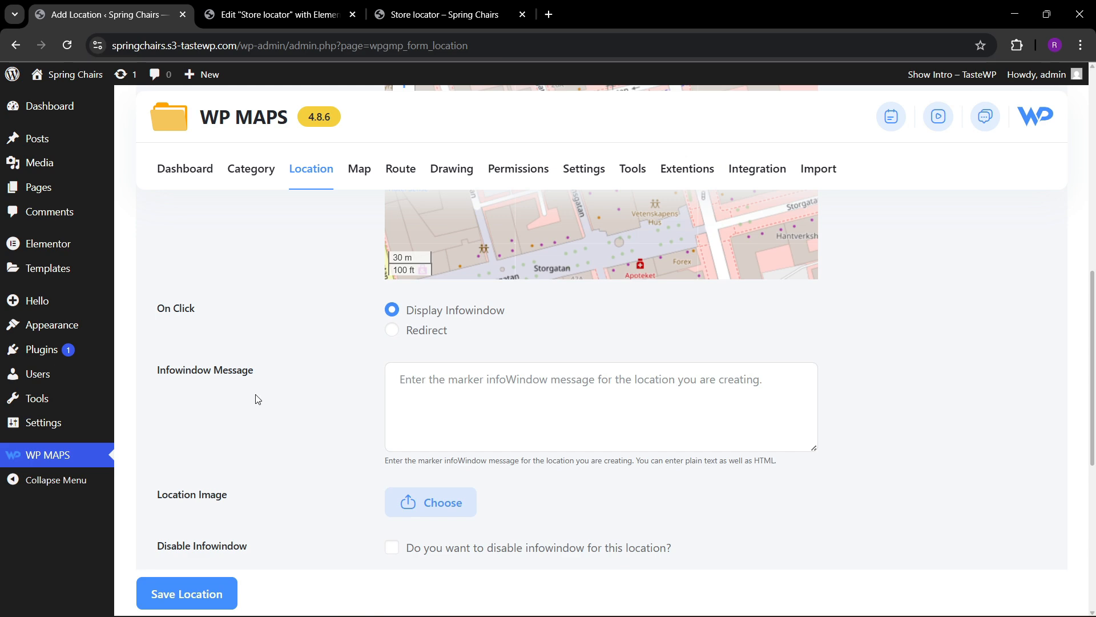
scroll(258, 399, down, 6)
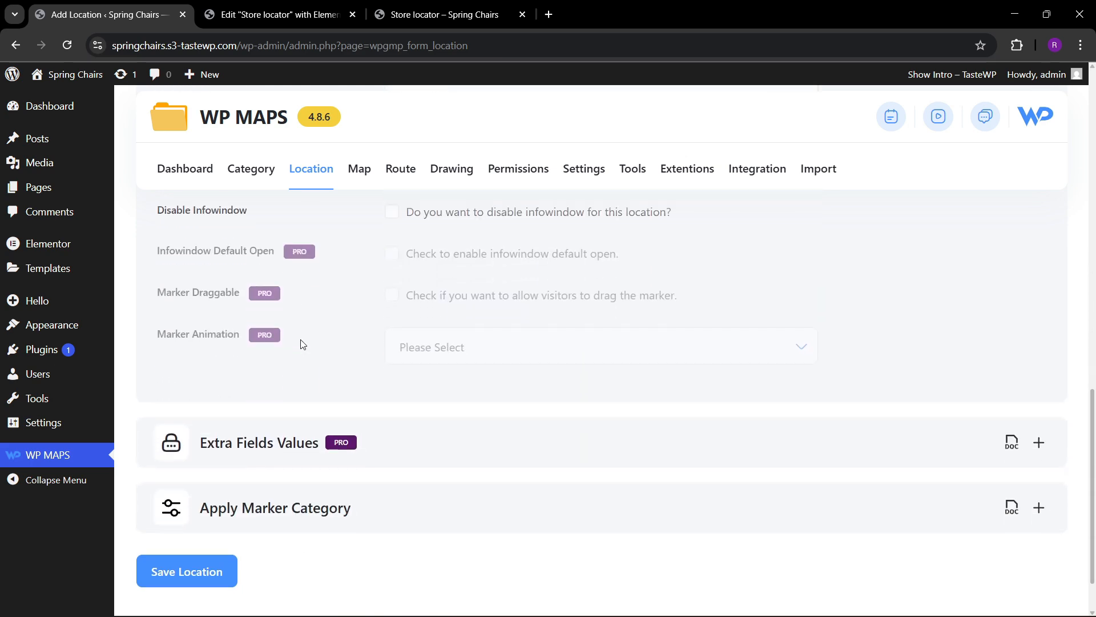
scroll(301, 343, down, 2)
click(332, 448)
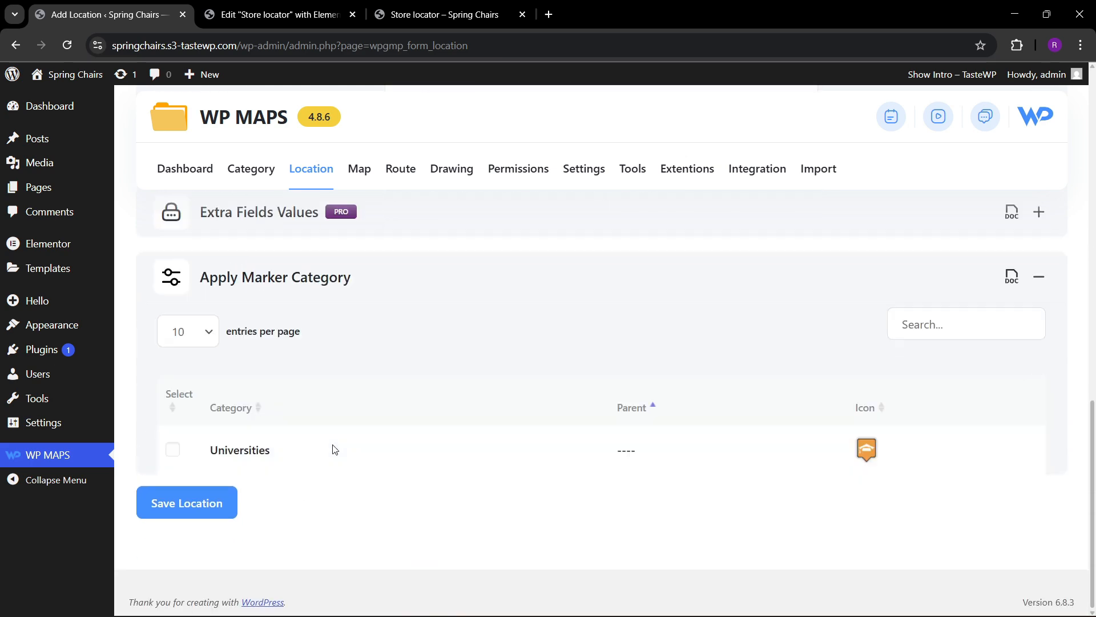
scroll(343, 434, down, 2)
scroll(226, 307, up, 2)
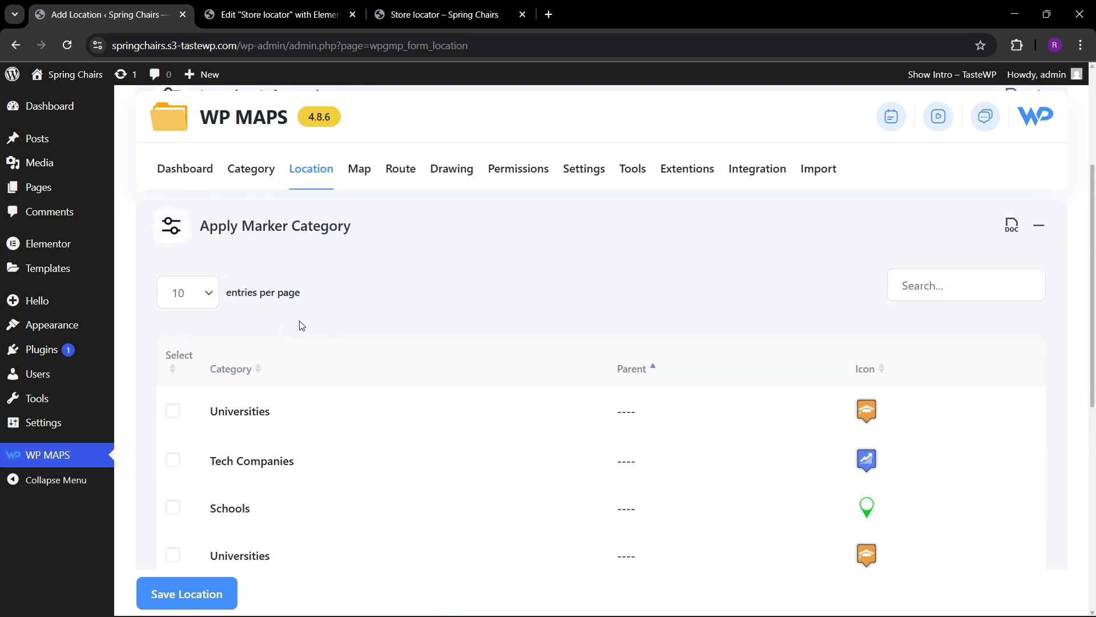
scroll(318, 321, down, 5)
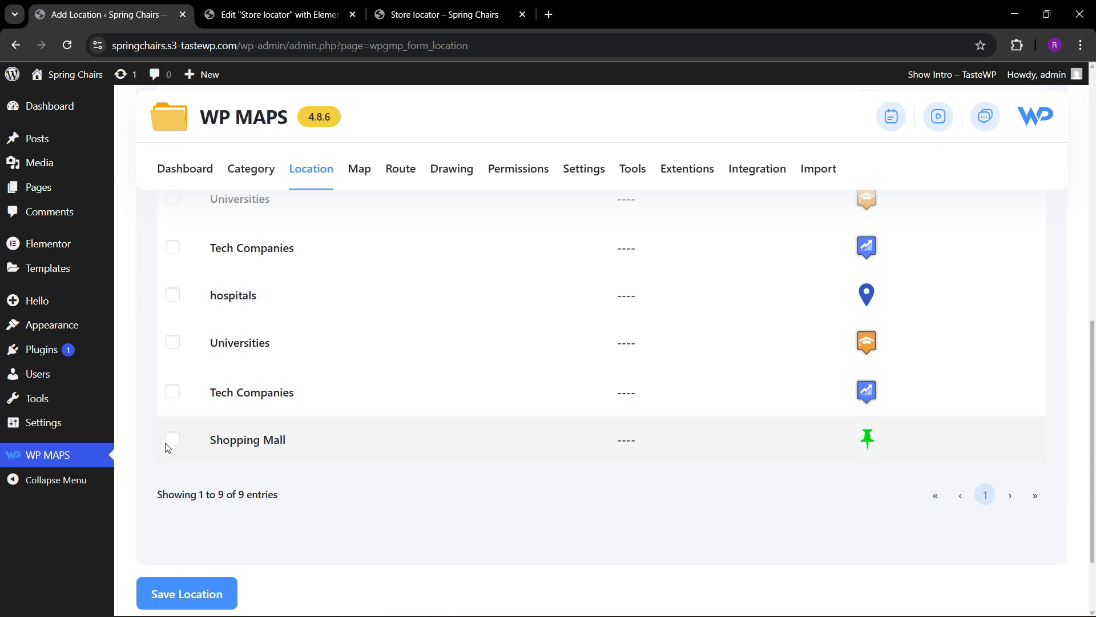
click(172, 449)
click(233, 588)
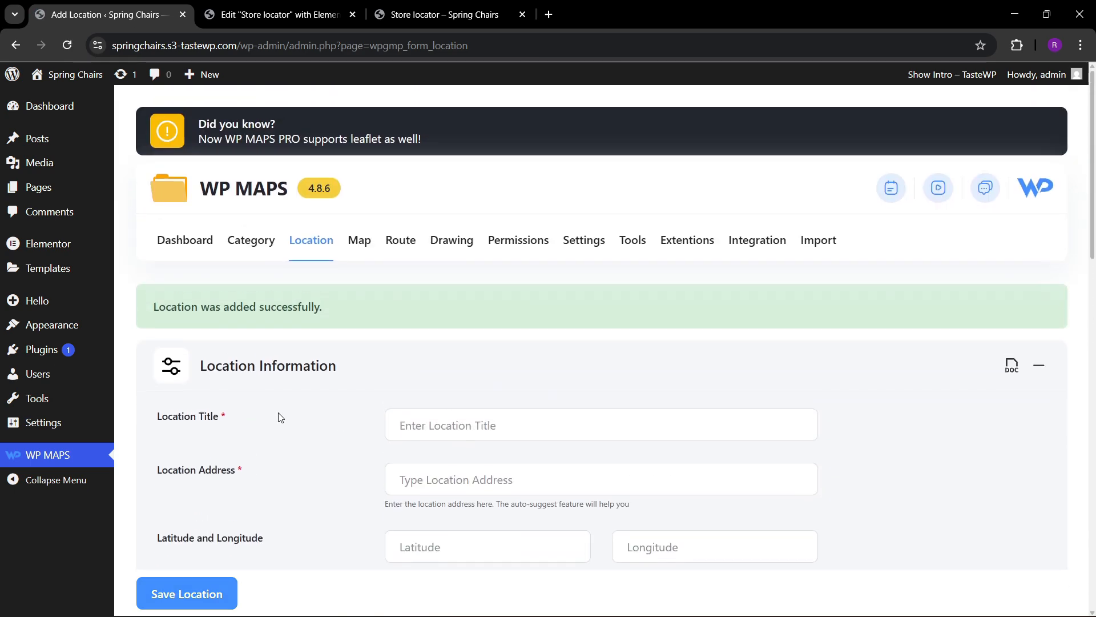
Open the All In One Listing map for editing from the list of maps.
mouse_move(358, 256)
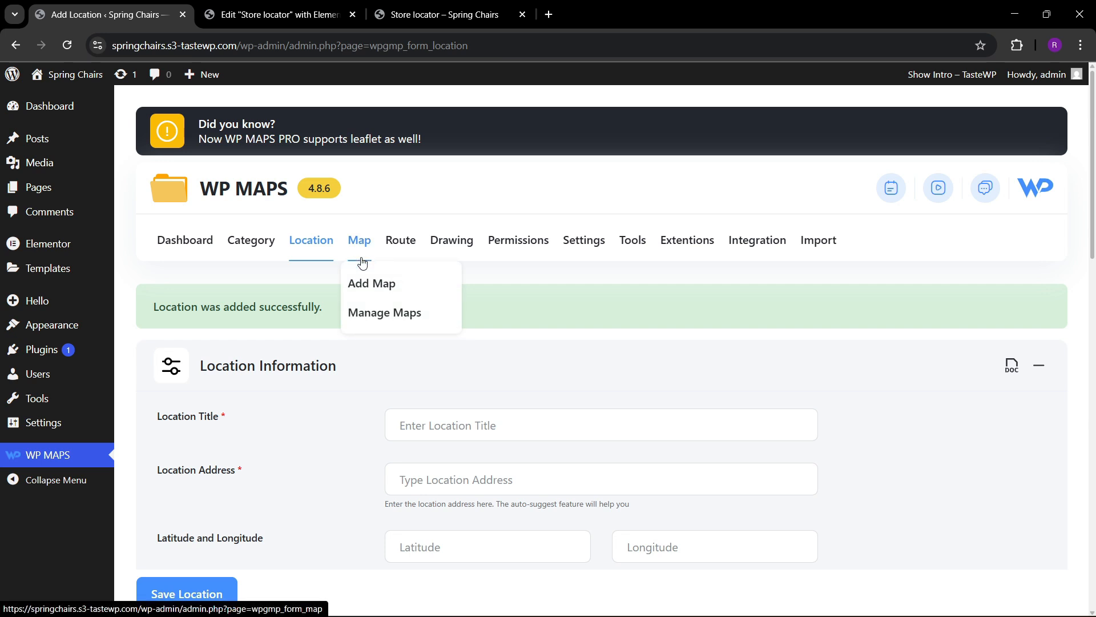
click(368, 313)
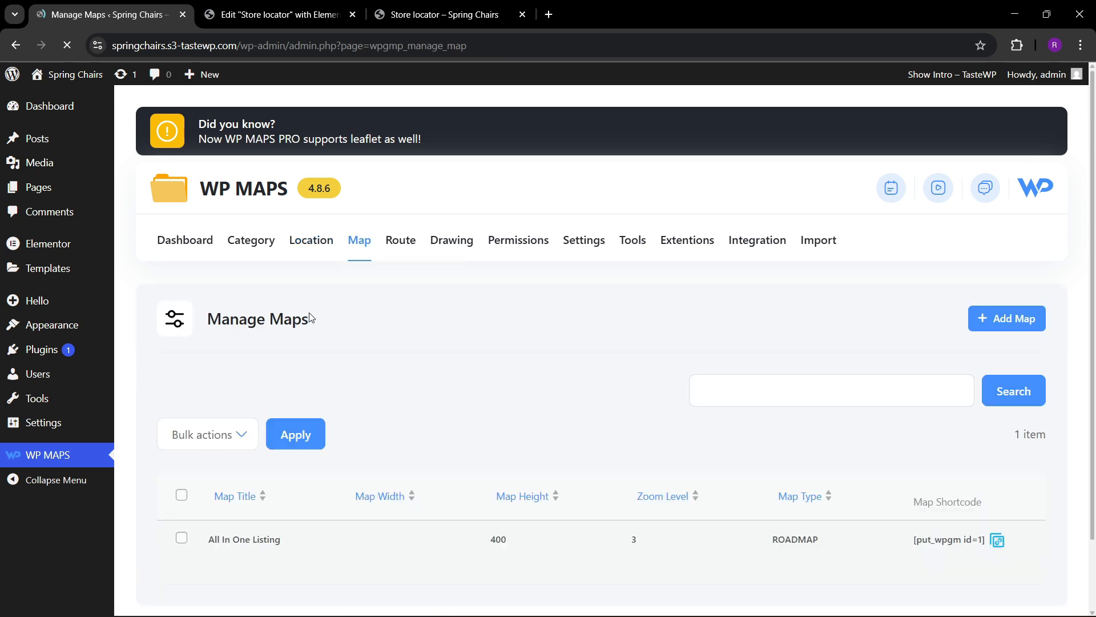
scroll(190, 401, down, 1)
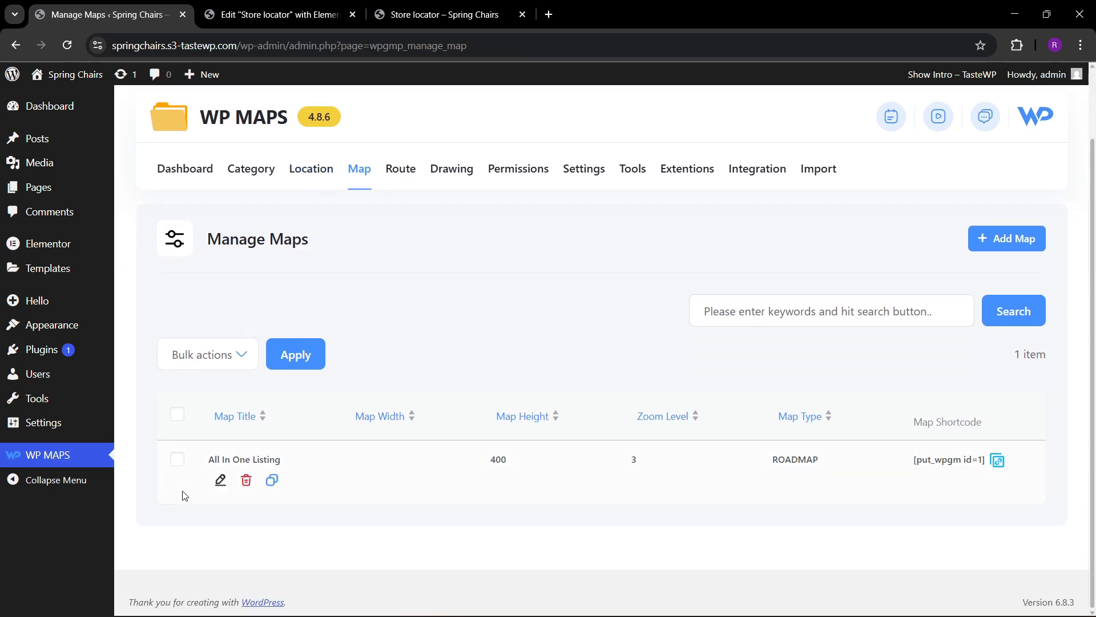
click(221, 483)
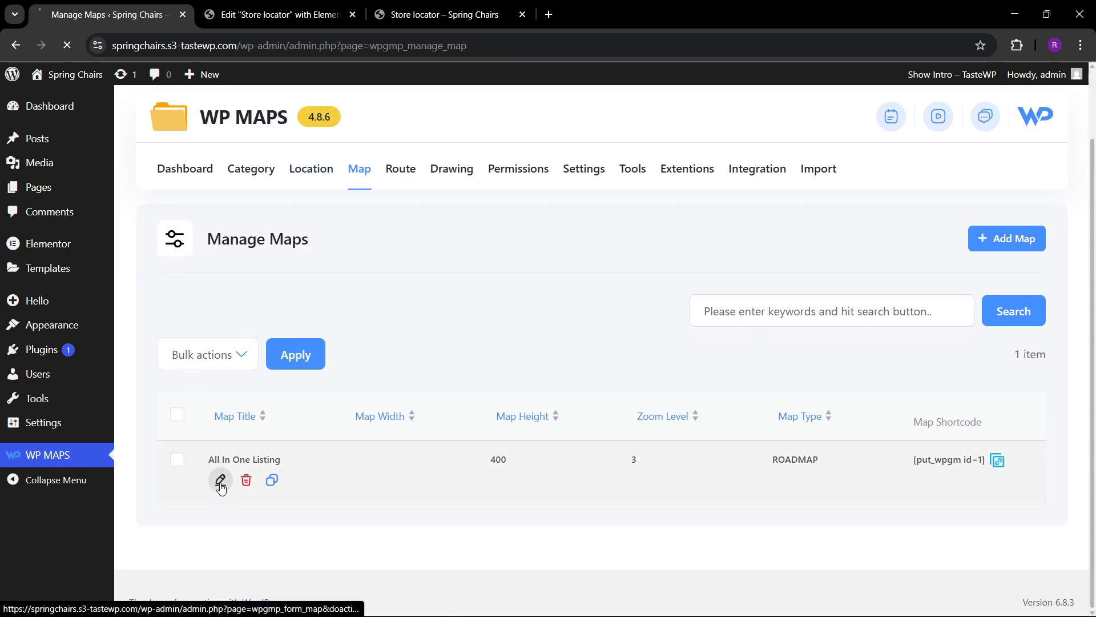
Assign the Shopping center one location to the map.
scroll(285, 393, down, 1)
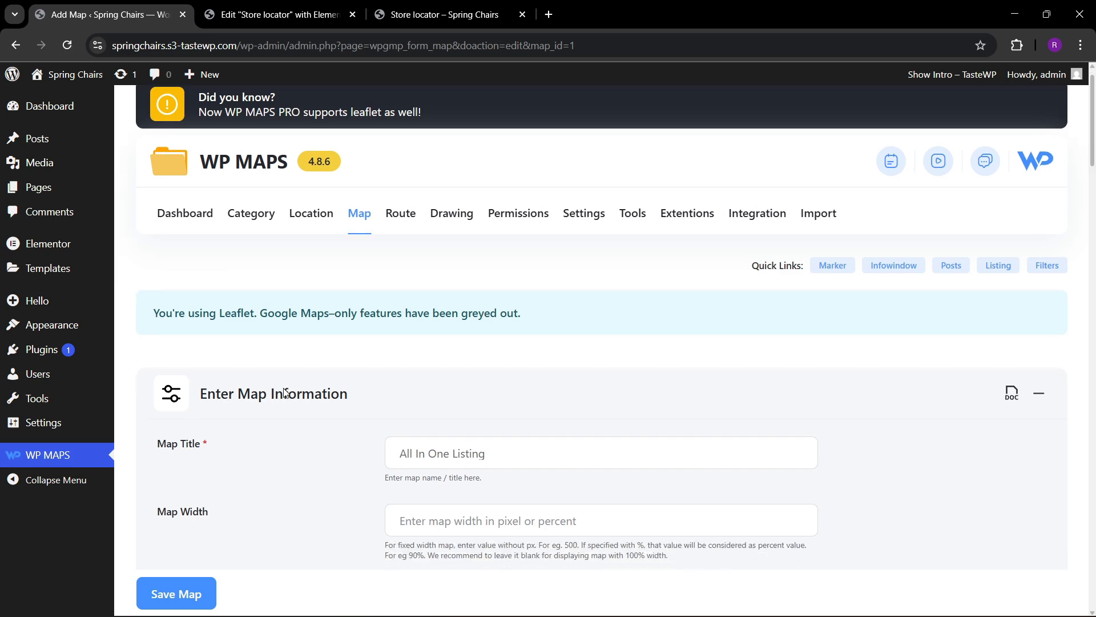
scroll(285, 393, down, 5)
scroll(281, 394, down, 10)
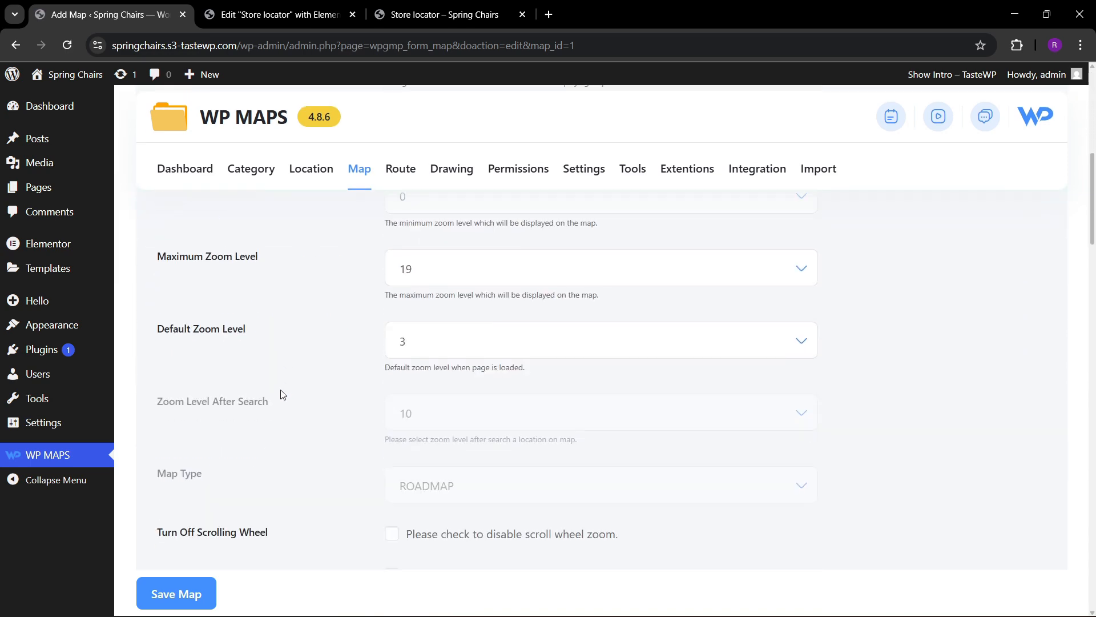
scroll(281, 394, down, 4)
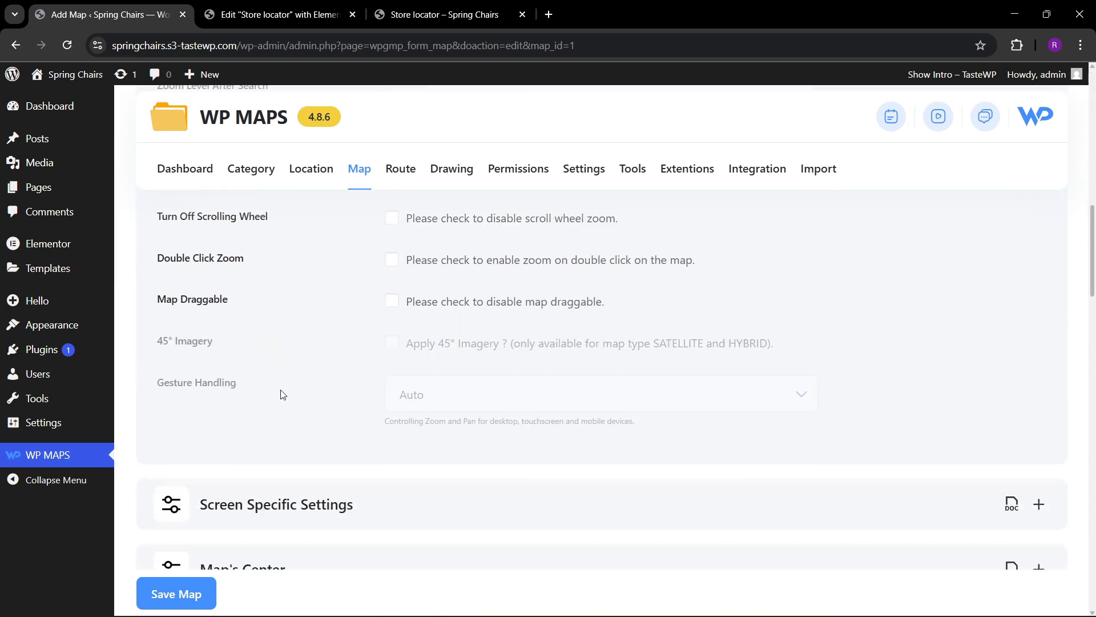
scroll(286, 417, down, 1)
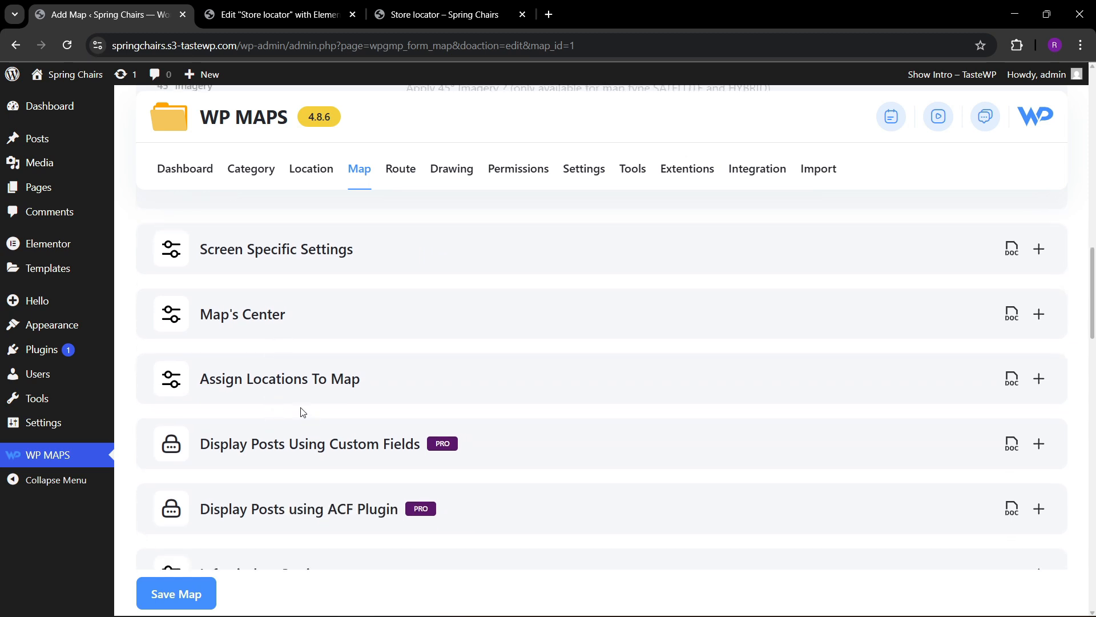
click(323, 383)
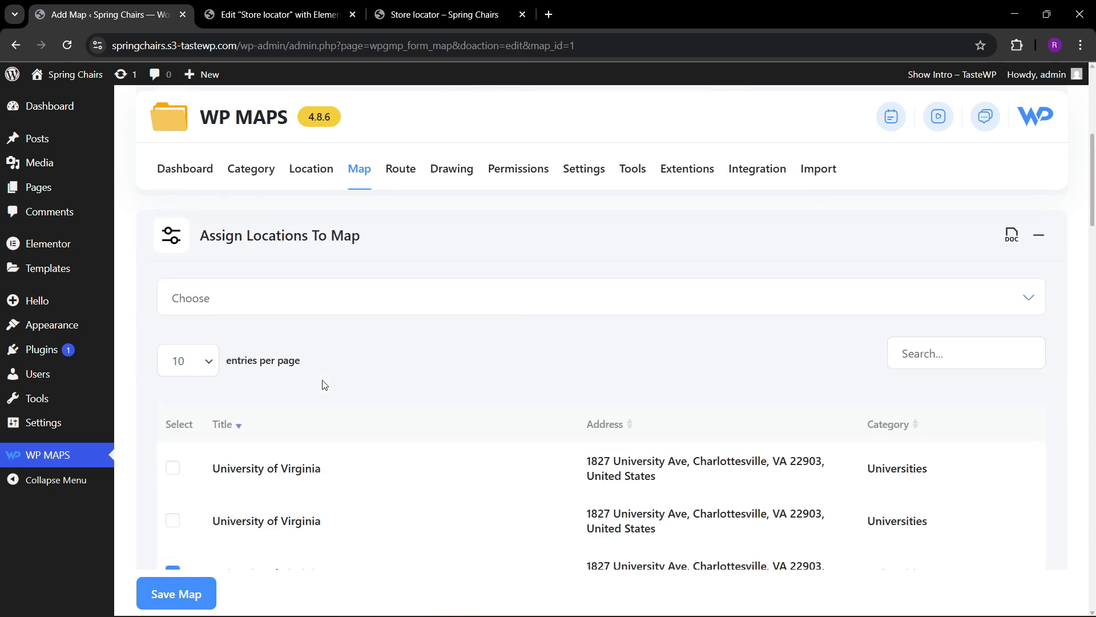
scroll(323, 384, down, 3)
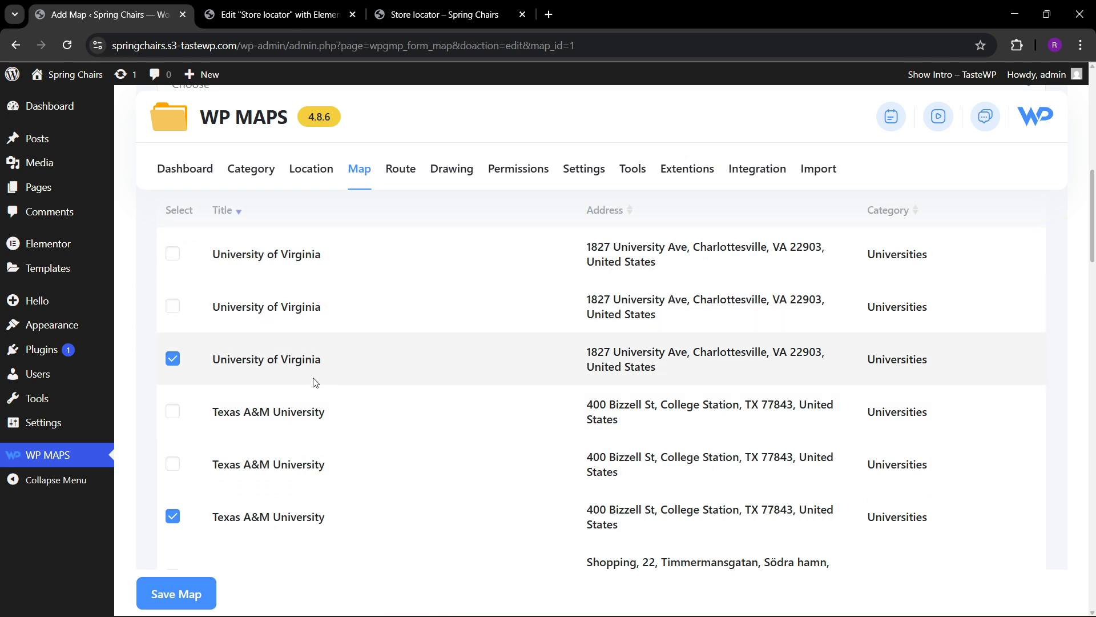
scroll(288, 379, down, 2)
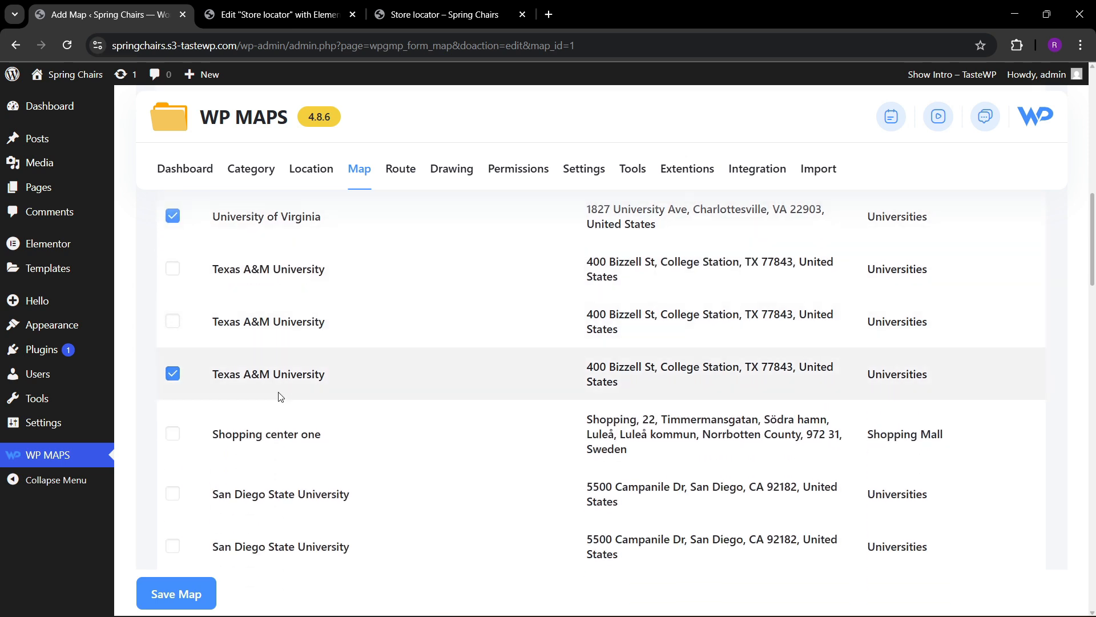
scroll(280, 396, down, 2)
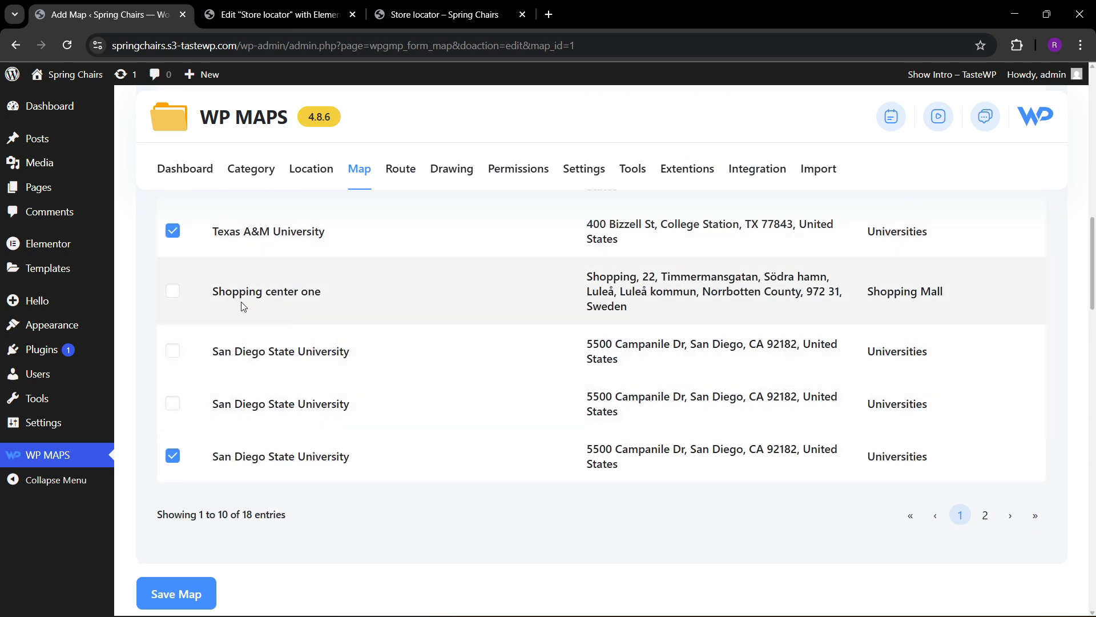
click(173, 292)
Review the locations selected for the map and save the map.
scroll(276, 362, up, 2)
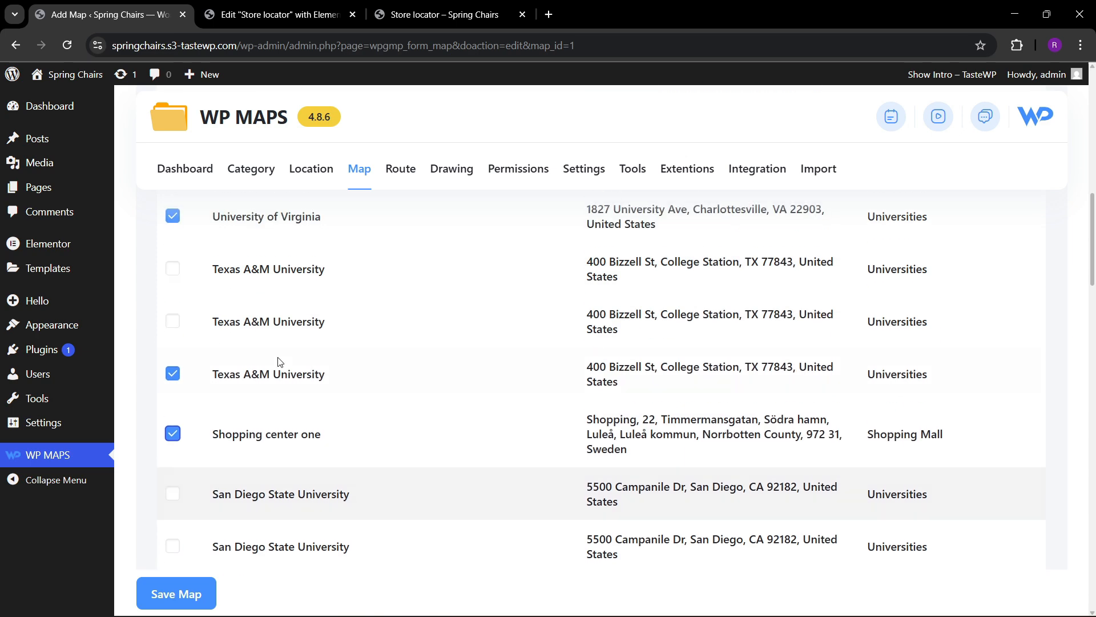
scroll(231, 393, down, 1)
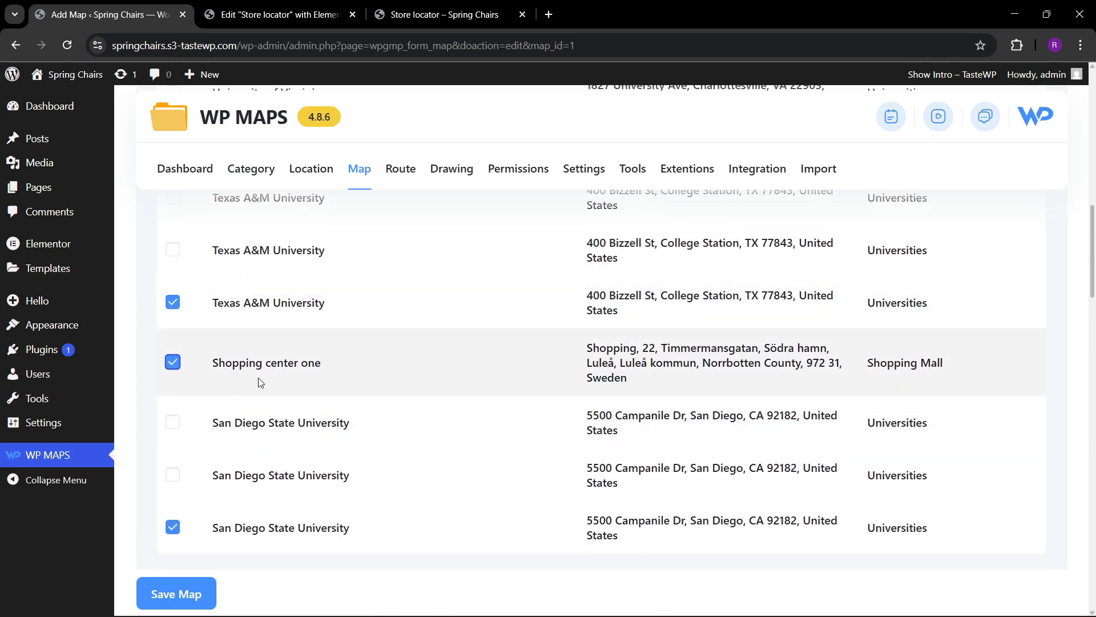
scroll(258, 378, down, 2)
click(200, 594)
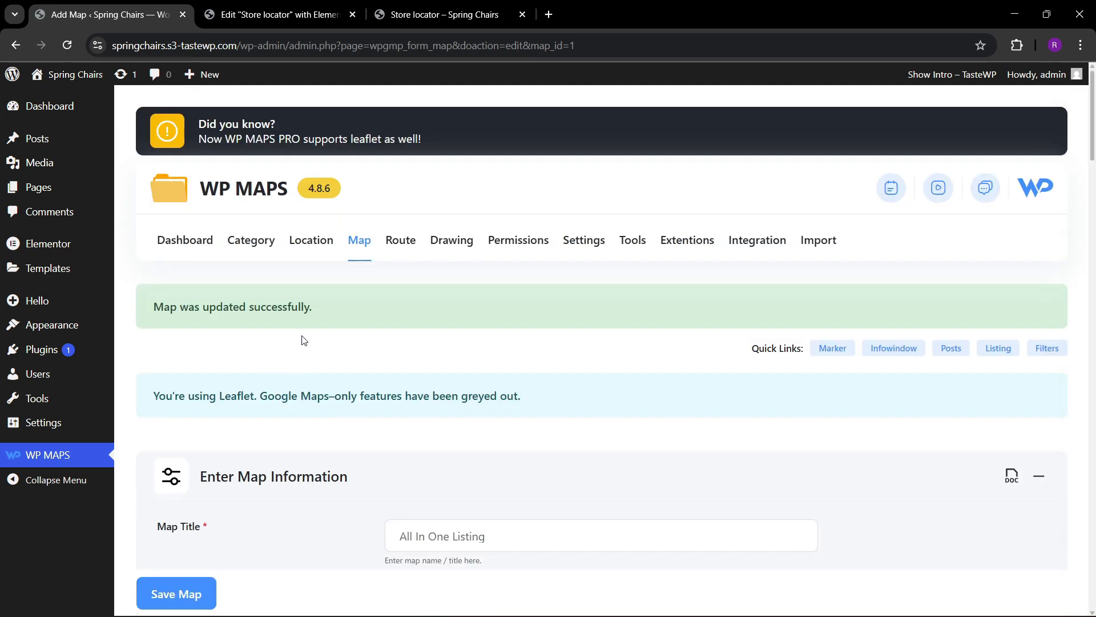
Reload the live Store locator page and inspect the markers across the map in full screen.
click(439, 14)
click(325, 45)
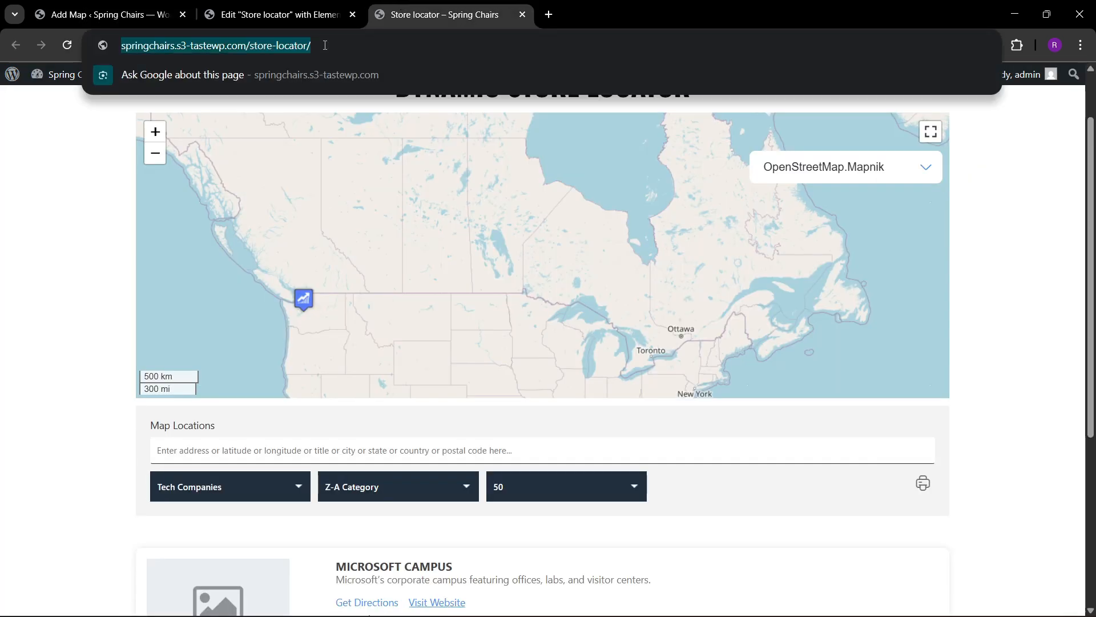
key(Return)
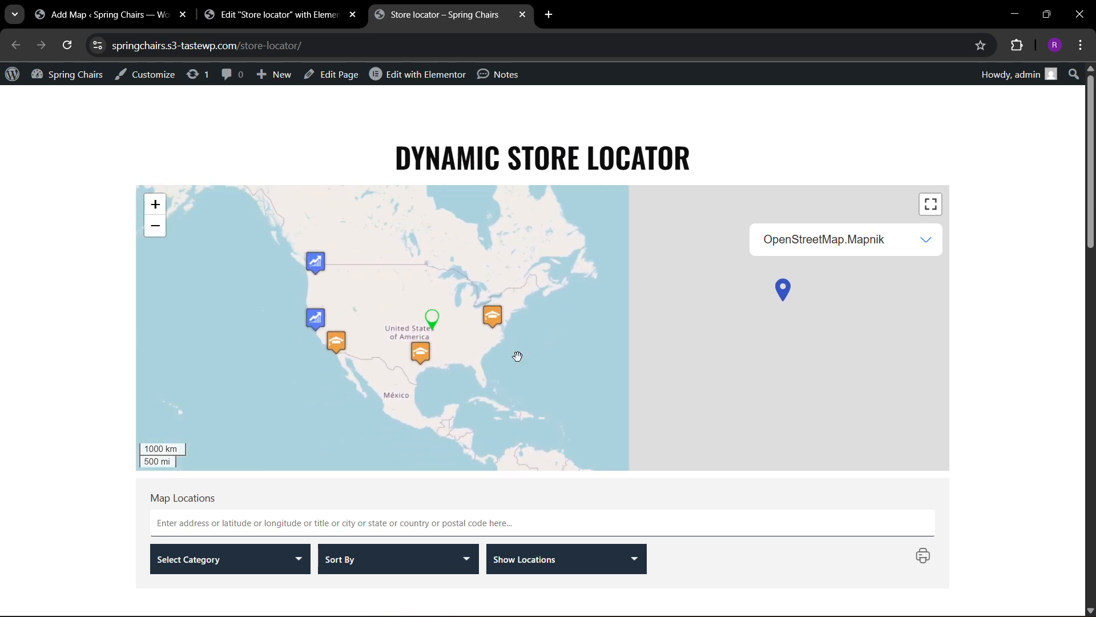
drag(475, 350, 644, 340)
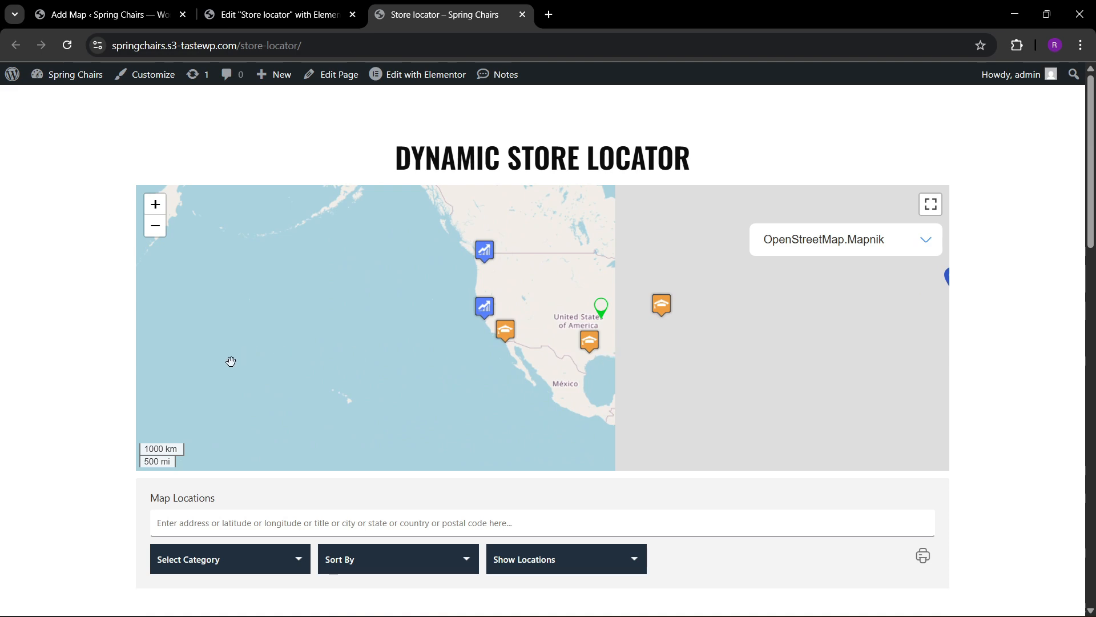
click(931, 204)
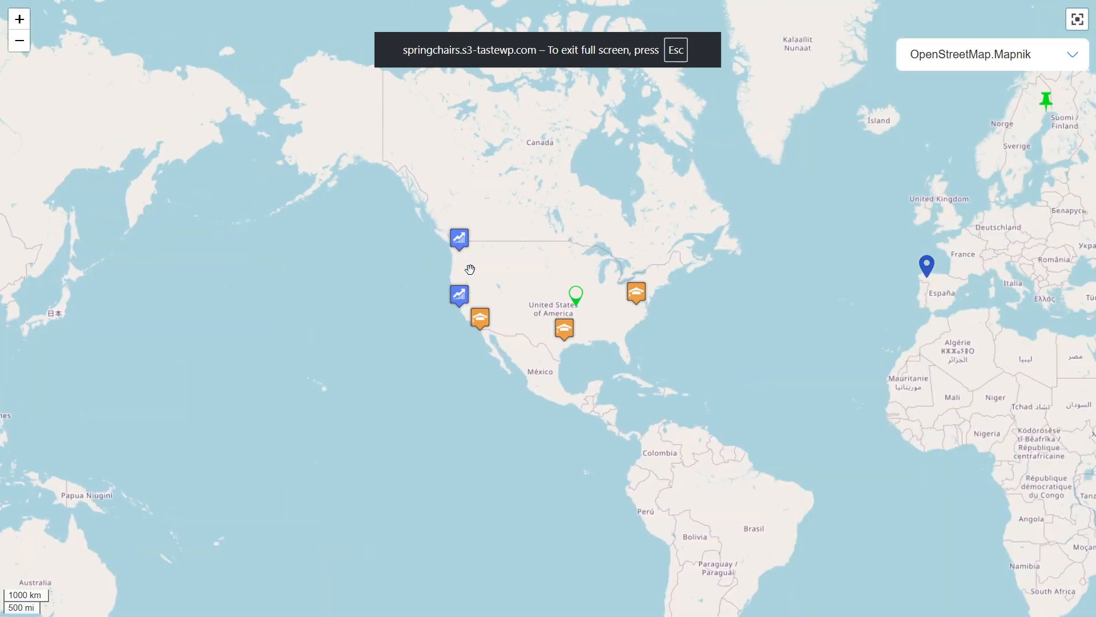
drag(721, 287, 663, 300)
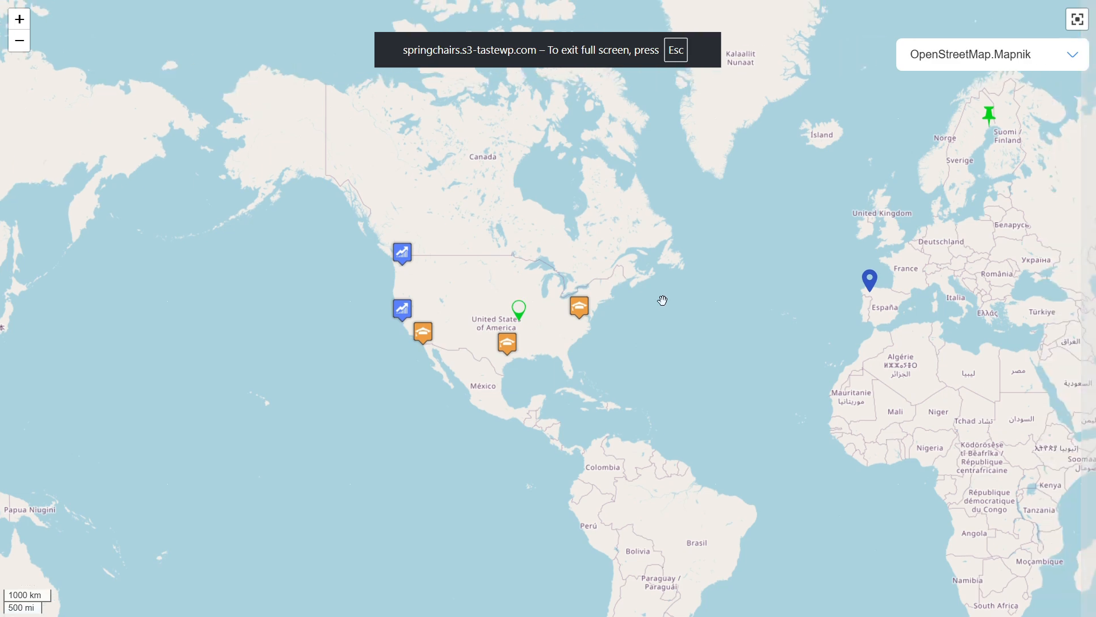
click(1077, 20)
Filter the store locator listing by the Shopping Mall category.
scroll(54, 308, down, 7)
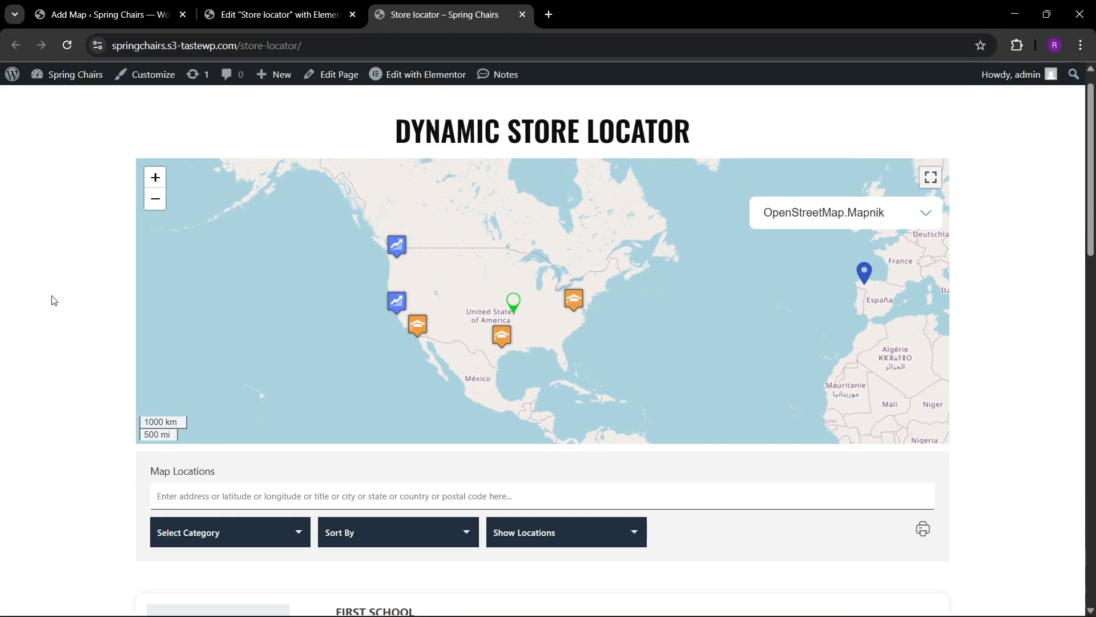
scroll(53, 315, up, 3)
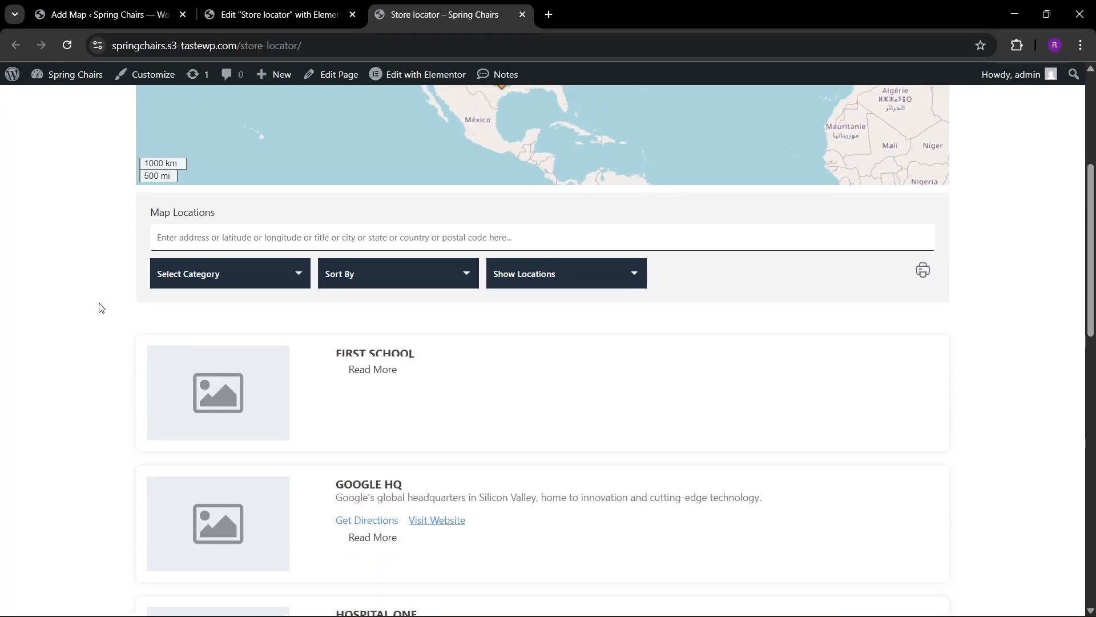
click(219, 280)
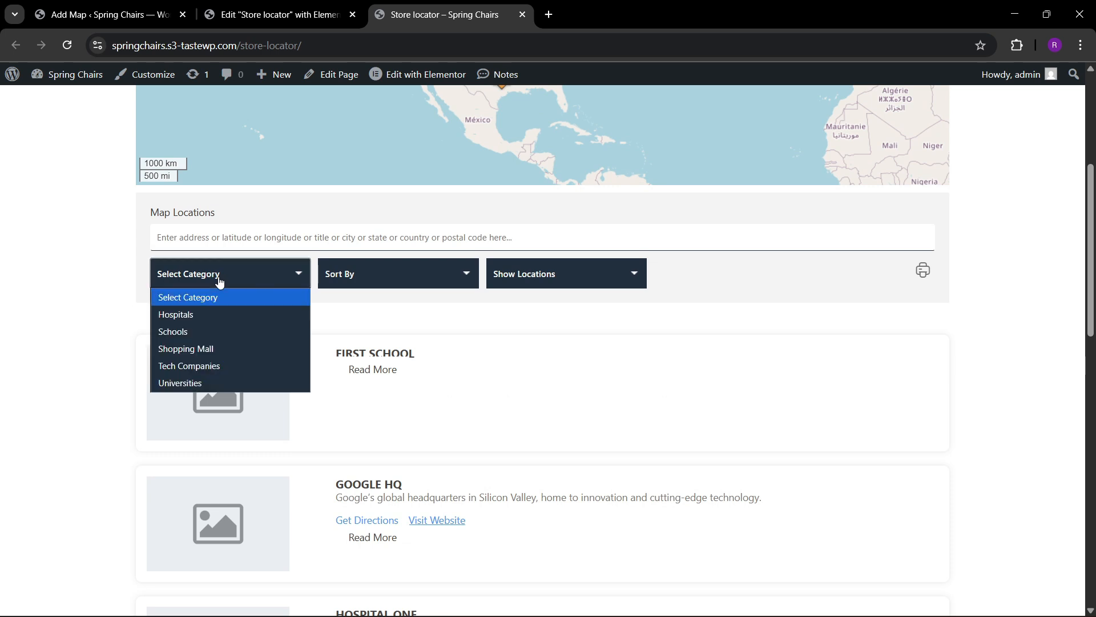
click(190, 352)
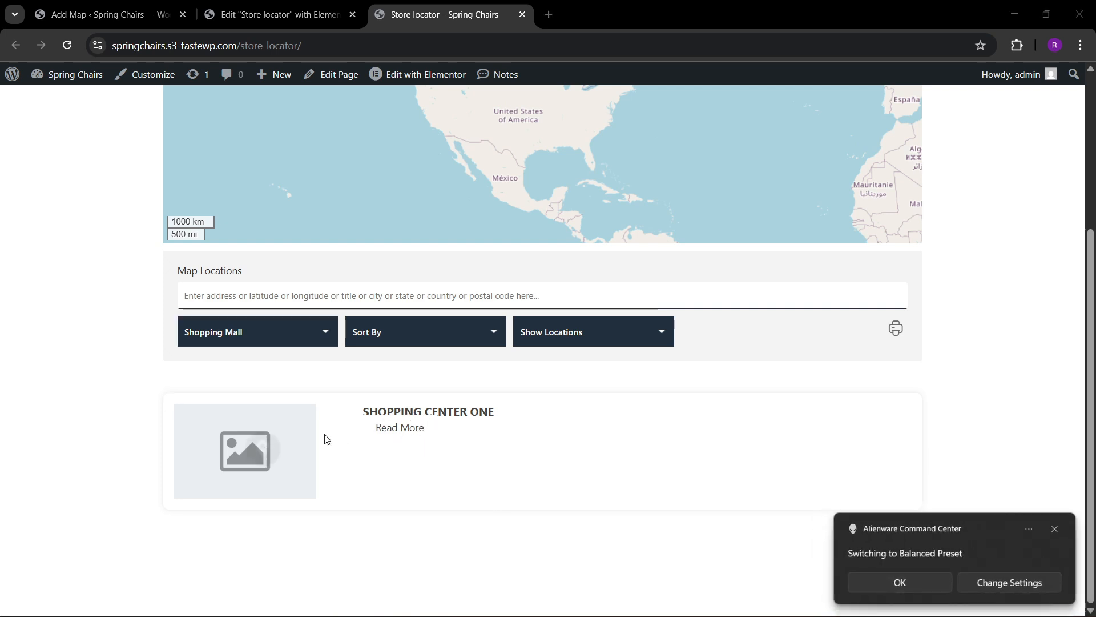
Open the details of the Shopping center one listing on the map.
mouse_move(307, 443)
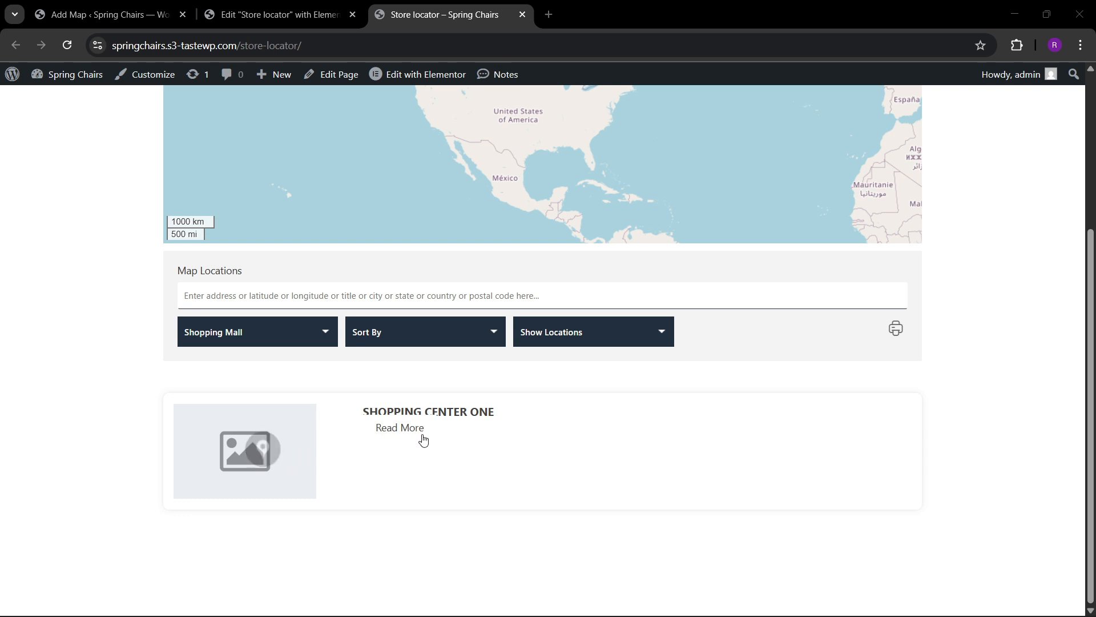
click(392, 430)
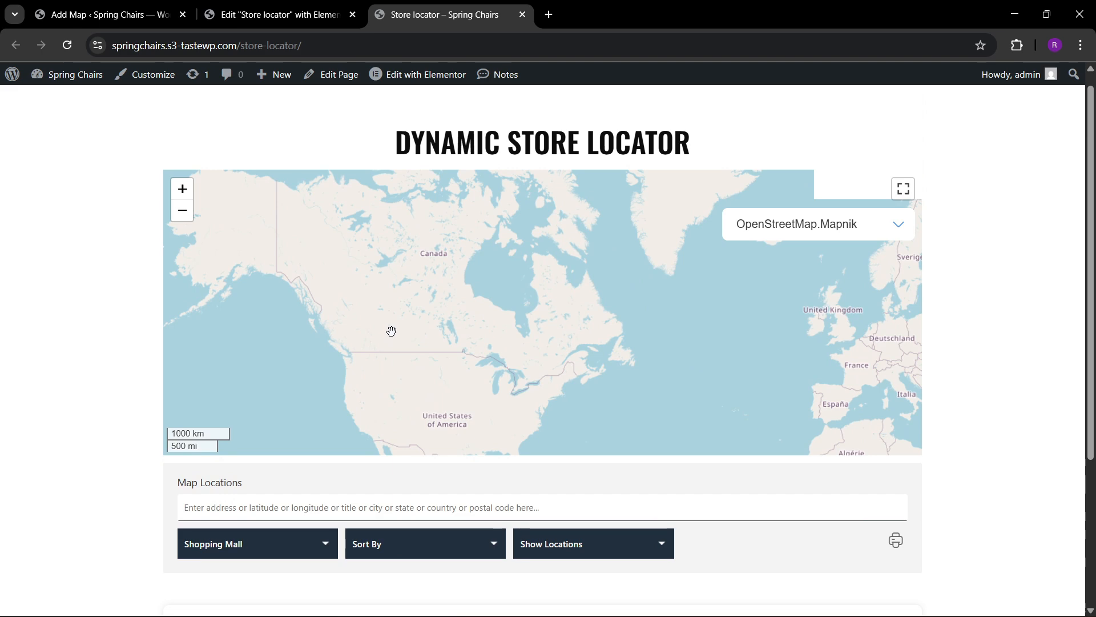
drag(389, 330, 668, 263)
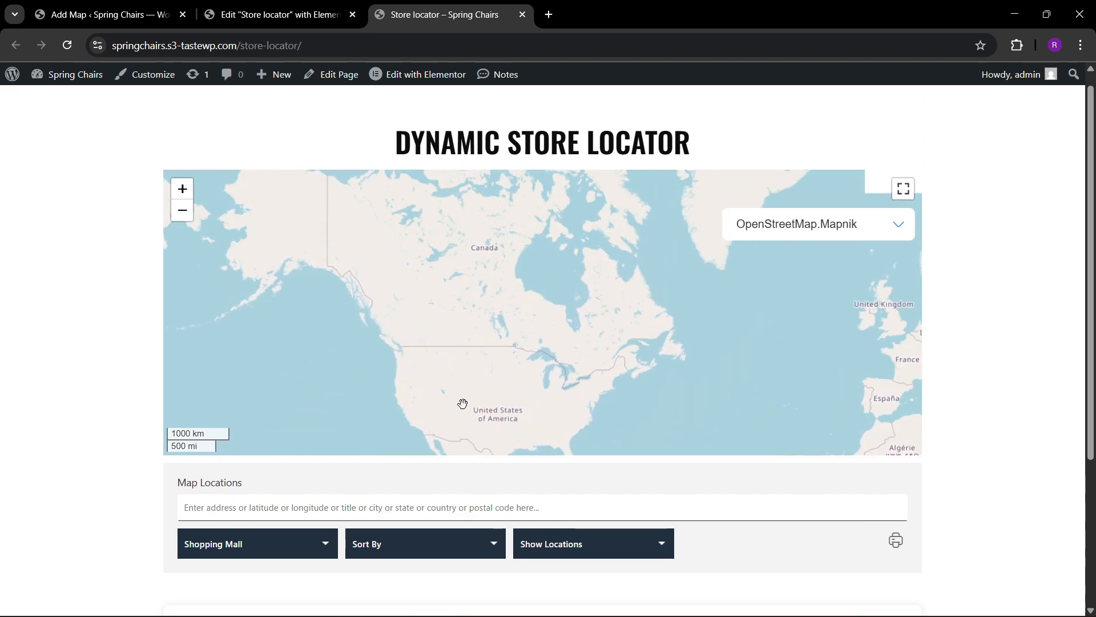
scroll(448, 406, down, 1)
scroll(82, 460, down, 3)
click(393, 430)
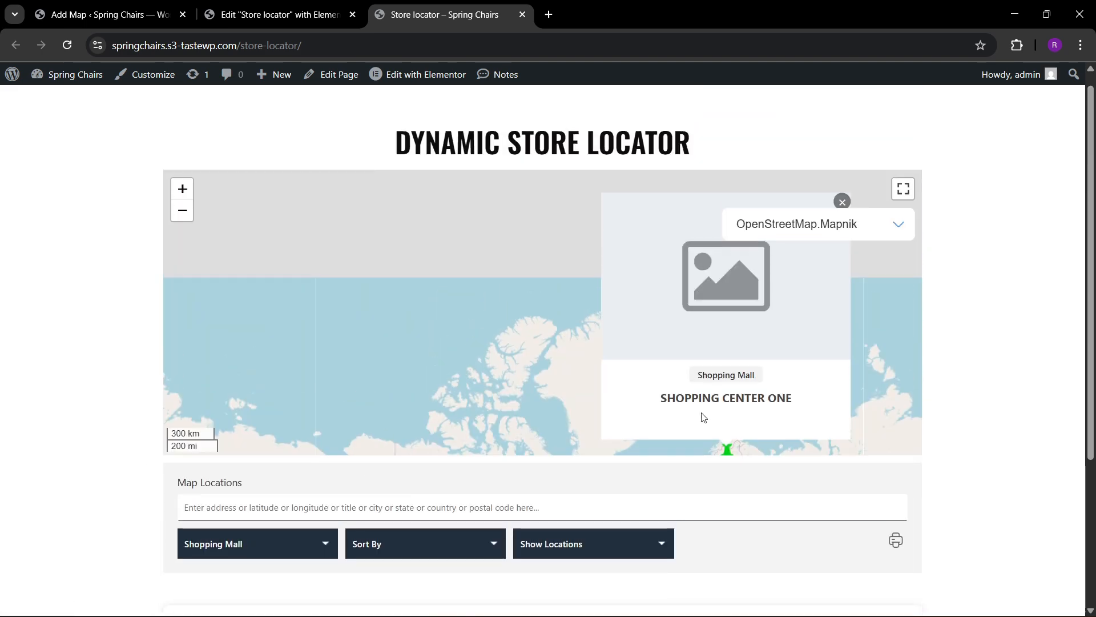
Examine the Shopping center one marker, its infowindow and its listing entry at a closer map zoom.
scroll(562, 388, down, 1)
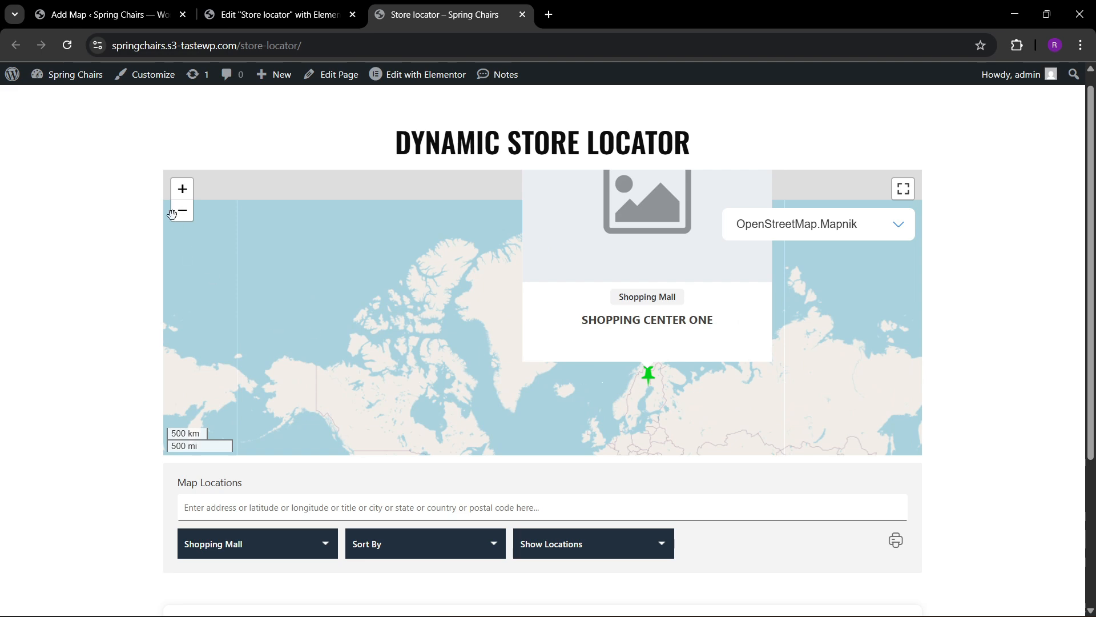
click(182, 189)
drag(367, 299, 262, 262)
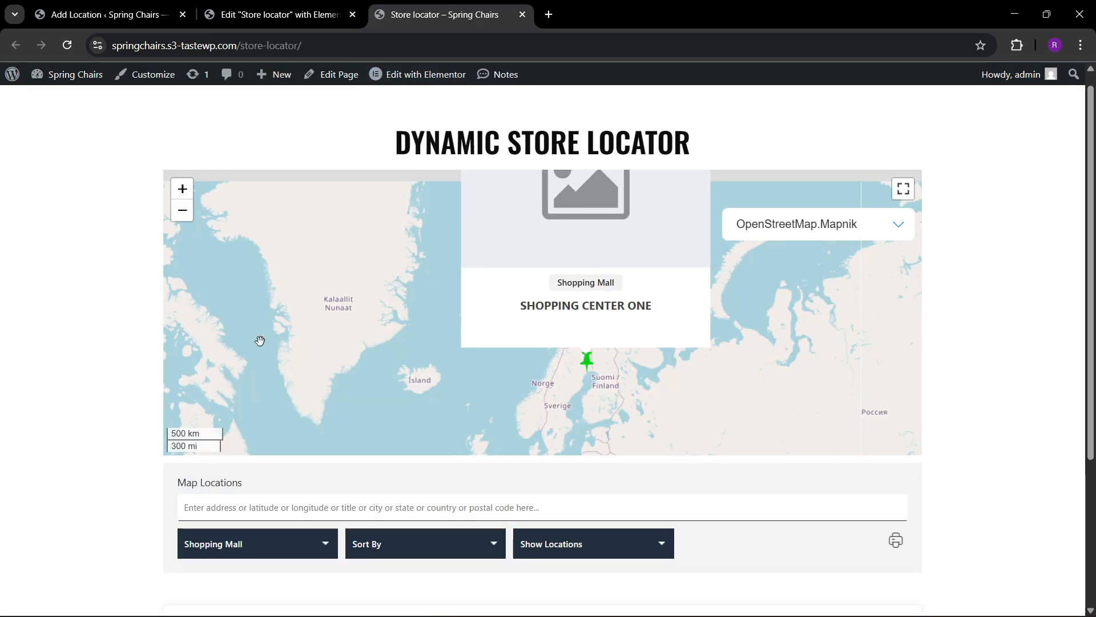
scroll(137, 372, down, 1)
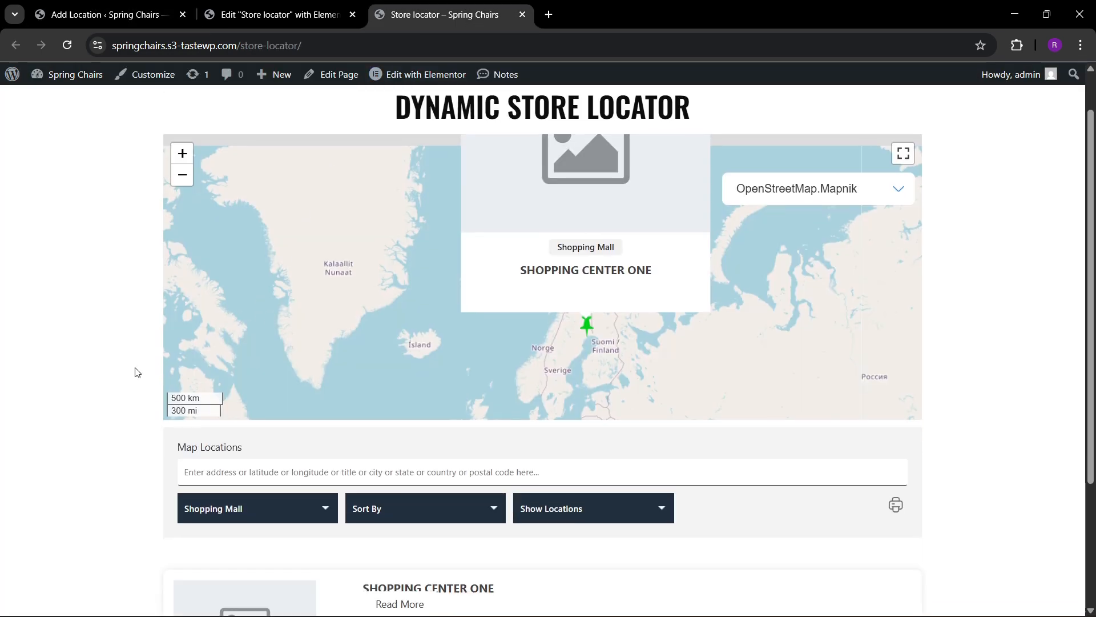
scroll(136, 372, down, 3)
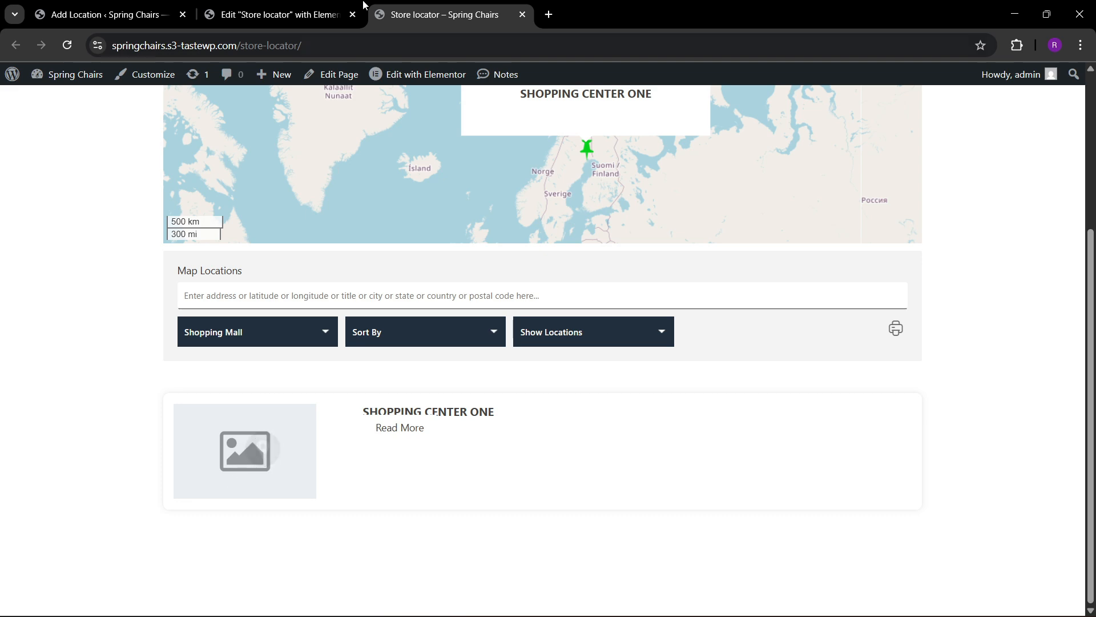
Set the Shopping center one location's infowindow message to "best shopping mall in this place.".
click(102, 15)
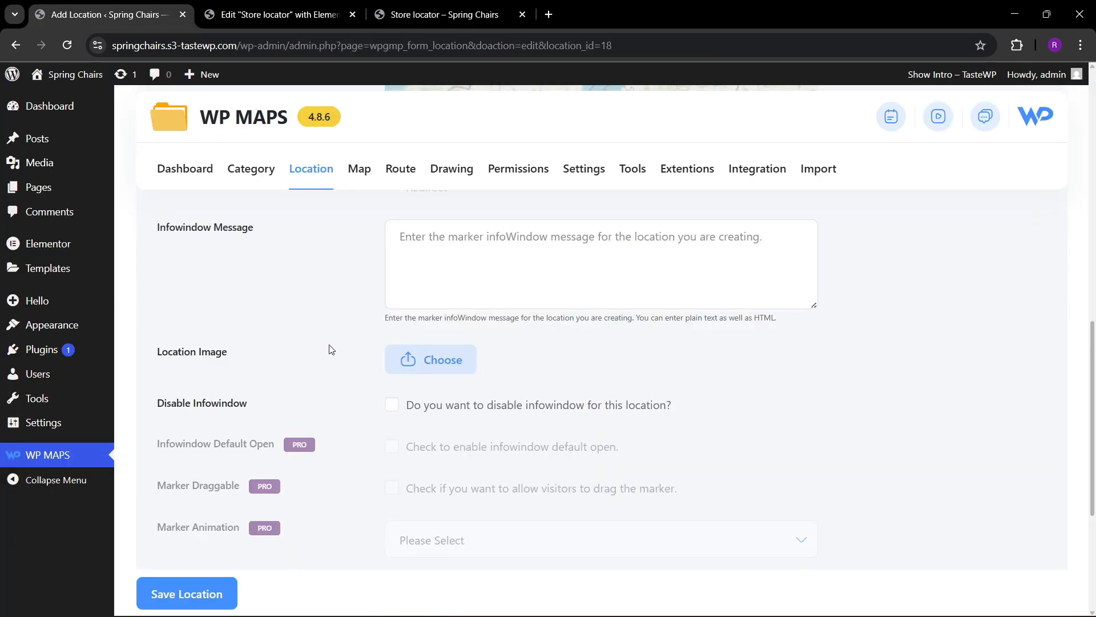
scroll(311, 354, up, 3)
scroll(301, 398, up, 5)
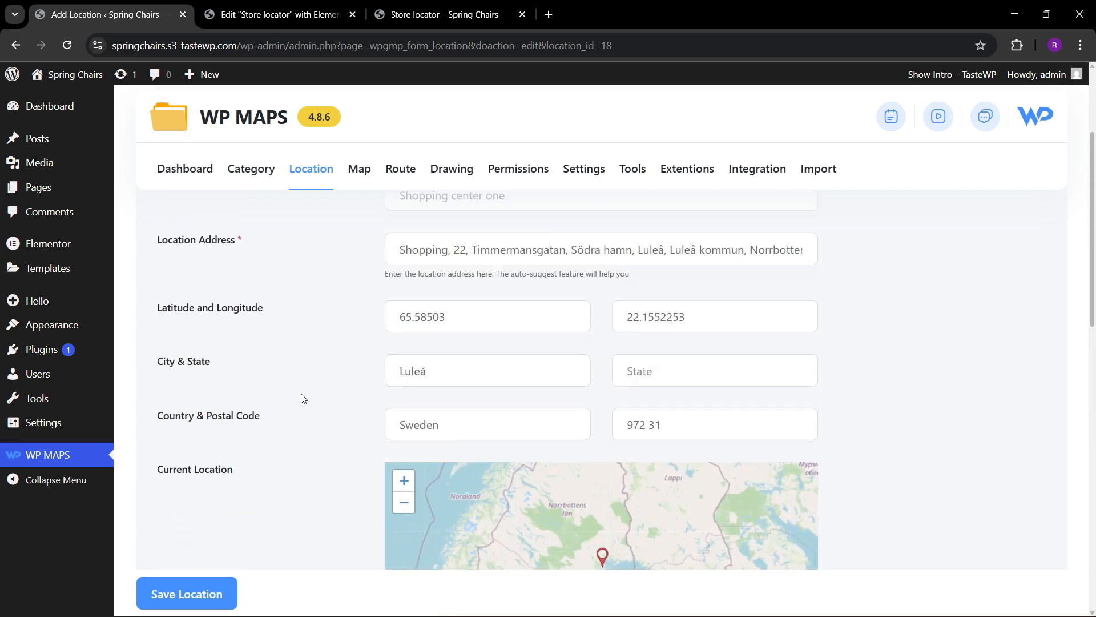
scroll(302, 398, up, 3)
scroll(302, 398, down, 2)
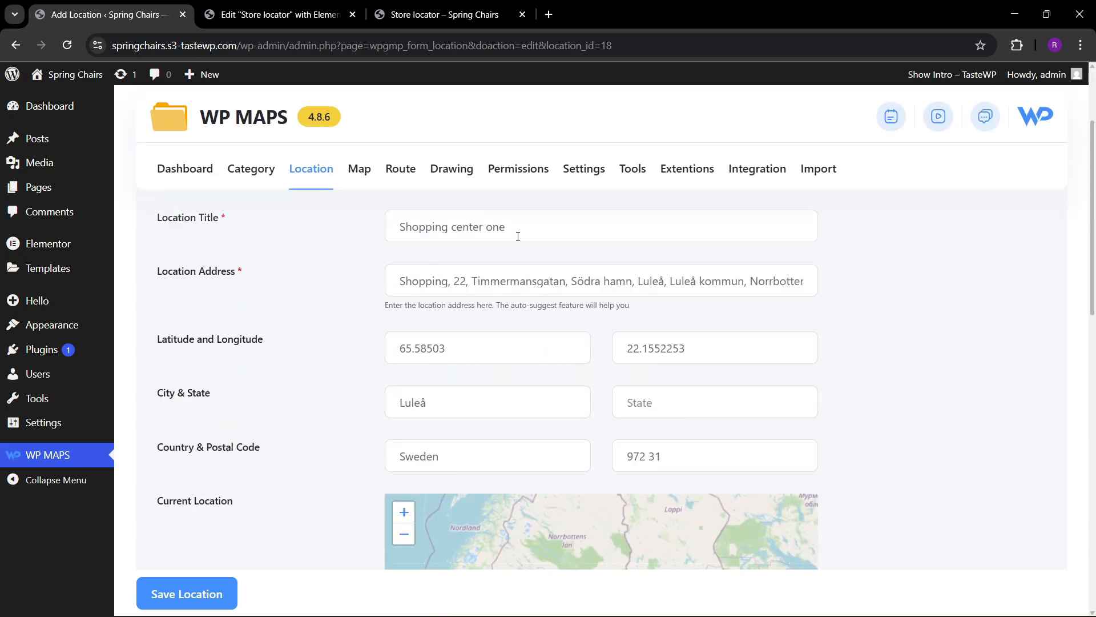
scroll(310, 342, down, 8)
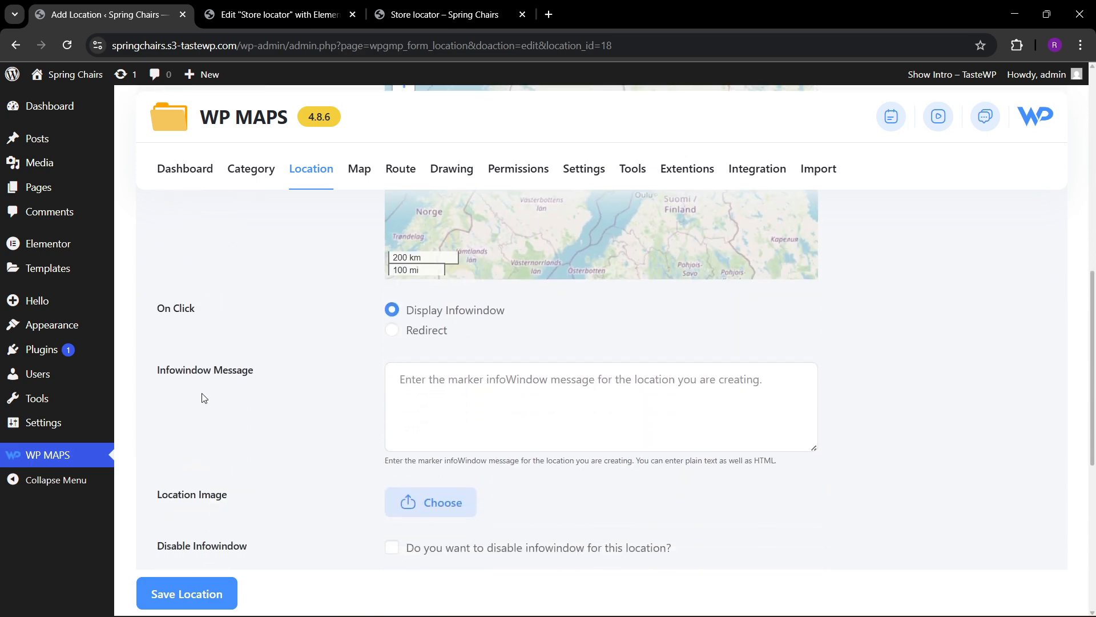
click(425, 395)
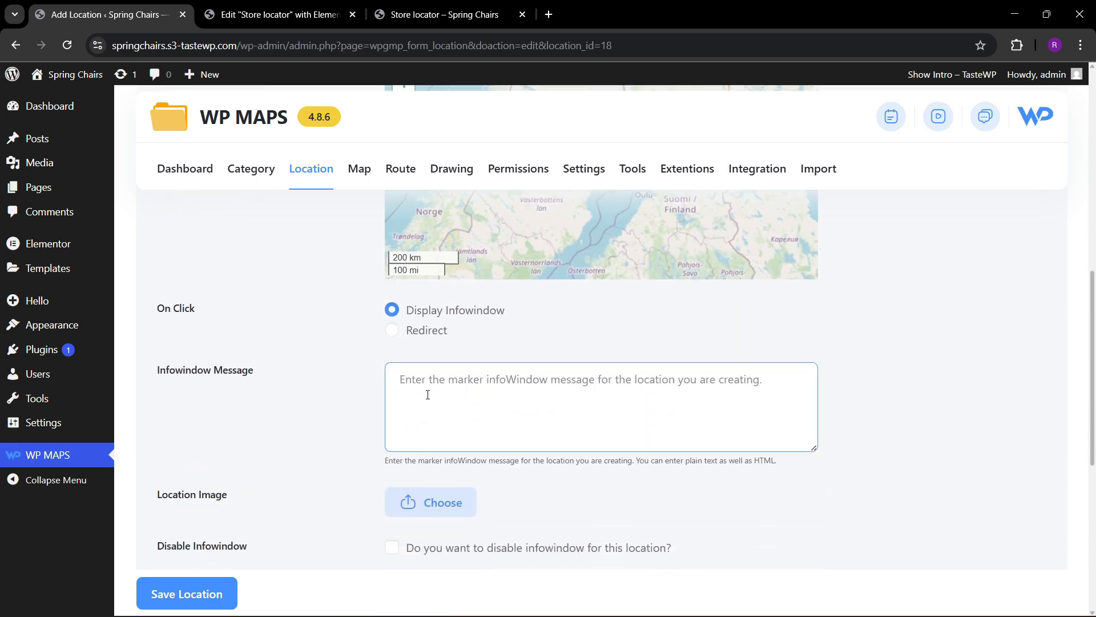
text(best sho)
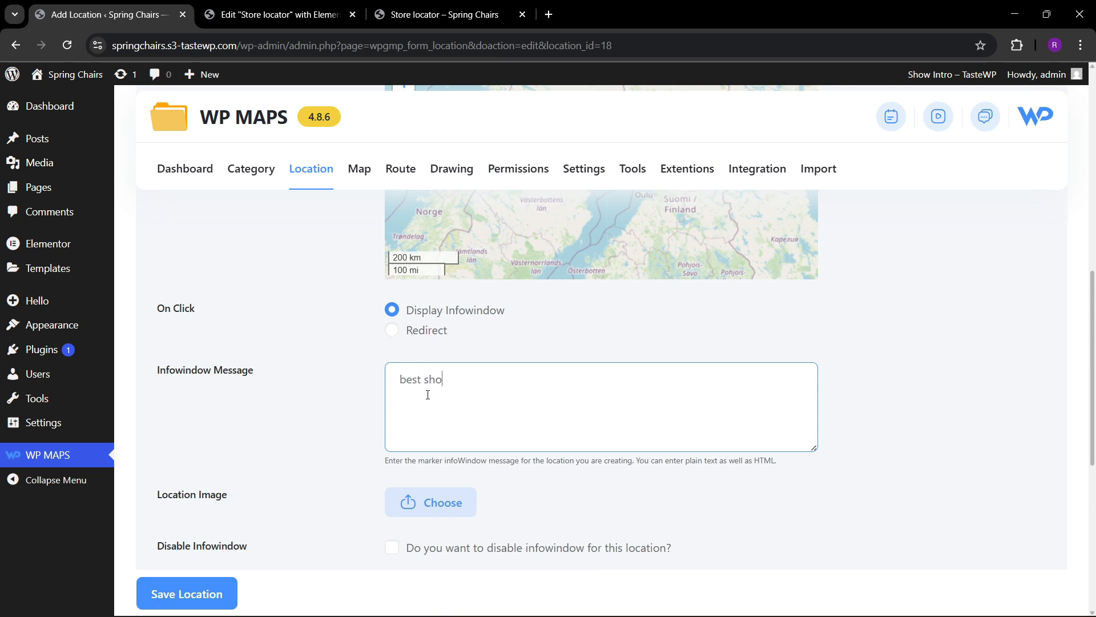
text(pping mall i t3eh)
text(n thijs)
scroll(178, 350, down, 2)
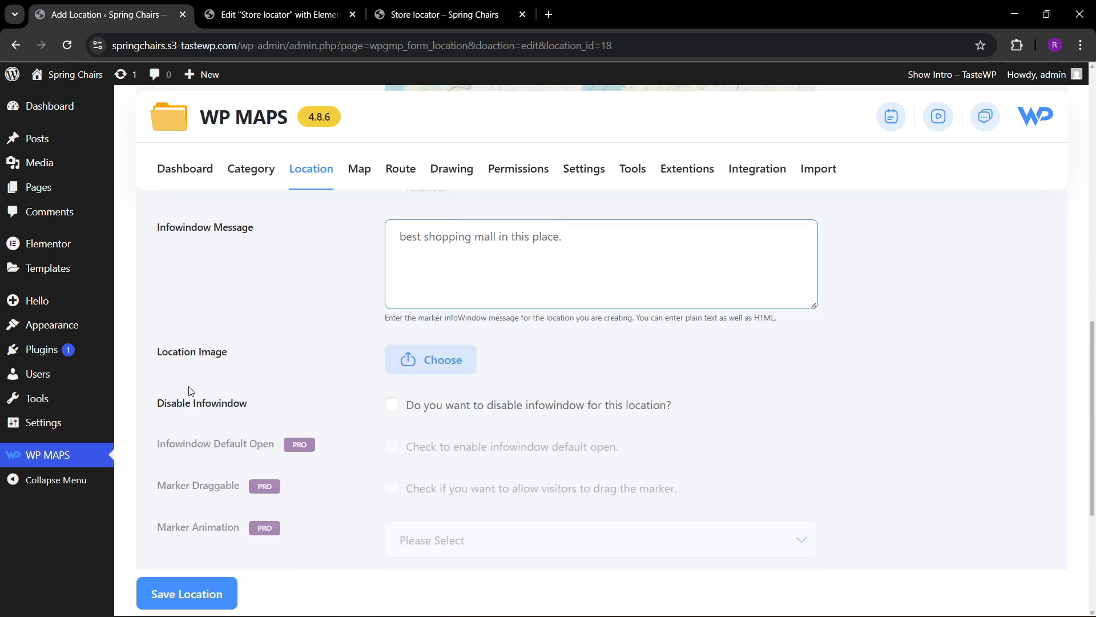
Search Google Images for "shopping mall image" in a new browser tab.
click(548, 15)
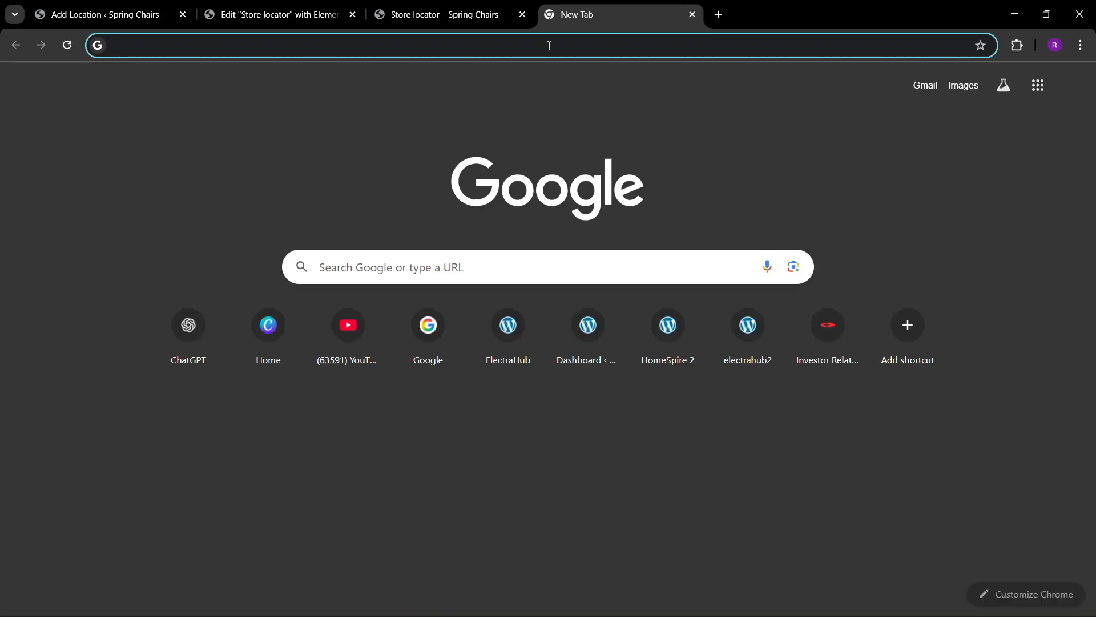
text(shopping mal)
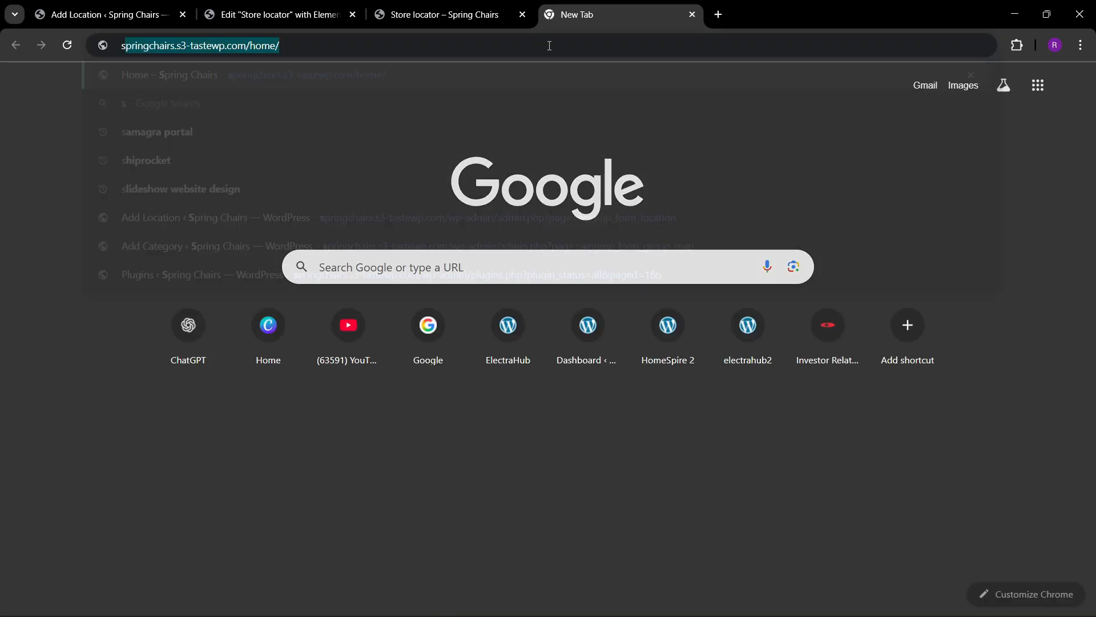
text(l image)
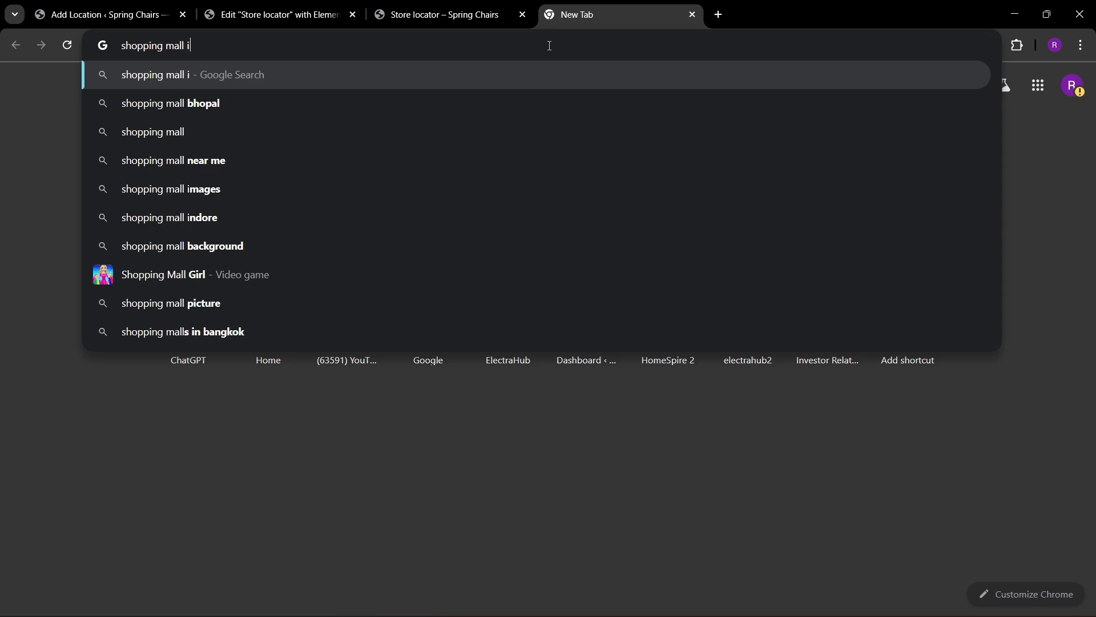
key(Return)
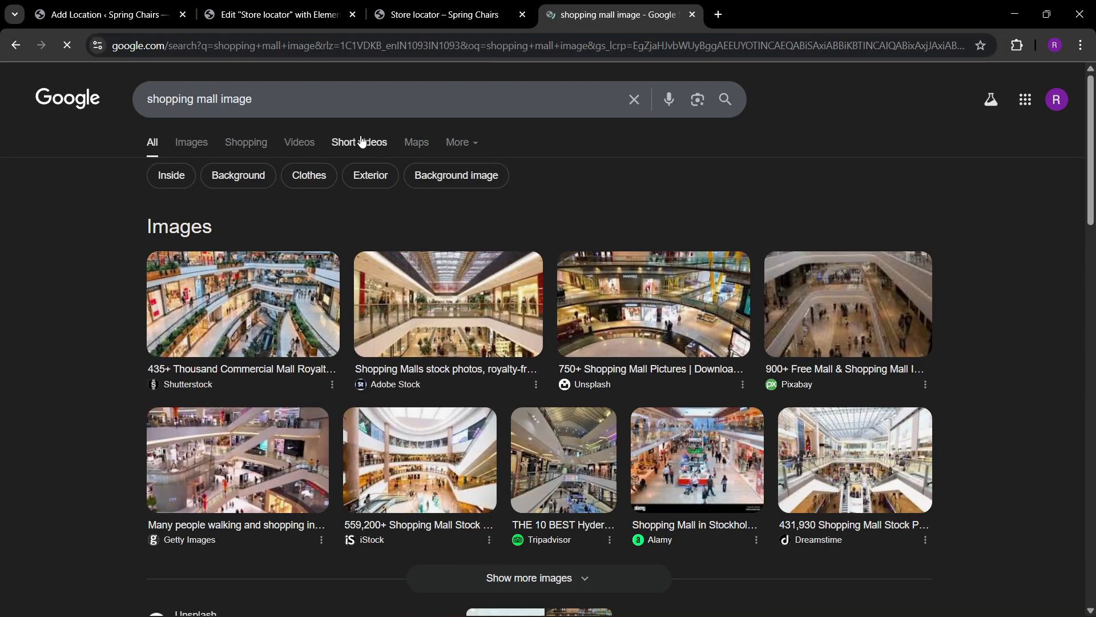
click(187, 147)
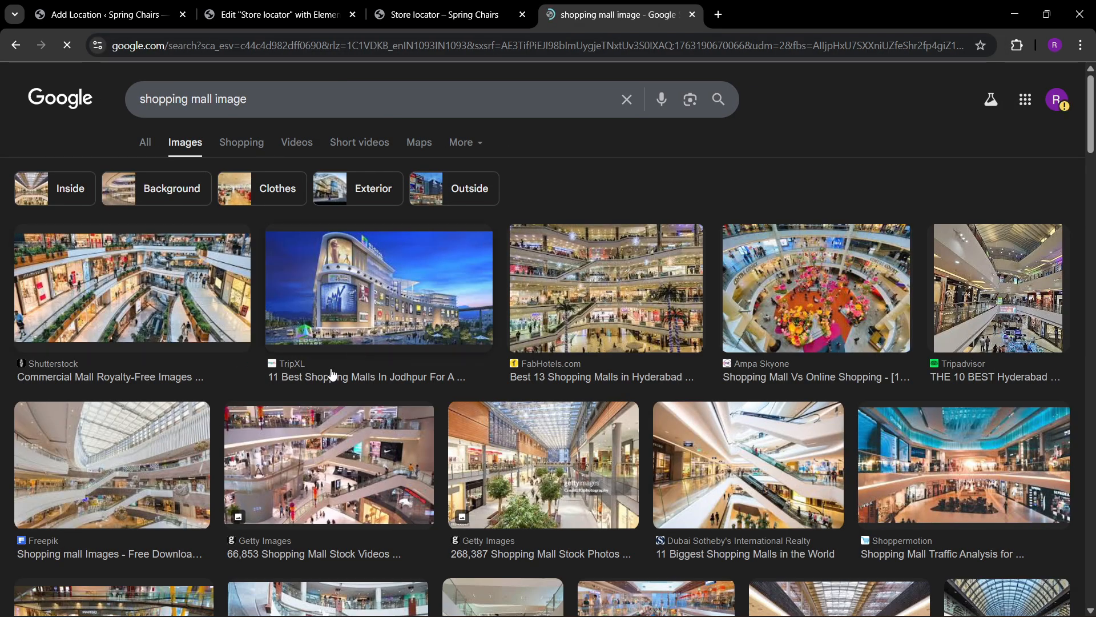
Open the Ampa Skyone shopping mall picture at full size and save it to Downloads as Experience-on-shopping-mall in JPEG format.
click(814, 388)
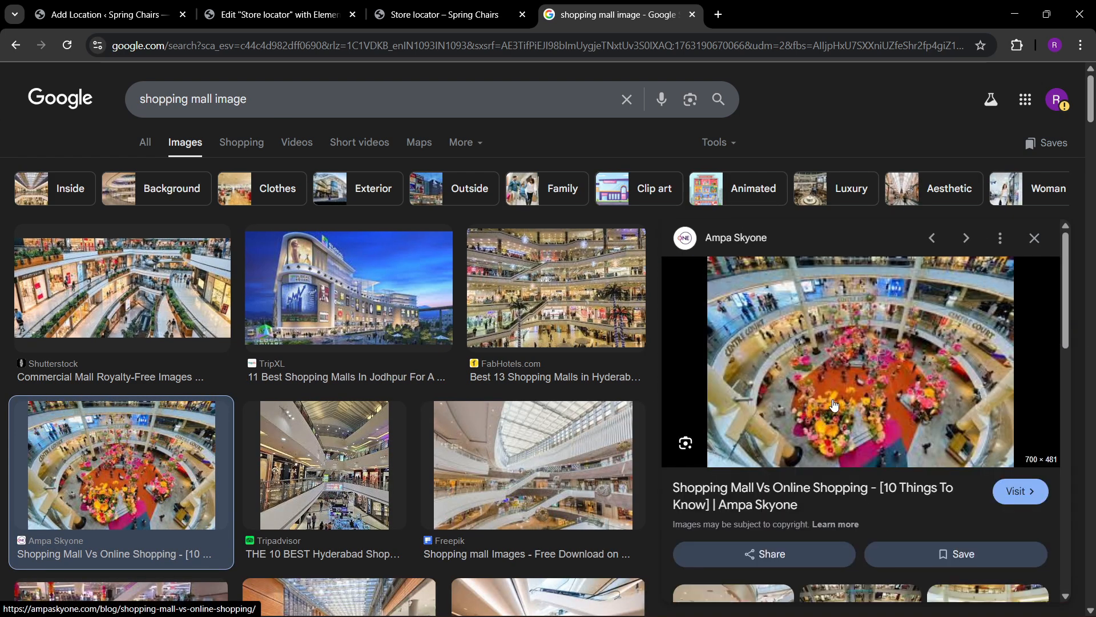
scroll(816, 410, down, 1)
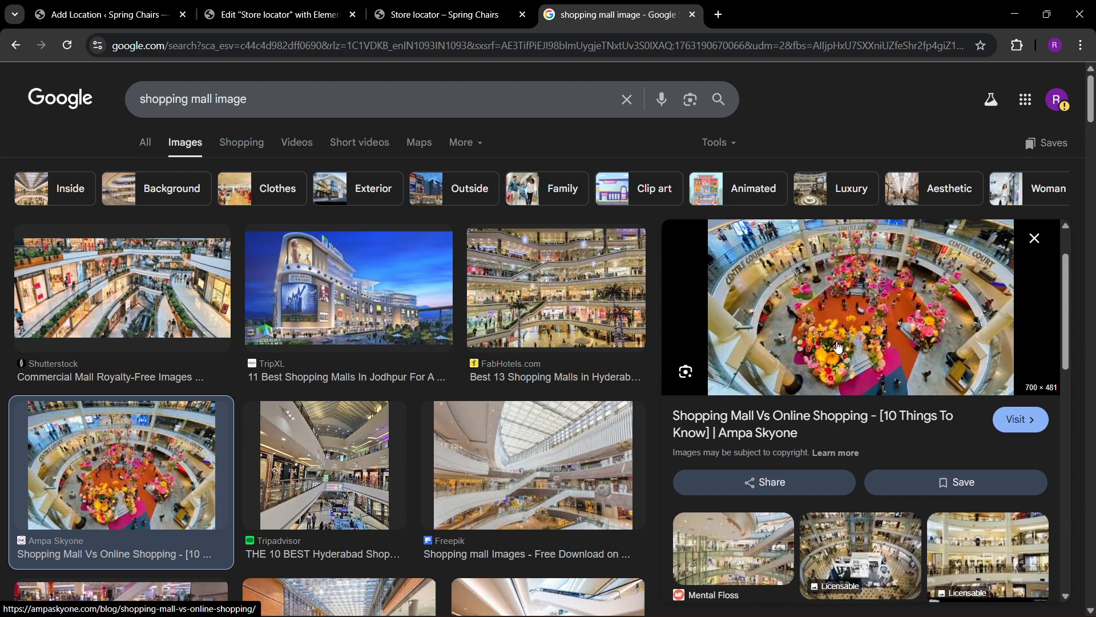
right_click(837, 358)
click(886, 431)
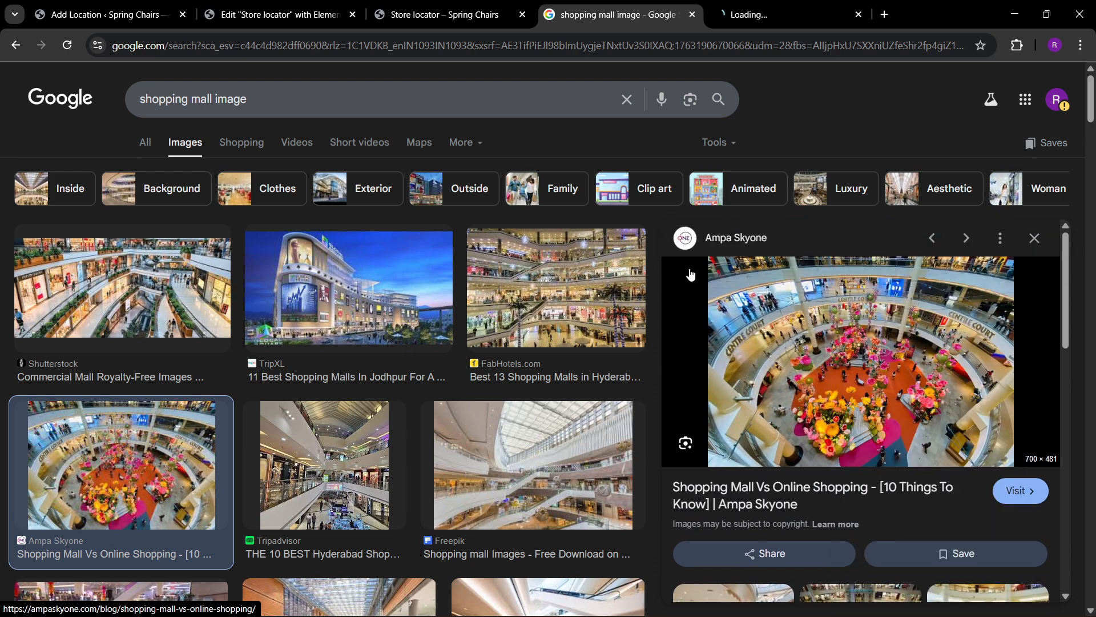
click(788, 14)
right_click(581, 242)
click(628, 282)
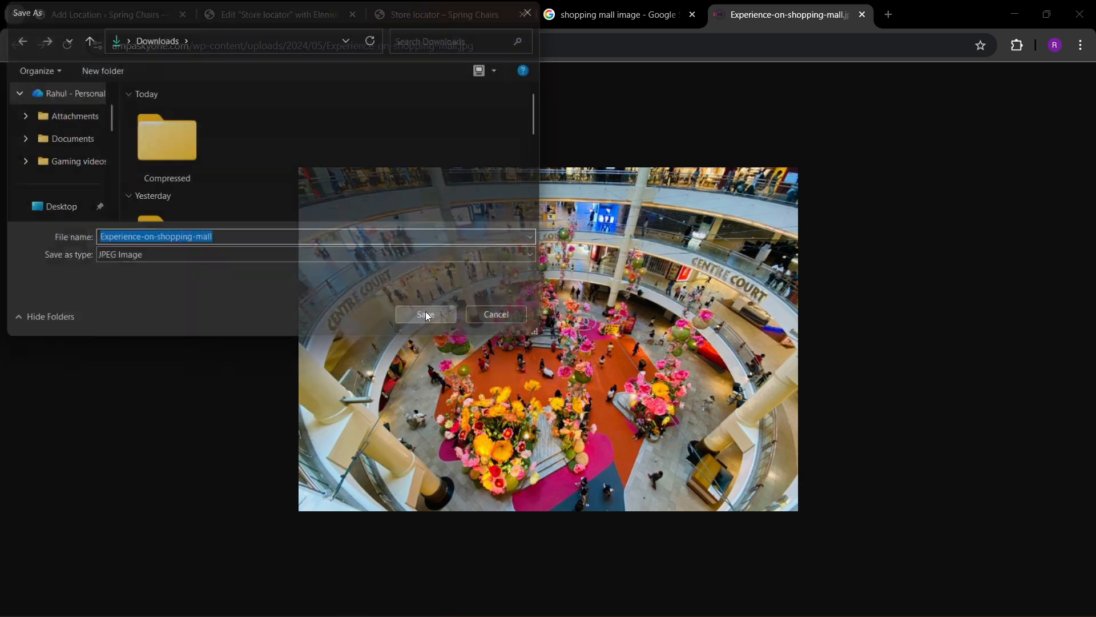
click(425, 313)
Upload Experience-on-shopping-mall.jpg from Downloads through the location image chooser of the Shopping center one location.
click(274, 14)
click(108, 14)
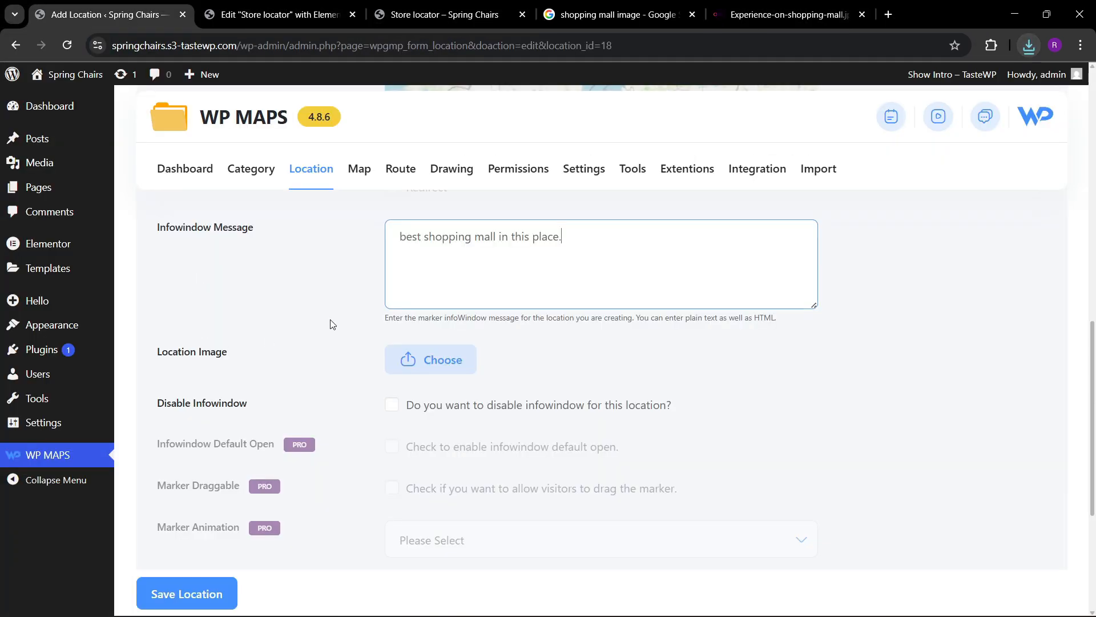
click(389, 367)
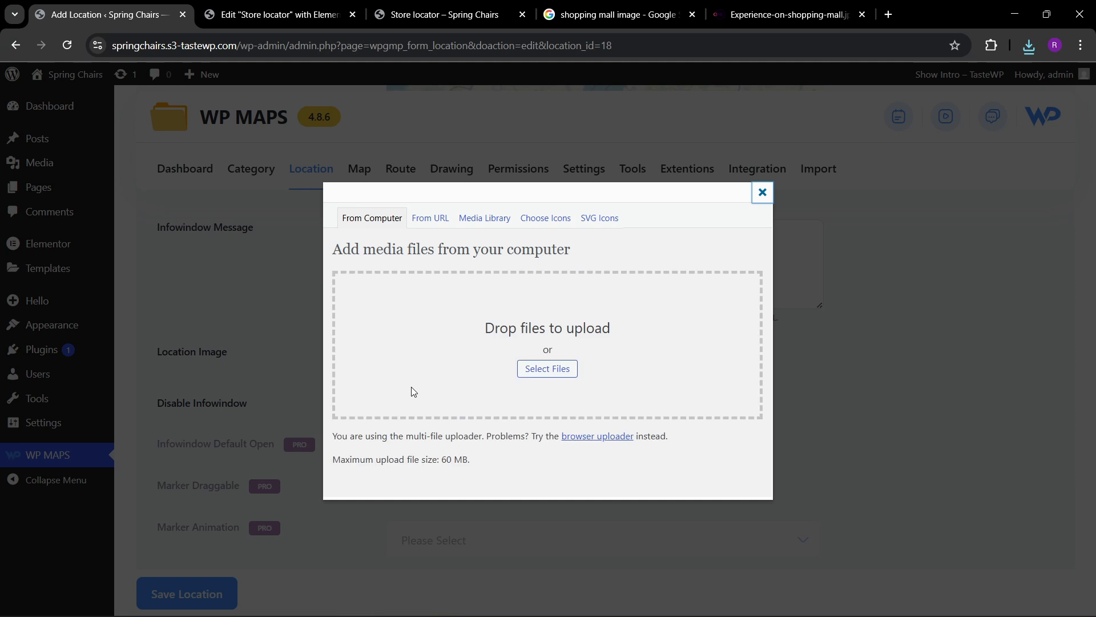
click(531, 368)
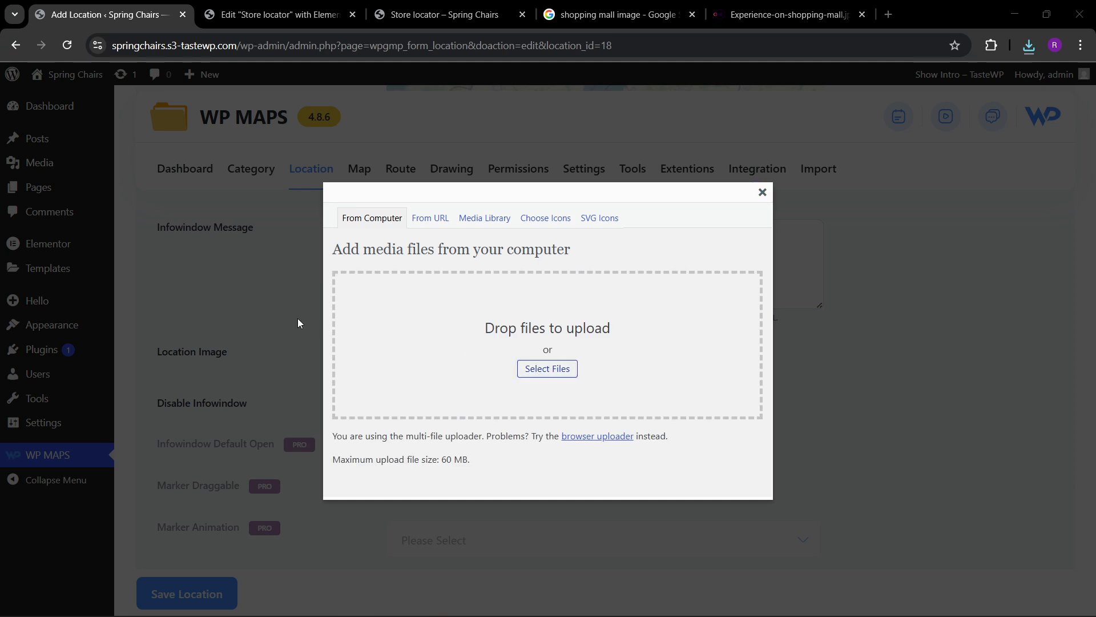
click(165, 147)
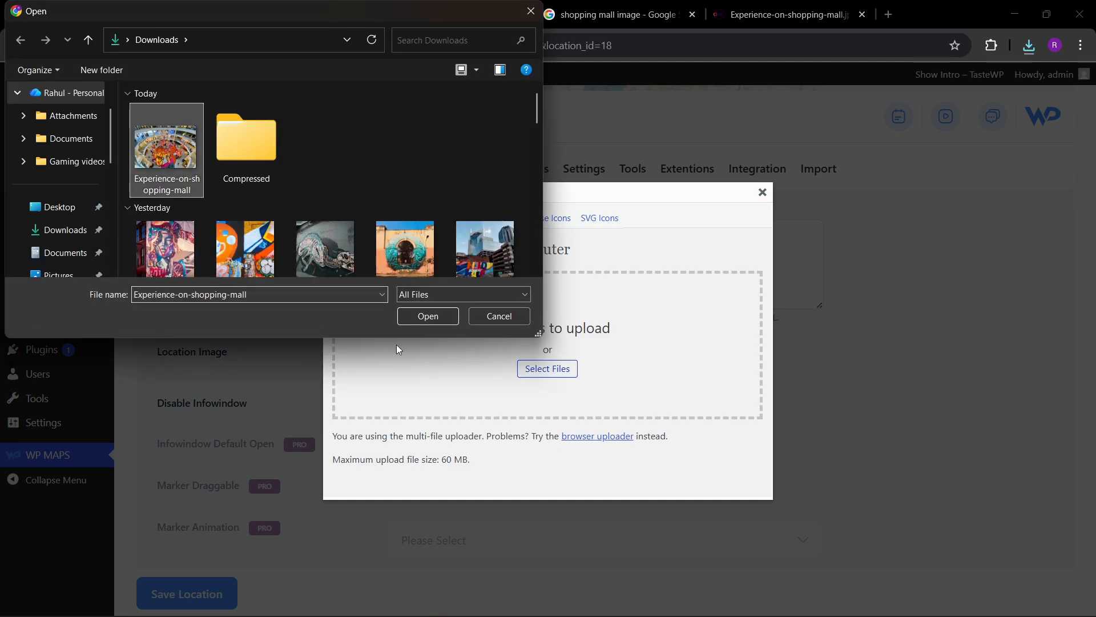
click(423, 317)
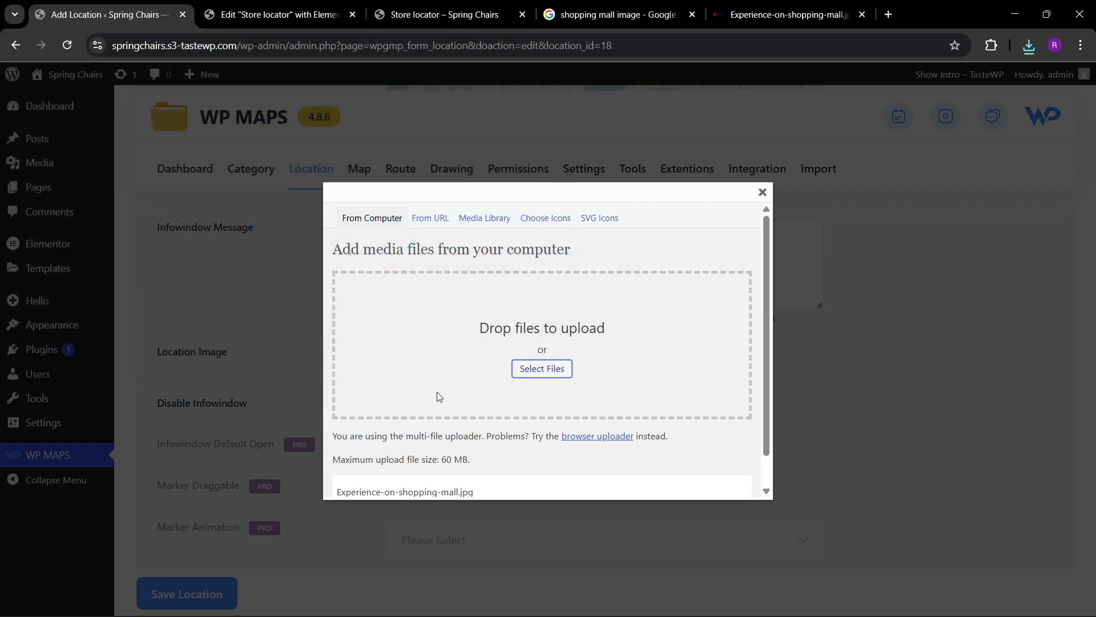
scroll(442, 397, down, 1)
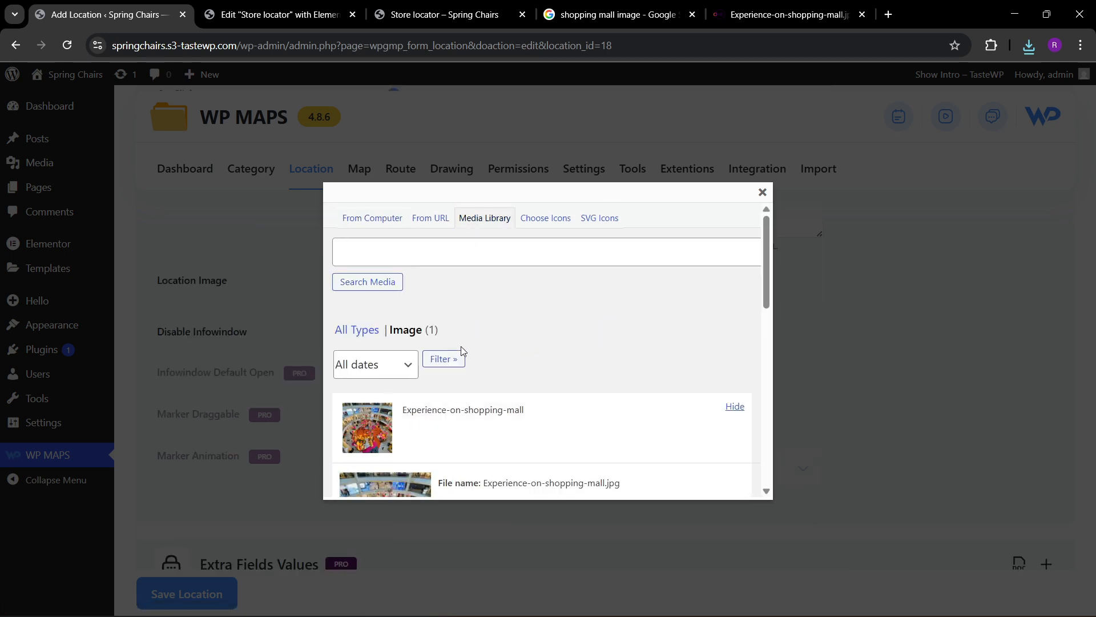
scroll(461, 349, down, 2)
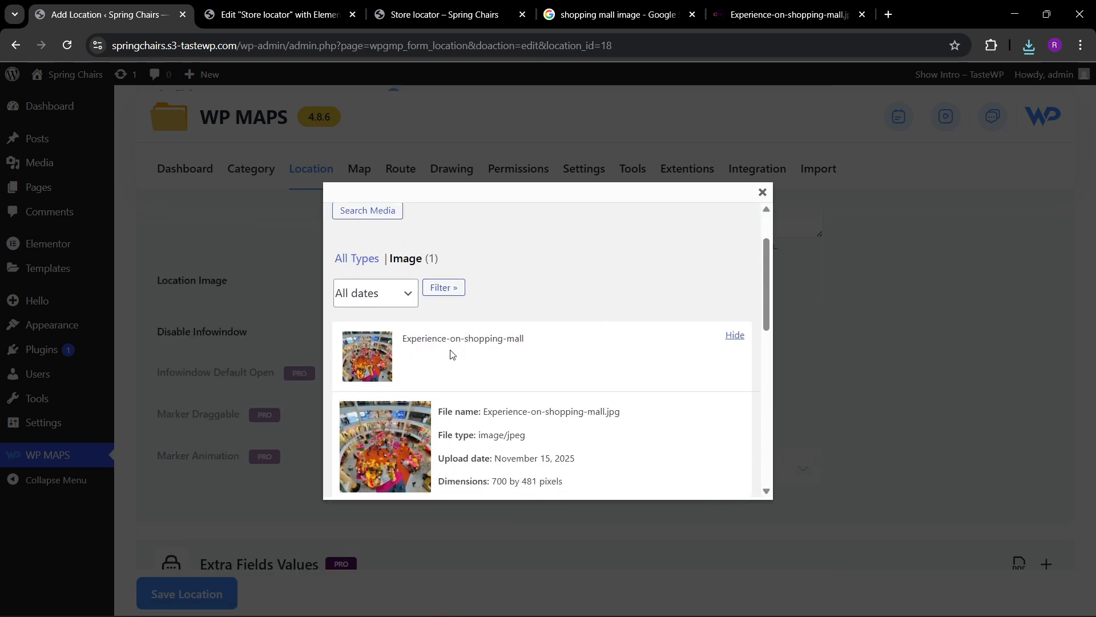
scroll(354, 351, down, 4)
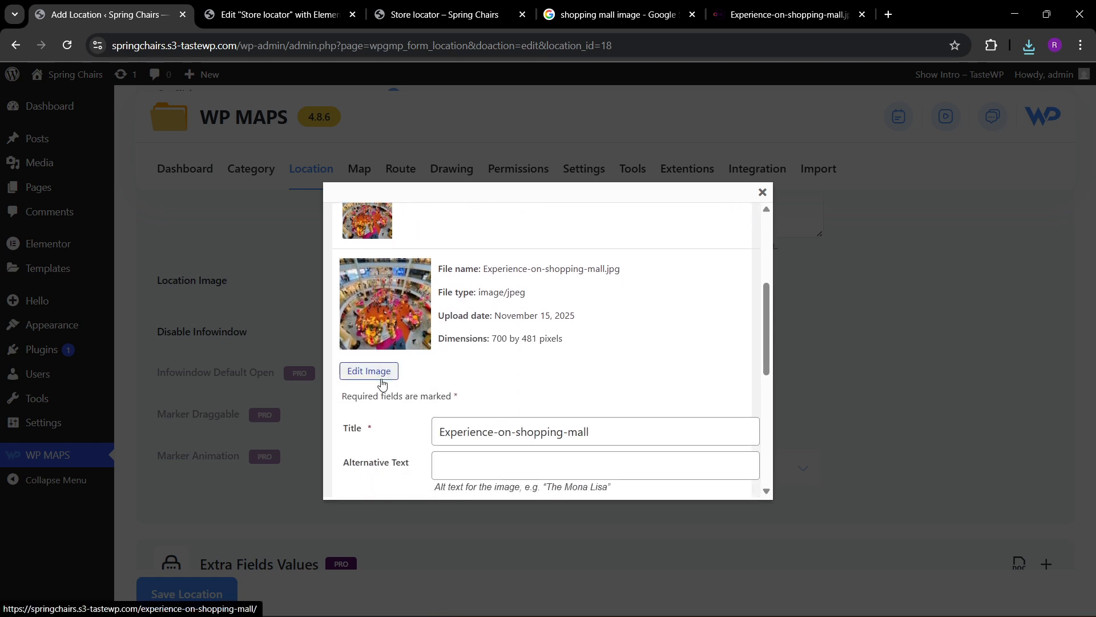
scroll(381, 386, down, 5)
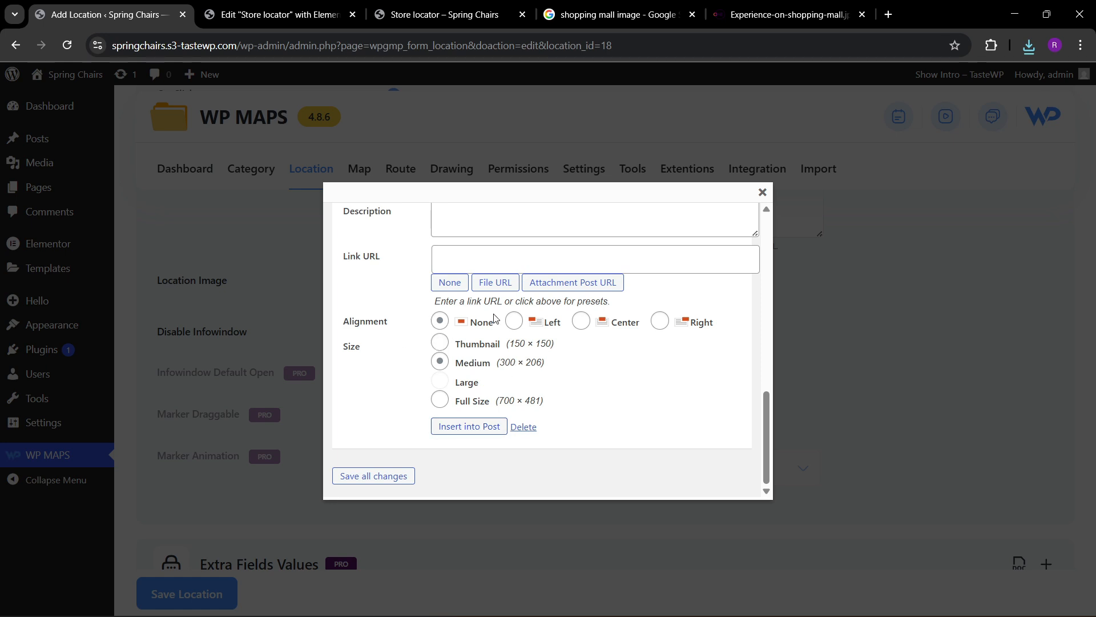
scroll(392, 284, up, 4)
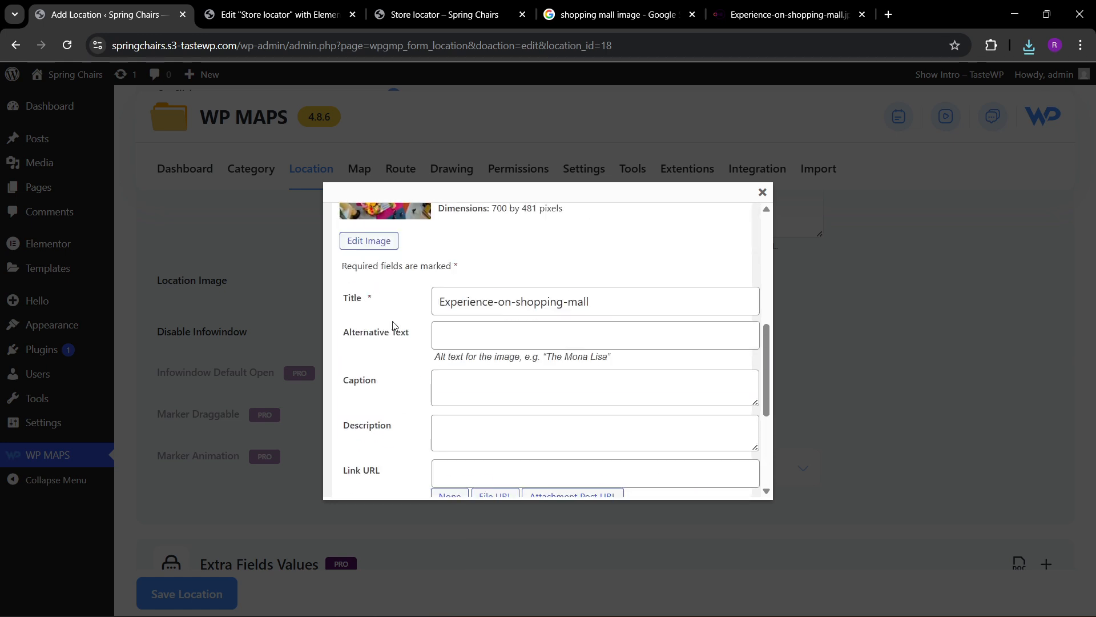
scroll(393, 327, down, 4)
click(455, 262)
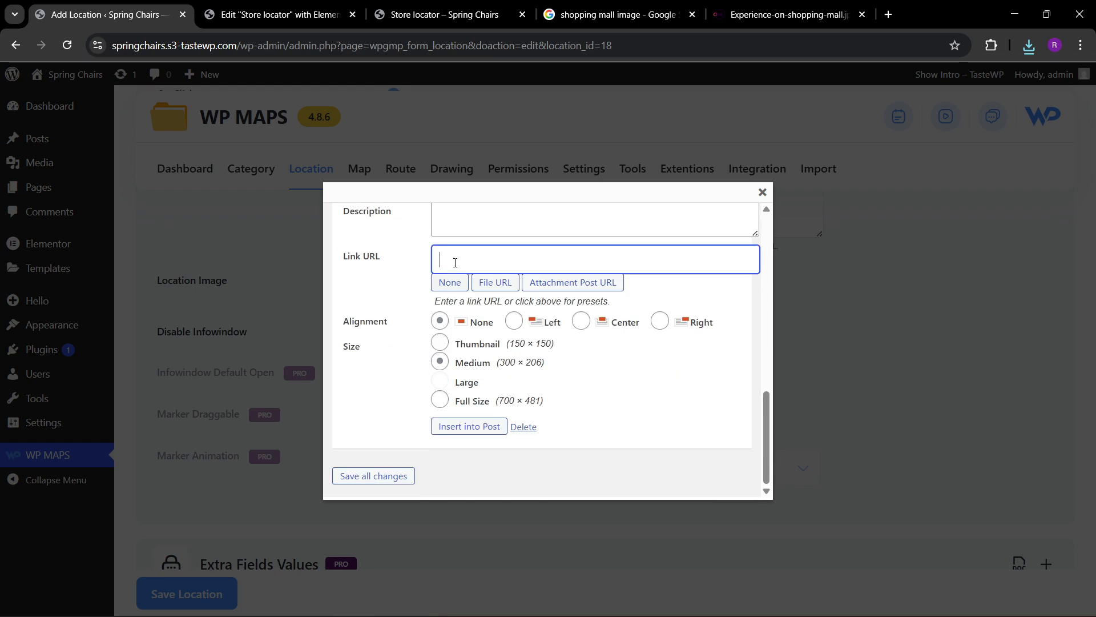
click(785, 14)
click(533, 41)
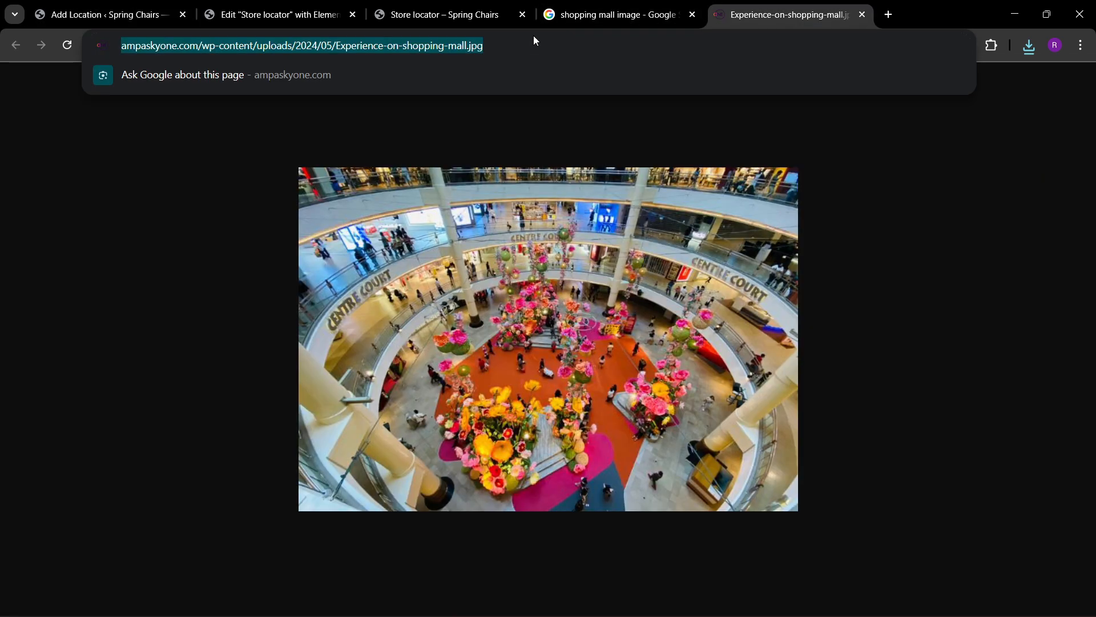
click(276, 6)
click(127, 7)
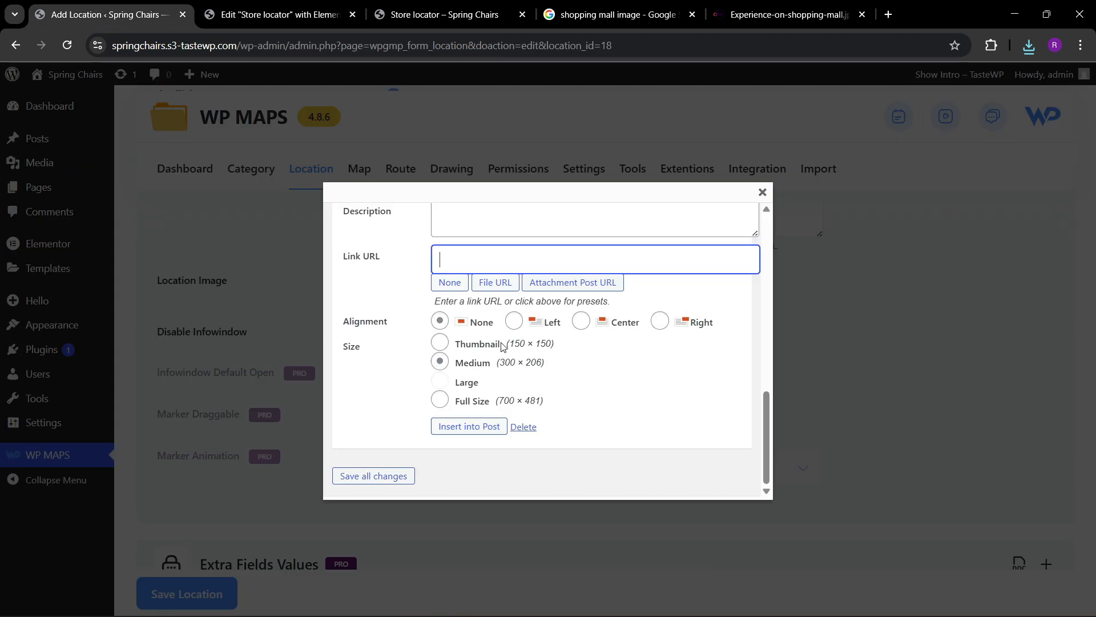
text(https://springchairs.s3-tastewp.com/wp-content/uploads/2024/05/Experience-on-shopping-mall.jpg)
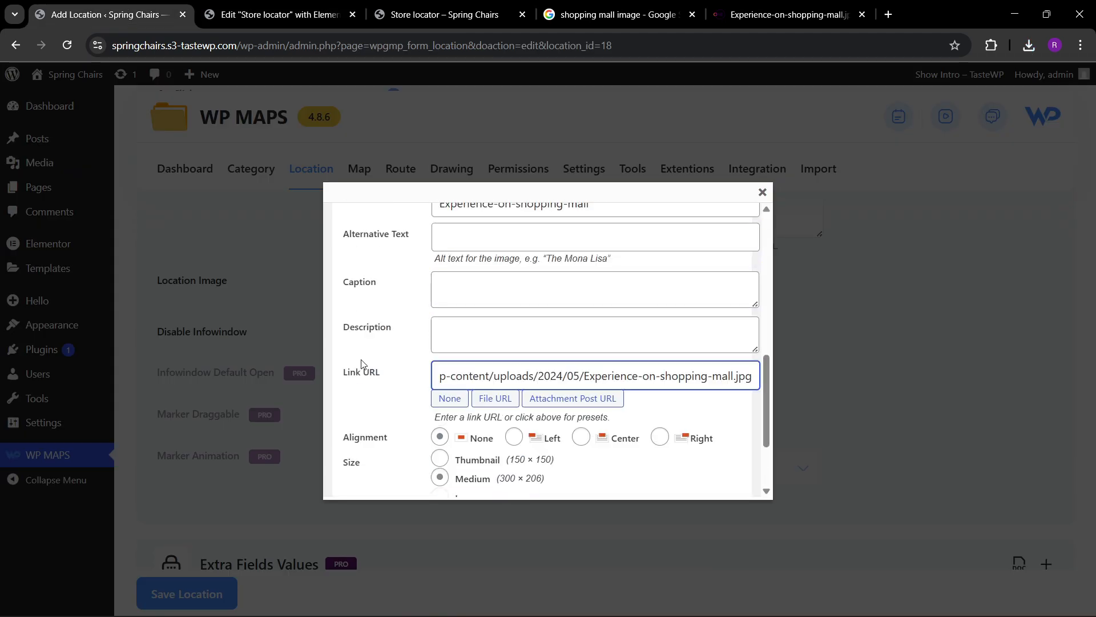
Enter "best shopping mall in the world" as the uploaded image's description.
scroll(377, 371, up, 4)
scroll(420, 414, down, 1)
click(485, 360)
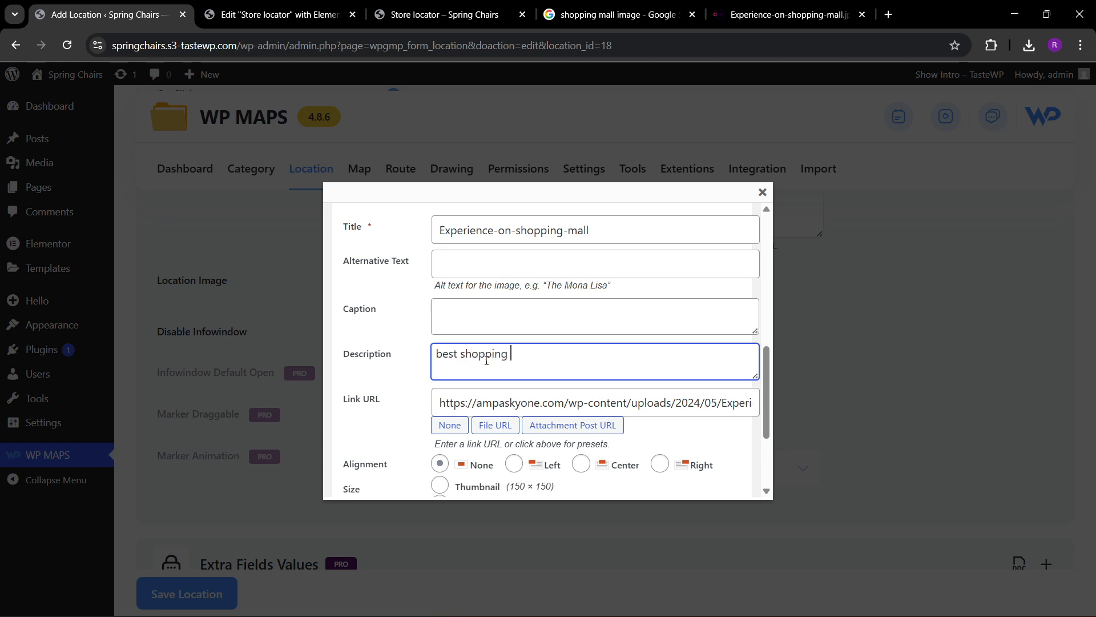
text(best shopping mall in the world)
Insert the uploaded picture at Medium size as the location image and save the Shopping center one location.
scroll(399, 347, down, 3)
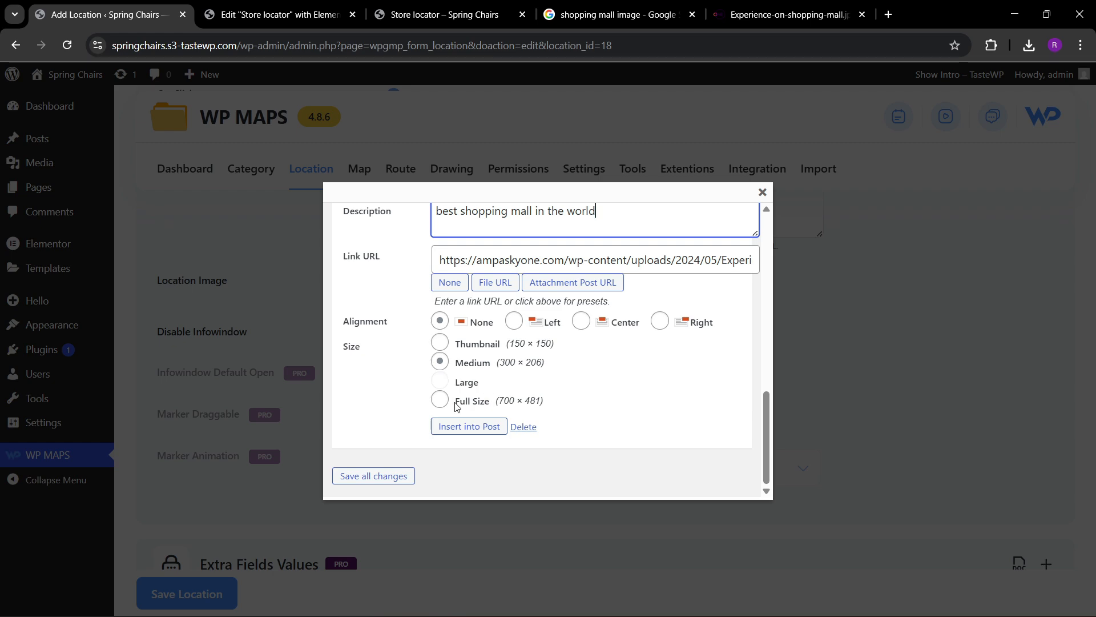
click(452, 425)
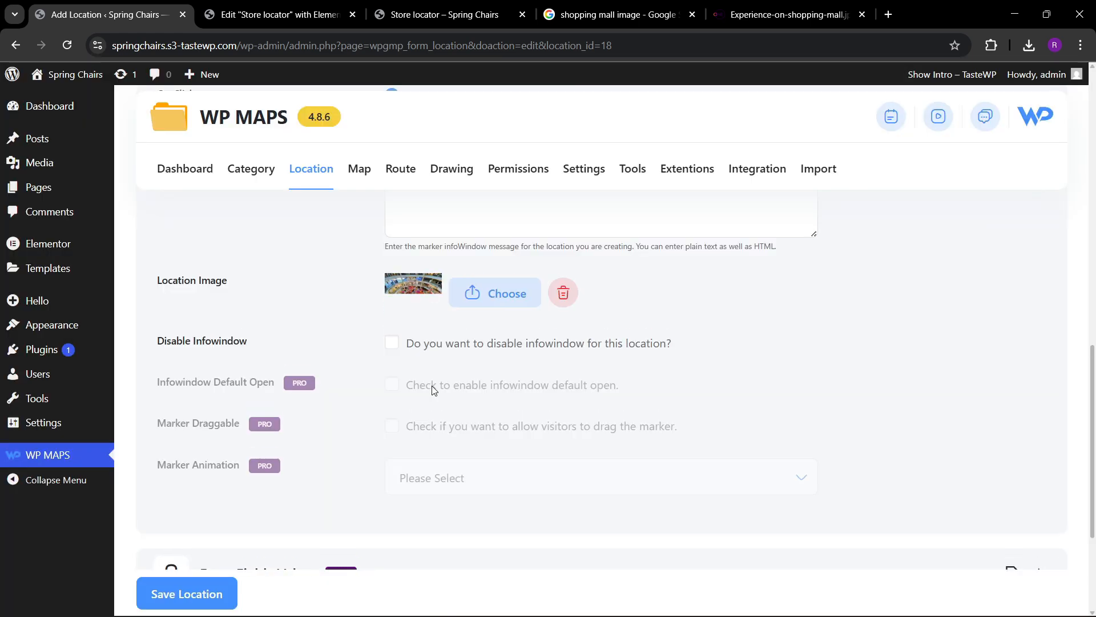
scroll(328, 362, down, 4)
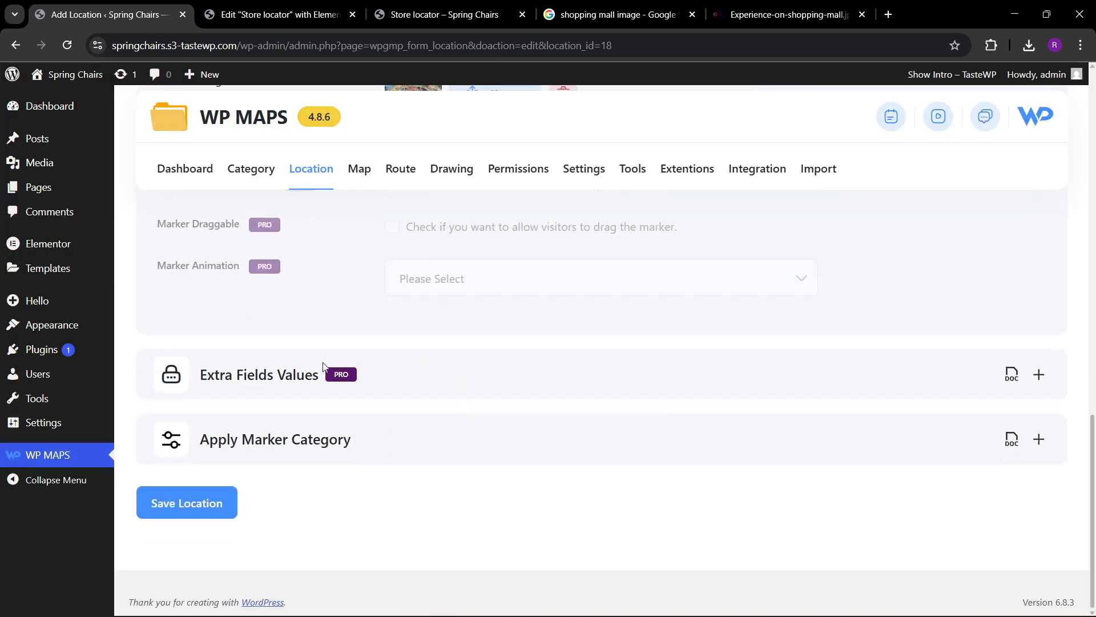
click(209, 509)
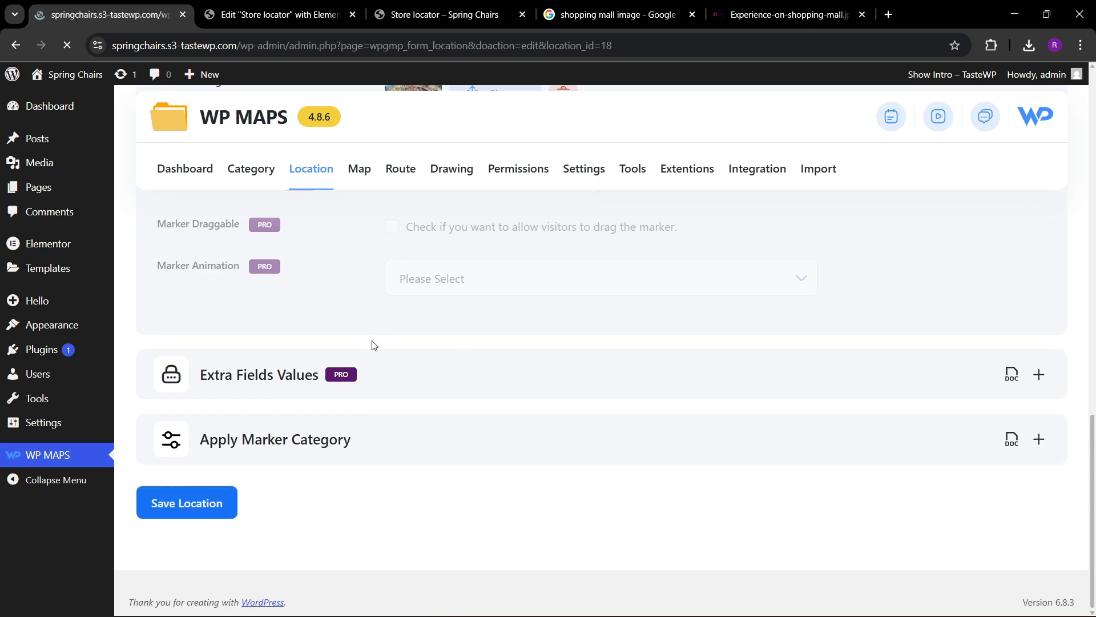
scroll(367, 362, down, 3)
Reload the live Store locator page once the edited location has been saved.
click(434, 14)
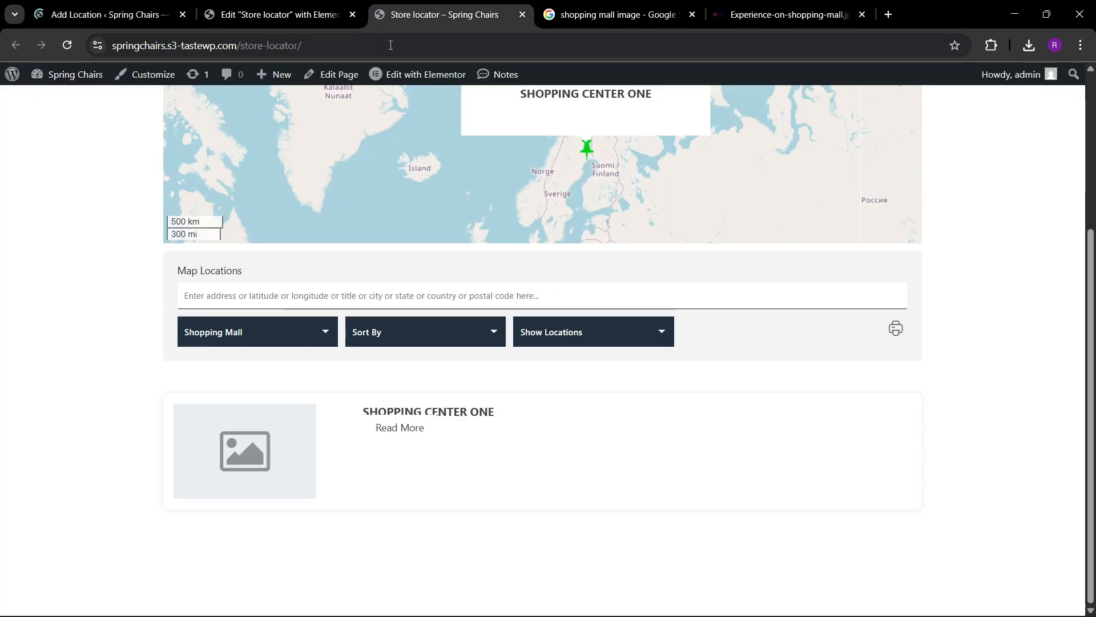
click(367, 46)
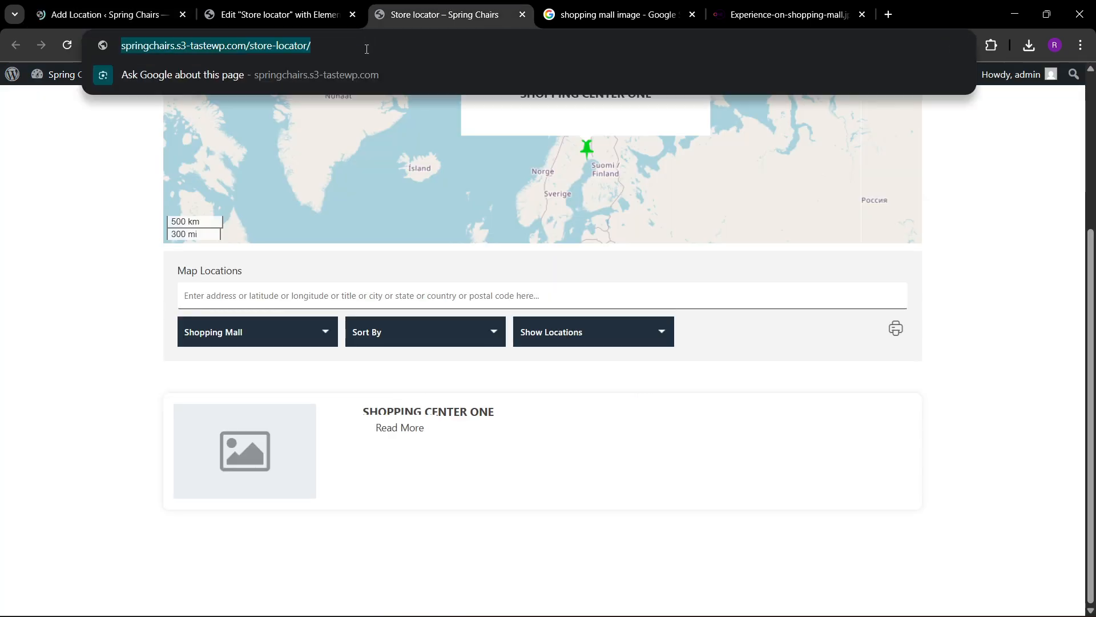
click(106, 14)
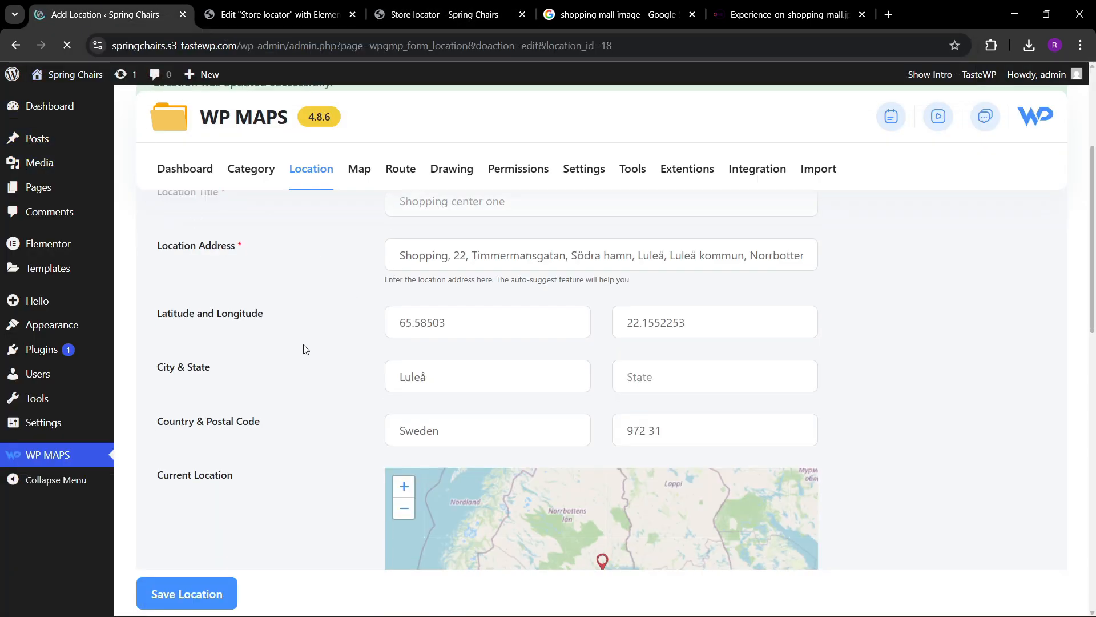
scroll(294, 328, down, 2)
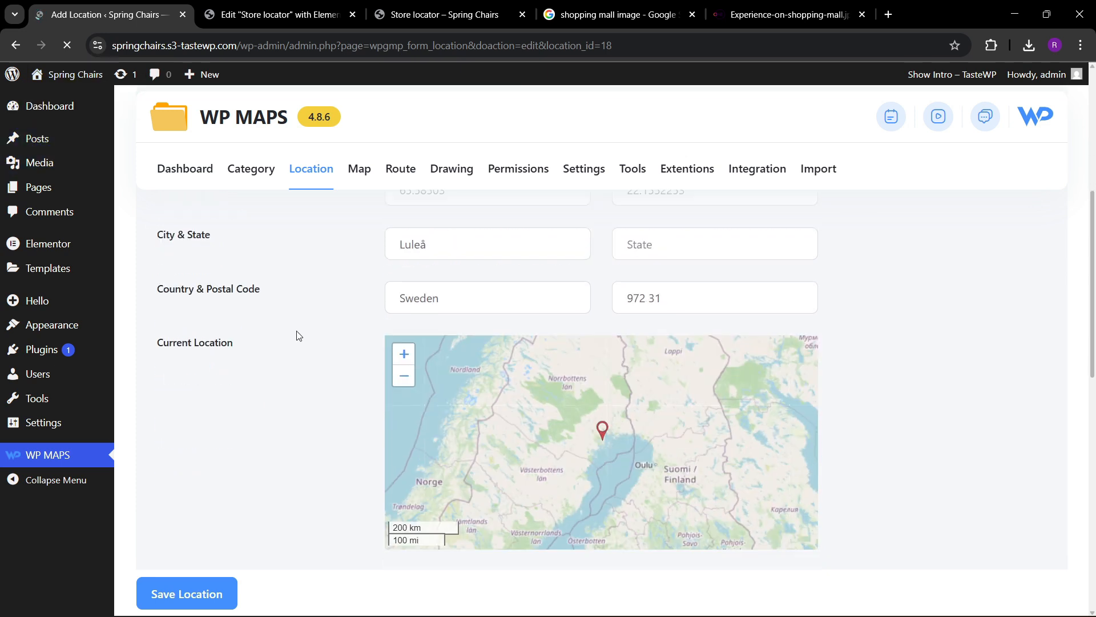
click(428, 14)
click(334, 47)
key(Return)
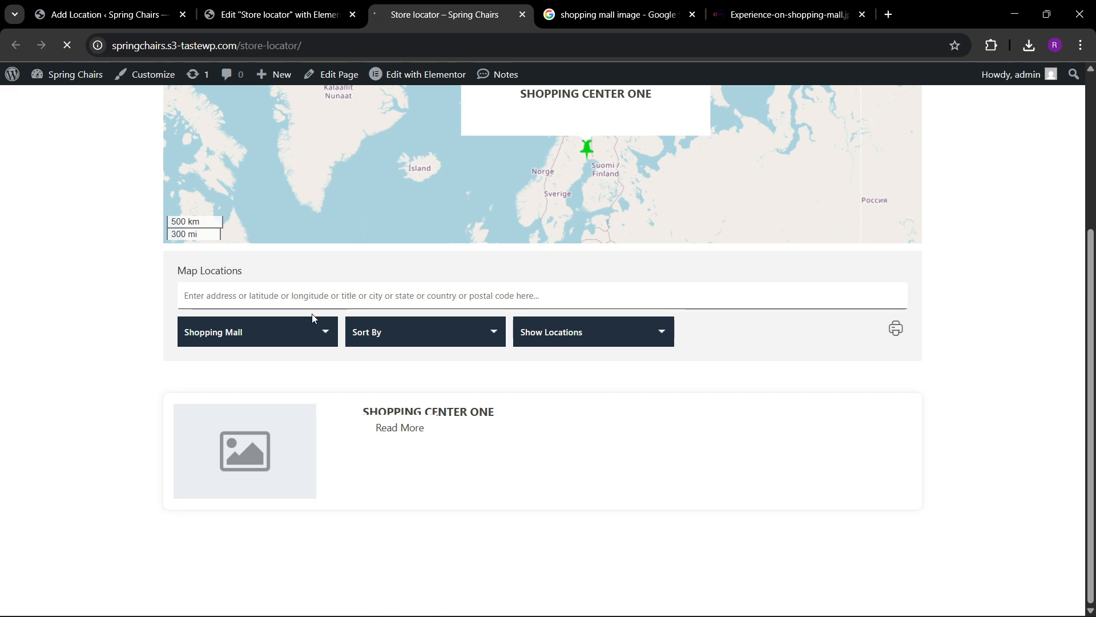
click(103, 15)
click(445, 14)
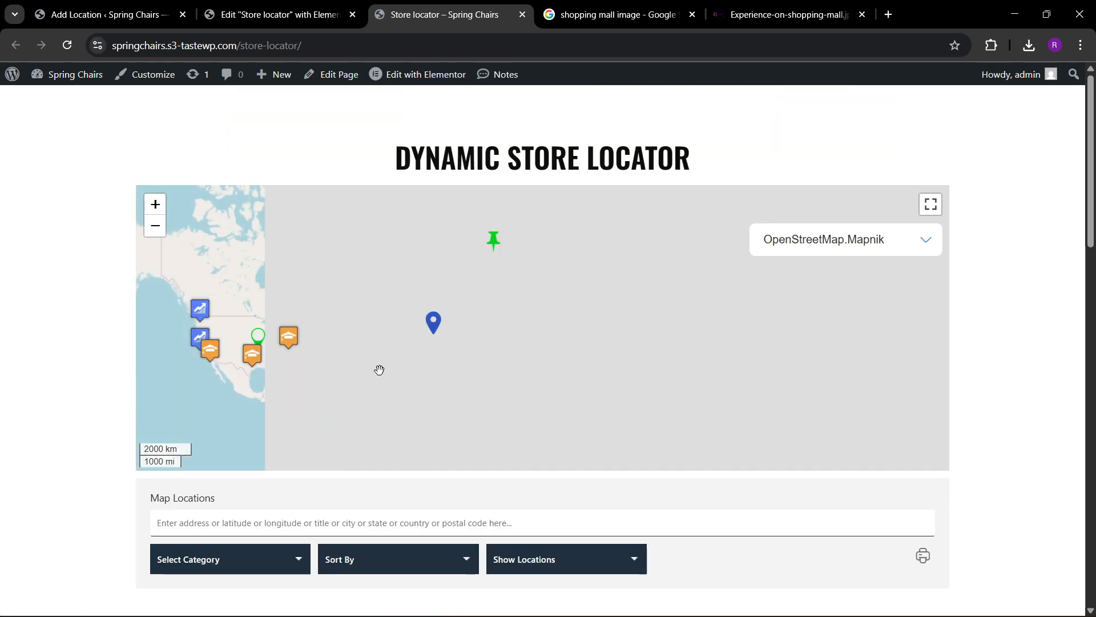
Filter the live store listing by the Shopping Mall category and open the Shopping center one entry's infowindow on the map.
scroll(380, 370, up, 1)
scroll(50, 435, down, 3)
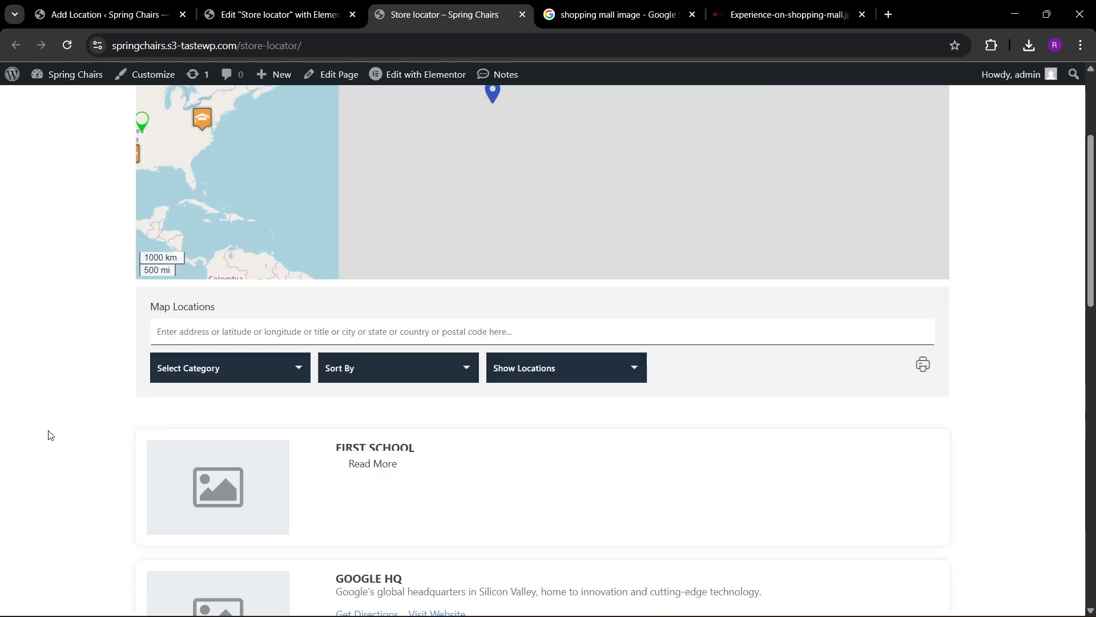
click(201, 349)
click(190, 418)
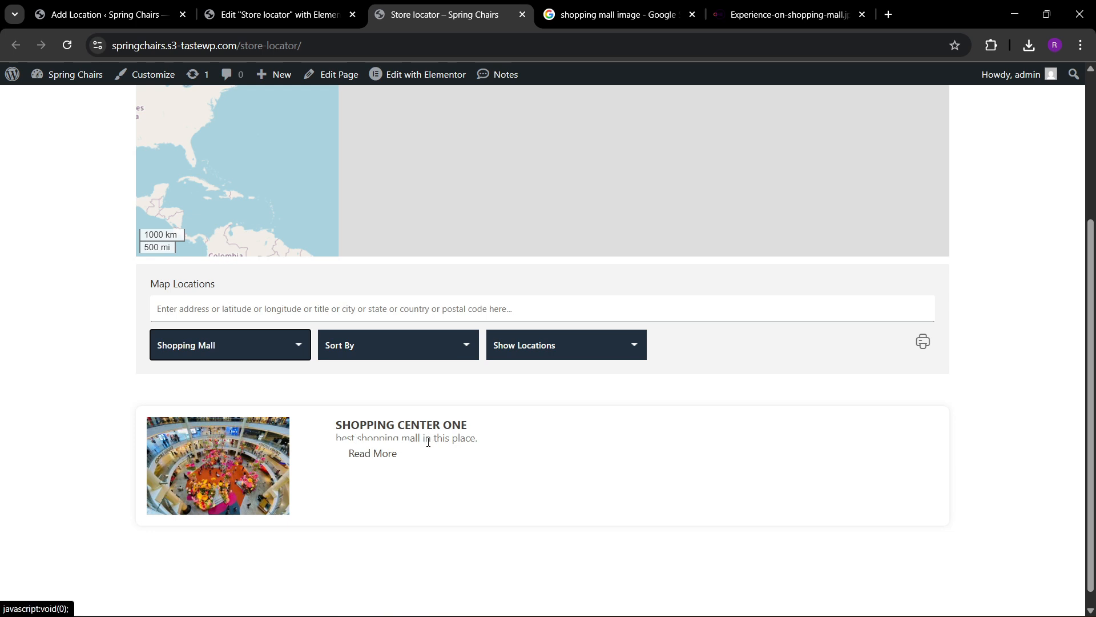
click(368, 459)
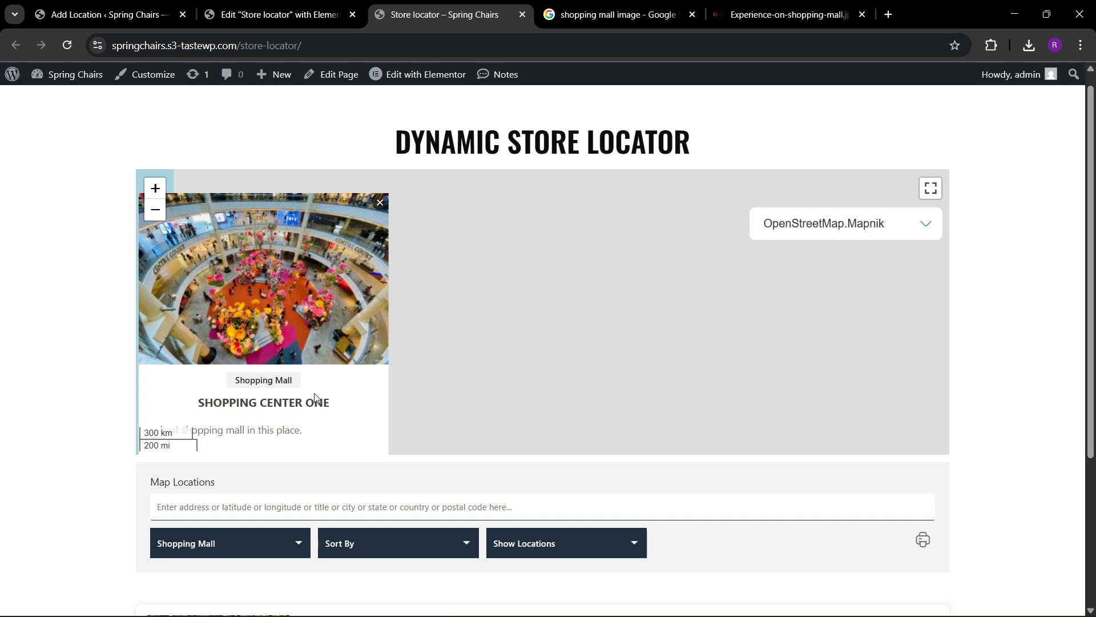
Examine the Shopping center one infowindow's image and message on the full-screen map, then return to the normal page view.
drag(316, 398, 416, 344)
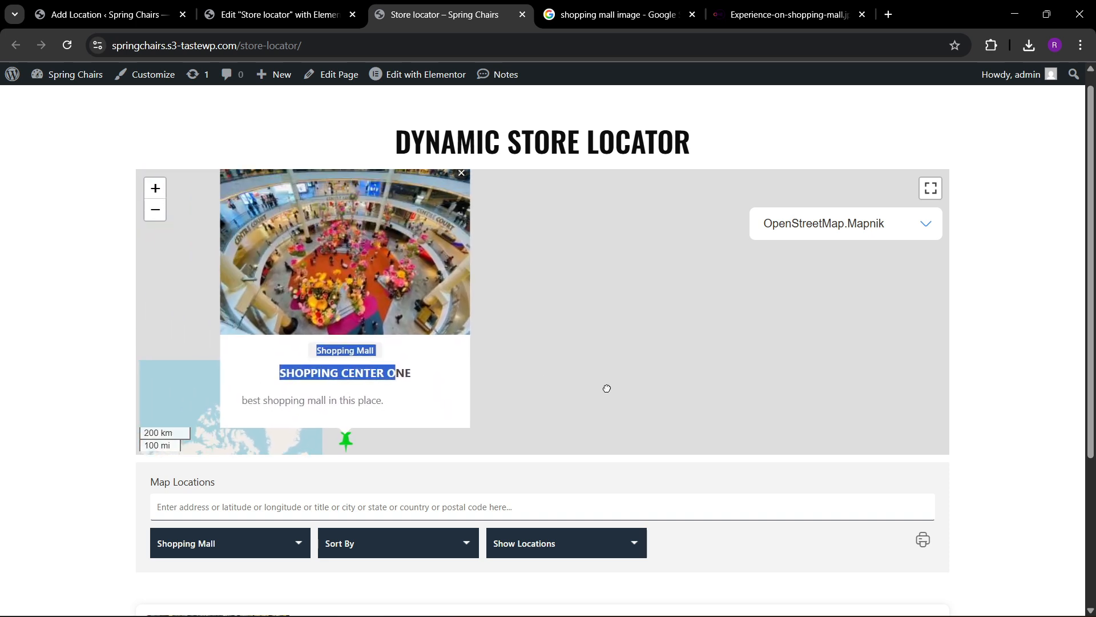
click(930, 189)
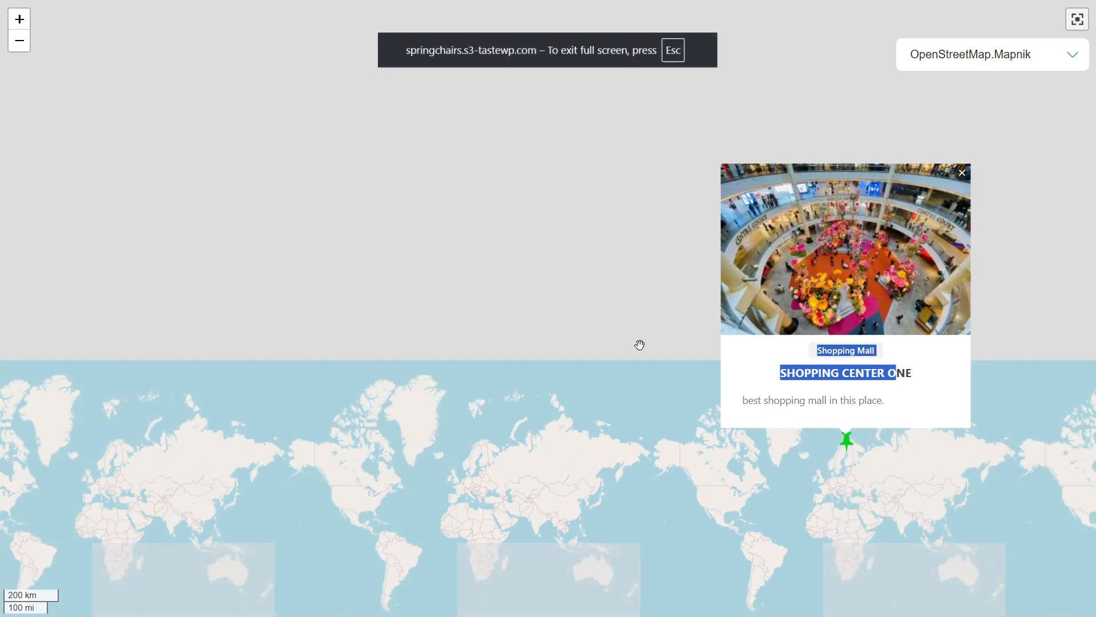
drag(606, 346, 311, 422)
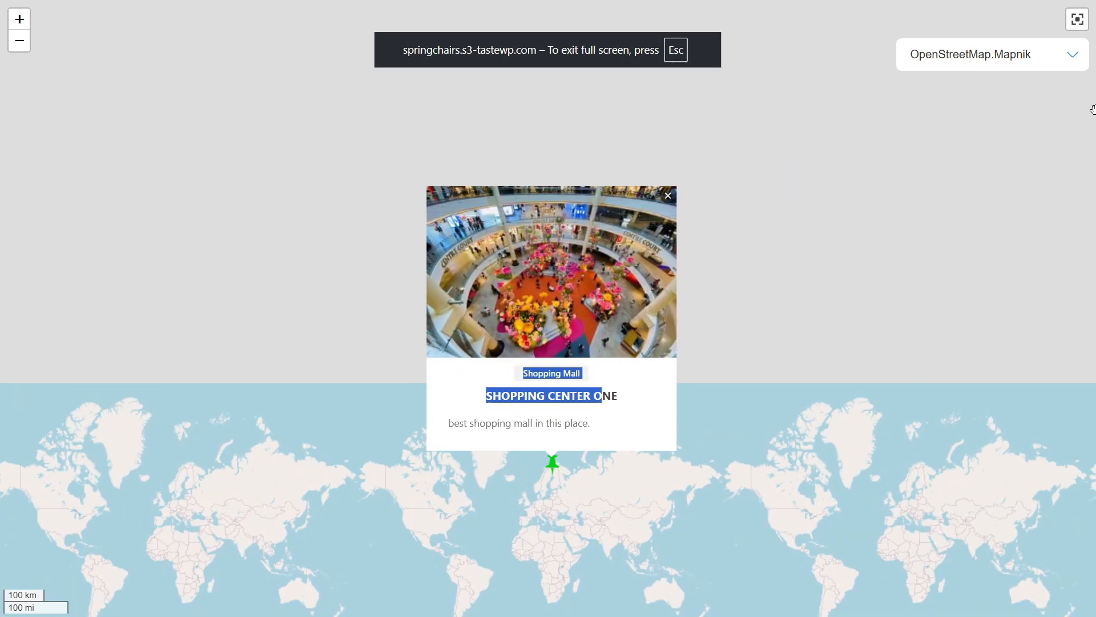
click(1085, 25)
click(103, 239)
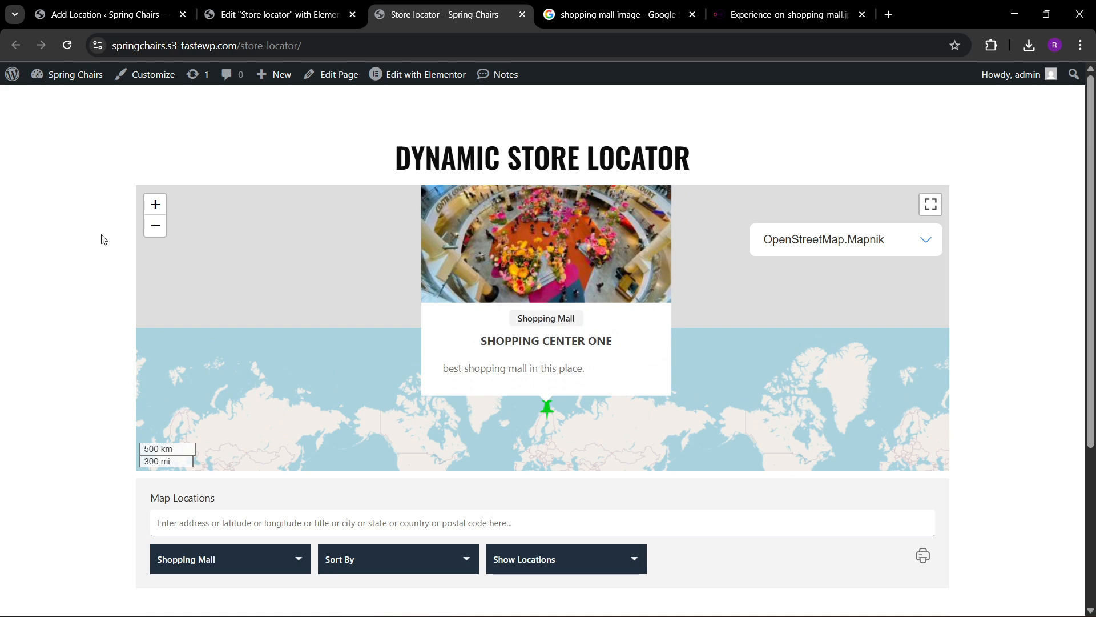
scroll(913, 362, down, 1)
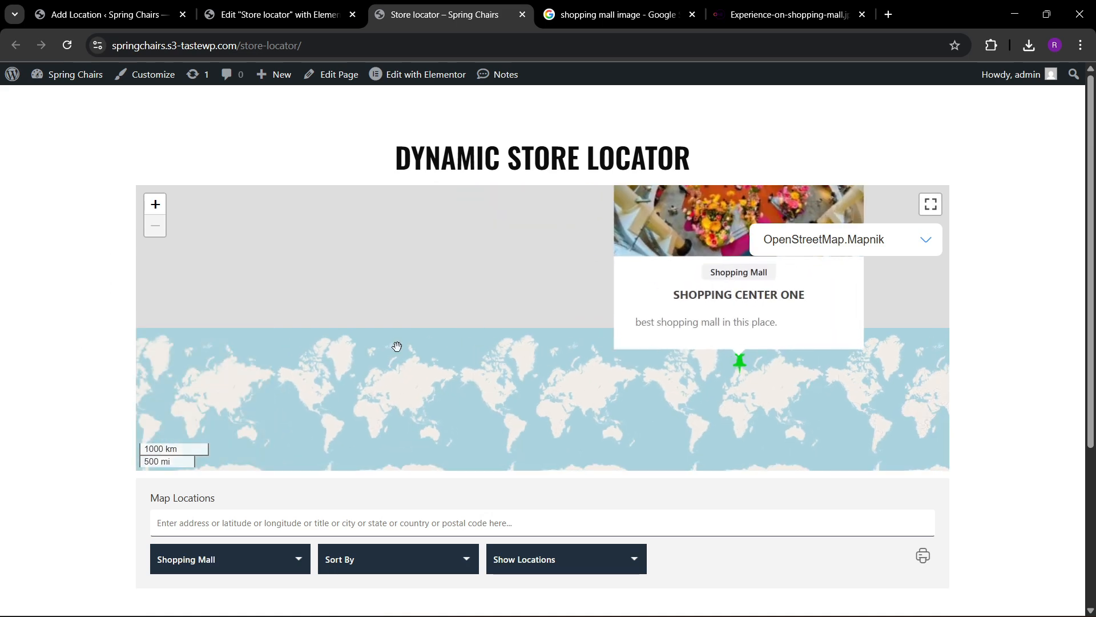
Switch to the Elementor editor and select the whole shortcode [put_wpgm id=1] in the hero container's Shortcode widget.
click(336, 6)
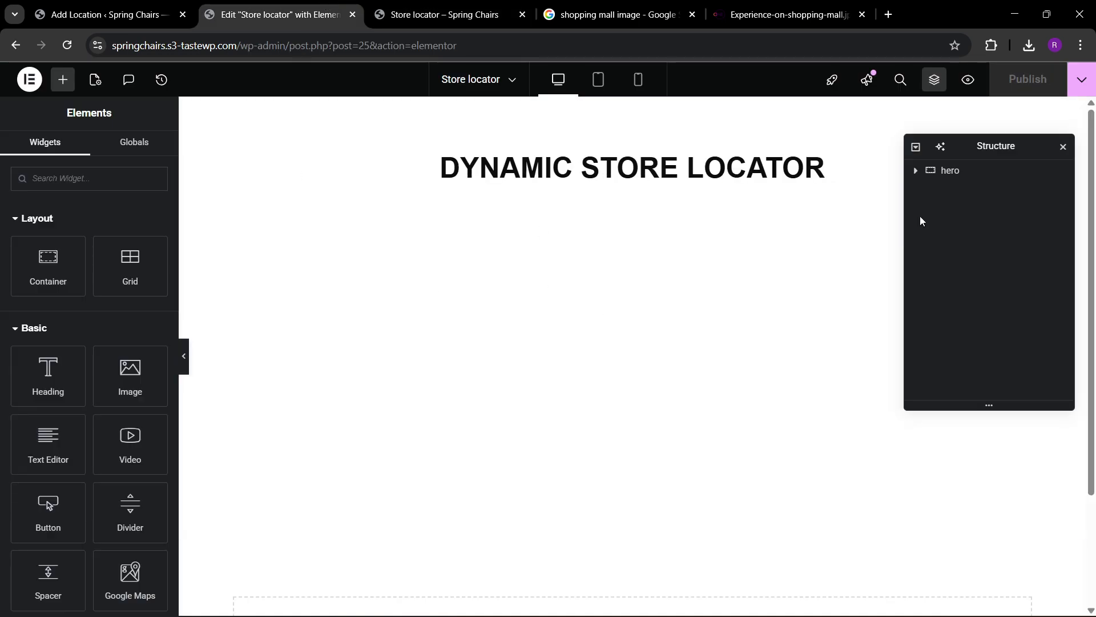
click(915, 170)
click(971, 214)
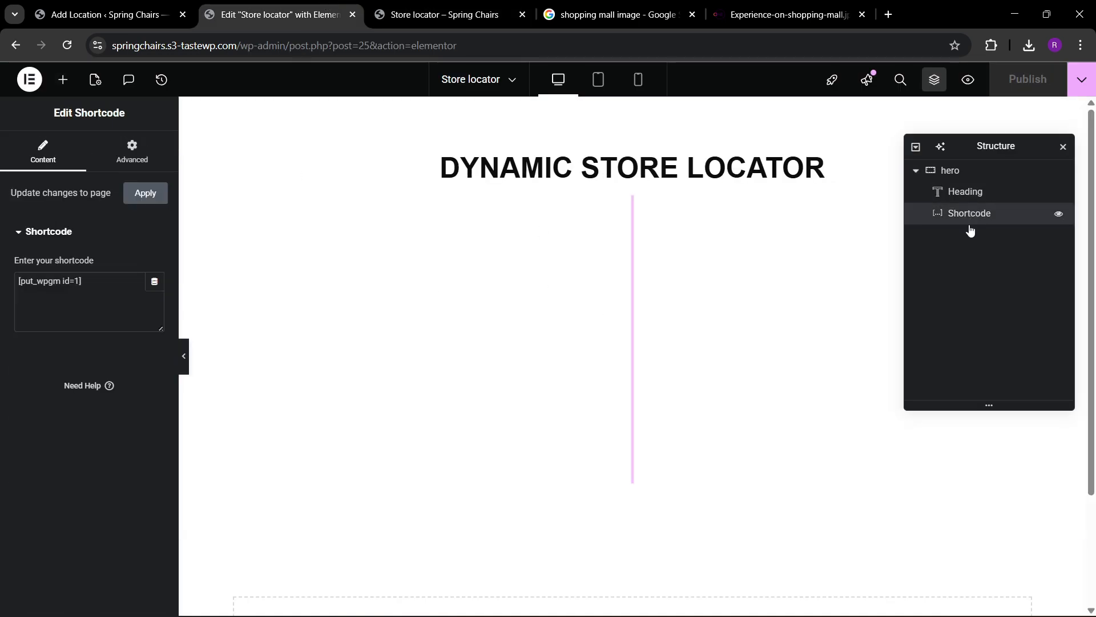
triple_click(61, 286)
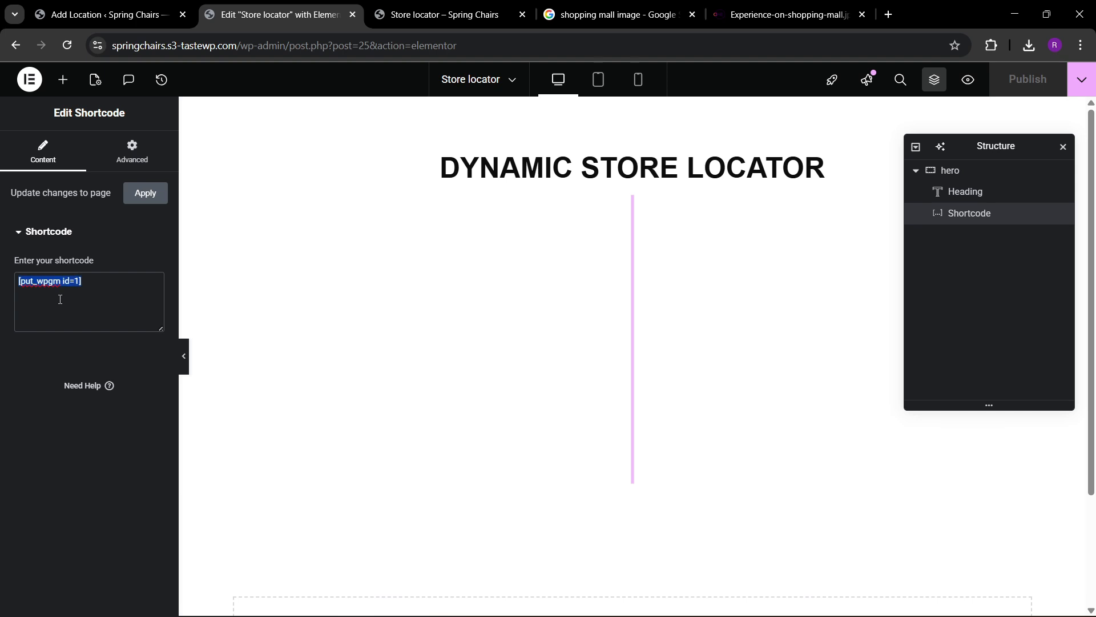
Switch back to the WordPress admin and open the list of pages.
click(118, 7)
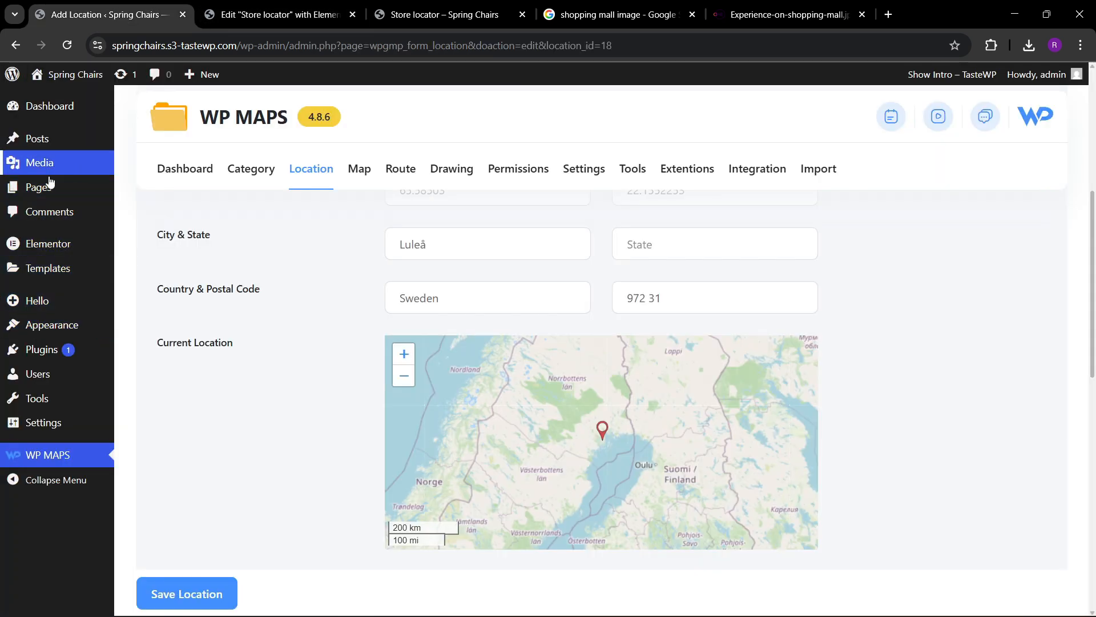
click(137, 190)
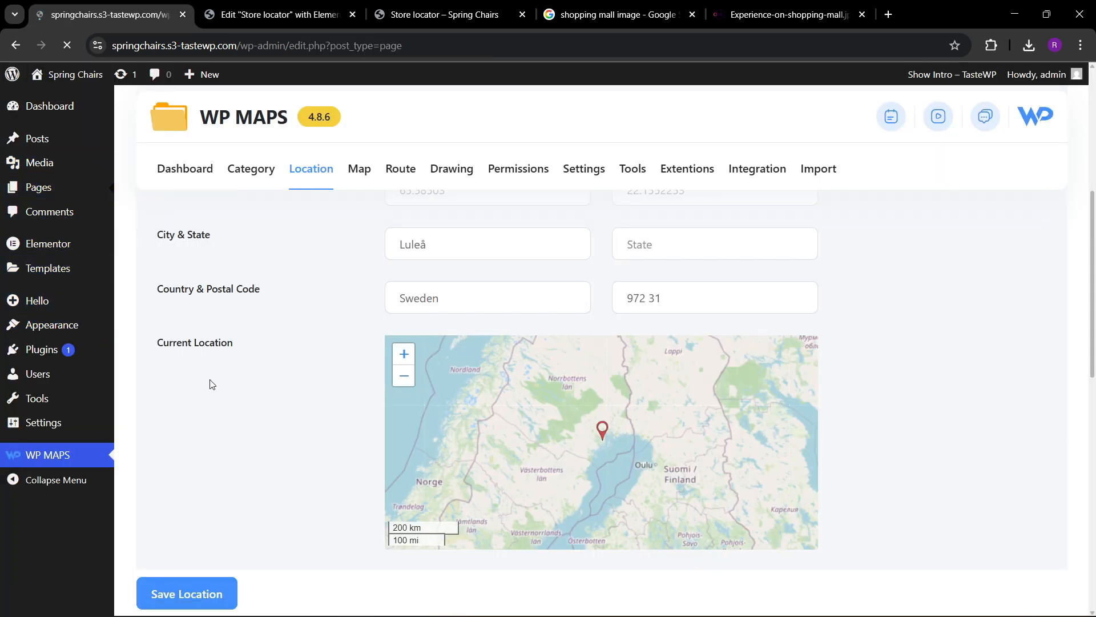
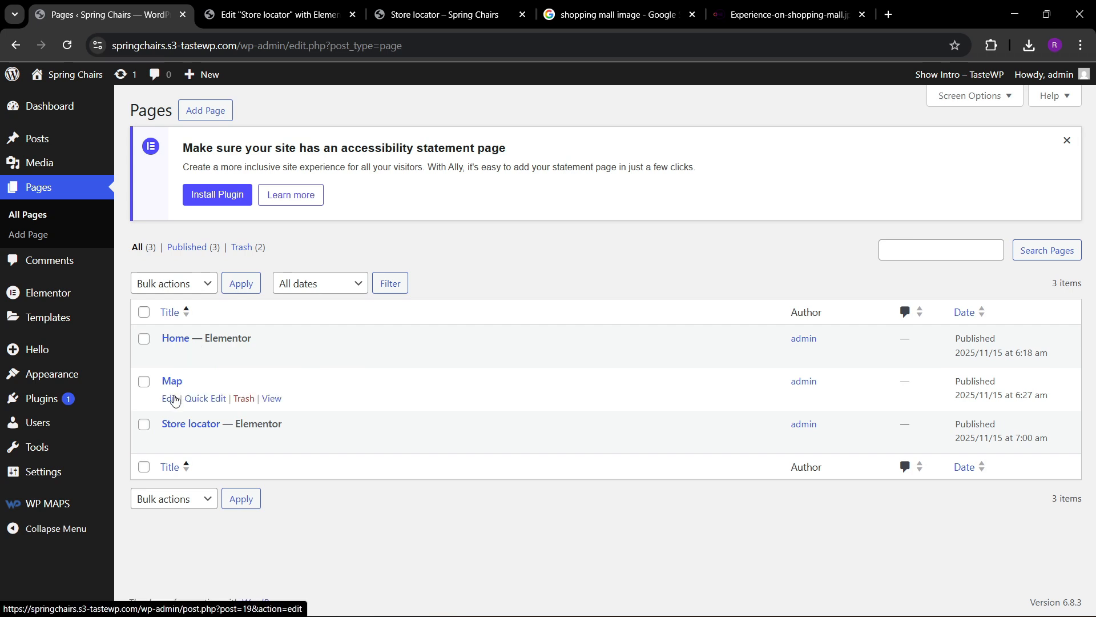
Open the Map page for editing and delete its existing Shortcode block.
click(166, 404)
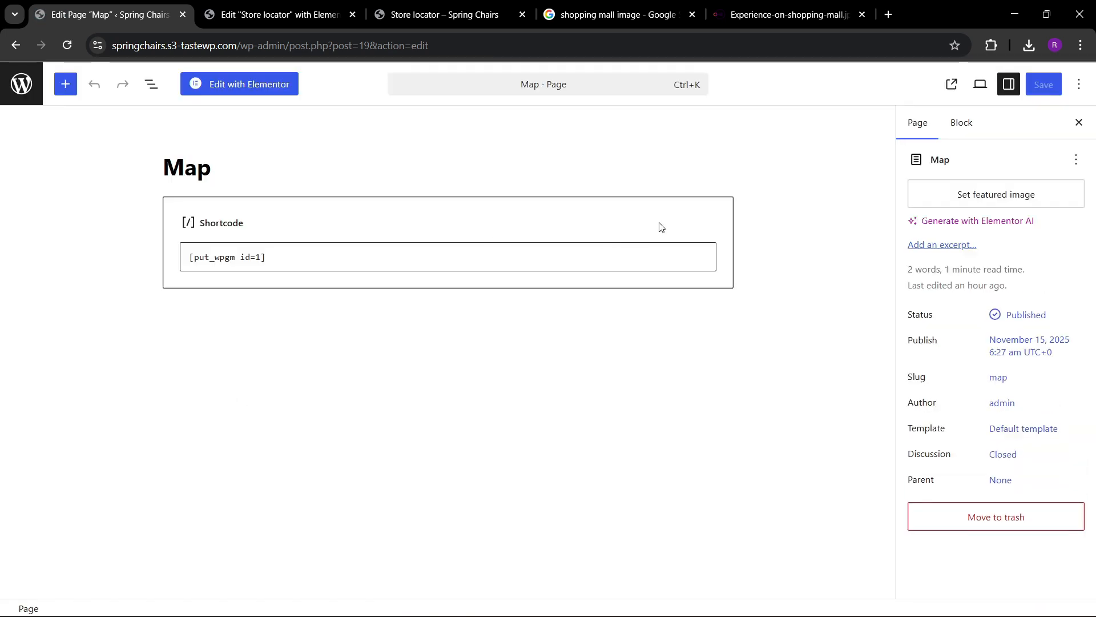
click(707, 234)
click(215, 173)
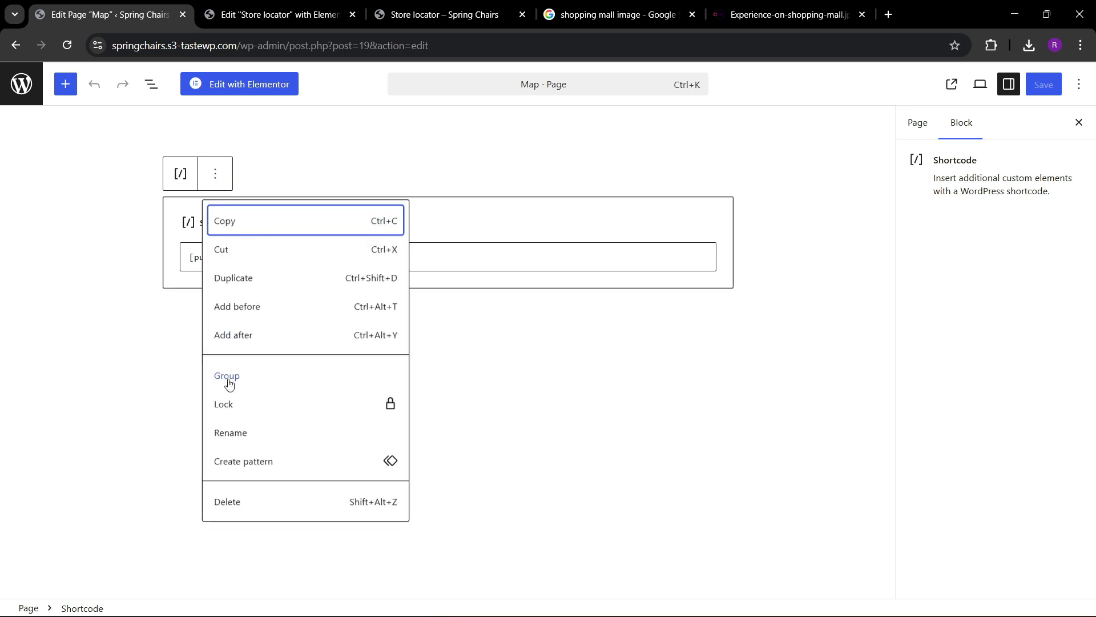
click(228, 500)
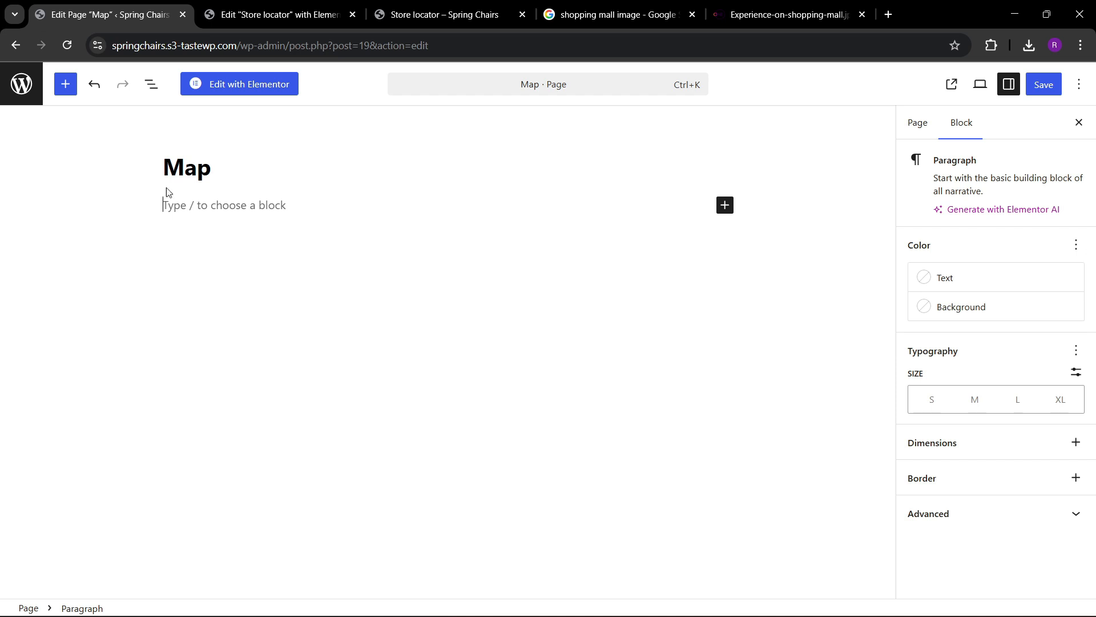
Add a new Shortcode block containing the copied [put_wpgm id=1] to the Map page and save the page.
click(724, 205)
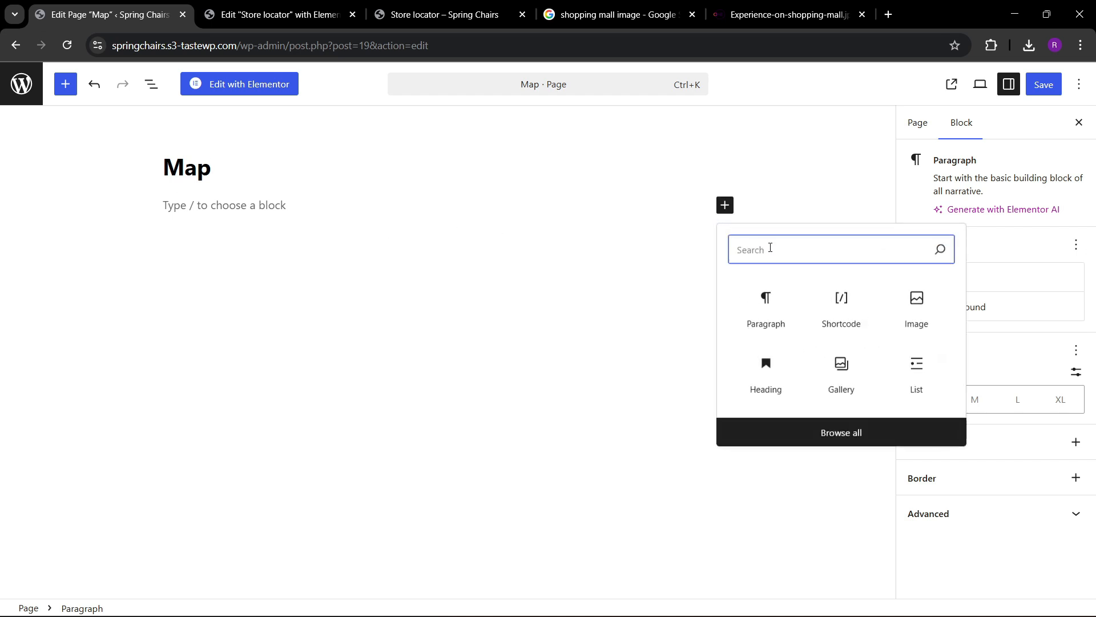
text(short)
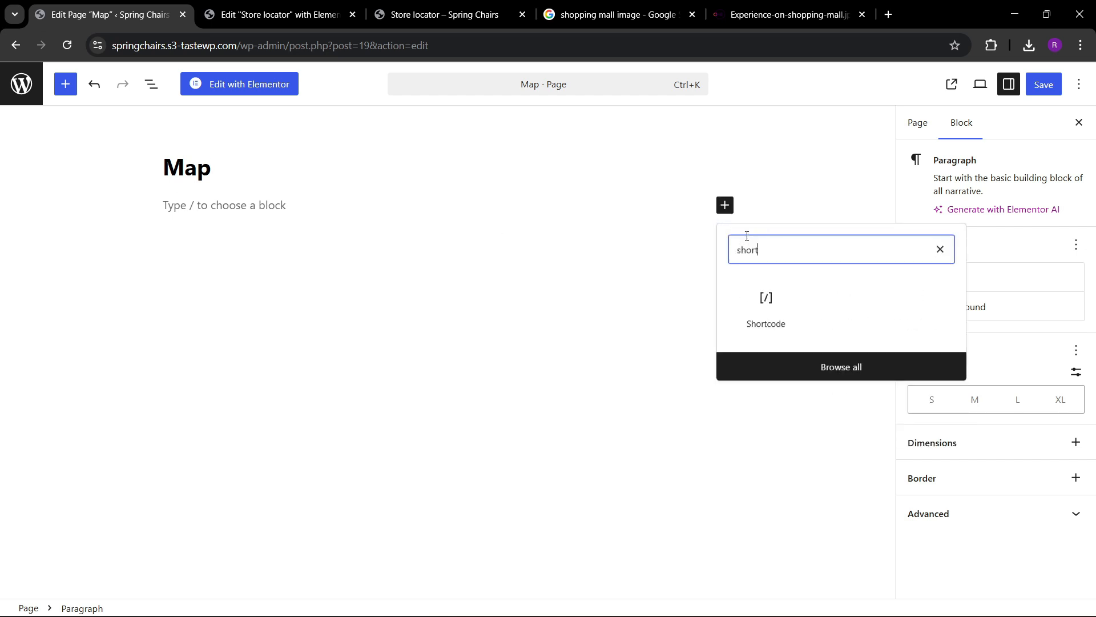
click(754, 323)
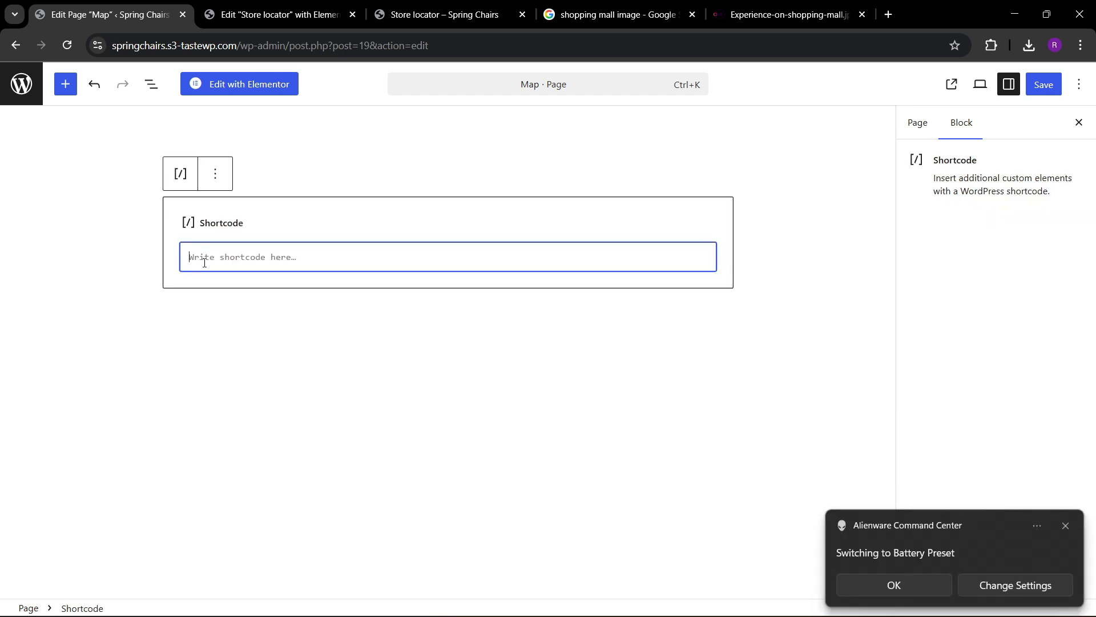
text([put_wpgm id=1])
click(889, 584)
click(1045, 86)
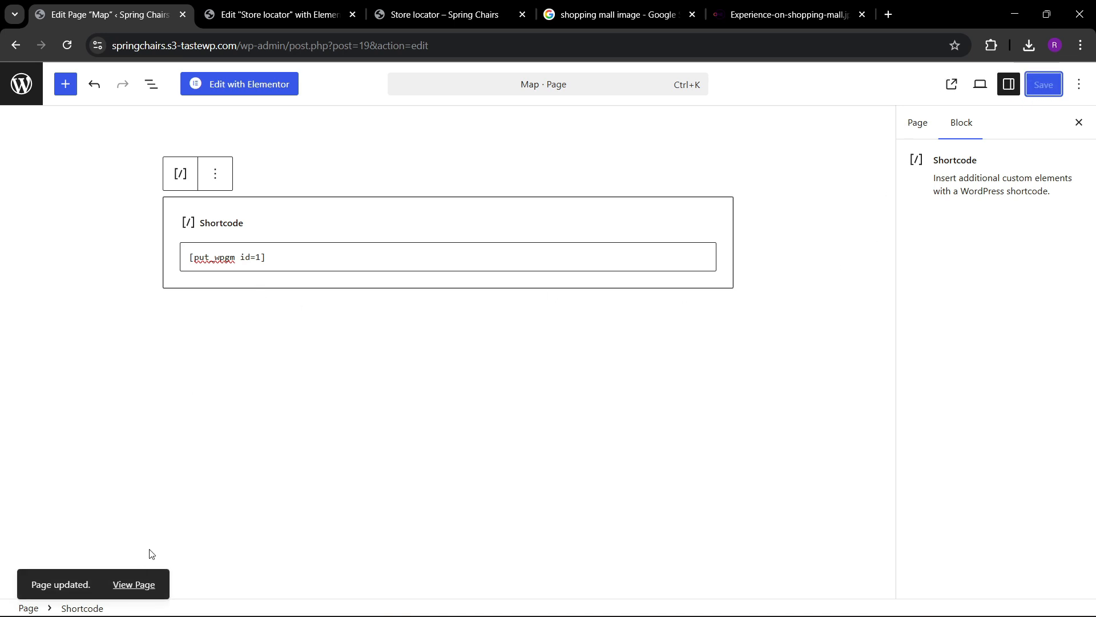
View the live Map page, reposition the map over North America and open the First School marker's infowindow.
click(140, 585)
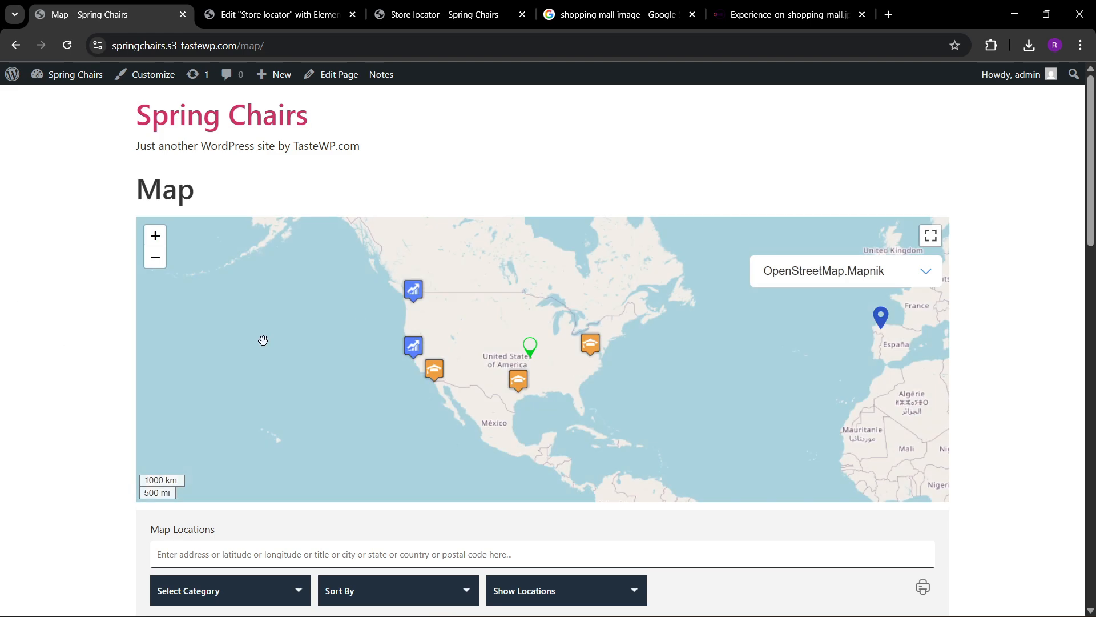
drag(559, 340, 590, 411)
drag(612, 347, 584, 318)
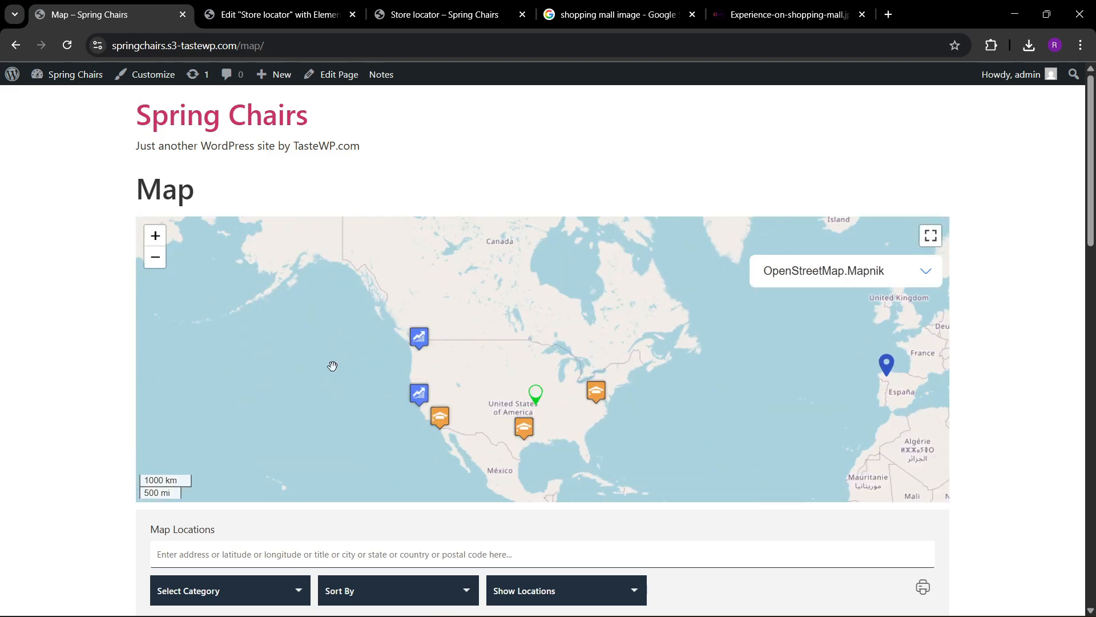
drag(333, 367, 335, 312)
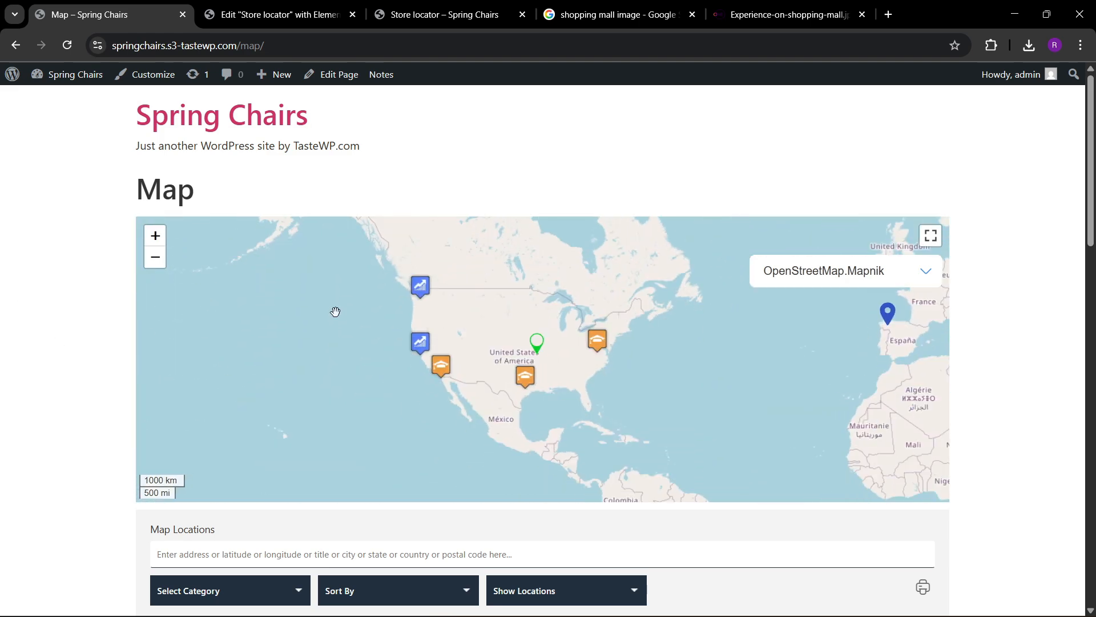
click(536, 345)
Filter the Map page's location listing by Shopping Mall and open the Shopping center one entry on the map.
scroll(113, 379, down, 5)
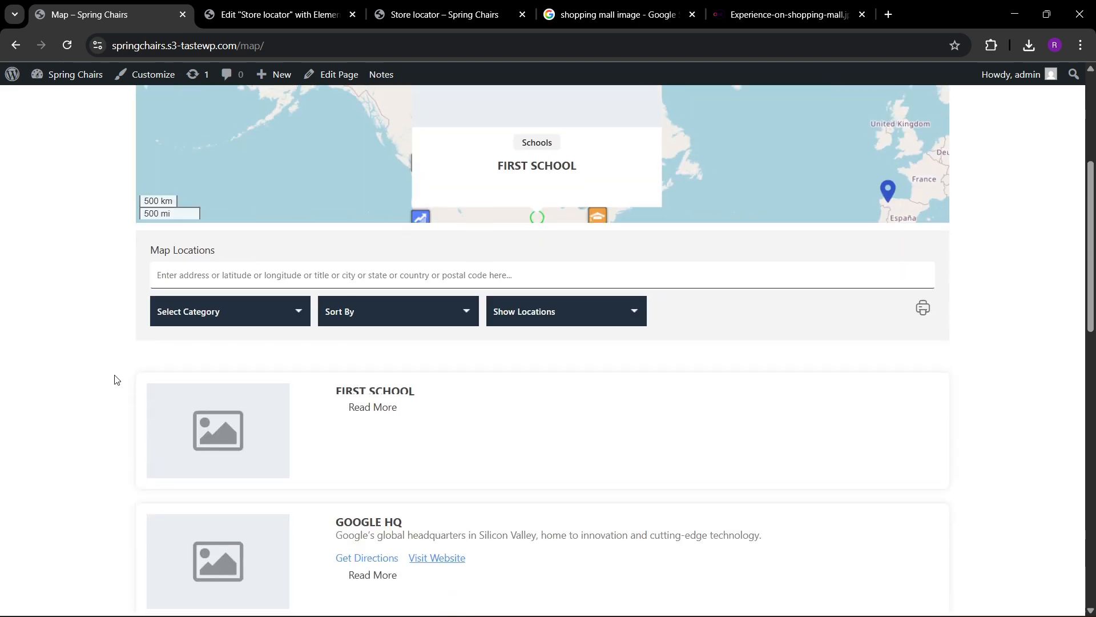
click(236, 307)
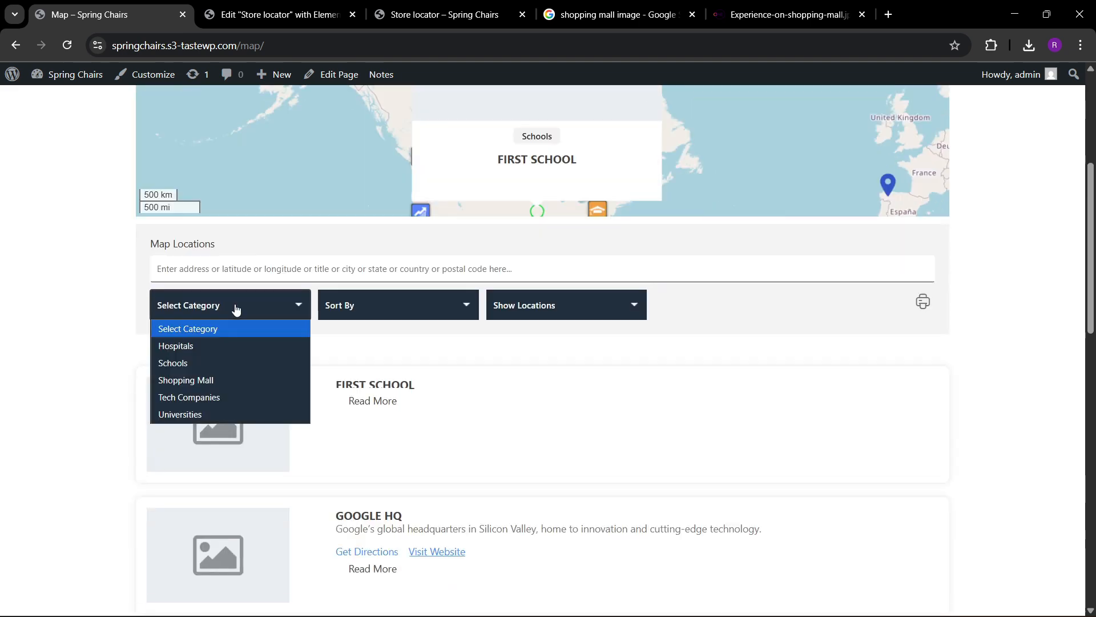
click(203, 379)
click(388, 462)
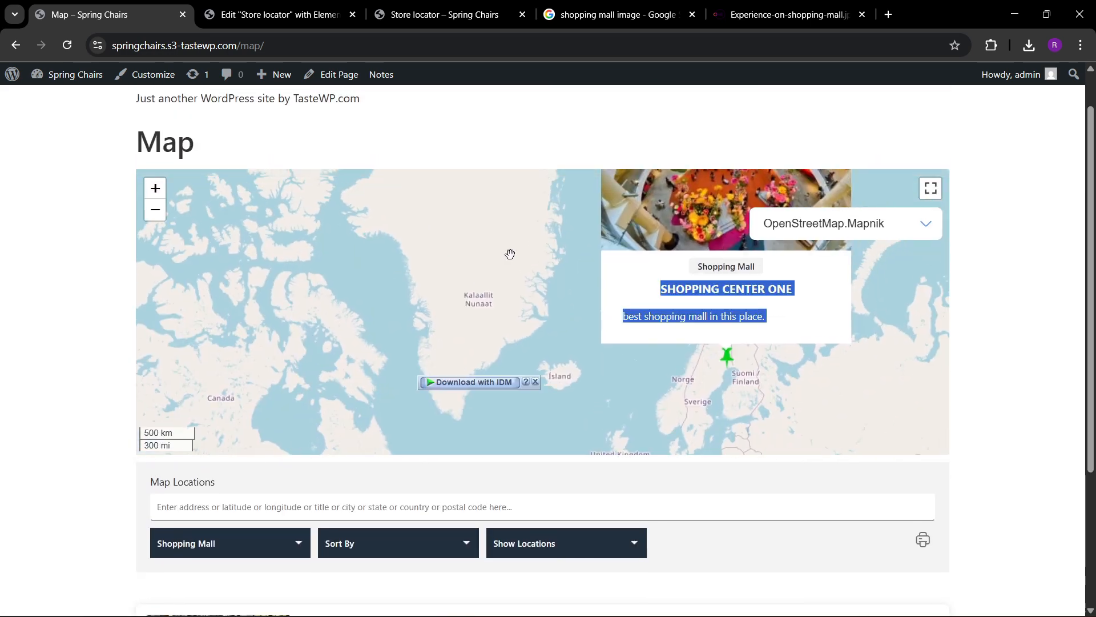
Inspect the Shopping center one infowindow on the full-screen map, return to the normal view and check its listing entry.
click(931, 189)
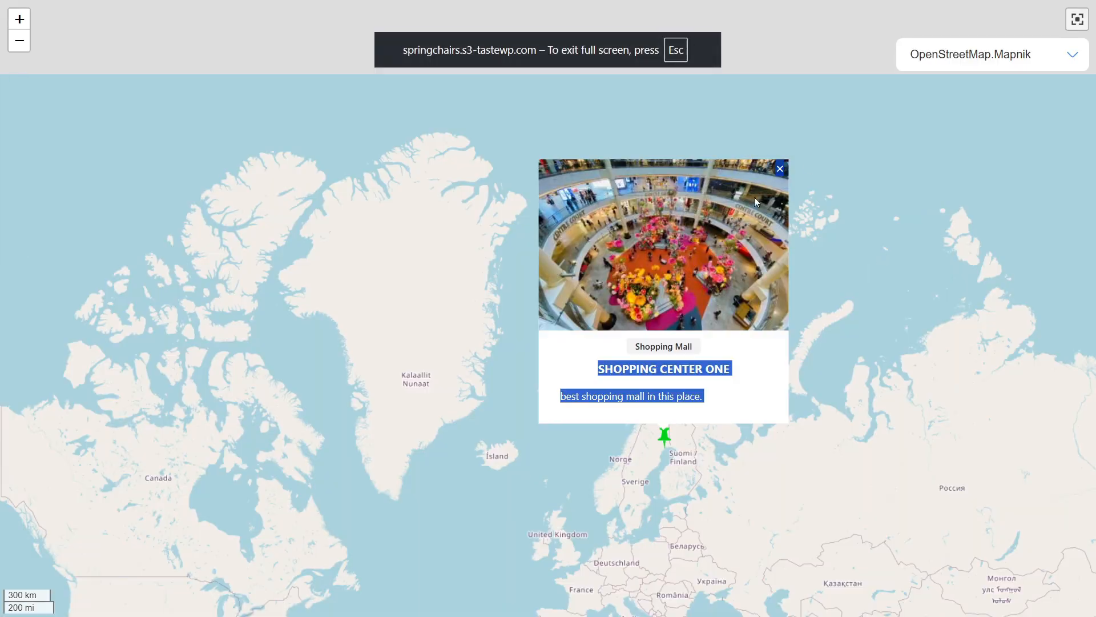
click(1078, 22)
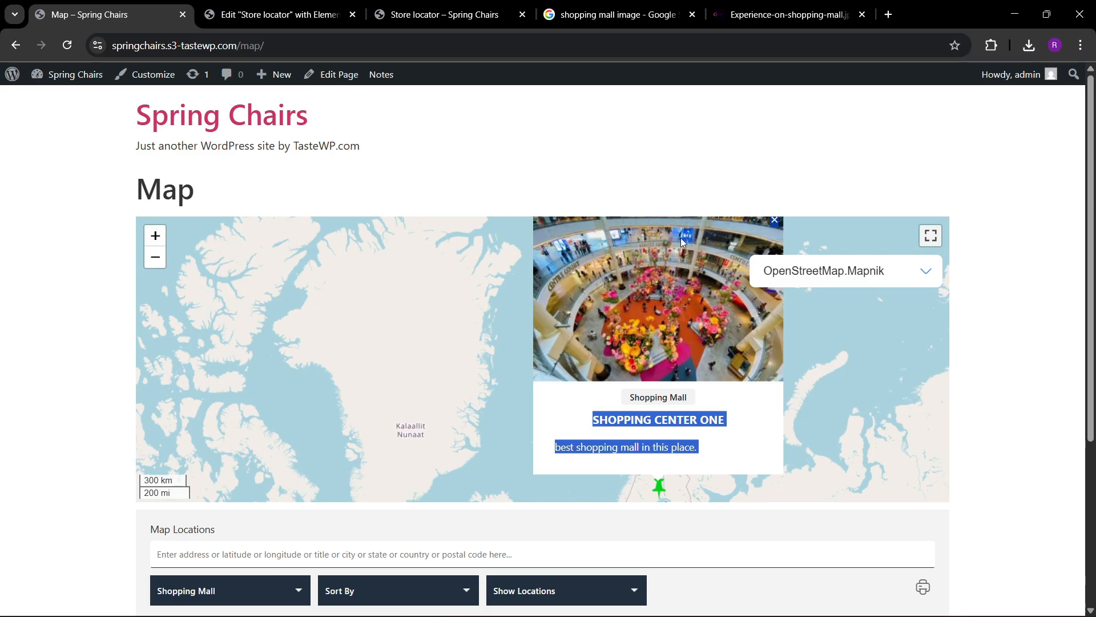
scroll(57, 361, down, 2)
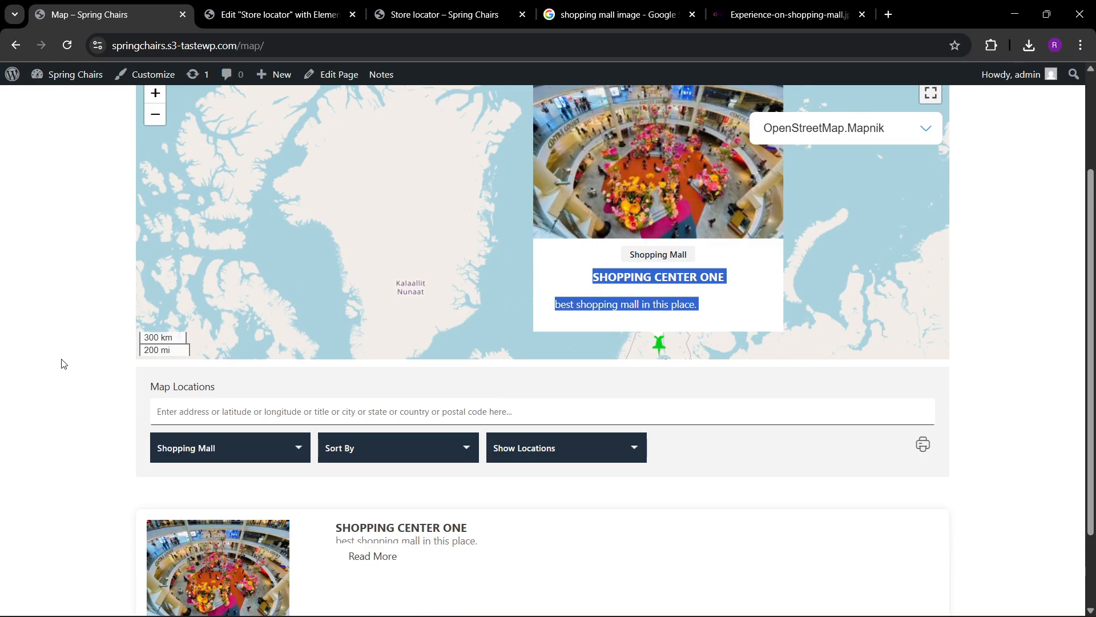
scroll(65, 366, down, 2)
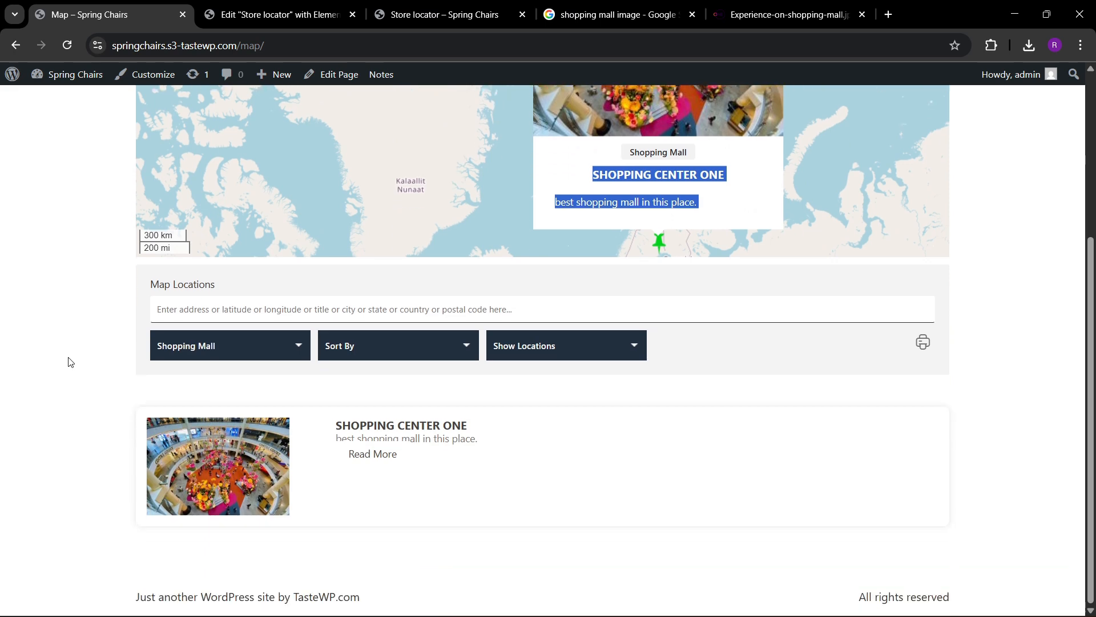
Search the map locations for "shopping mall", try the Hospitals and Schools category filters, and reset the category filter.
click(194, 314)
text(shopping mall)
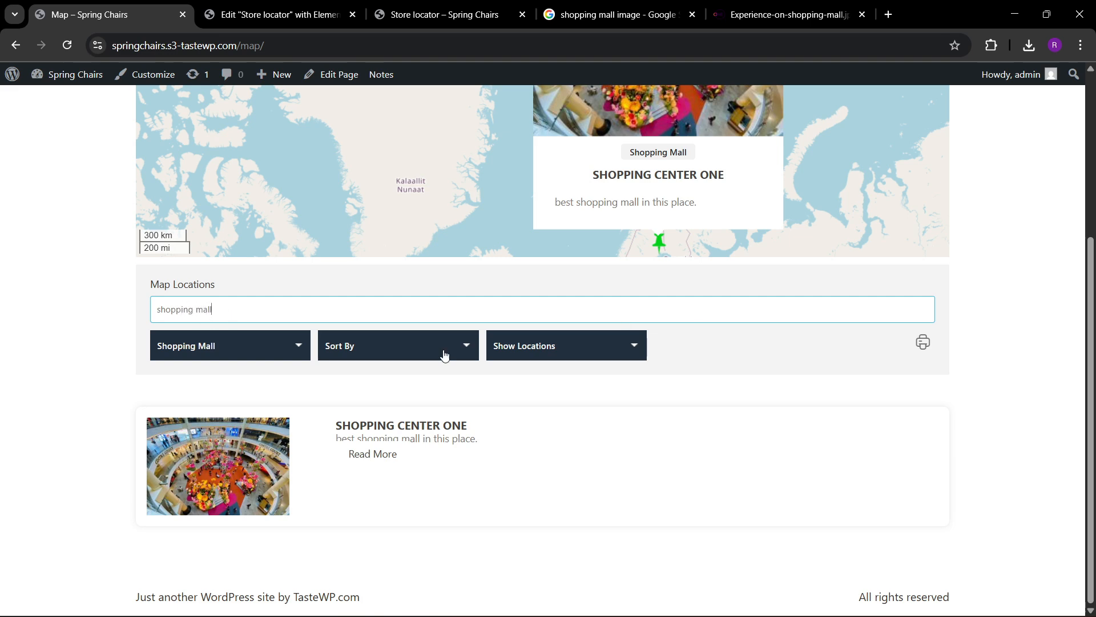
click(216, 350)
click(209, 386)
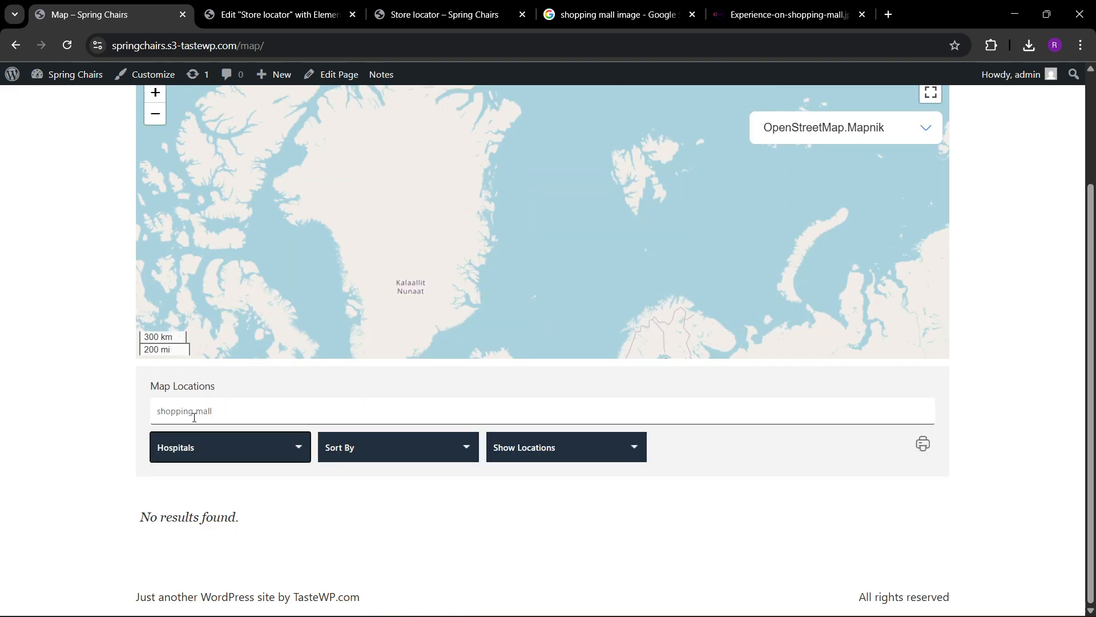
click(201, 445)
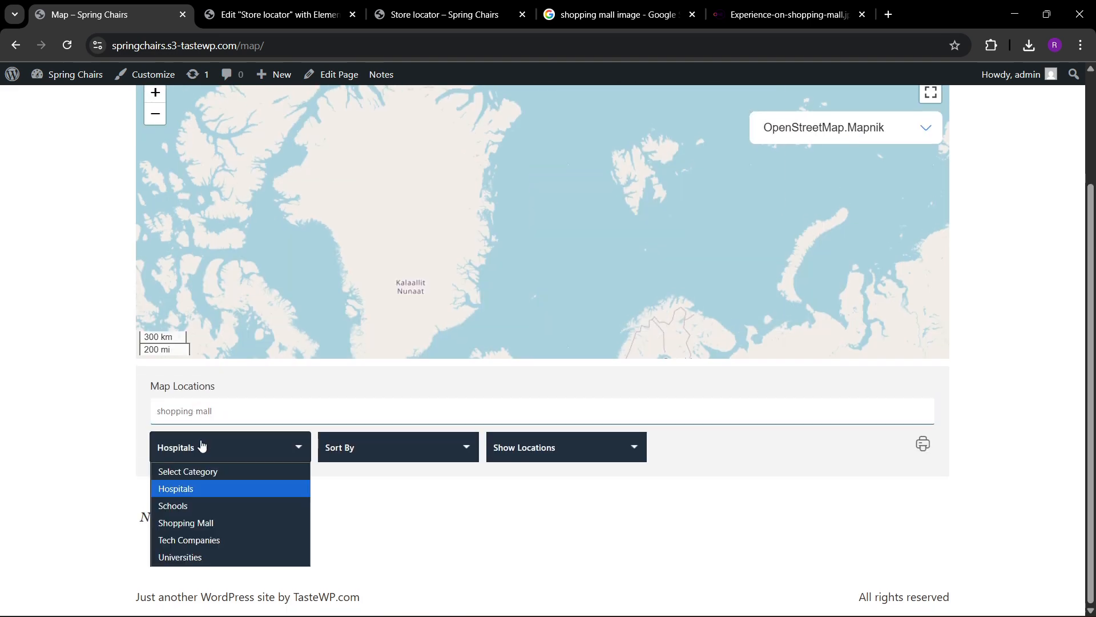
click(183, 507)
click(190, 474)
scroll(97, 462, down, 2)
Clear the location search and filter the listing by Shopping Mall, Hospitals and Tech Companies in turn.
click(230, 337)
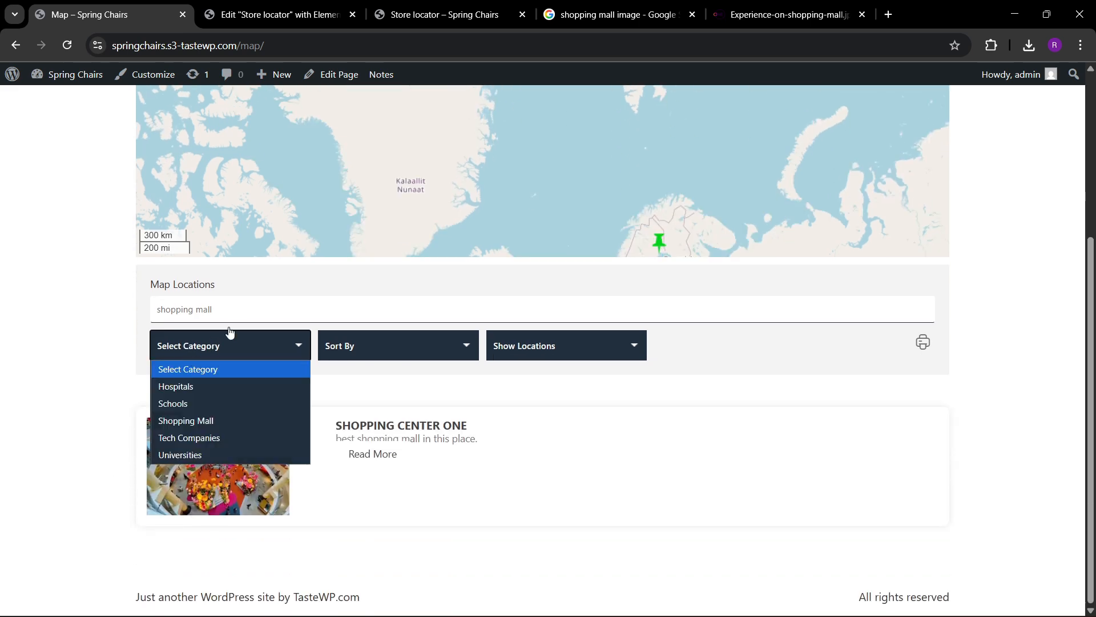
click(240, 310)
key(BackSpace)
key(BackSpace)
key(BackSpace)
key(BackSpace)
key(BackSpace)
key(BackSpace)
key(BackSpace)
key(BackSpace)
key(BackSpace)
key(BackSpace)
key(BackSpace)
key(BackSpace)
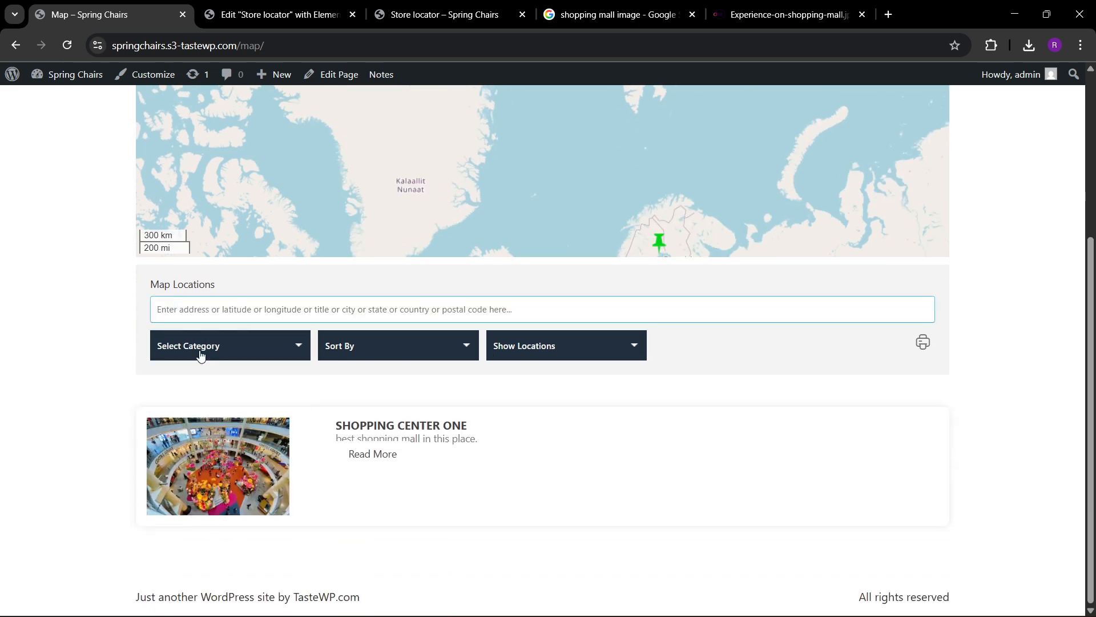
click(197, 348)
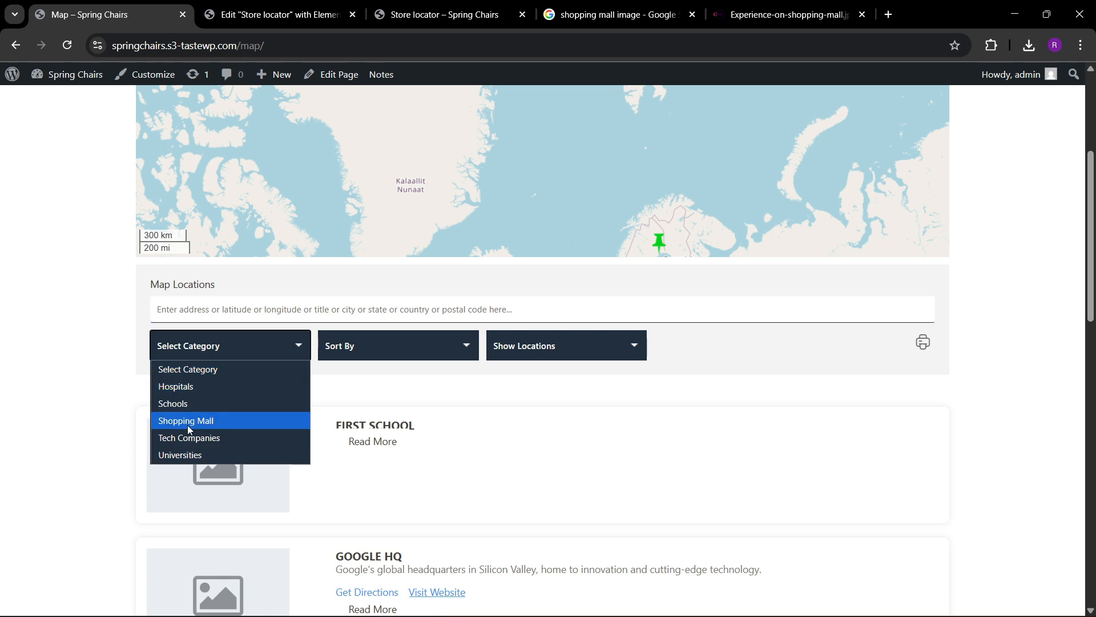
click(187, 422)
click(197, 351)
click(191, 388)
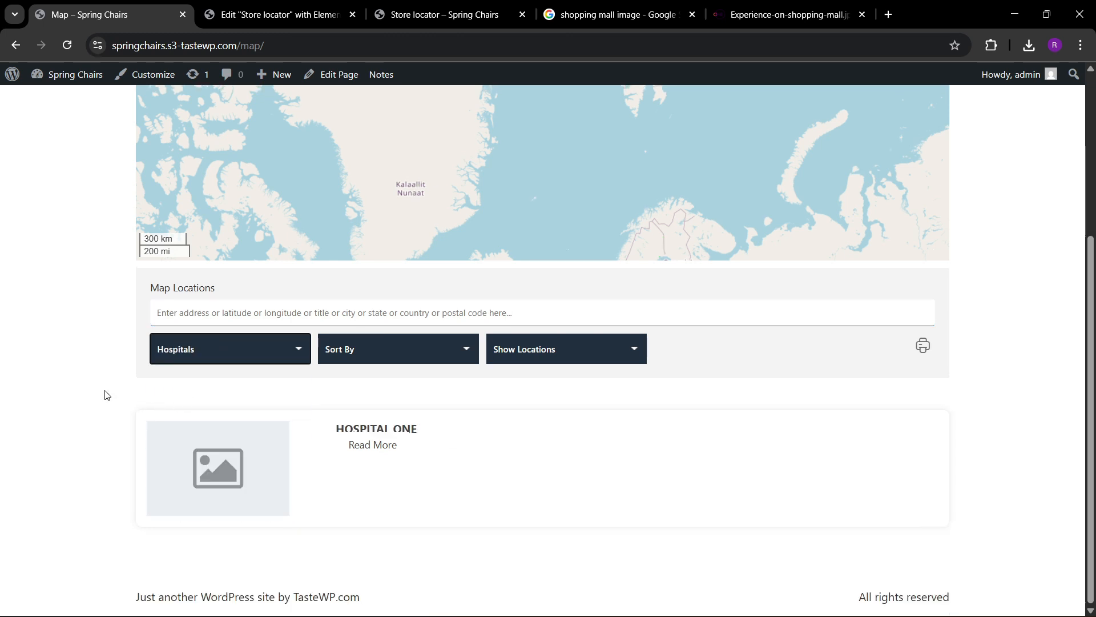
click(201, 351)
click(208, 443)
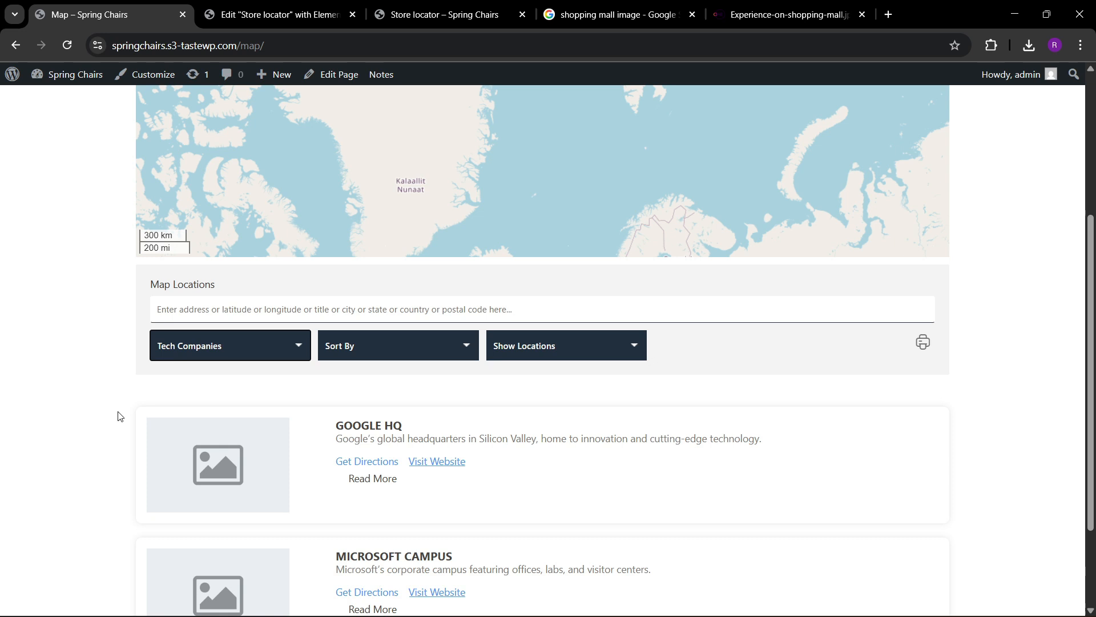
Search the Tech Companies listing for "google hq", and replace that search with "micro".
click(237, 314)
text(go)
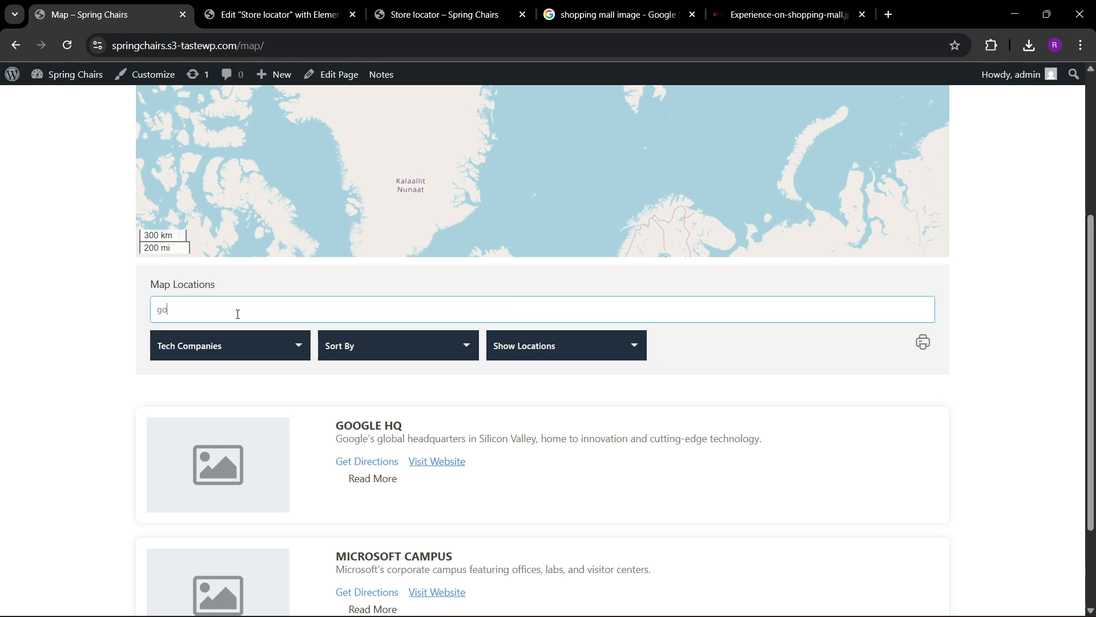
text(ogle hq)
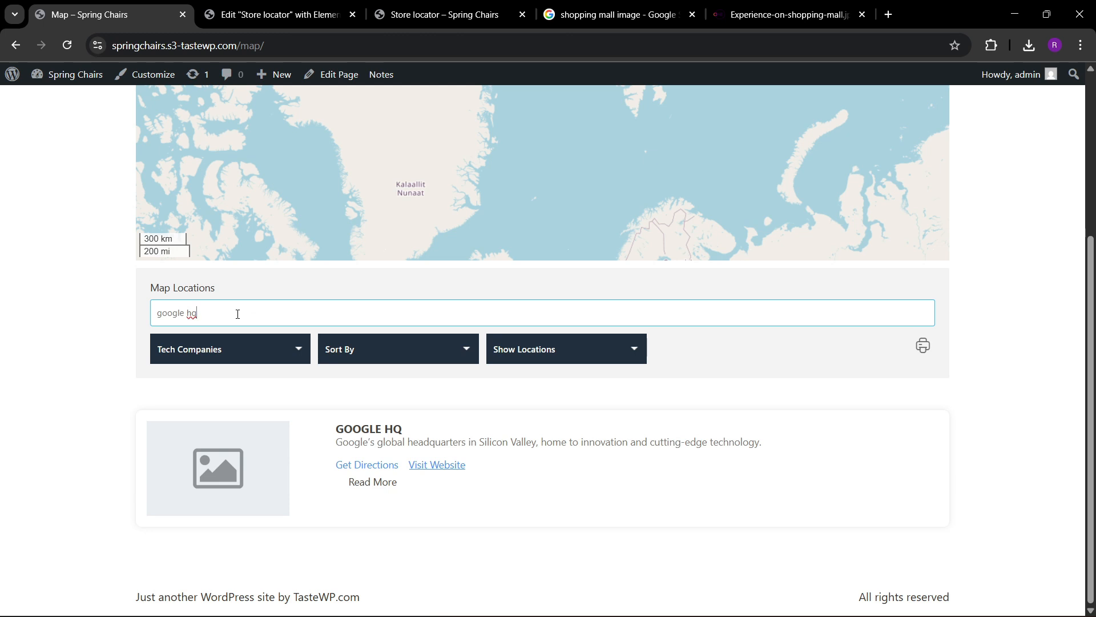
key(BackSpace)
key(BackSpace)
key(BackSpace)
key(BackSpace)
key(BackSpace)
key(BackSpace)
key(BackSpace)
key(BackSpace)
key(BackSpace)
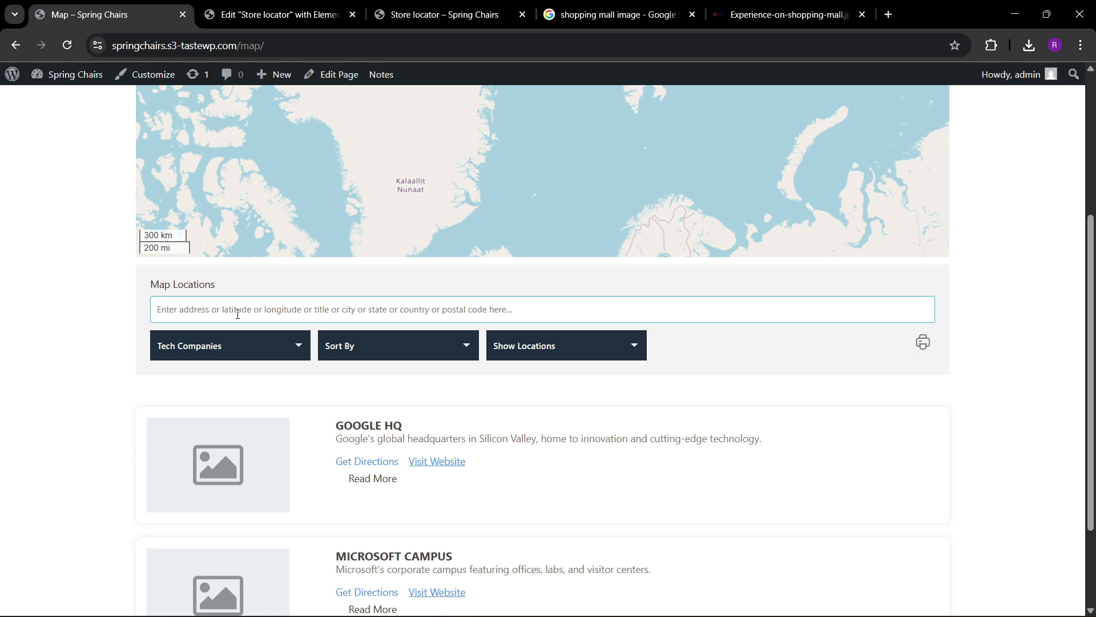
text(micro)
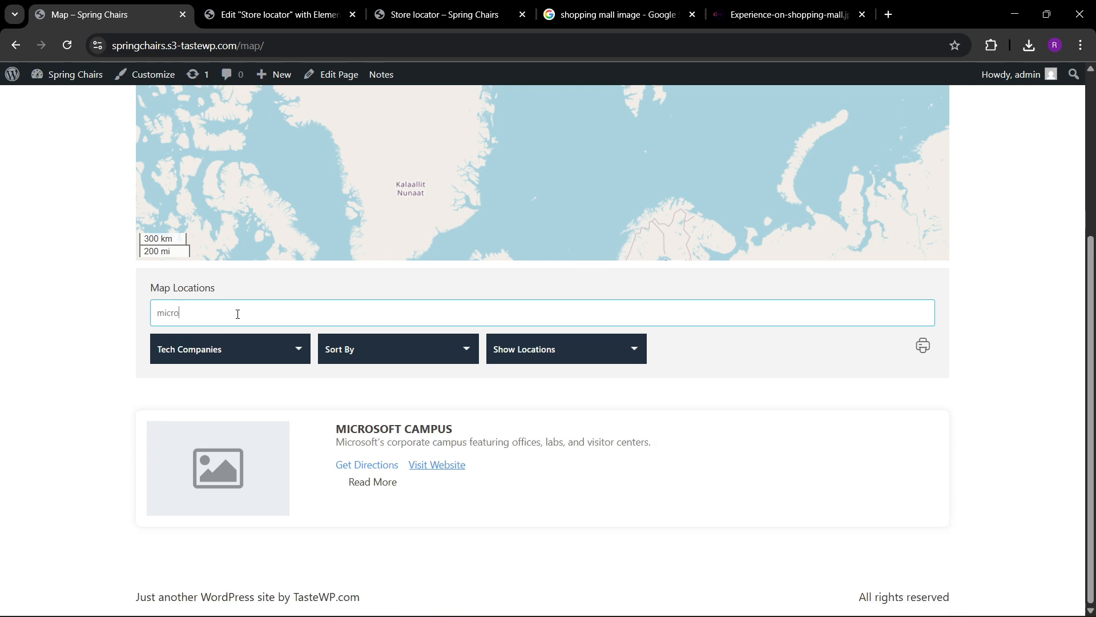